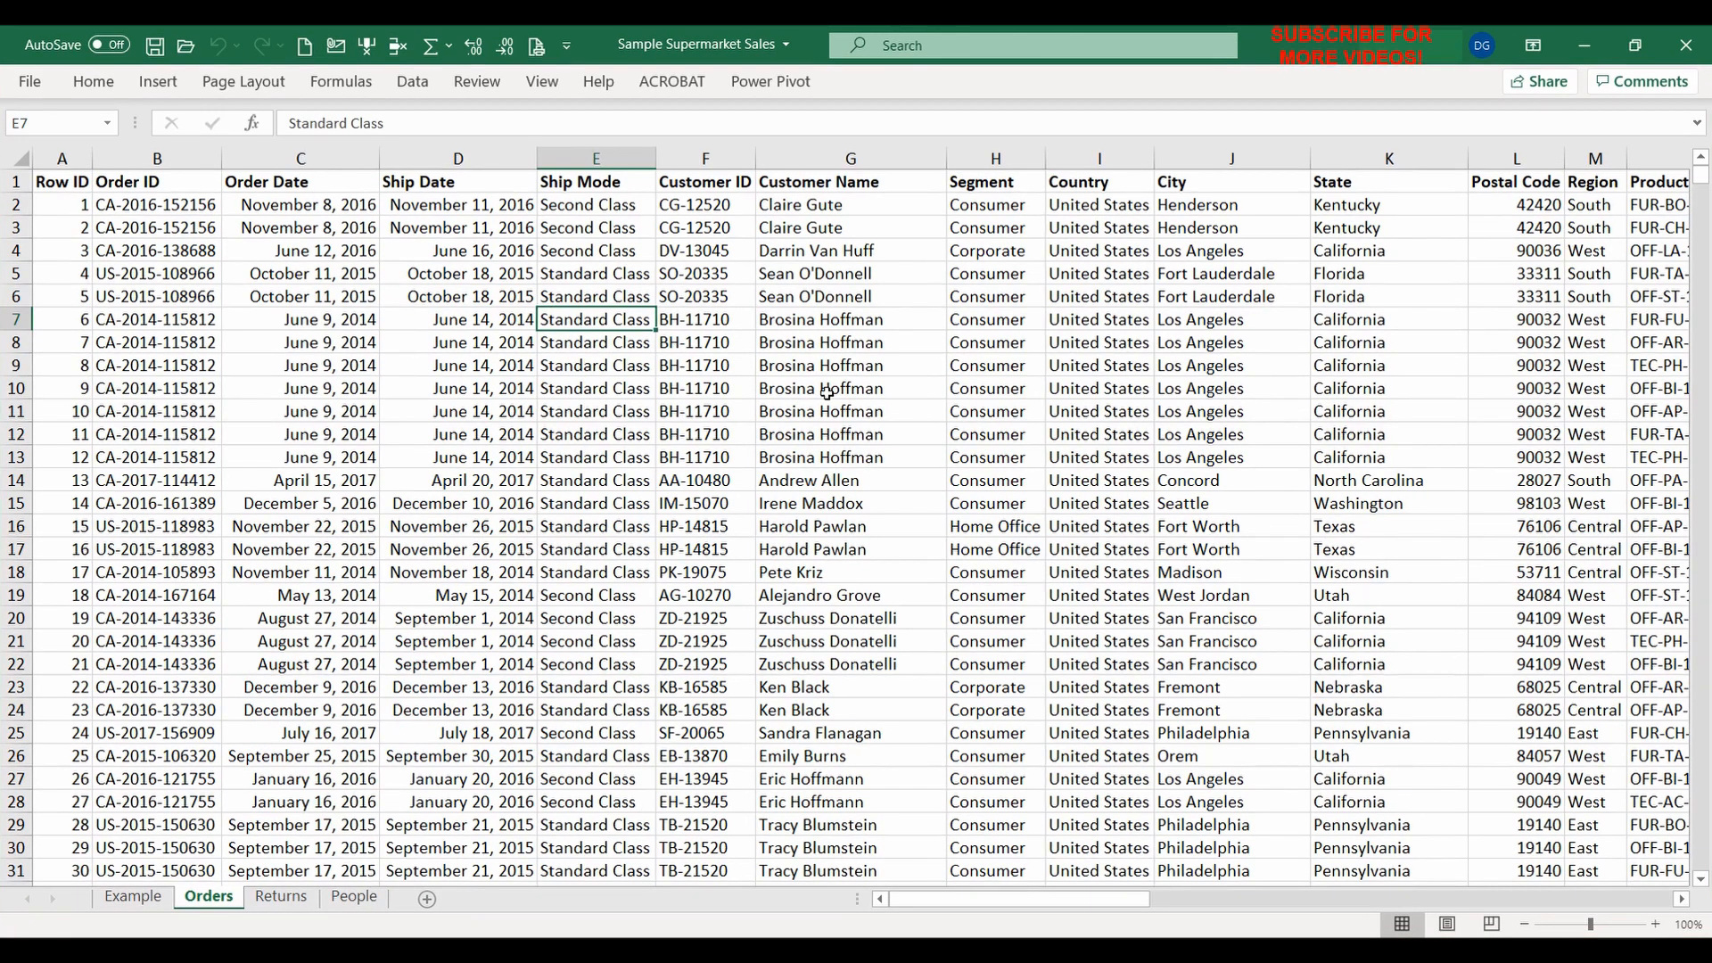
pyautogui.click(654, 431)
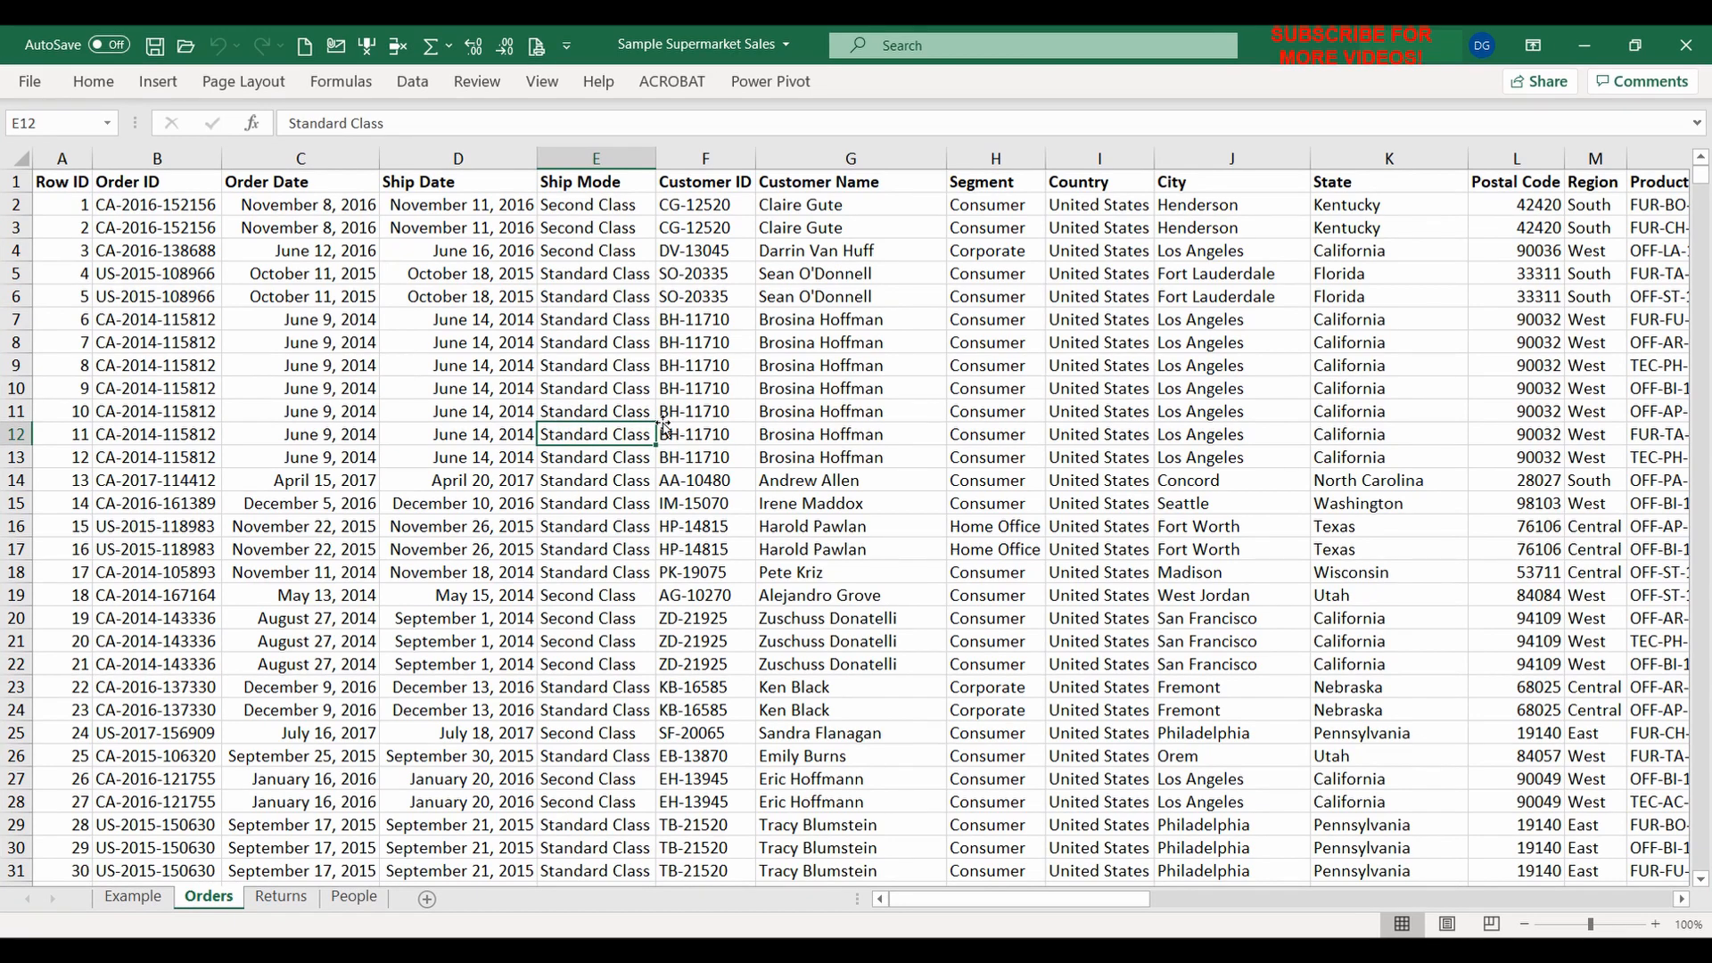
pyautogui.click(539, 364)
pyautogui.hotkey('ctrl', 'a')
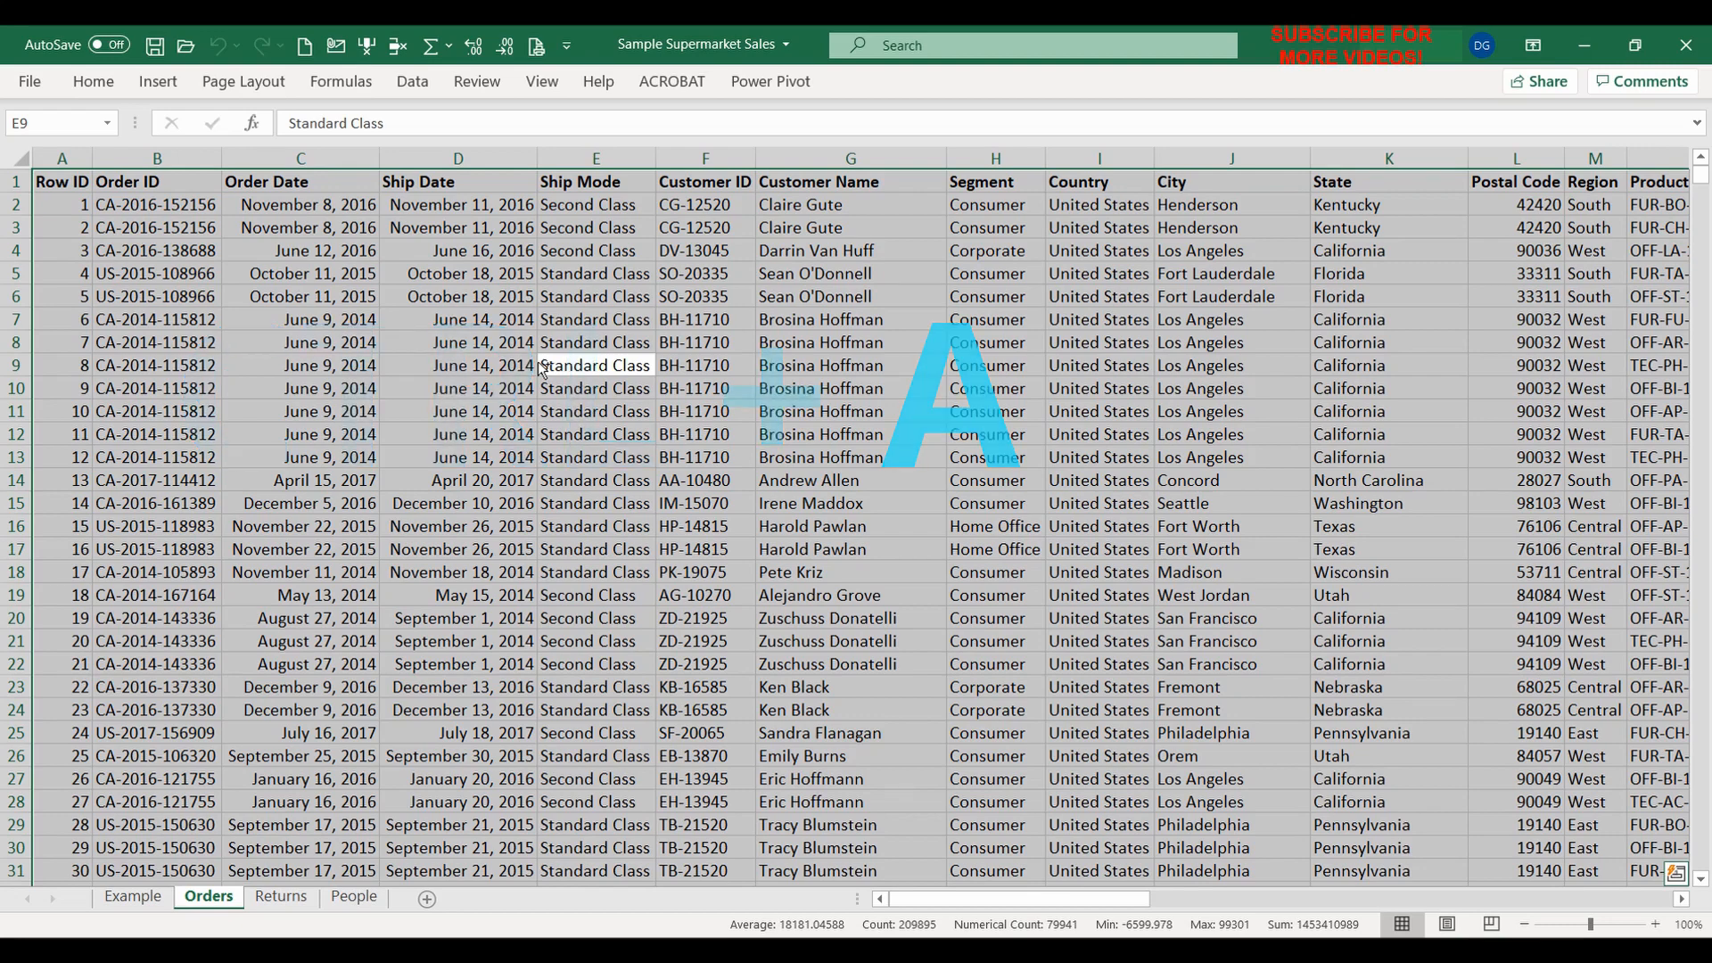
pyautogui.click(158, 85)
pyautogui.click(41, 143)
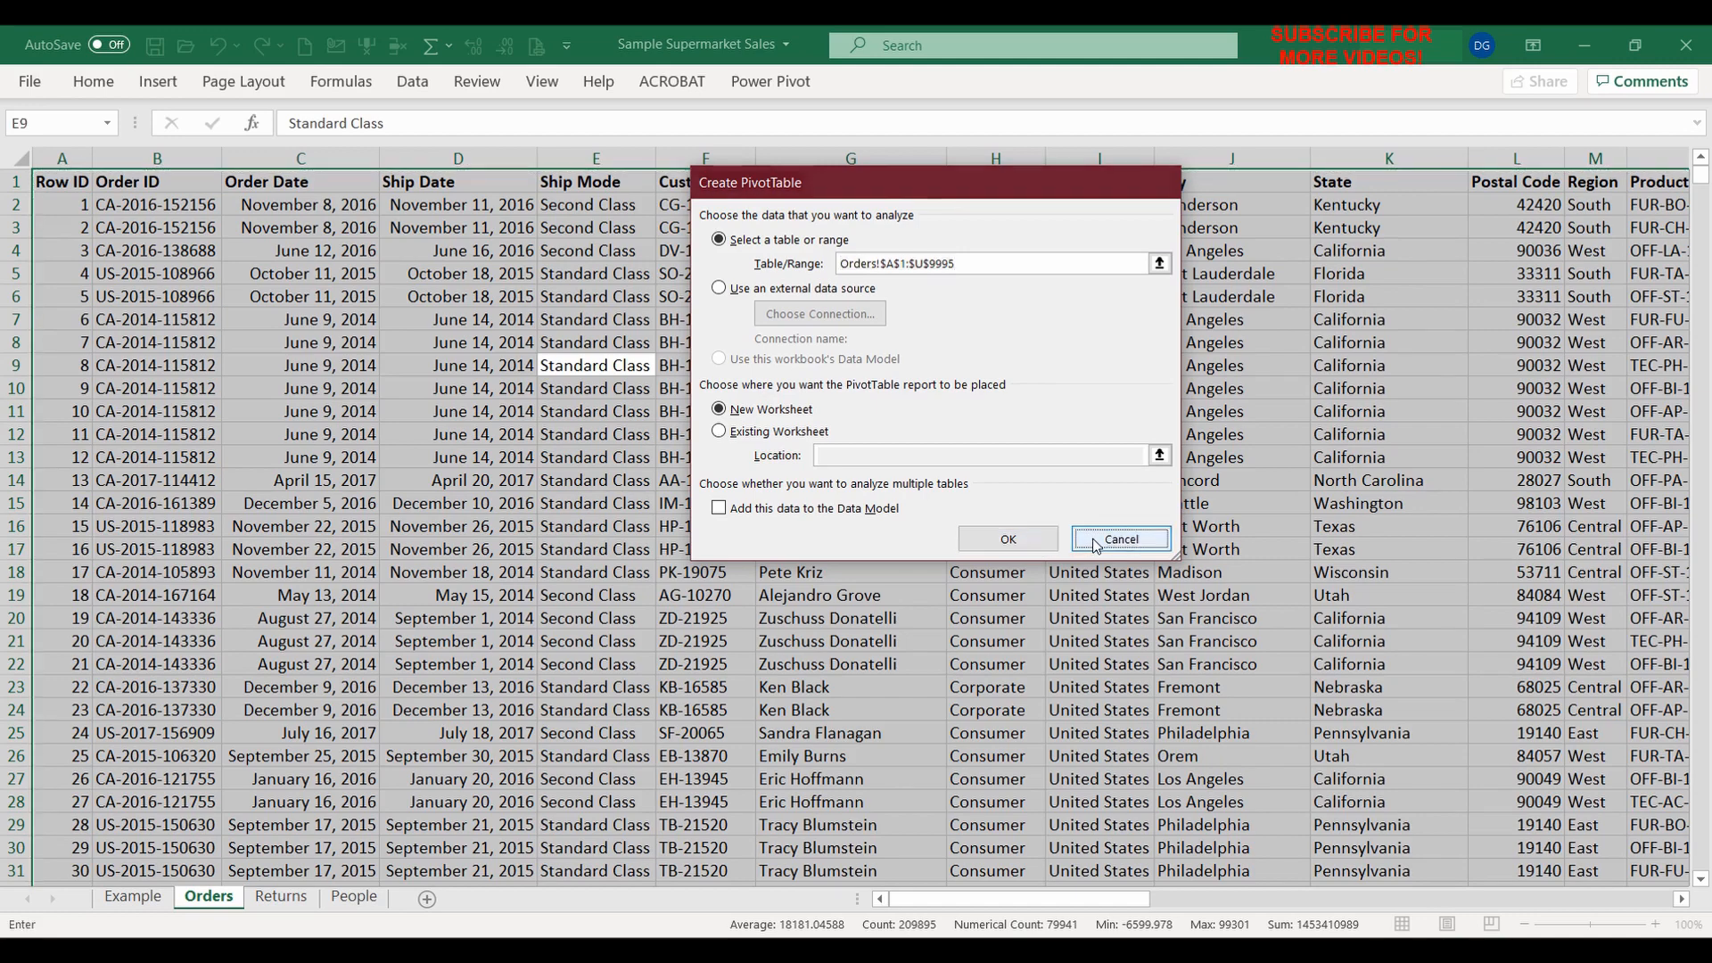
pyautogui.click(1121, 538)
# Create a PivotTable on a new worksheet from the Orders data range A1:U9995
pyautogui.click(726, 343)
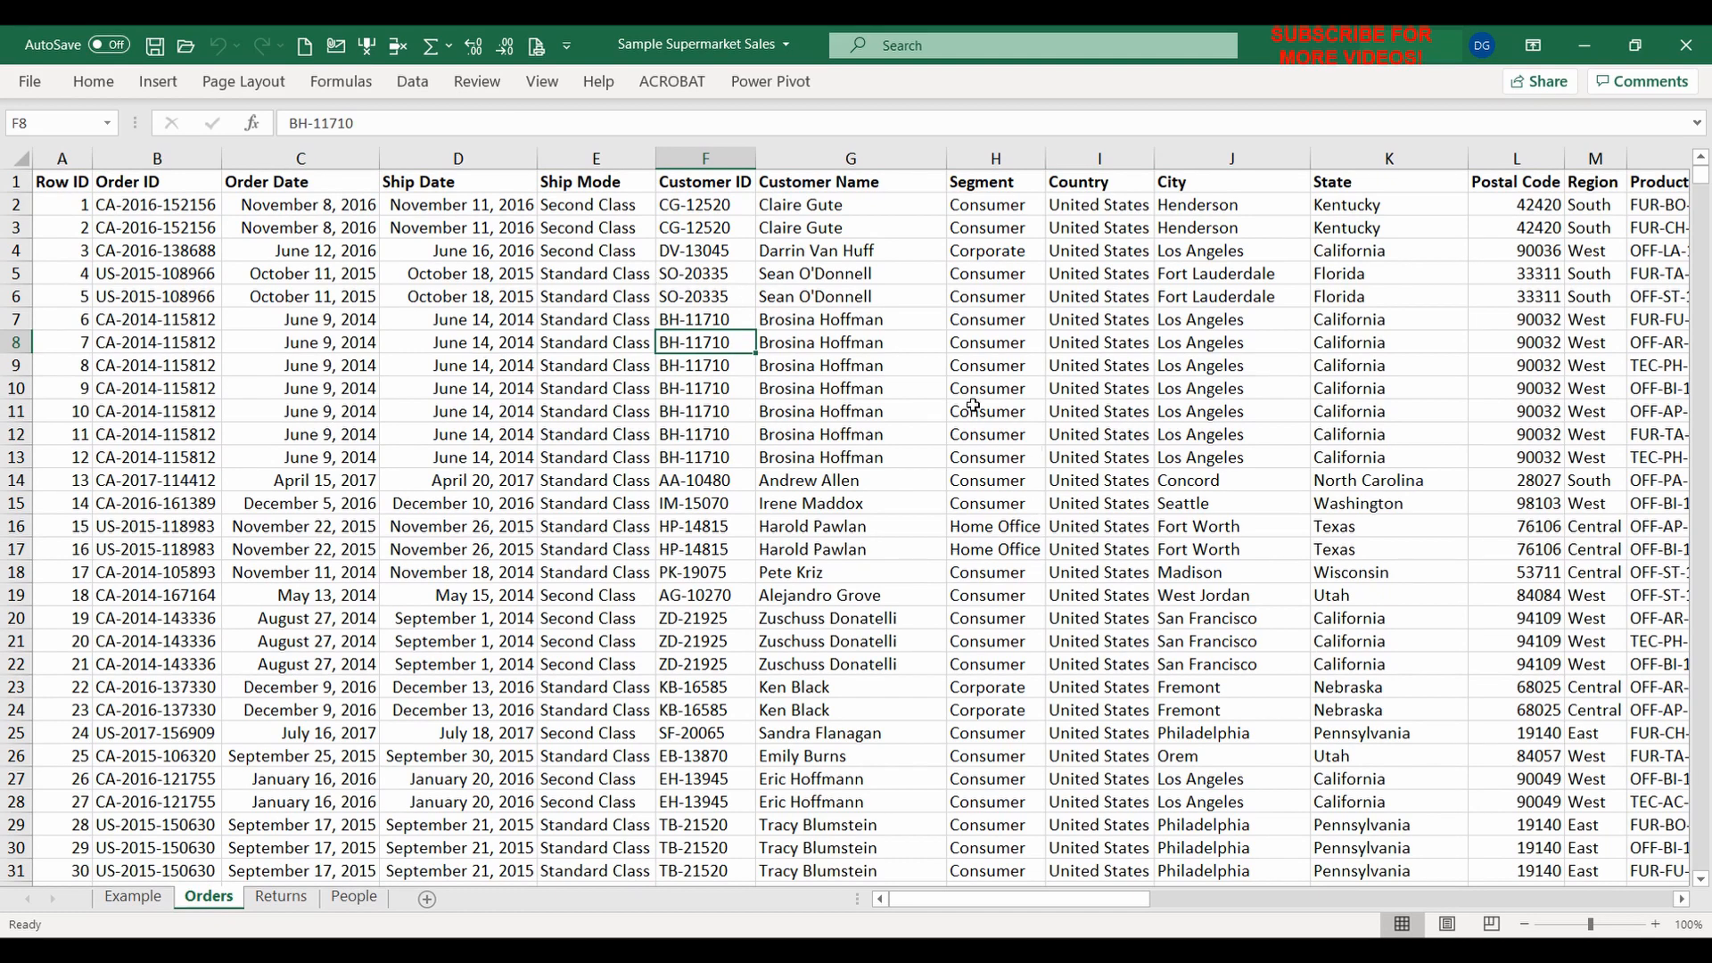
pyautogui.click(682, 453)
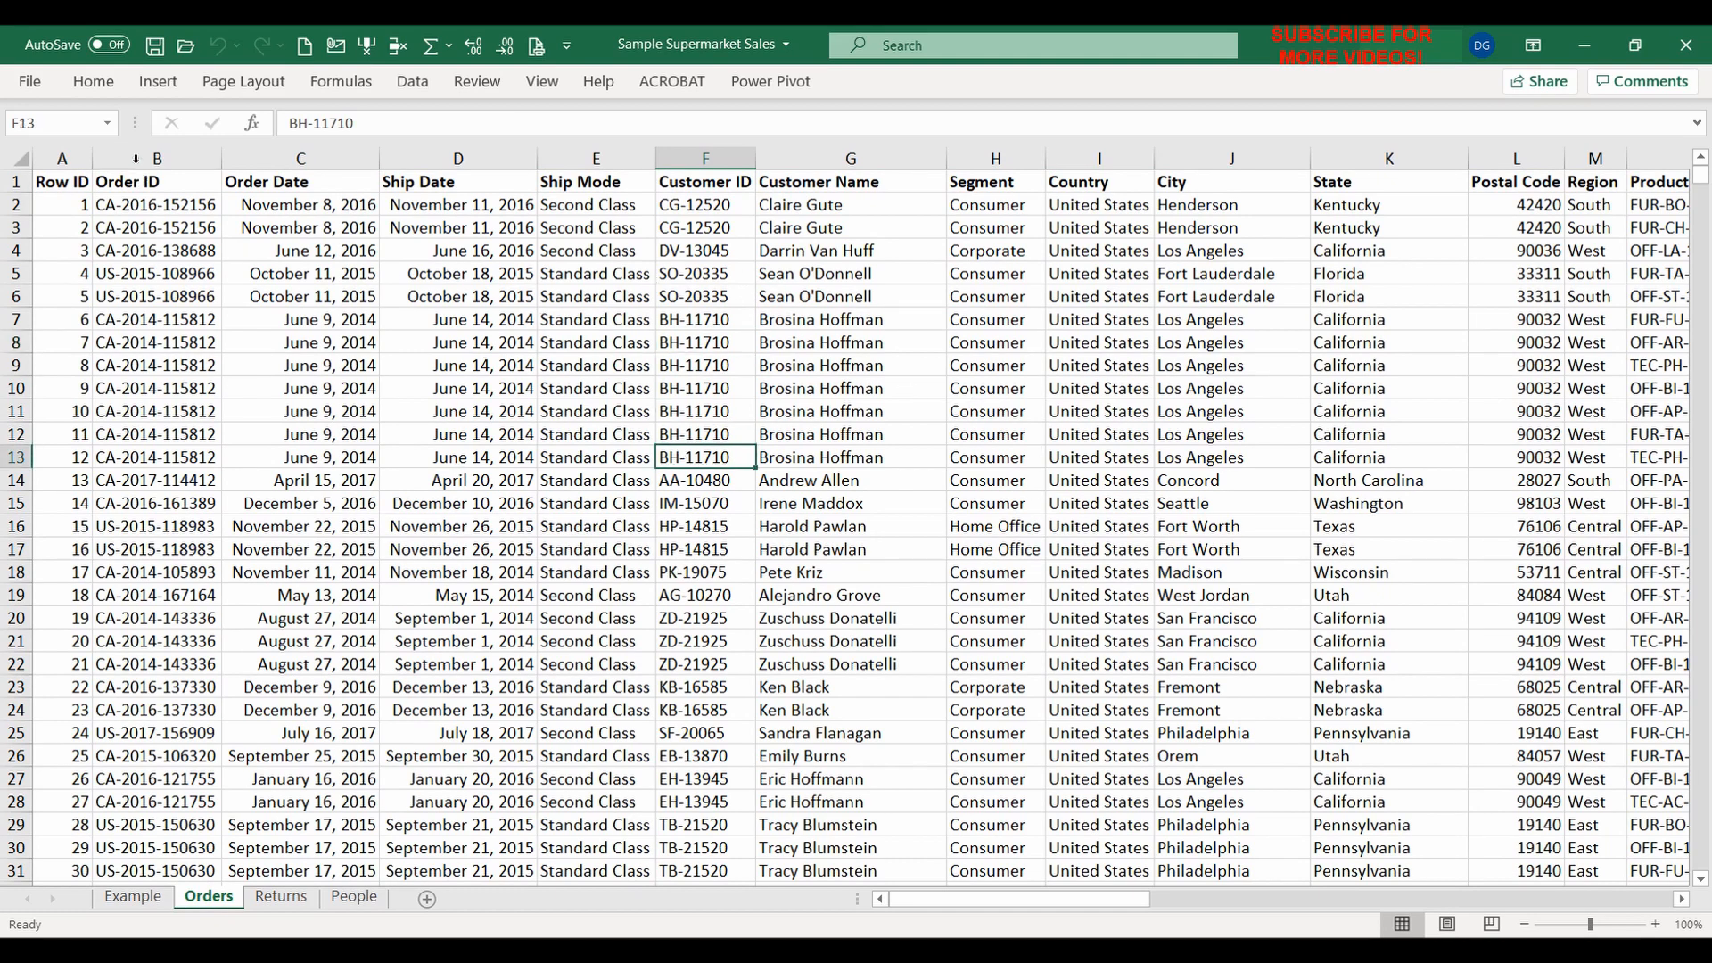
pyautogui.click(158, 81)
pyautogui.click(41, 134)
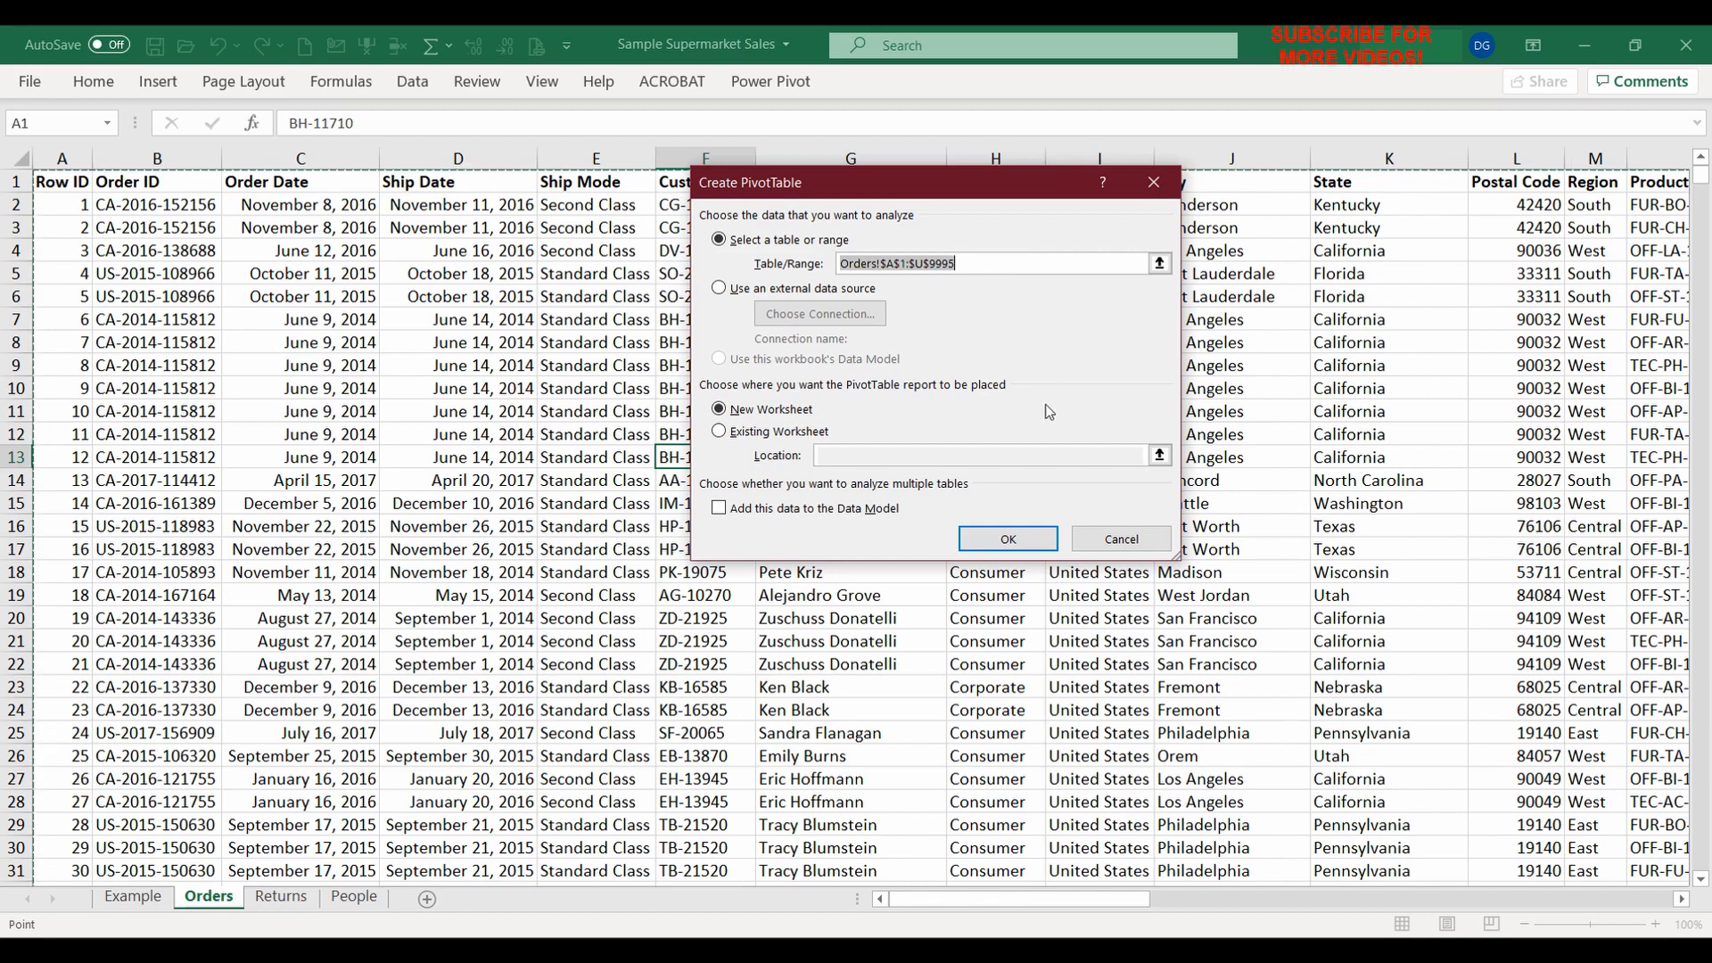
pyautogui.click(1032, 544)
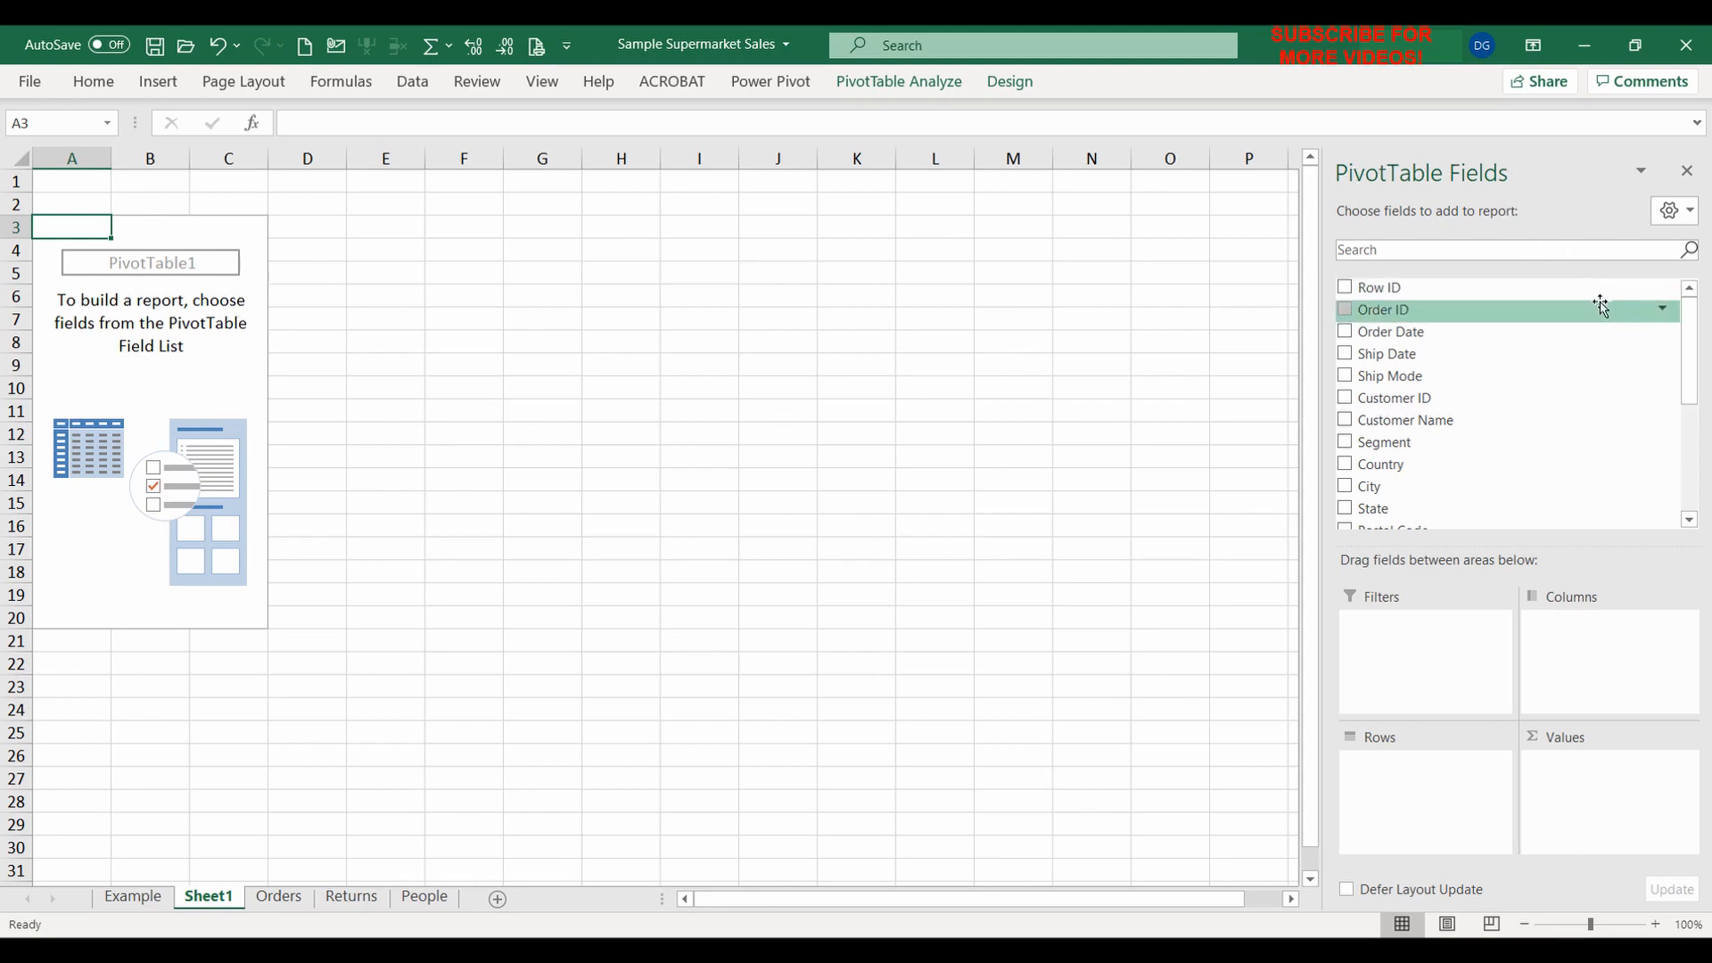
# Add the State field to the PivotTable's rows and the Sales field to its values as a sum
pyautogui.scroll(-1, 1561, 330)
pyautogui.scroll(-4, 1561, 330)
pyautogui.scroll(5, 1561, 335)
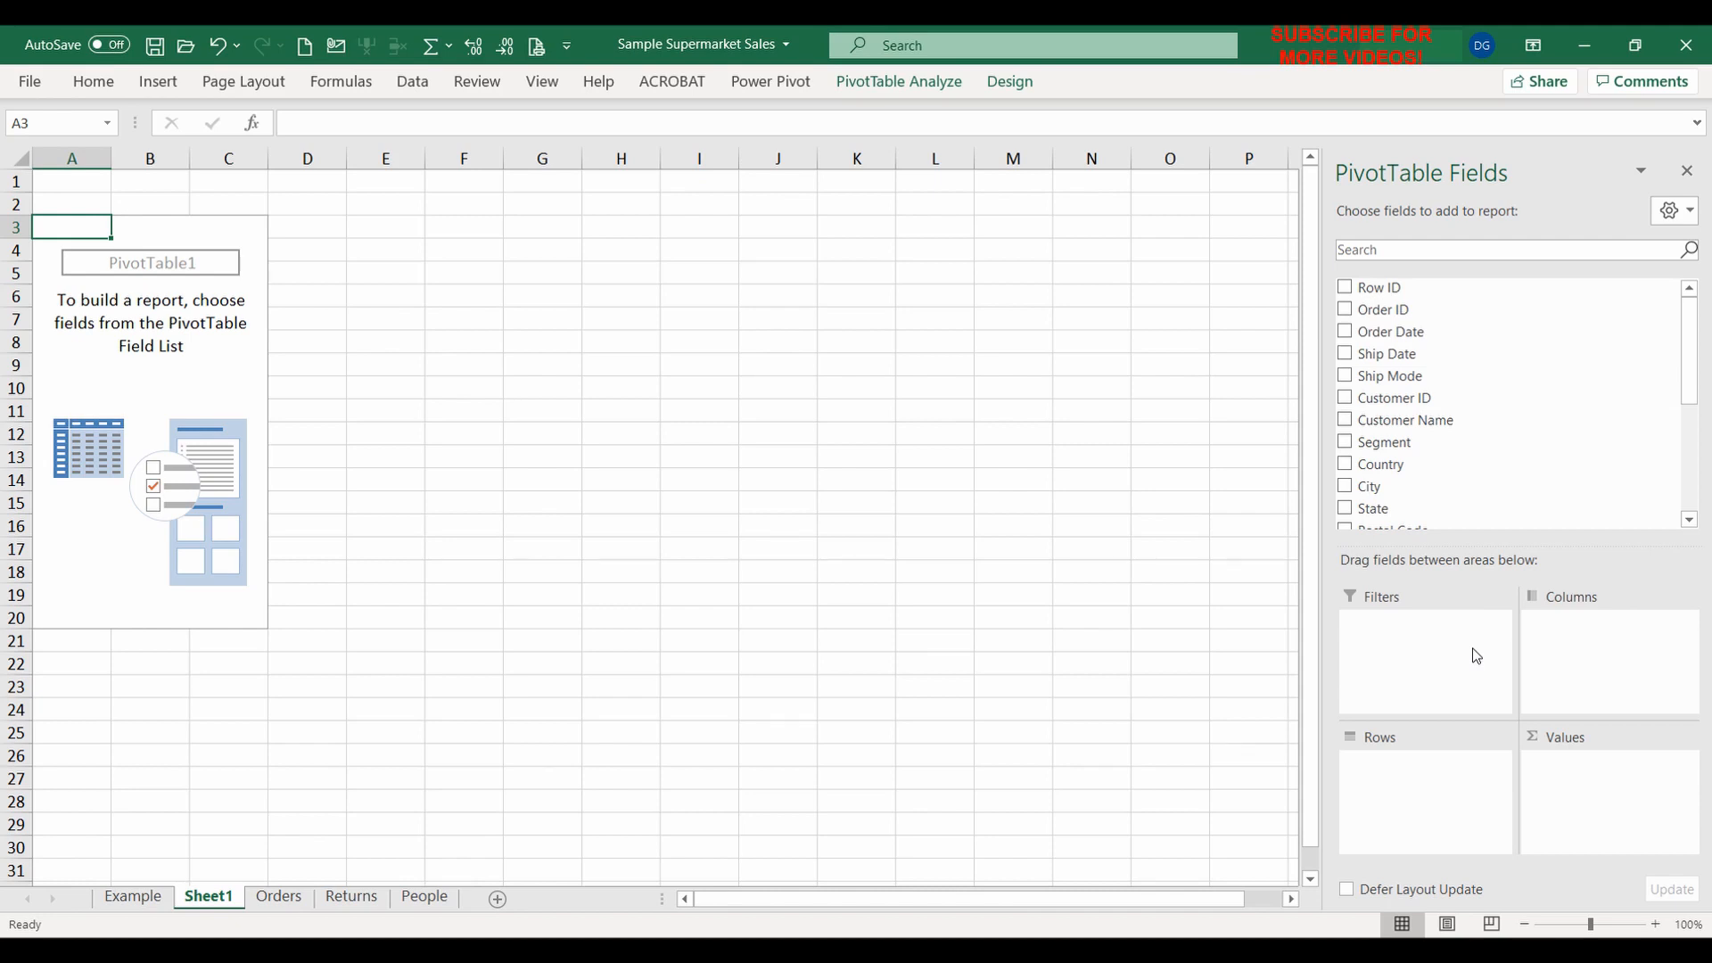
pyautogui.scroll(-2, 1548, 405)
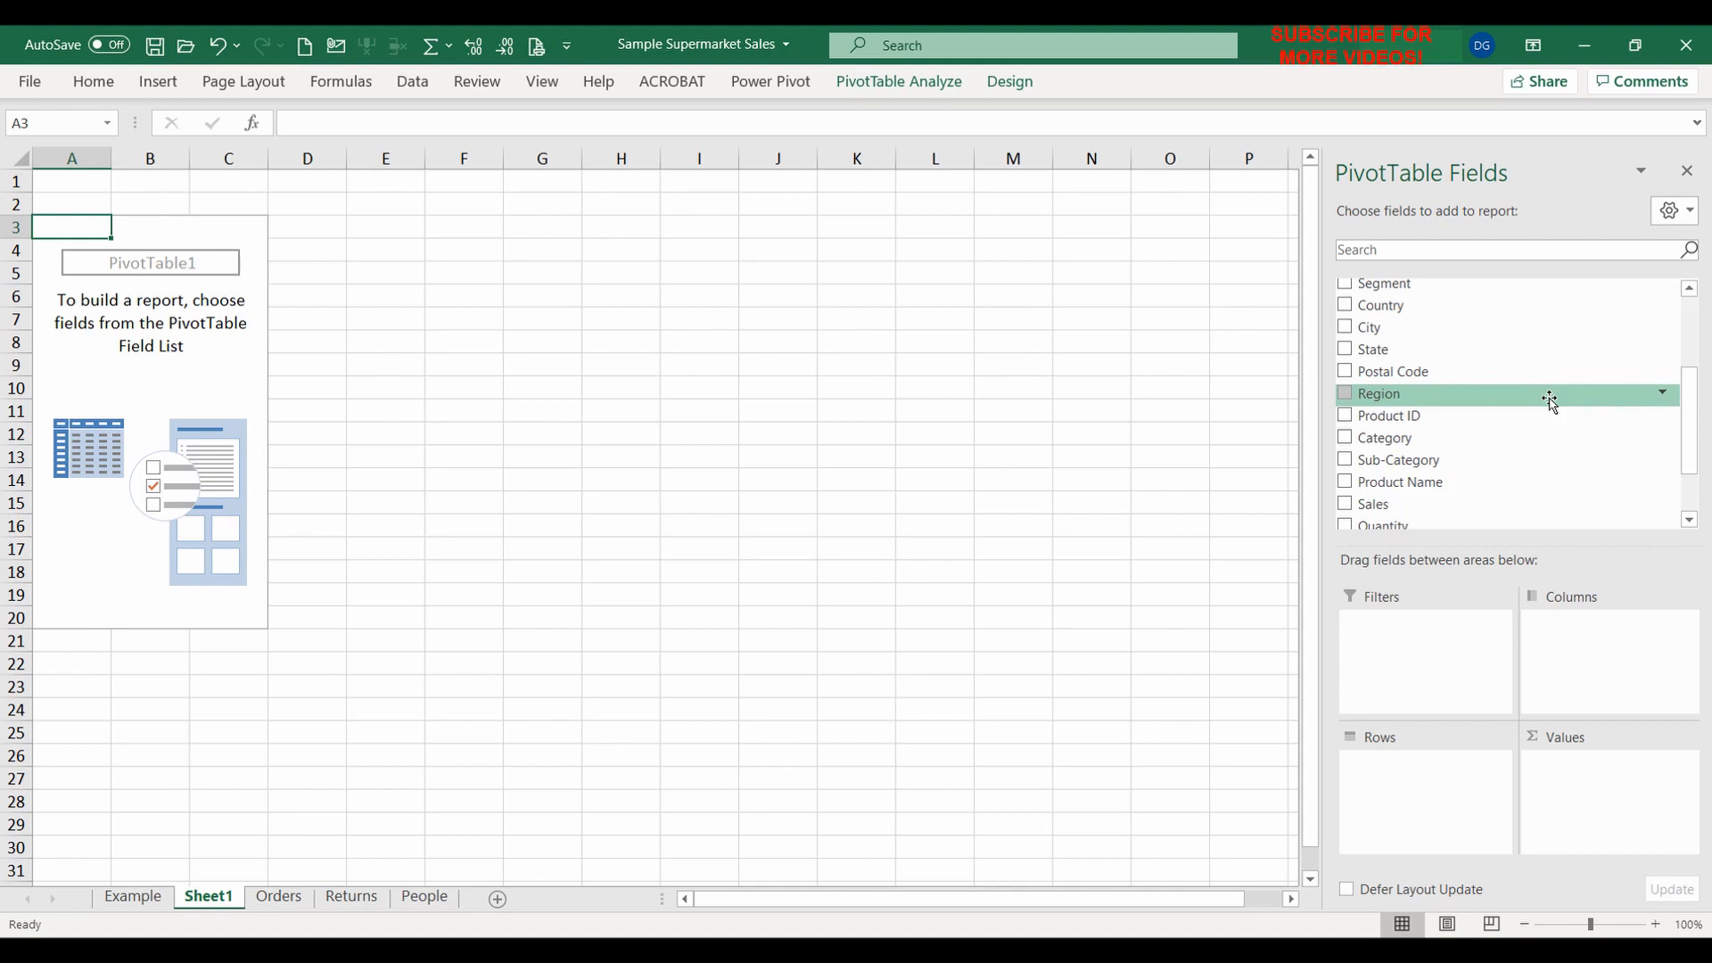
pyautogui.moveTo(1439, 350); pyautogui.dragTo(1437, 771)
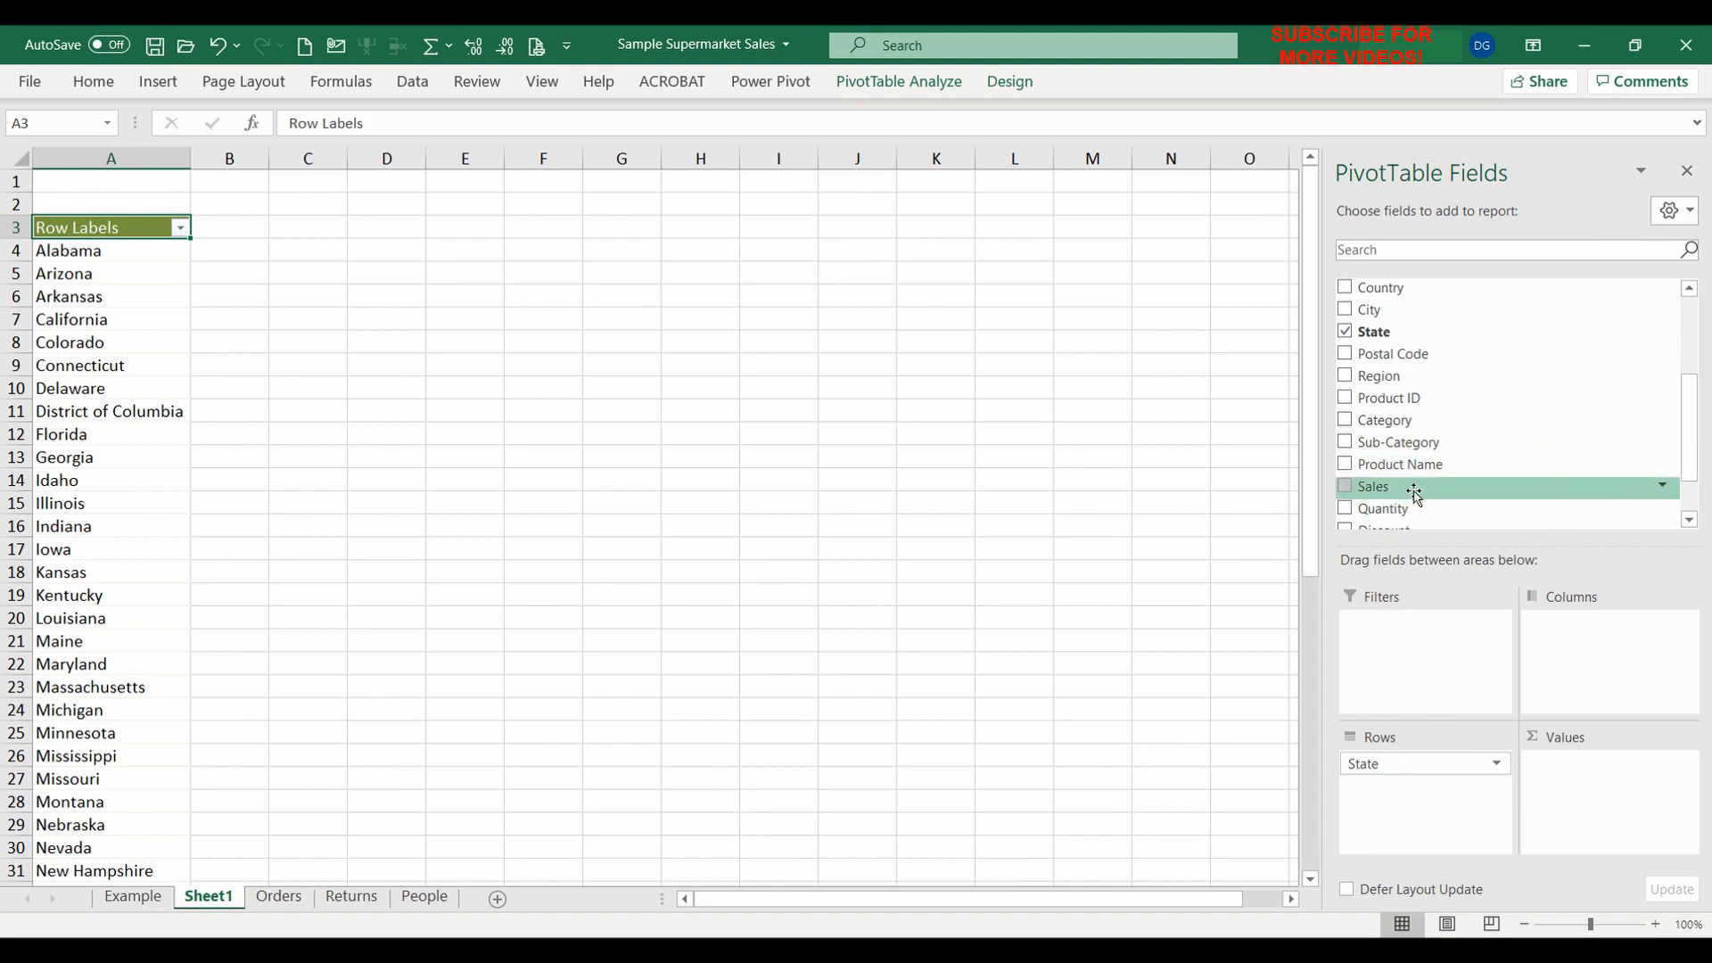
pyautogui.moveTo(1415, 493); pyautogui.dragTo(1570, 765)
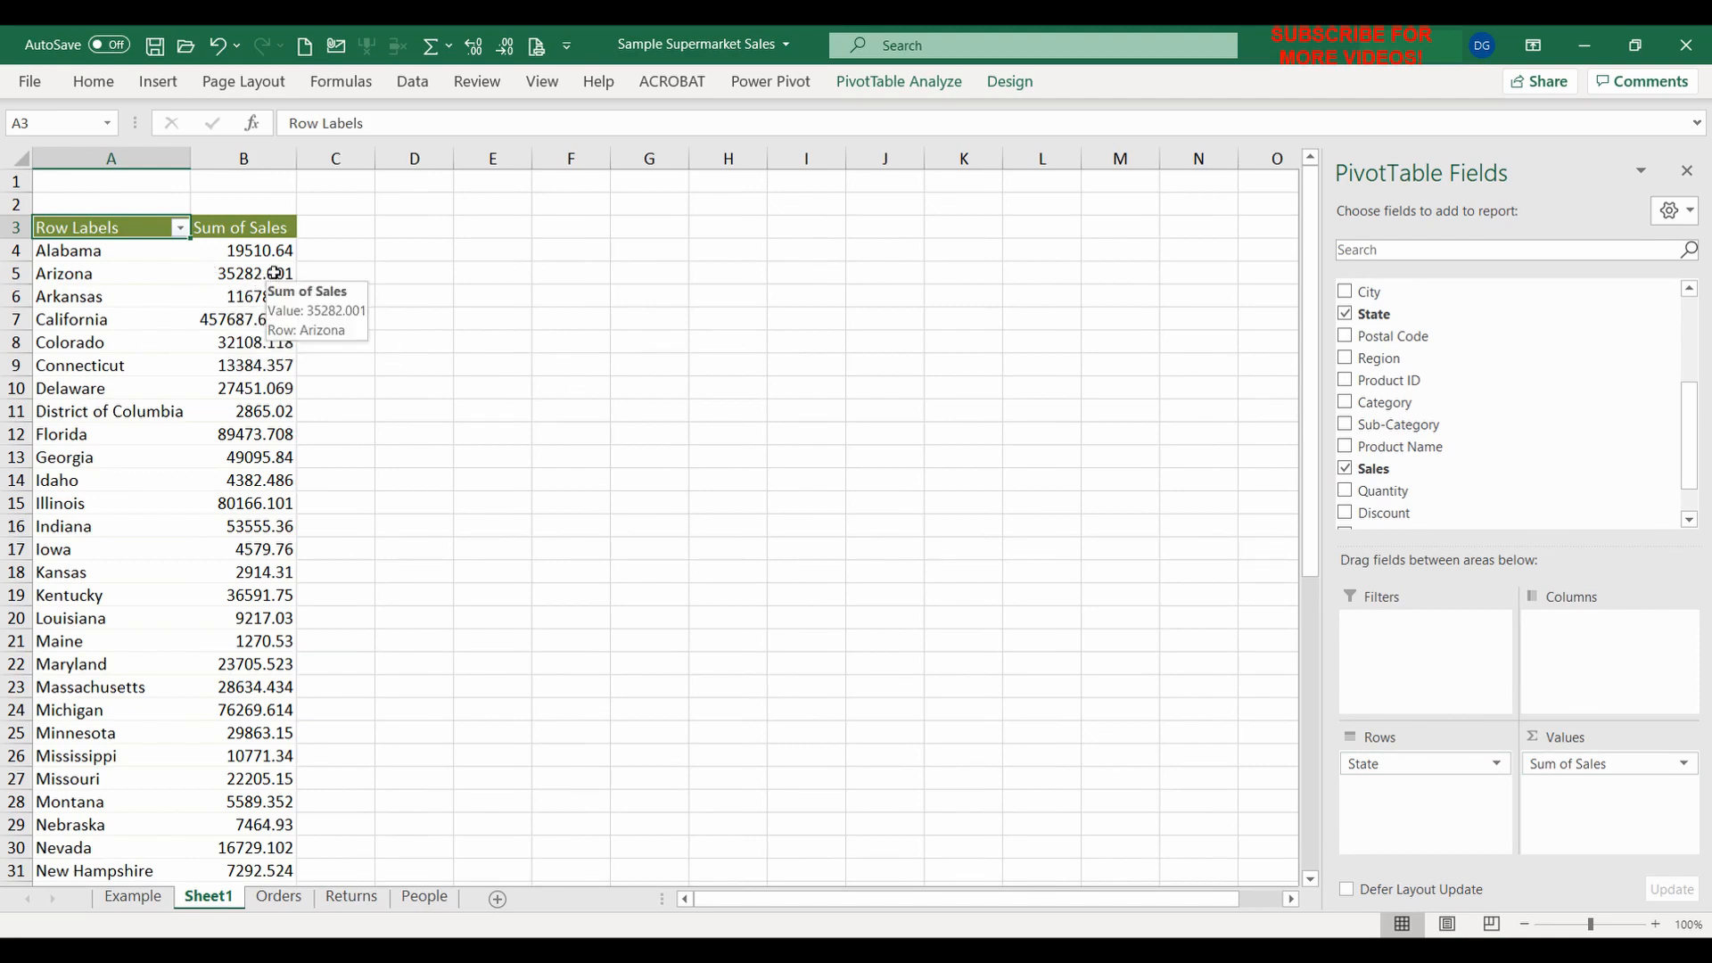
# Format the Sum of Sales values as Number with two decimal places and a thousands separator
pyautogui.scroll(-9, 189, 322)
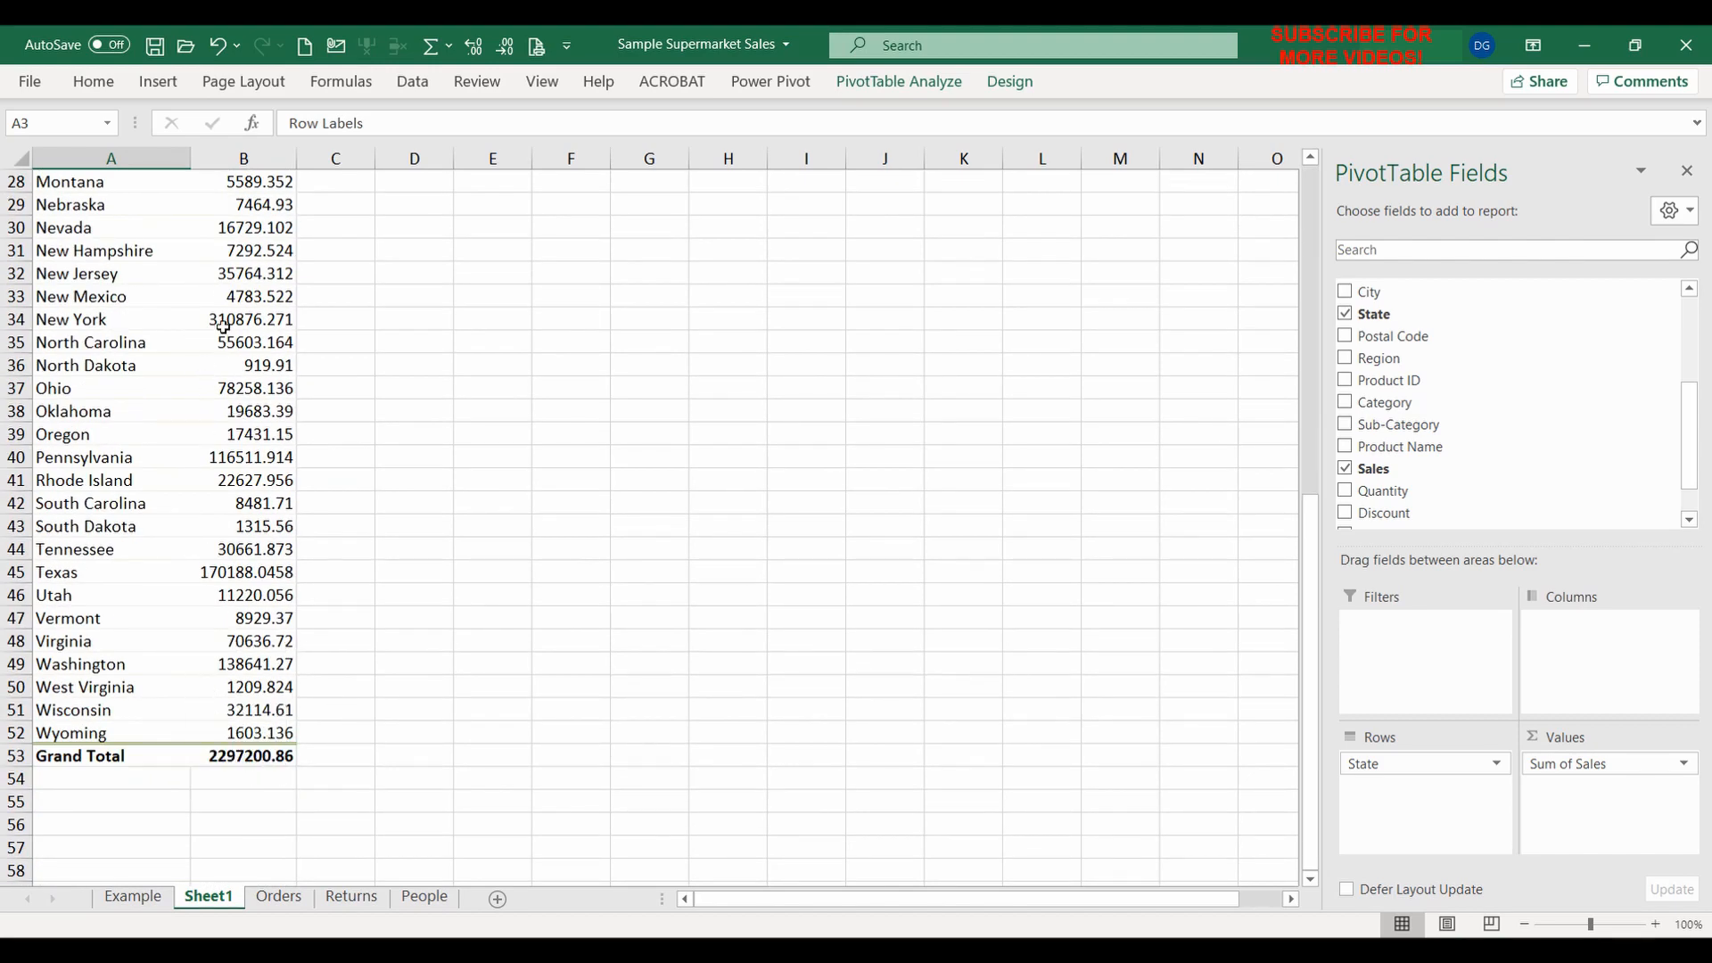
pyautogui.scroll(9, 368, 307)
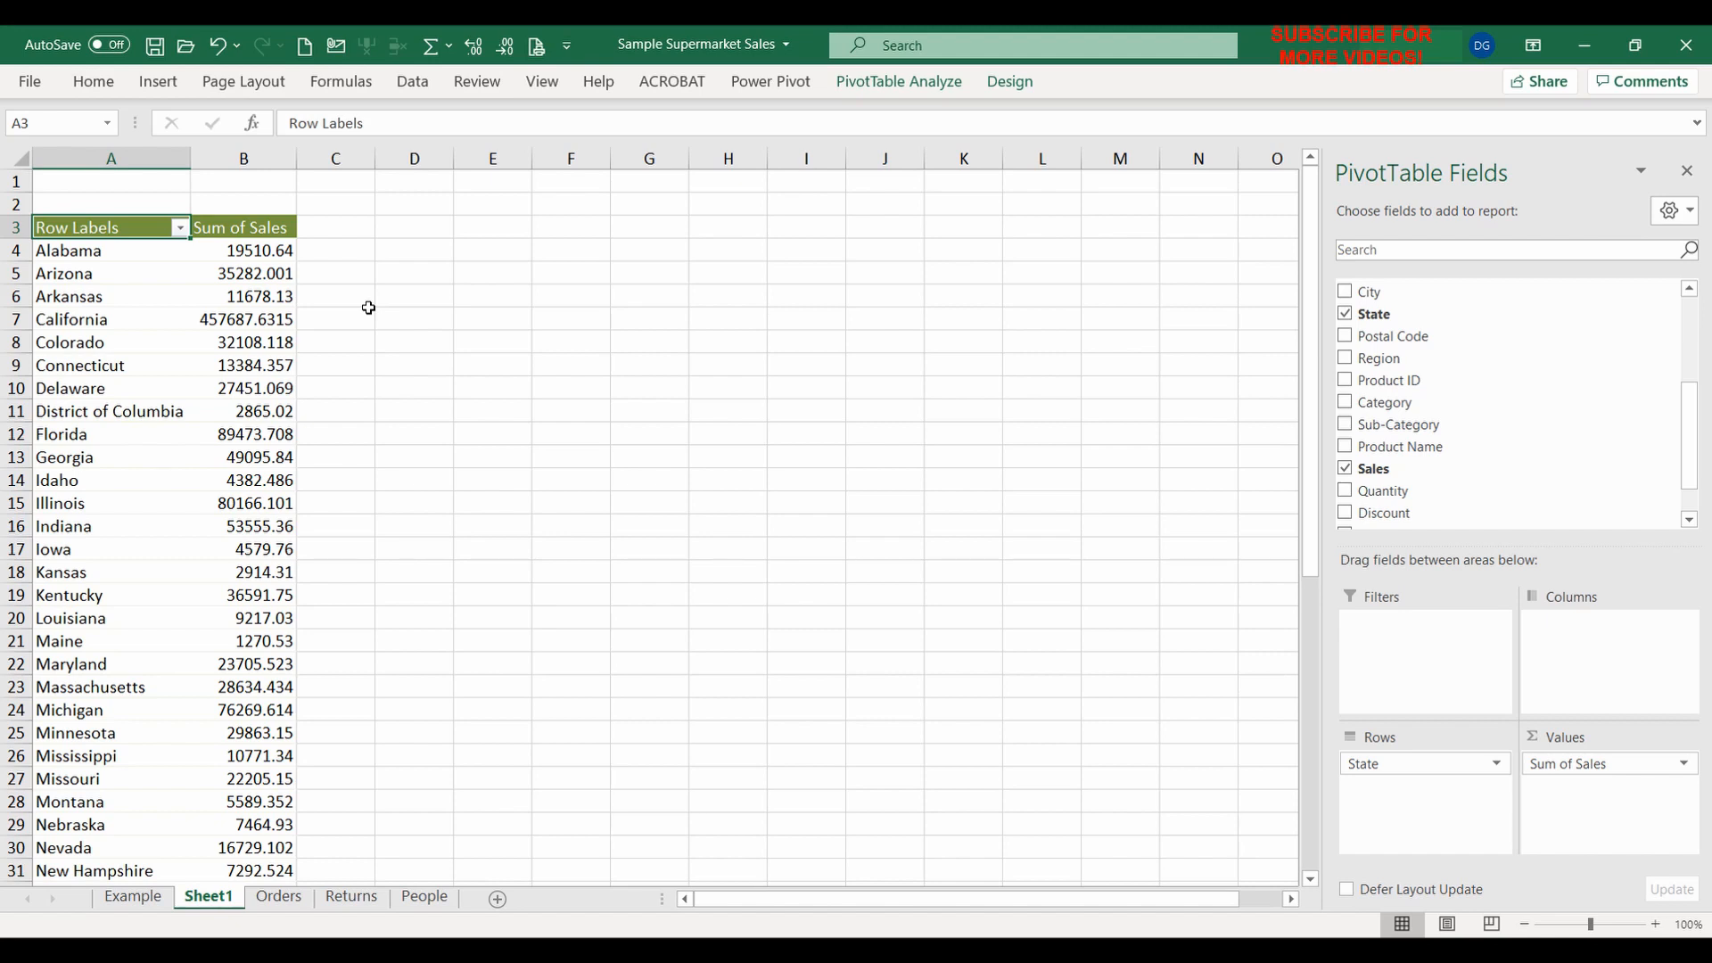
pyautogui.click(227, 373)
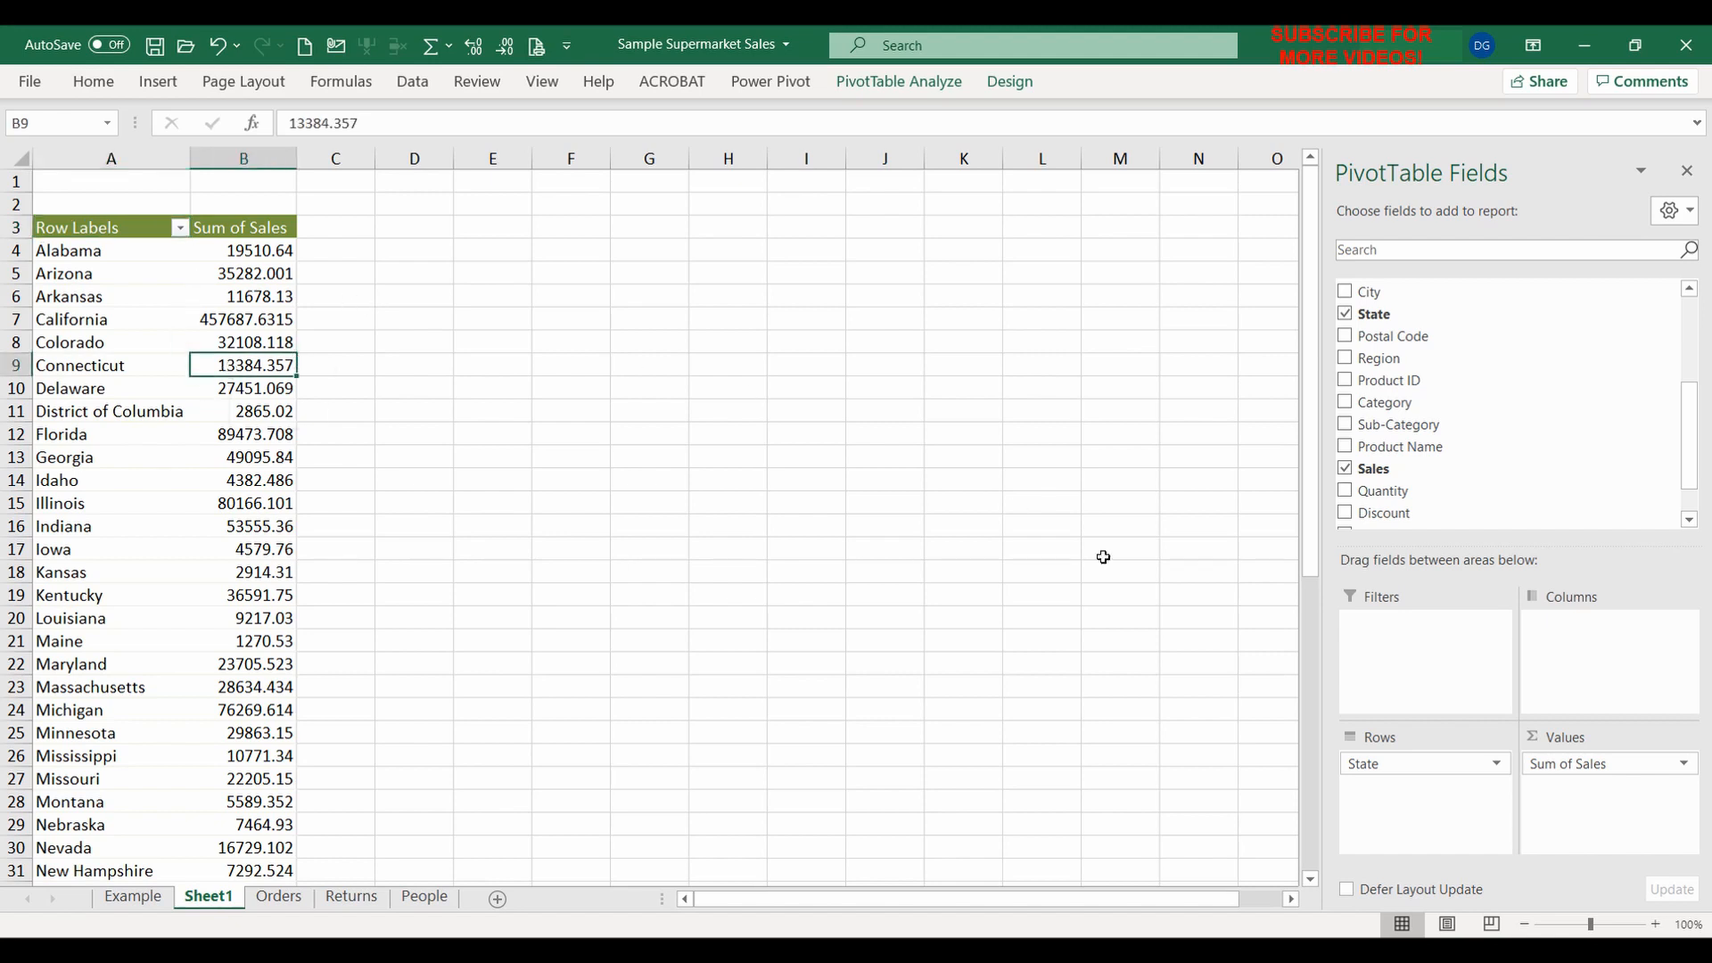
pyautogui.click(1684, 765)
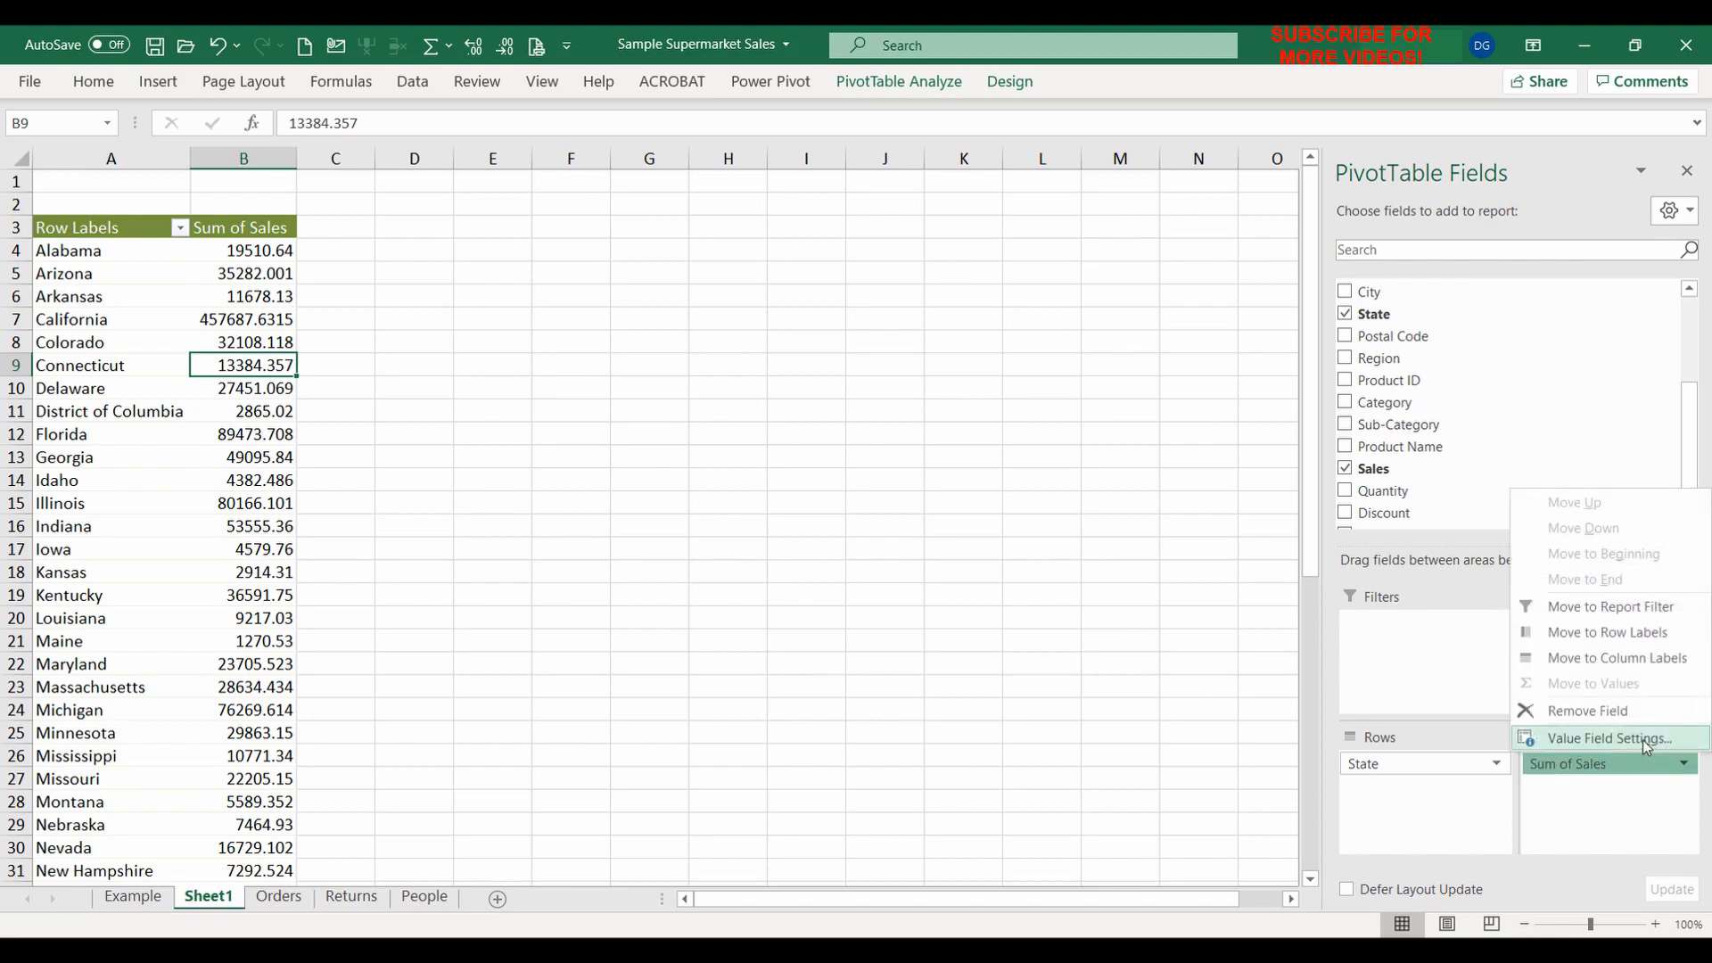
pyautogui.click(1647, 741)
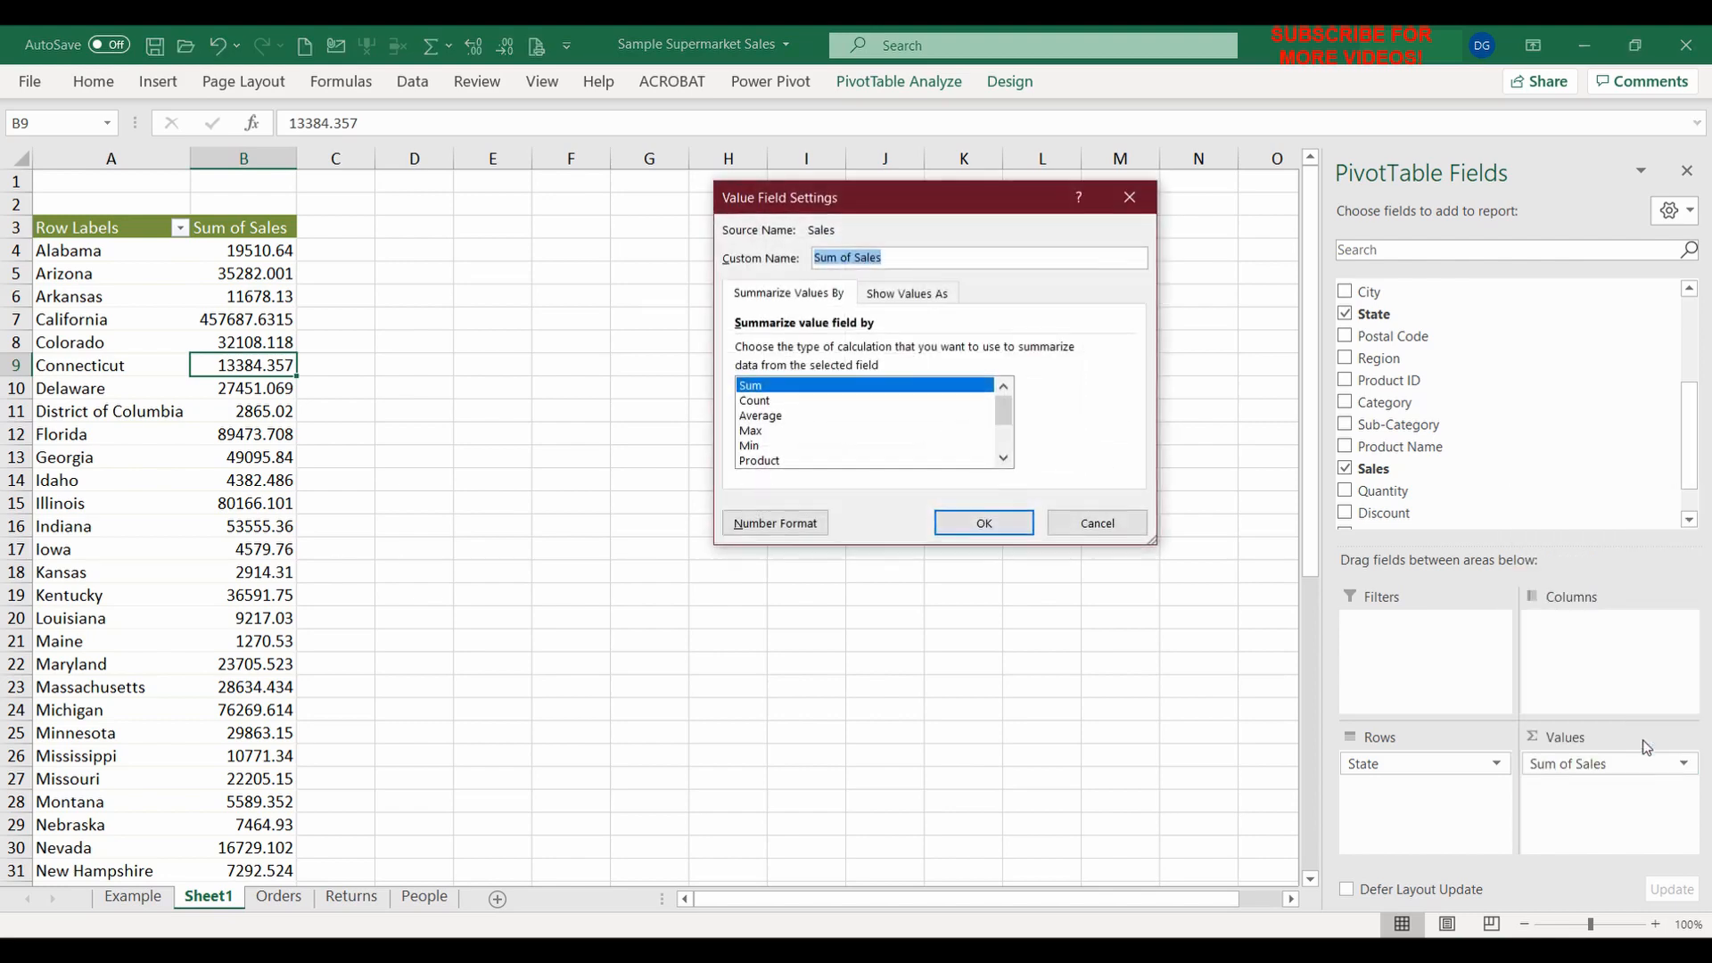
pyautogui.click(812, 524)
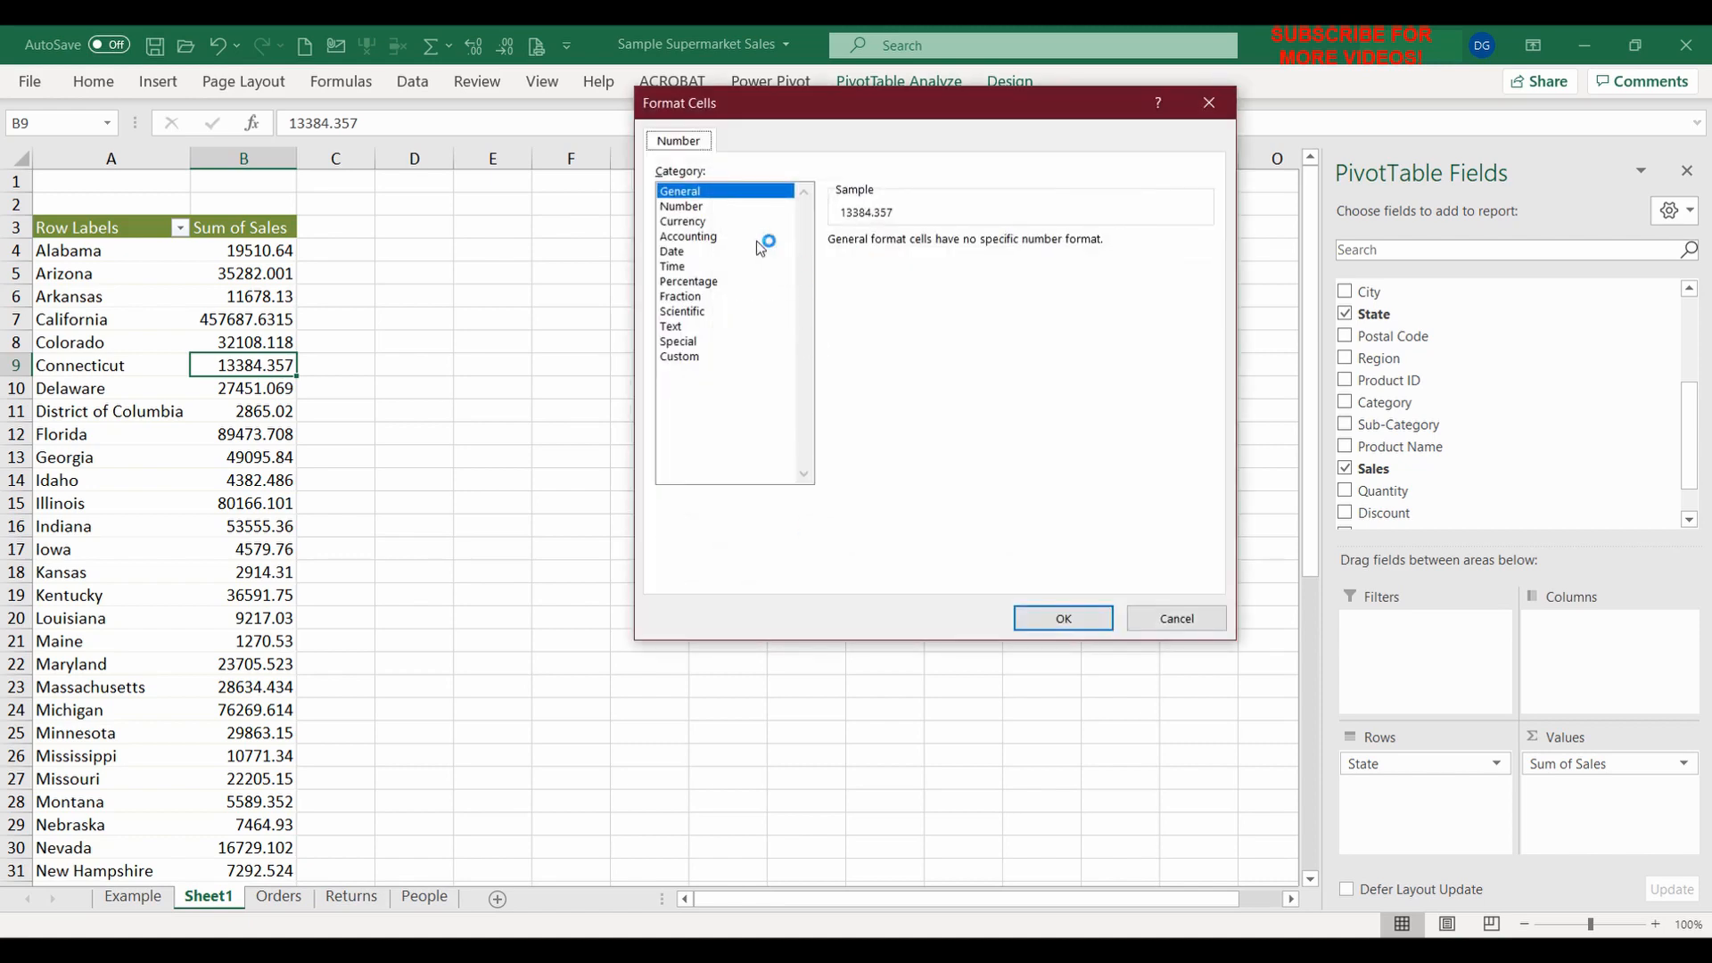
pyautogui.click(724, 207)
pyautogui.click(891, 270)
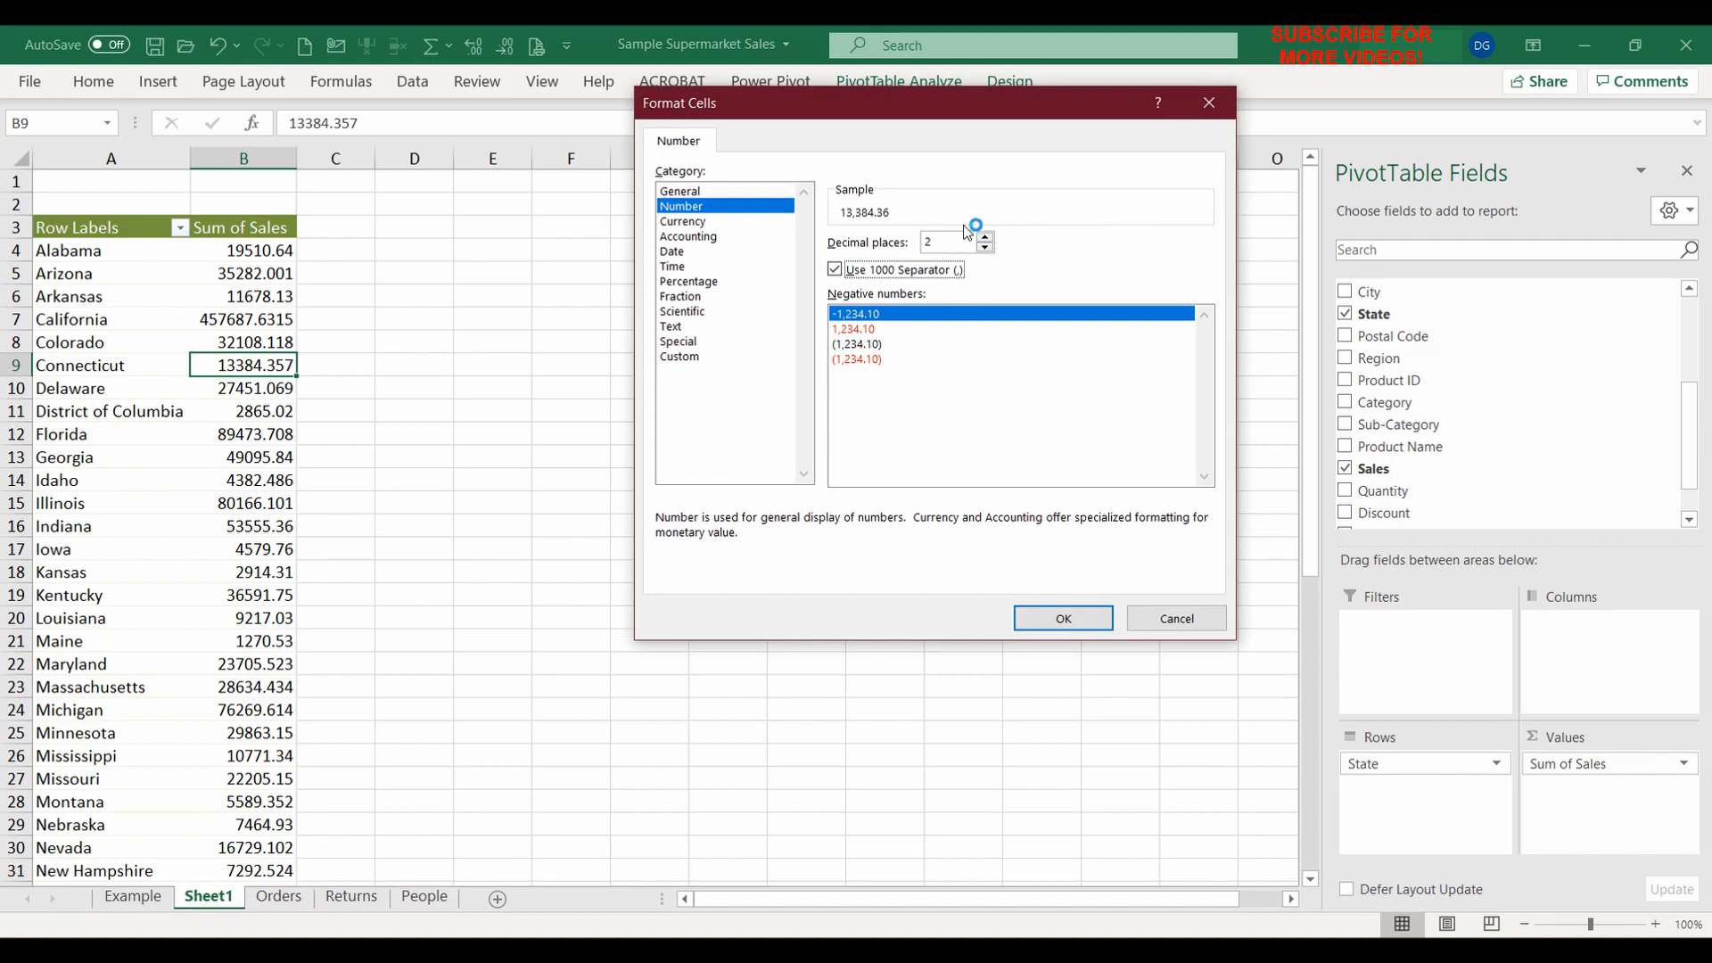
pyautogui.click(1082, 619)
pyautogui.click(996, 525)
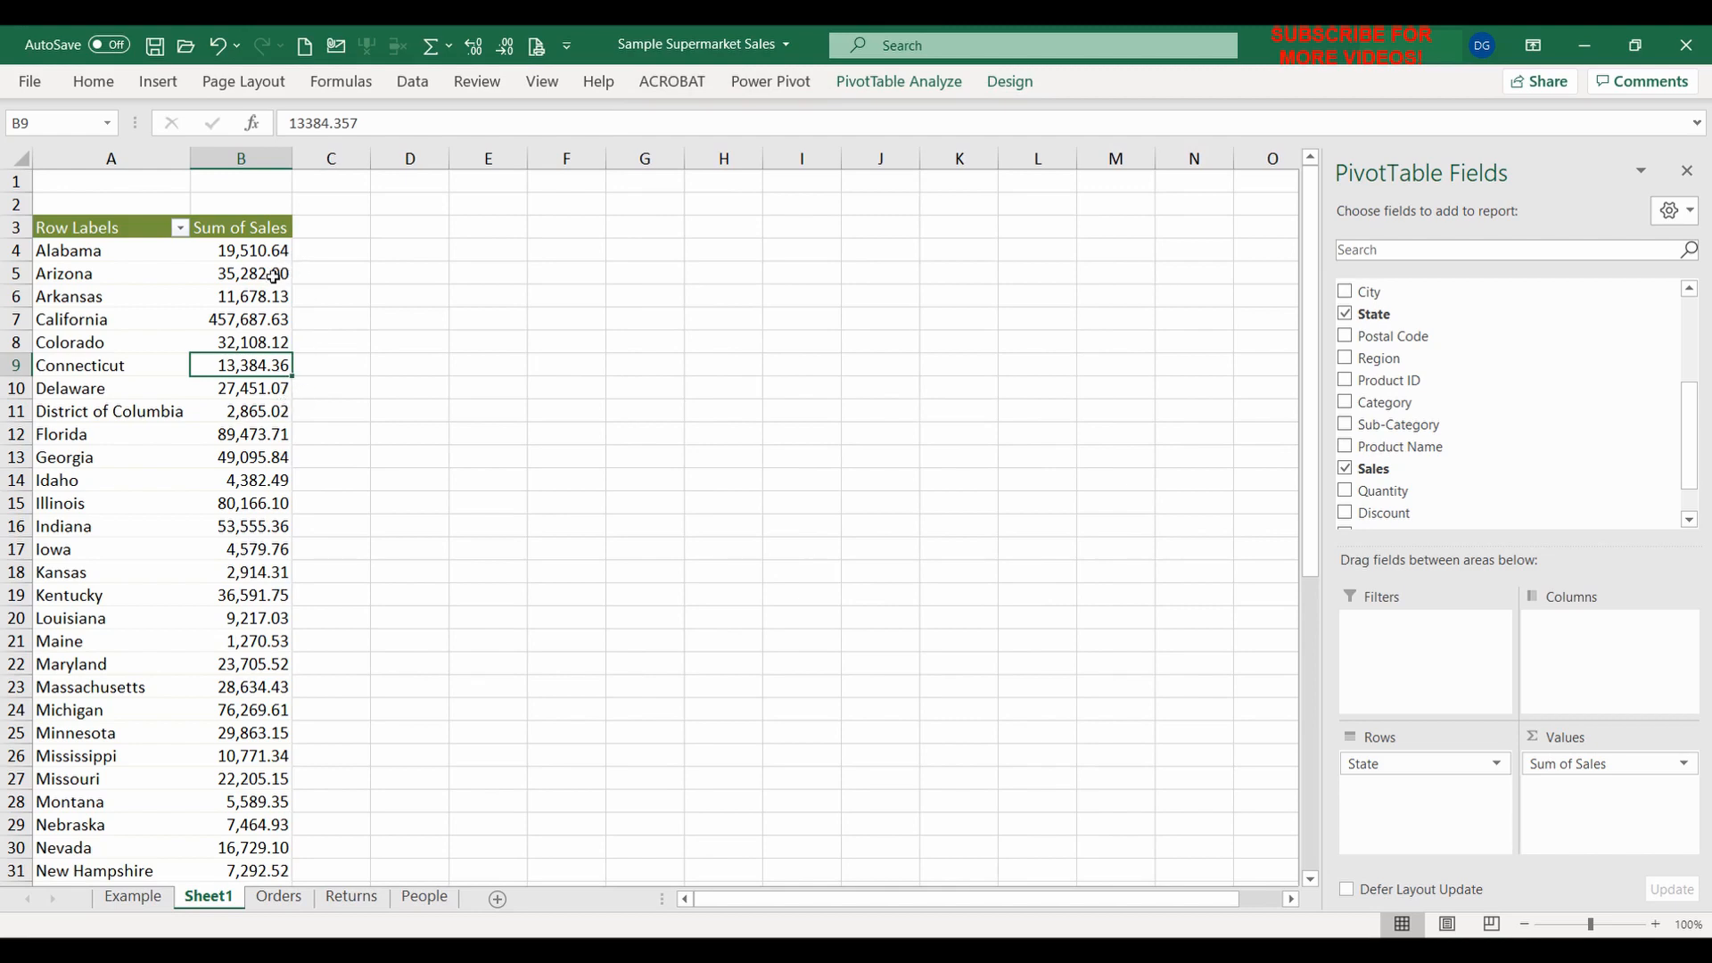
# Add the City field to the PivotTable's rows beneath State
pyautogui.scroll(-12, 260, 502)
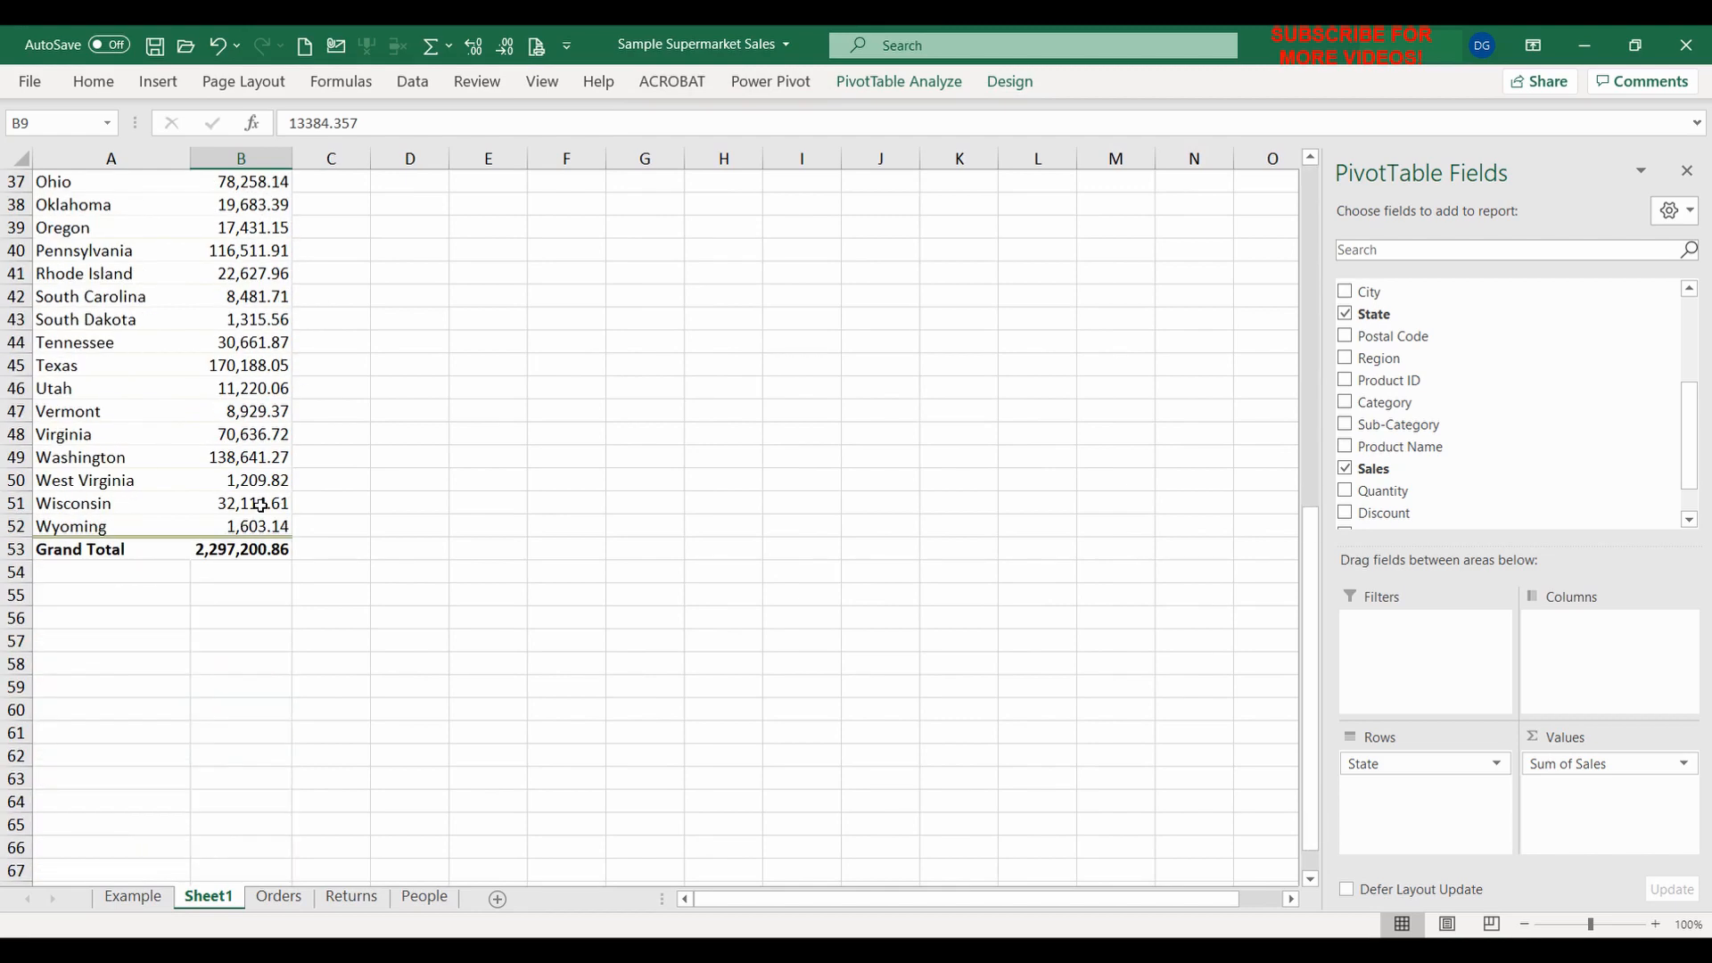
pyautogui.scroll(4, 345, 332)
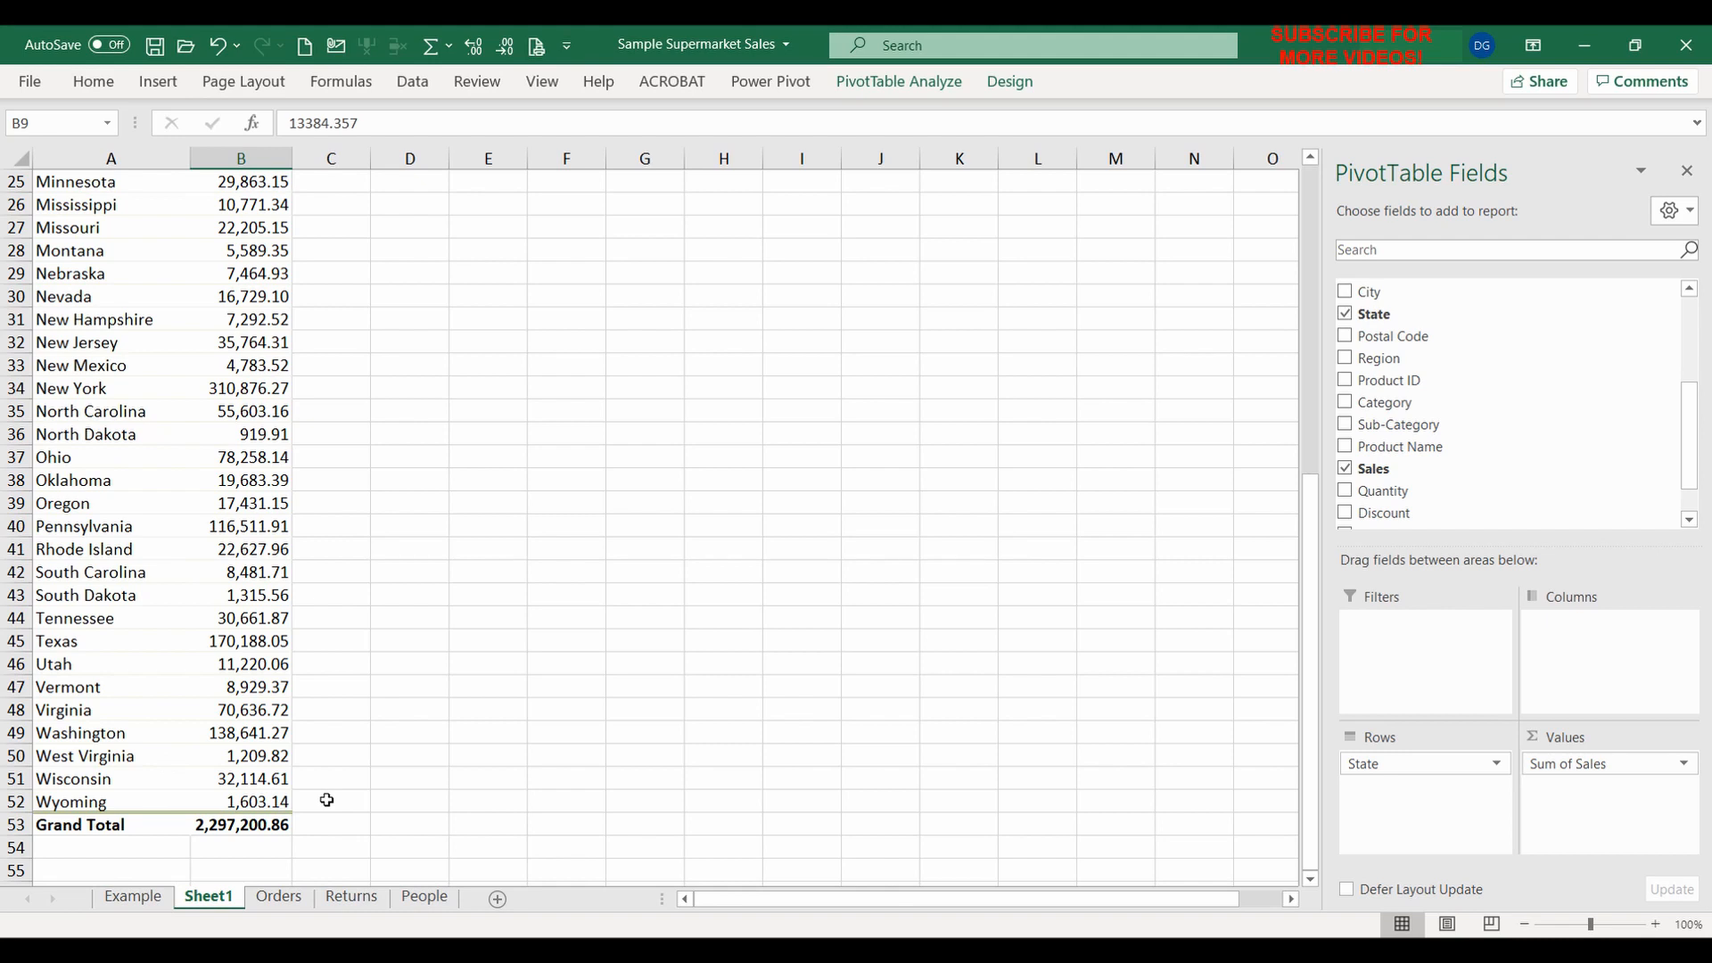
pyautogui.scroll(8, 363, 696)
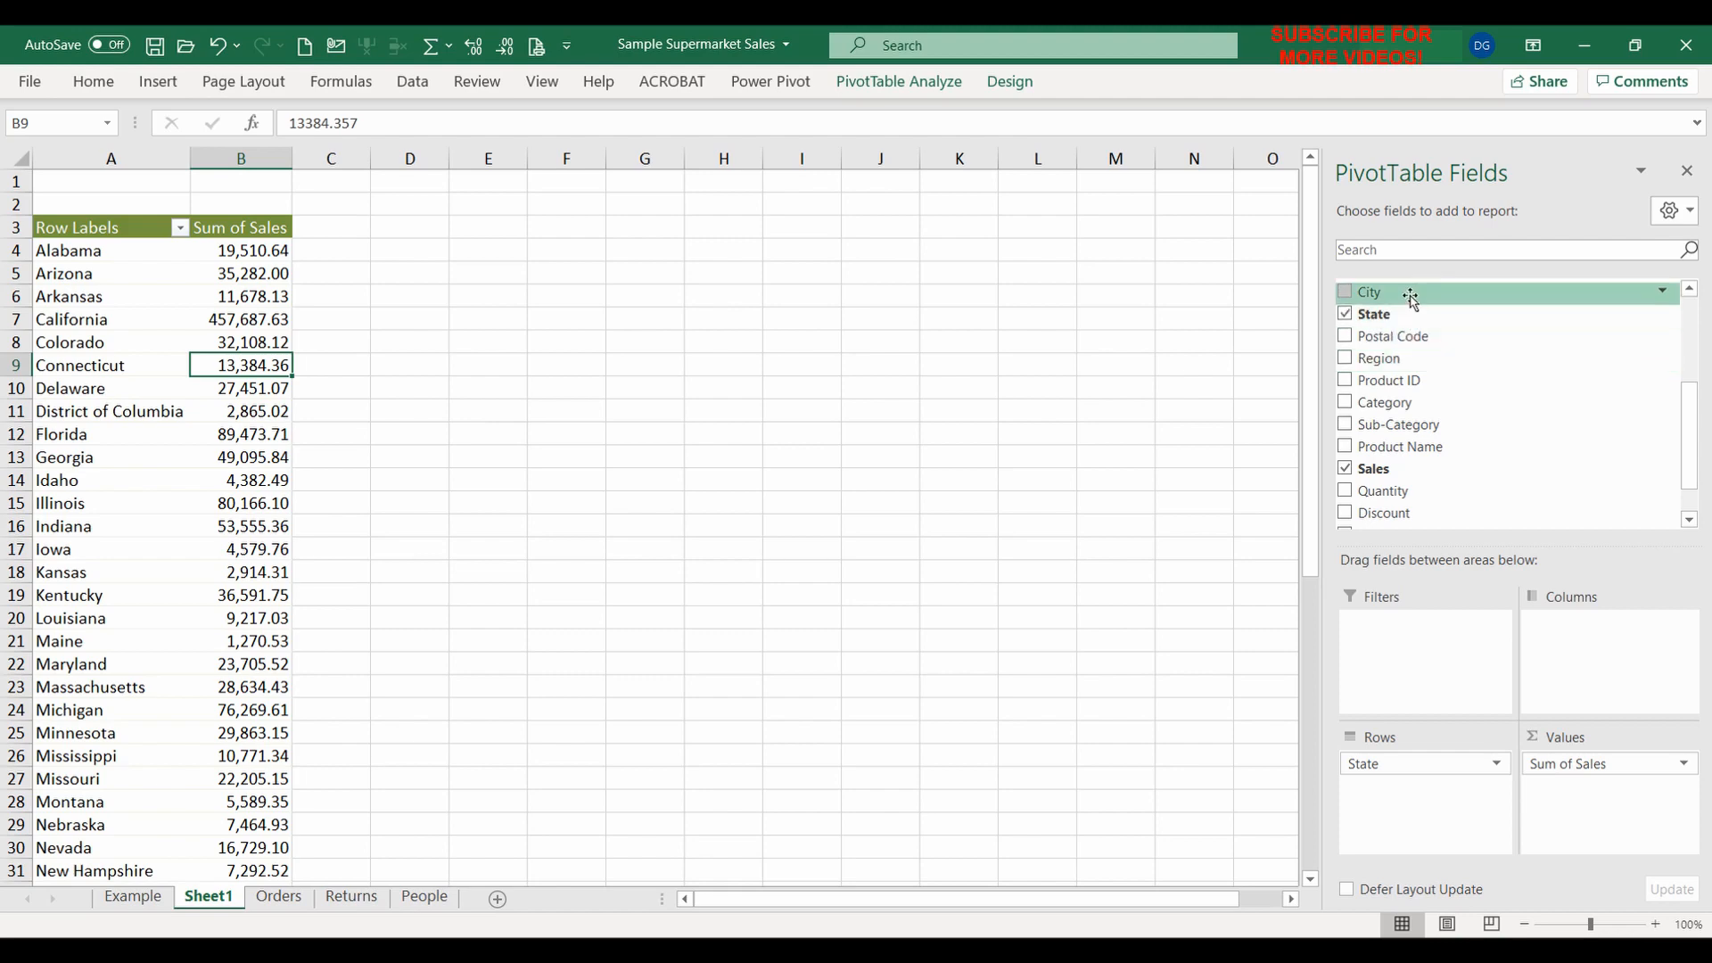
pyautogui.moveTo(1411, 299); pyautogui.dragTo(1476, 811)
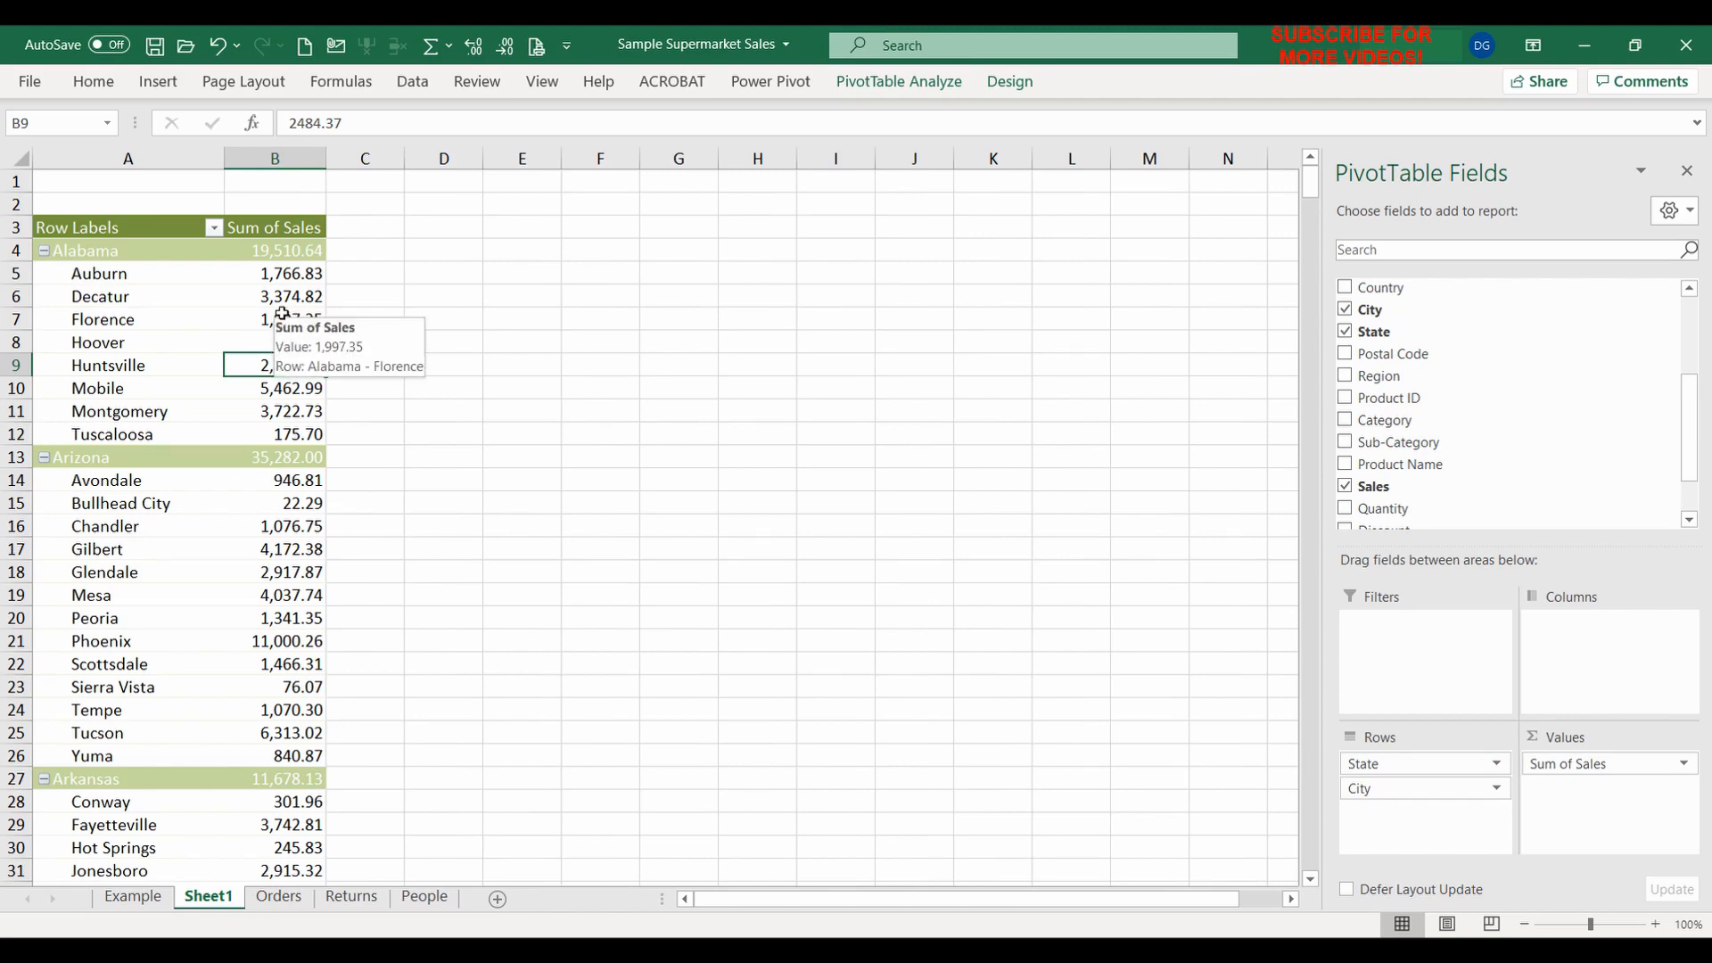
# Collapse the entire State field so that only the state rows are listed
pyautogui.rightClick(49, 253)
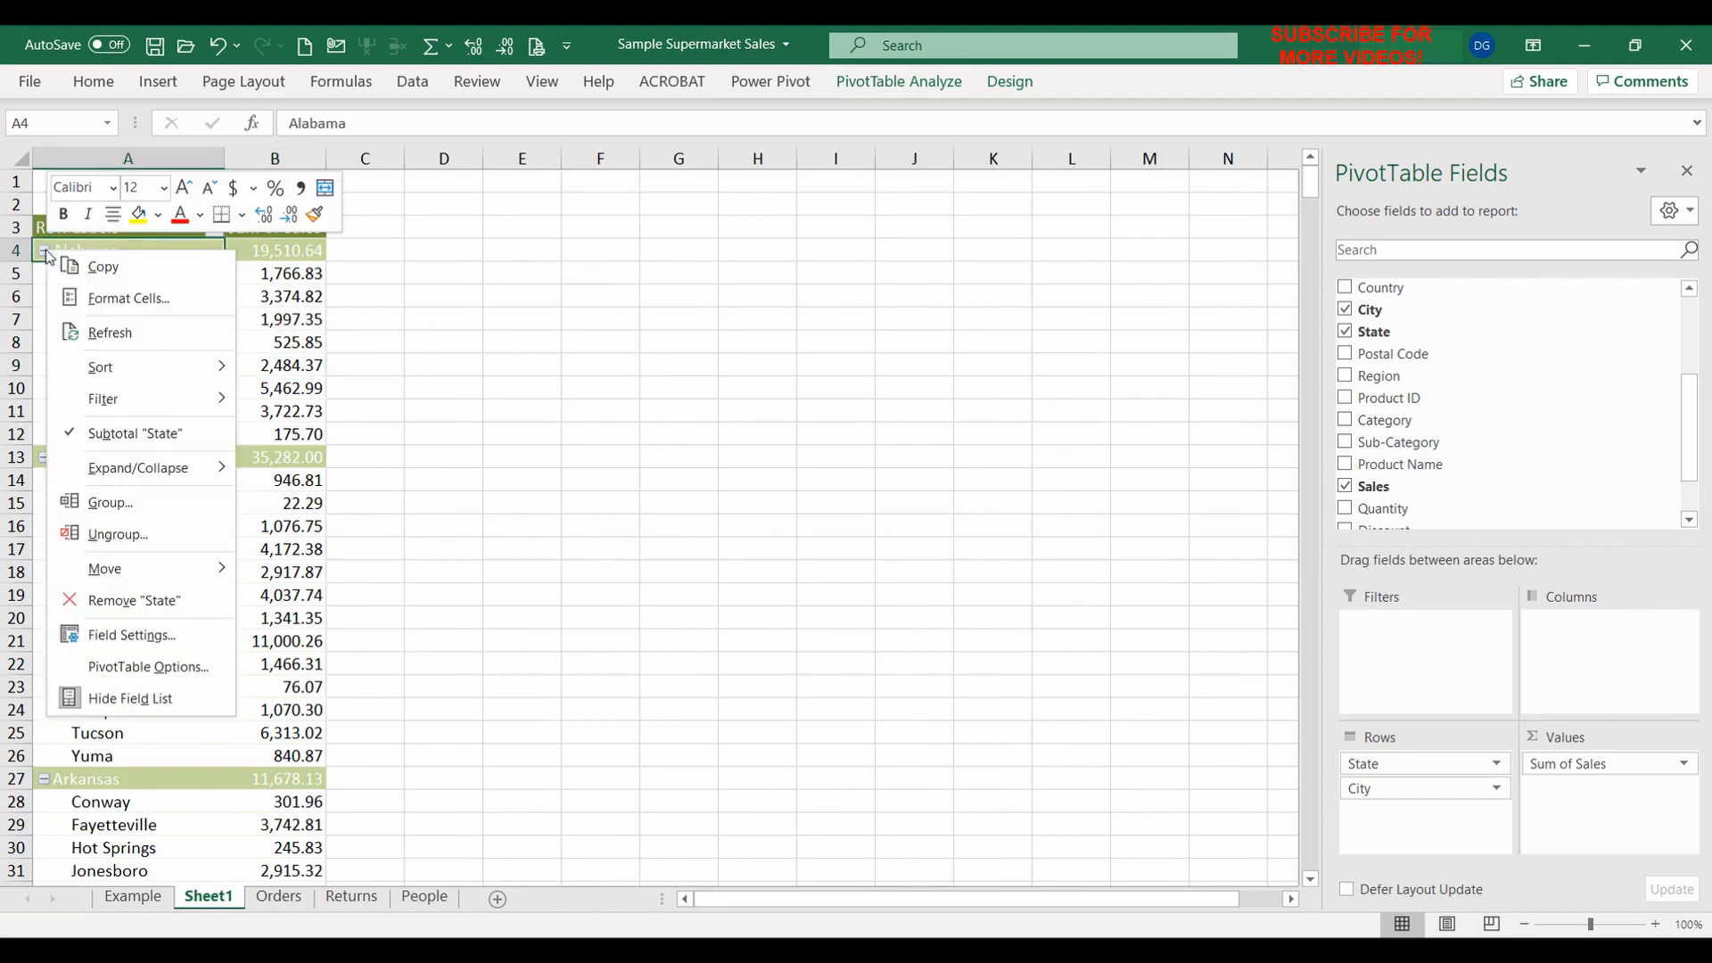
pyautogui.moveTo(182, 473)
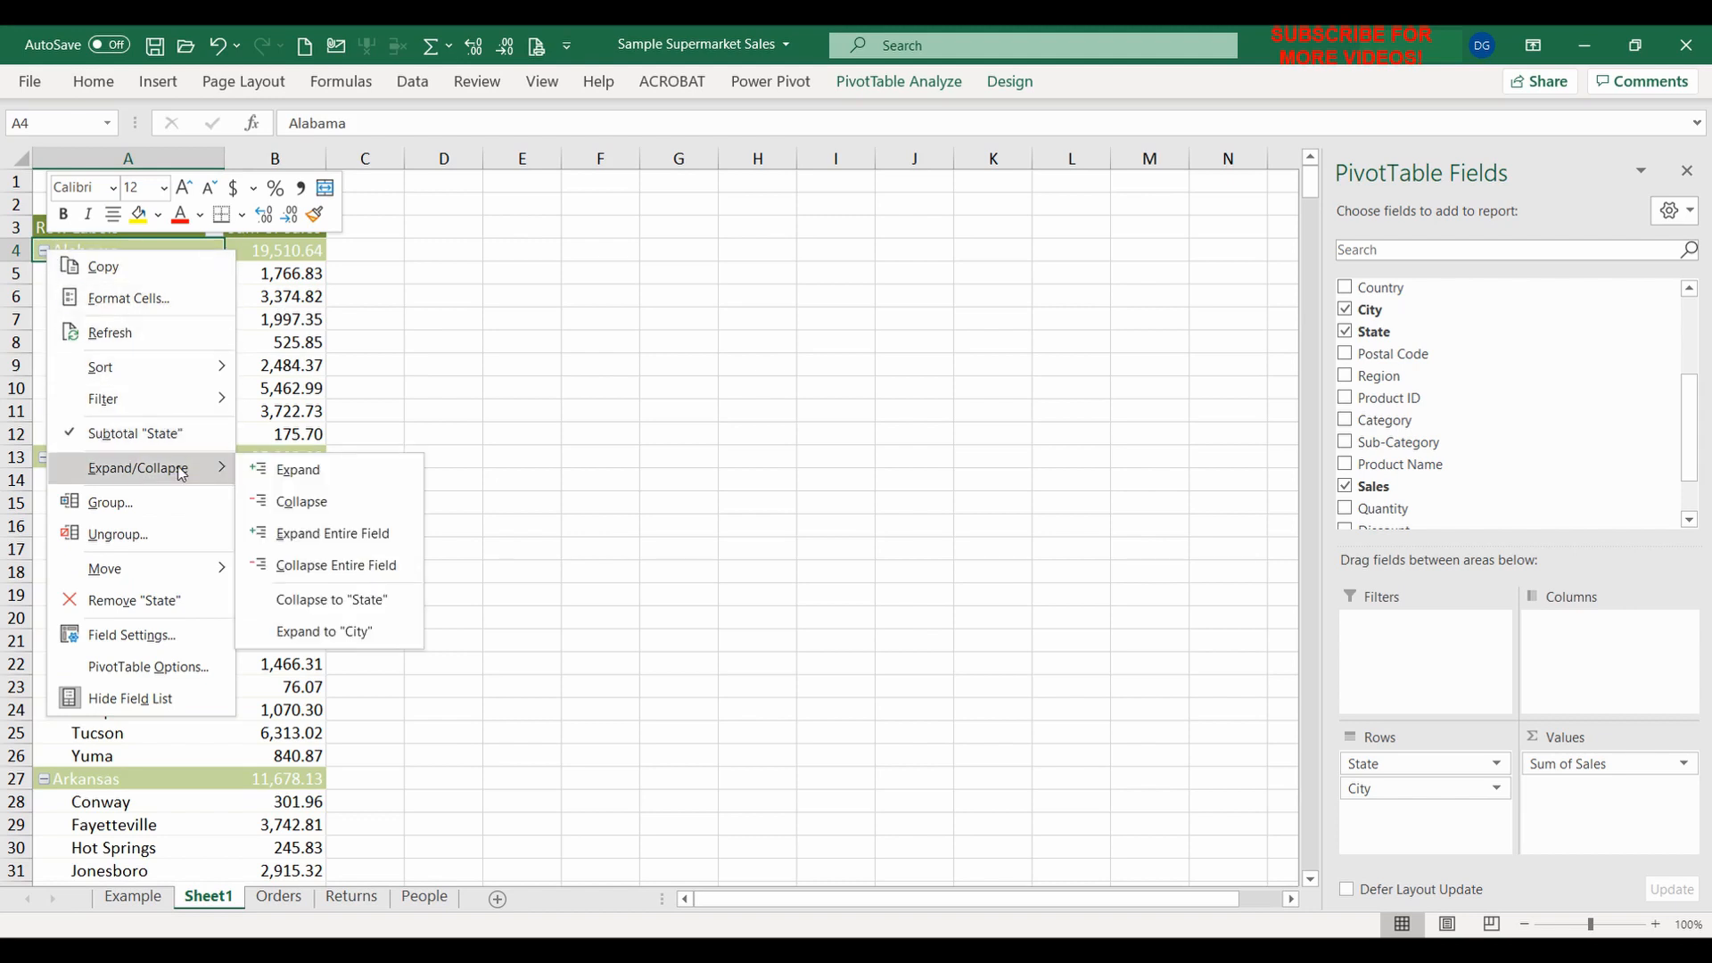
pyautogui.click(354, 567)
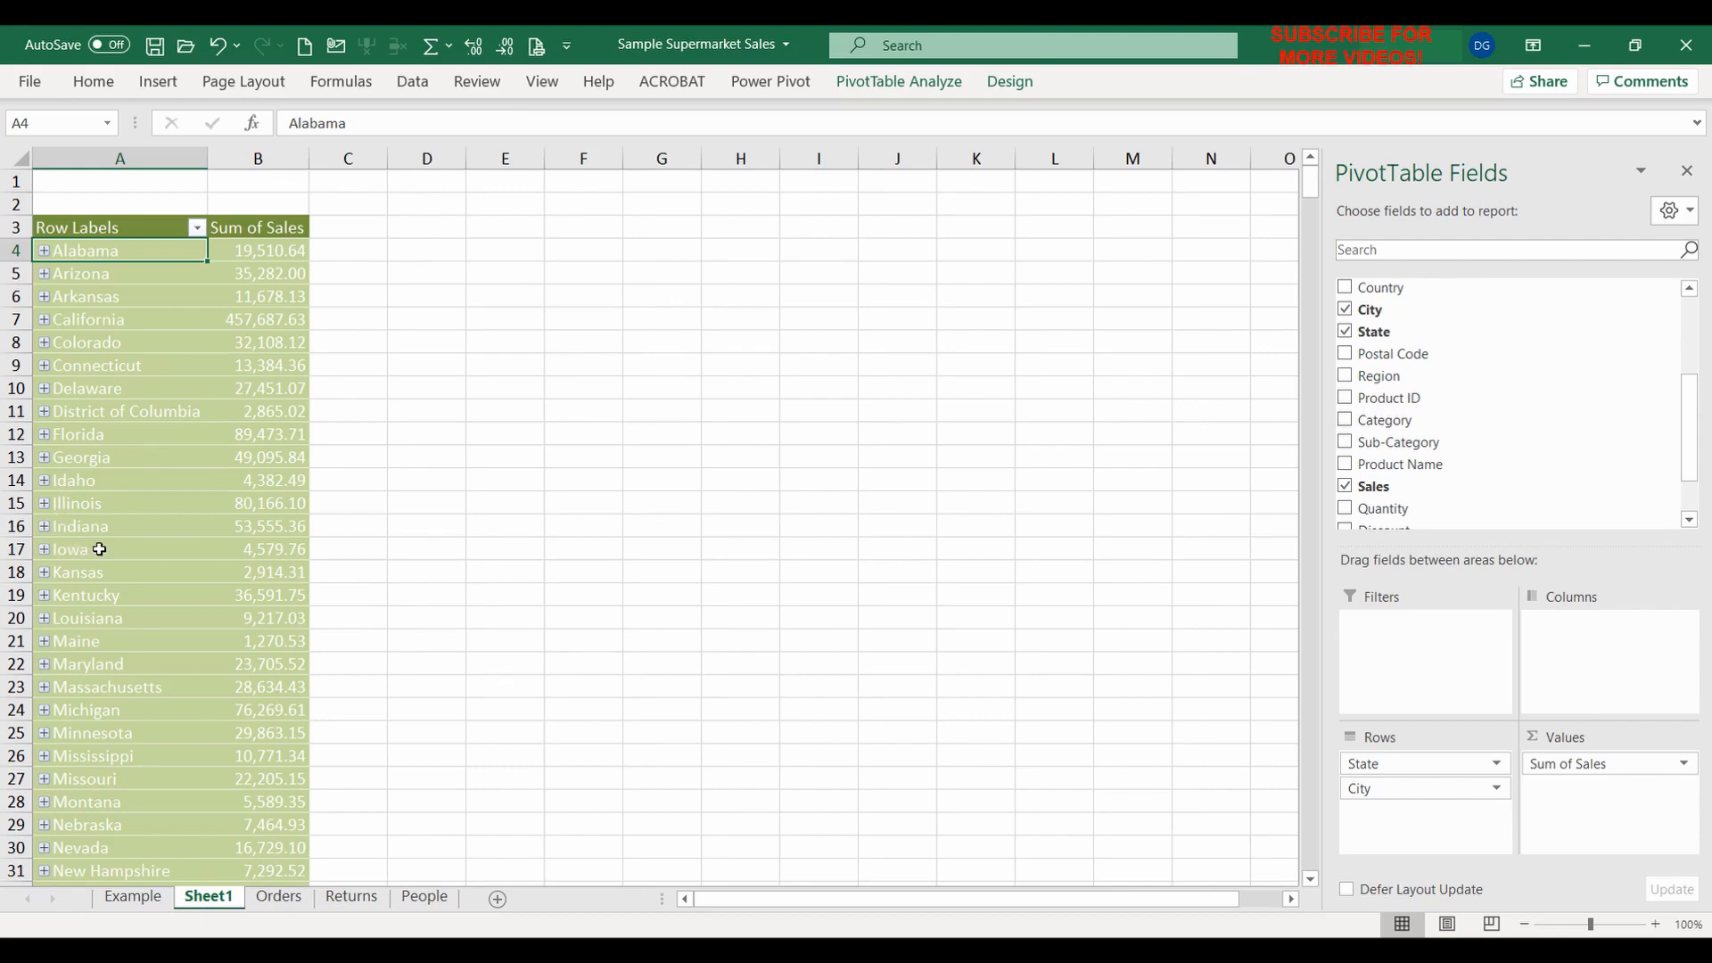
# Expand the Texas row to list its cities
pyautogui.scroll(-10, 89, 546)
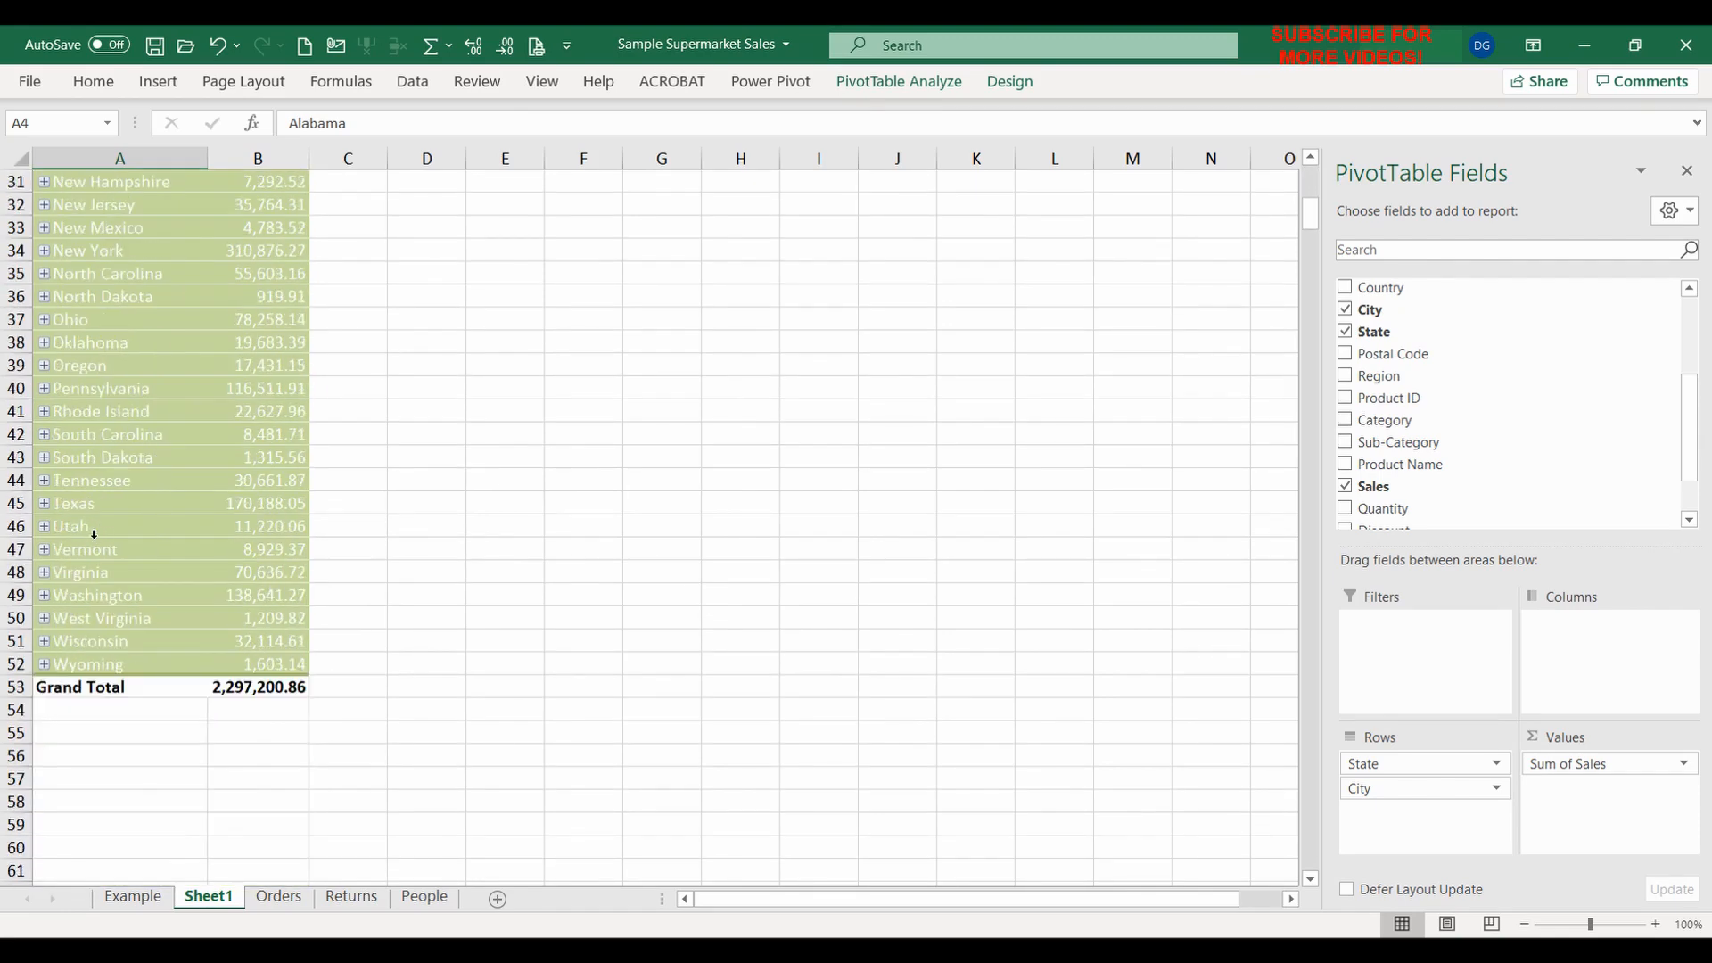
pyautogui.click(43, 505)
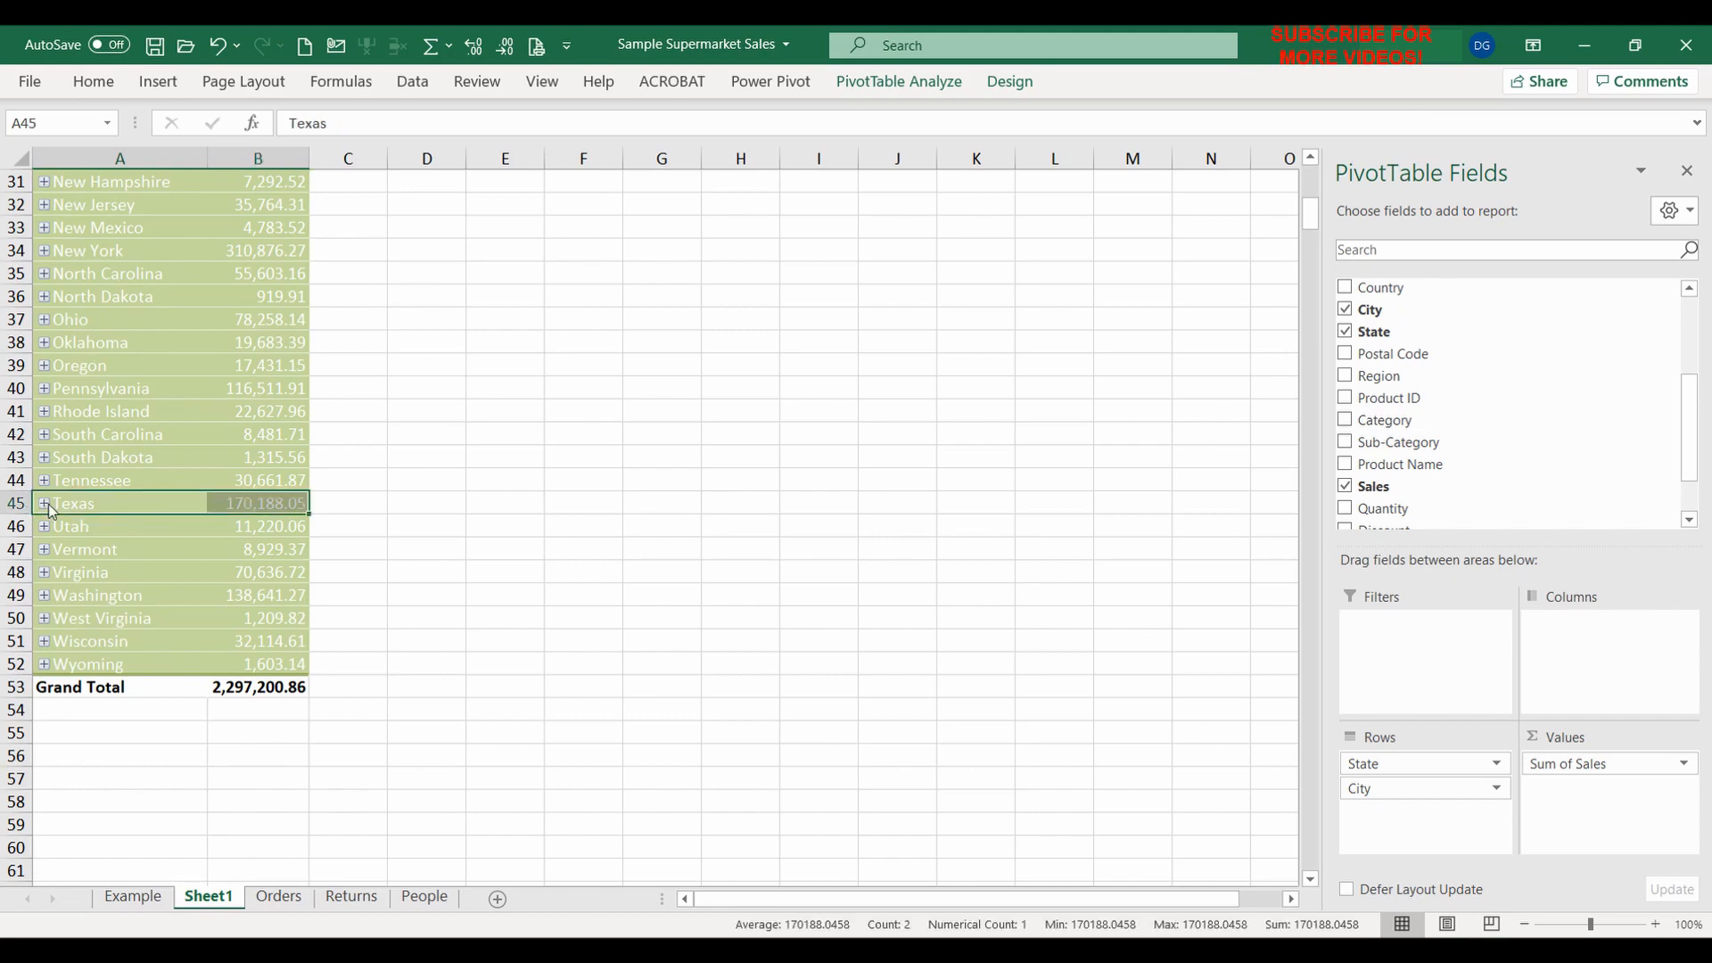
pyautogui.click(44, 504)
# Examine the sales of the individual Texas cities, including Austin and Dallas, and return to the start of the PivotTable
pyautogui.scroll(-3, 183, 502)
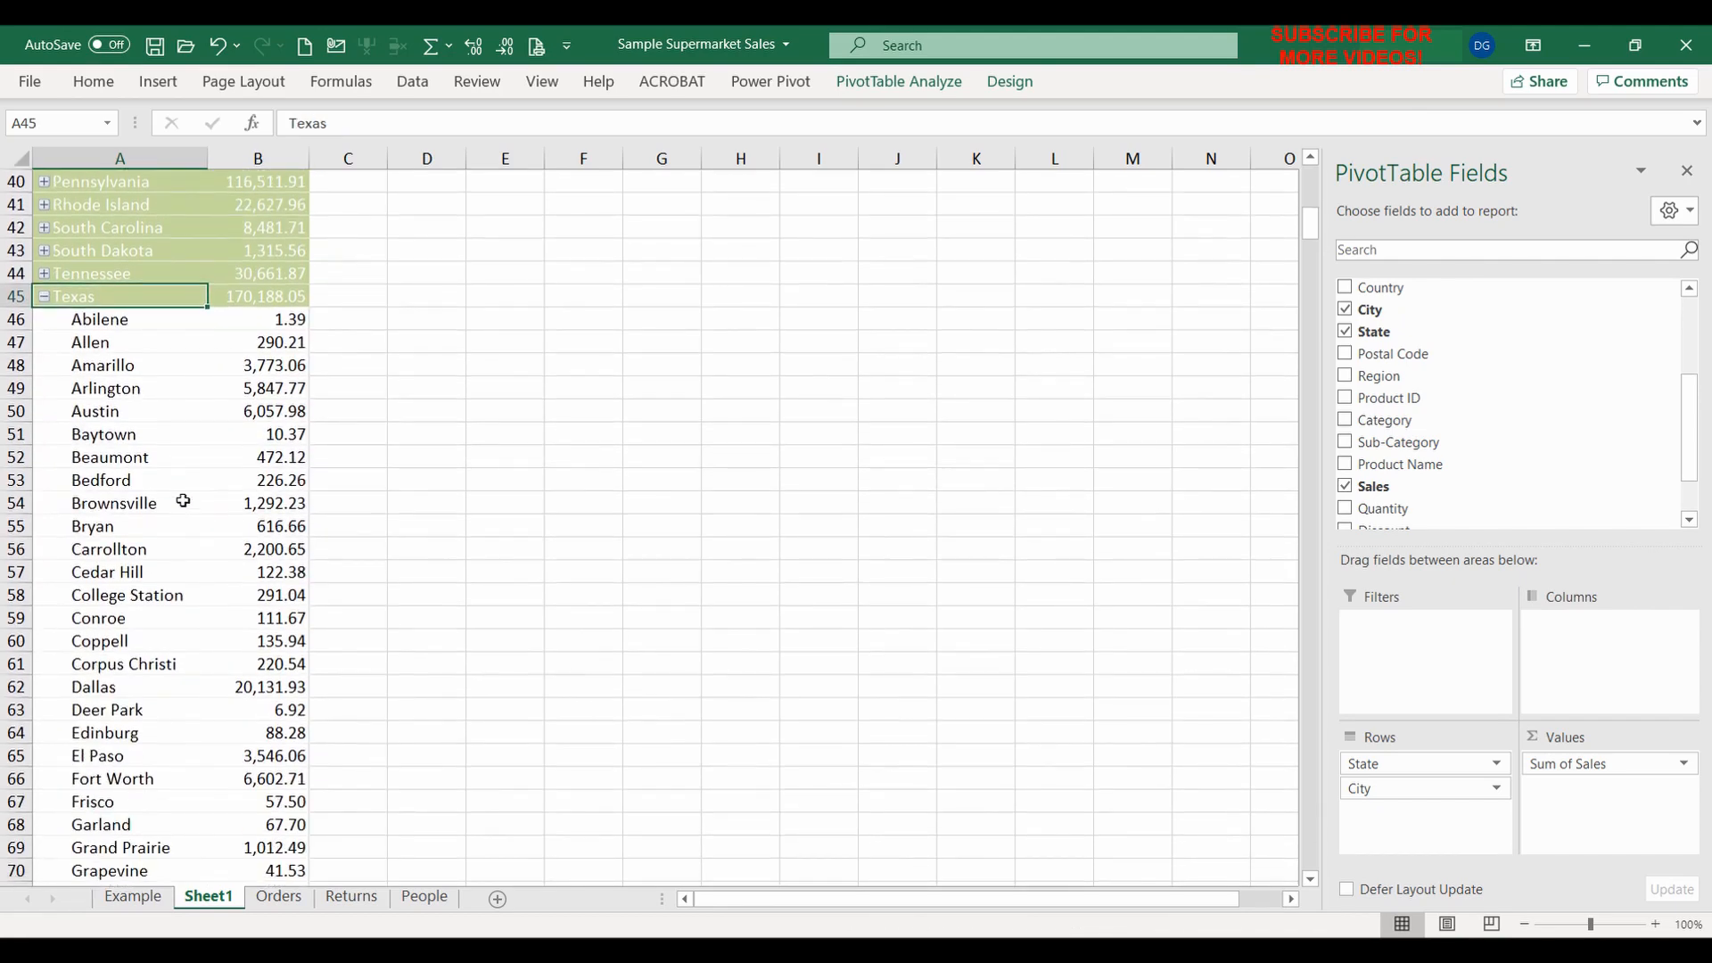
pyautogui.click(176, 433)
pyautogui.scroll(-5, 223, 446)
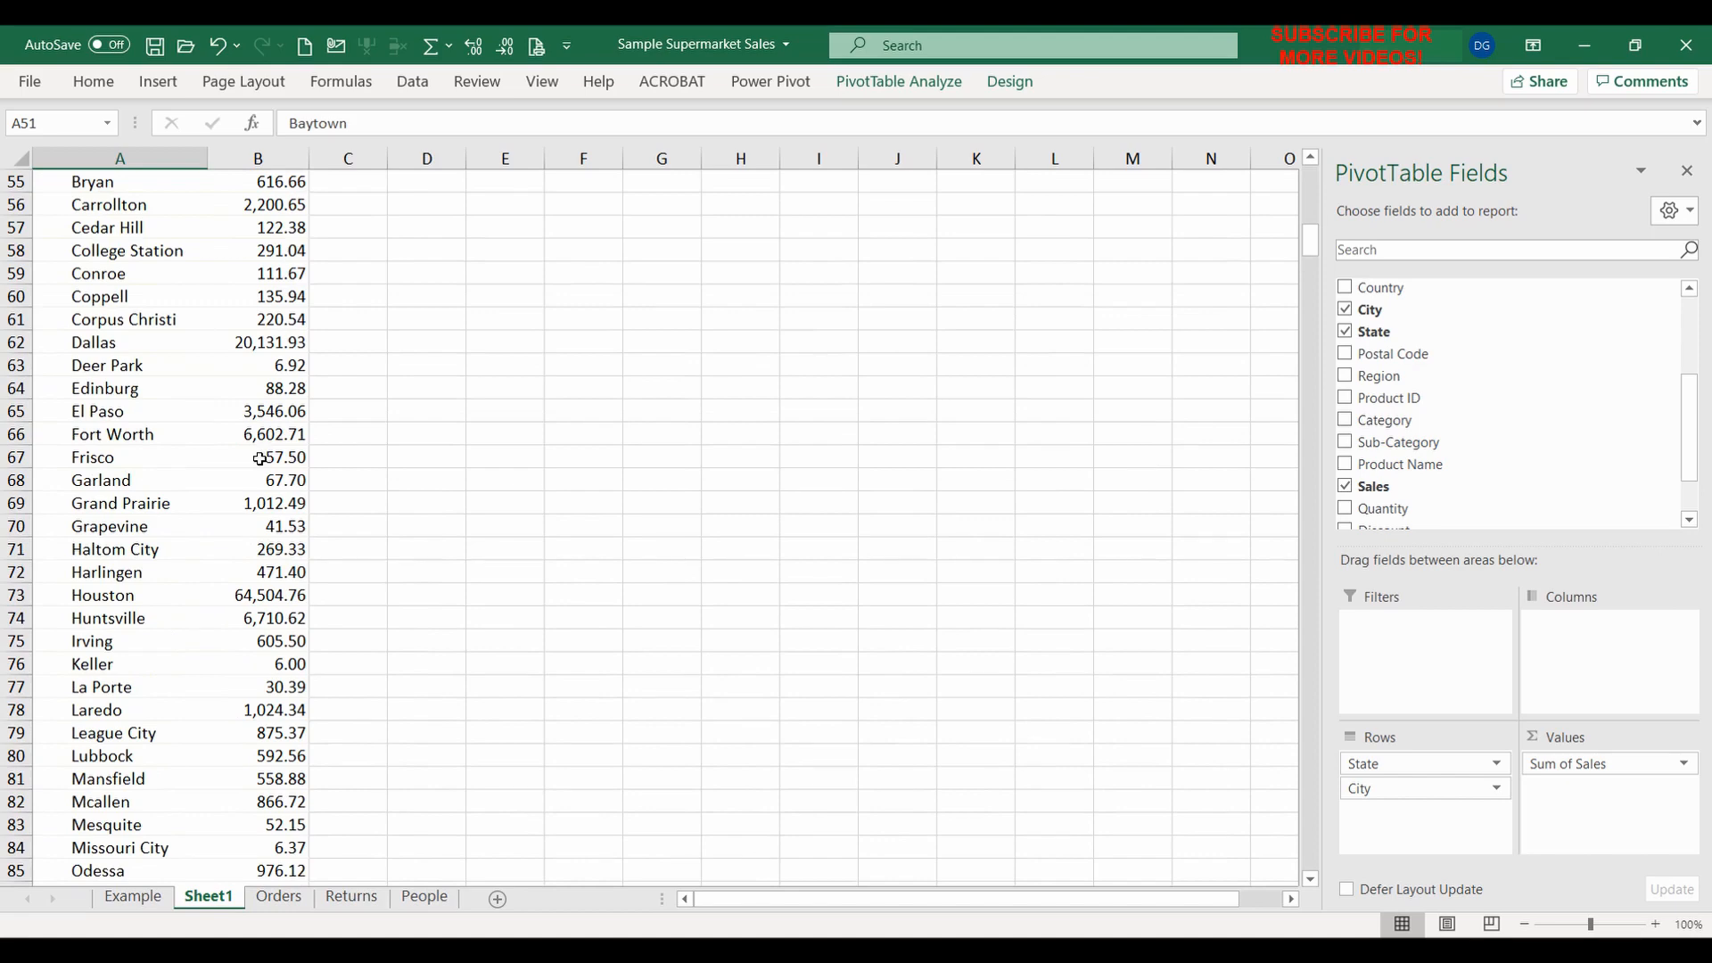
pyautogui.scroll(4, 257, 455)
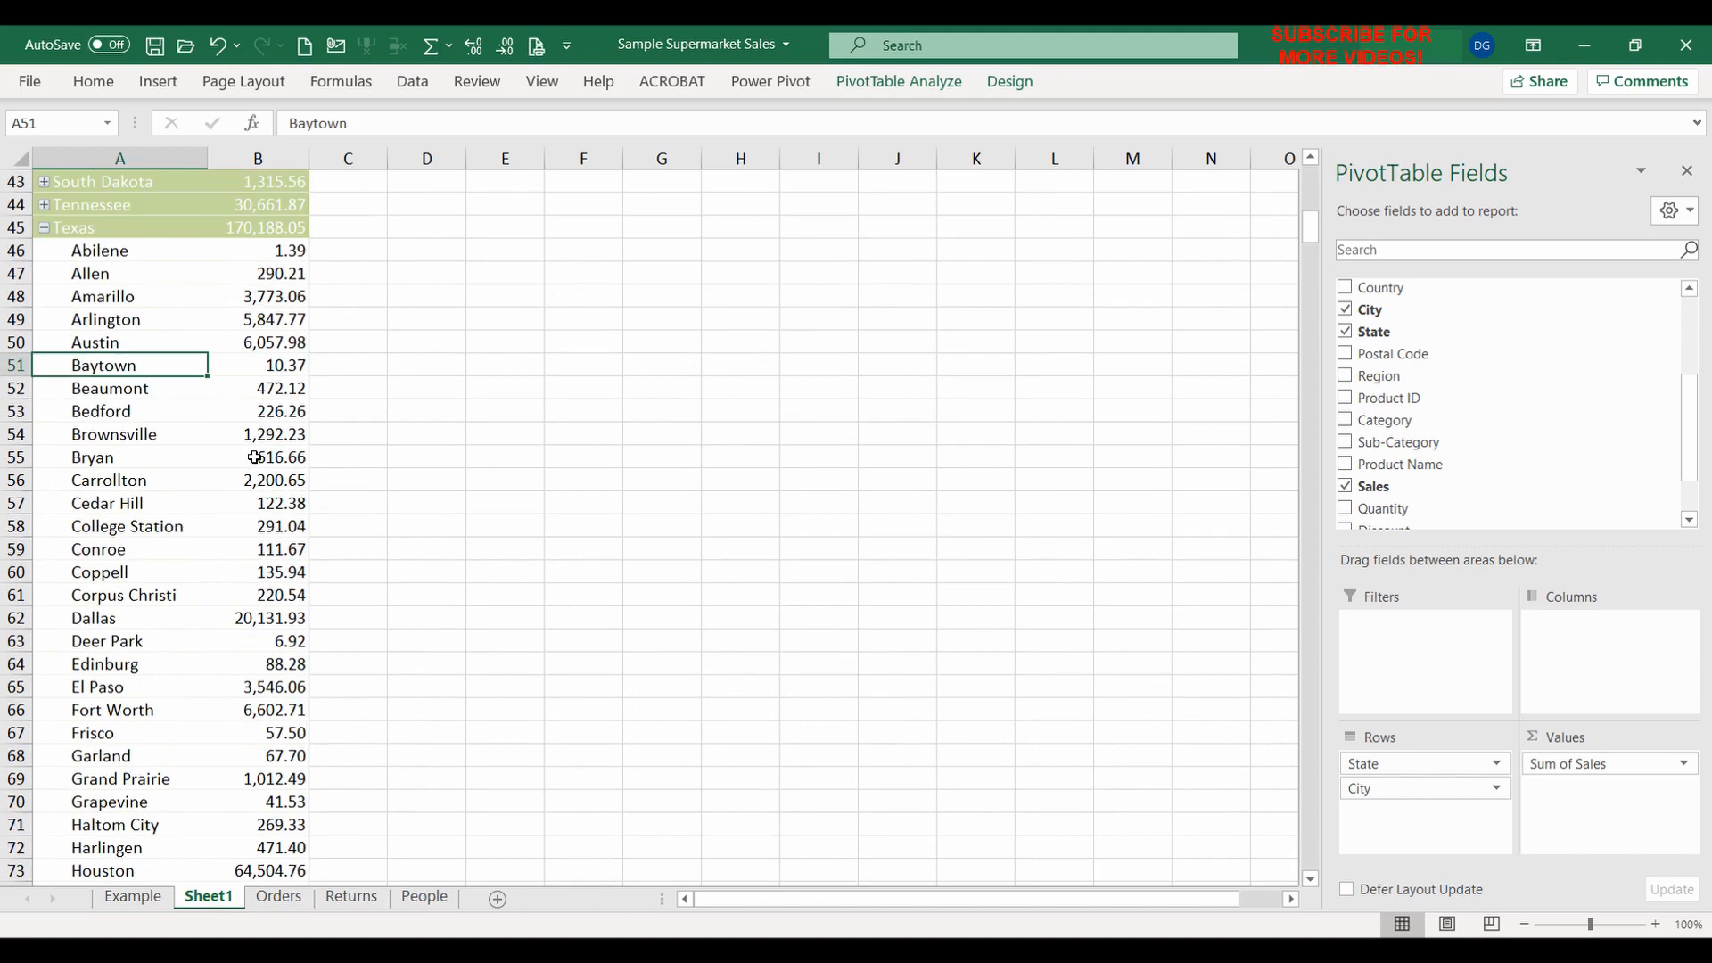
pyautogui.click(267, 342)
pyautogui.scroll(-1, 247, 461)
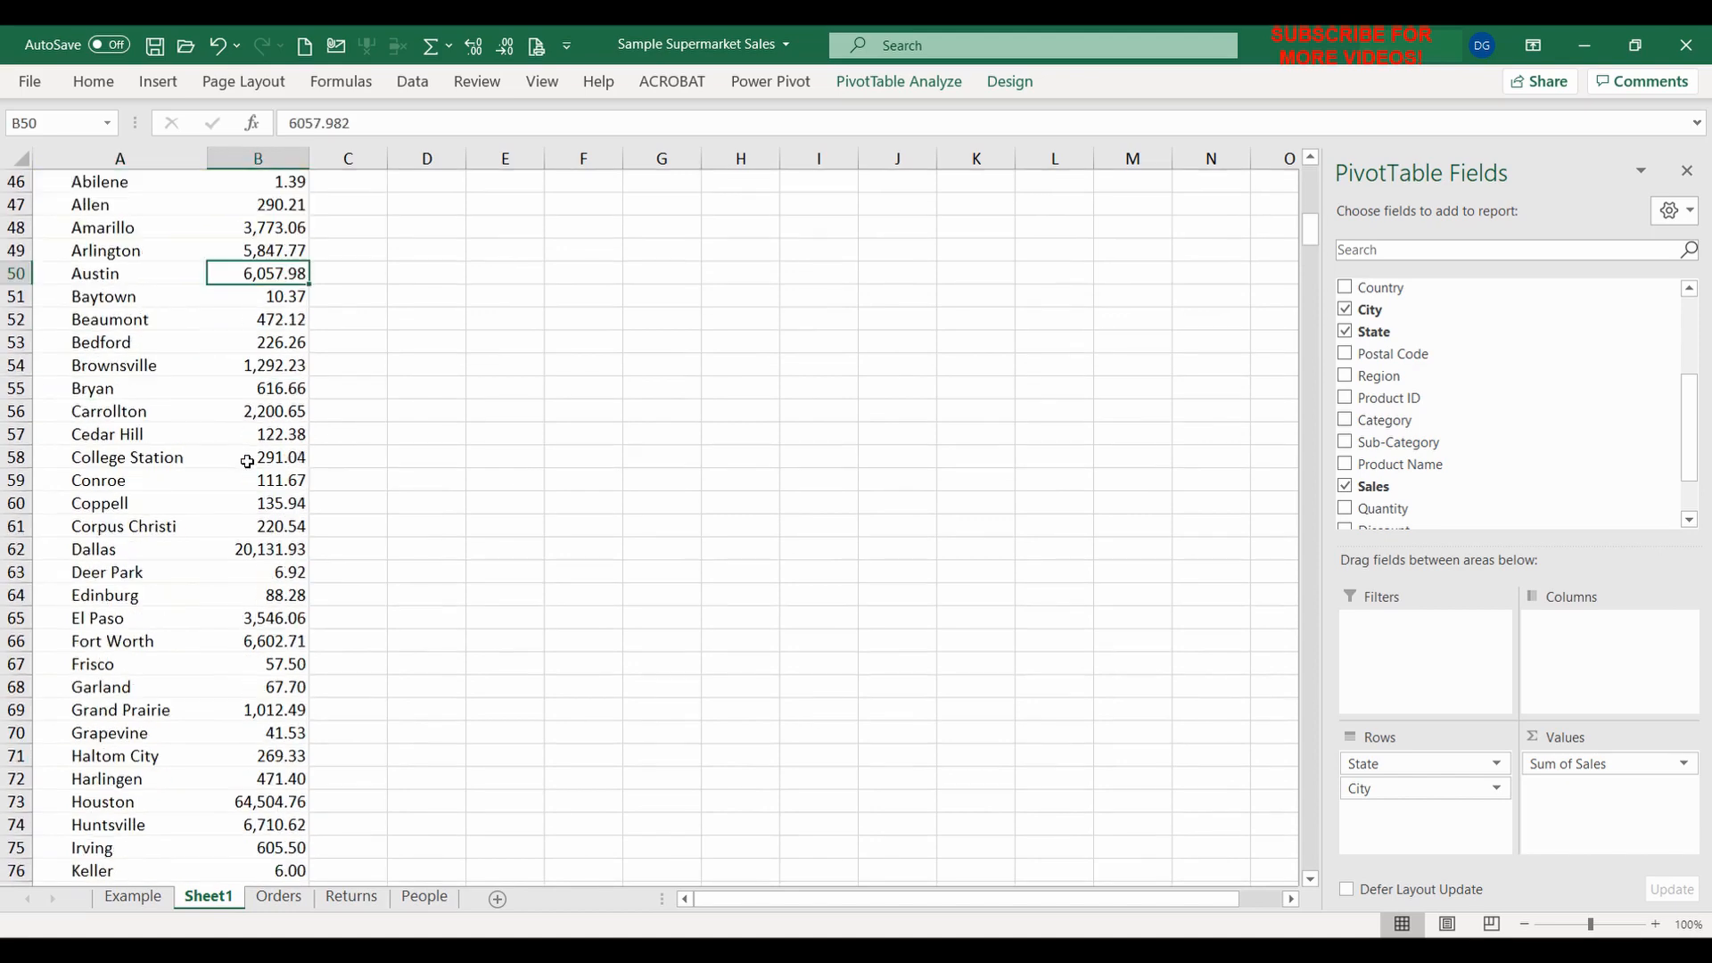
pyautogui.click(263, 544)
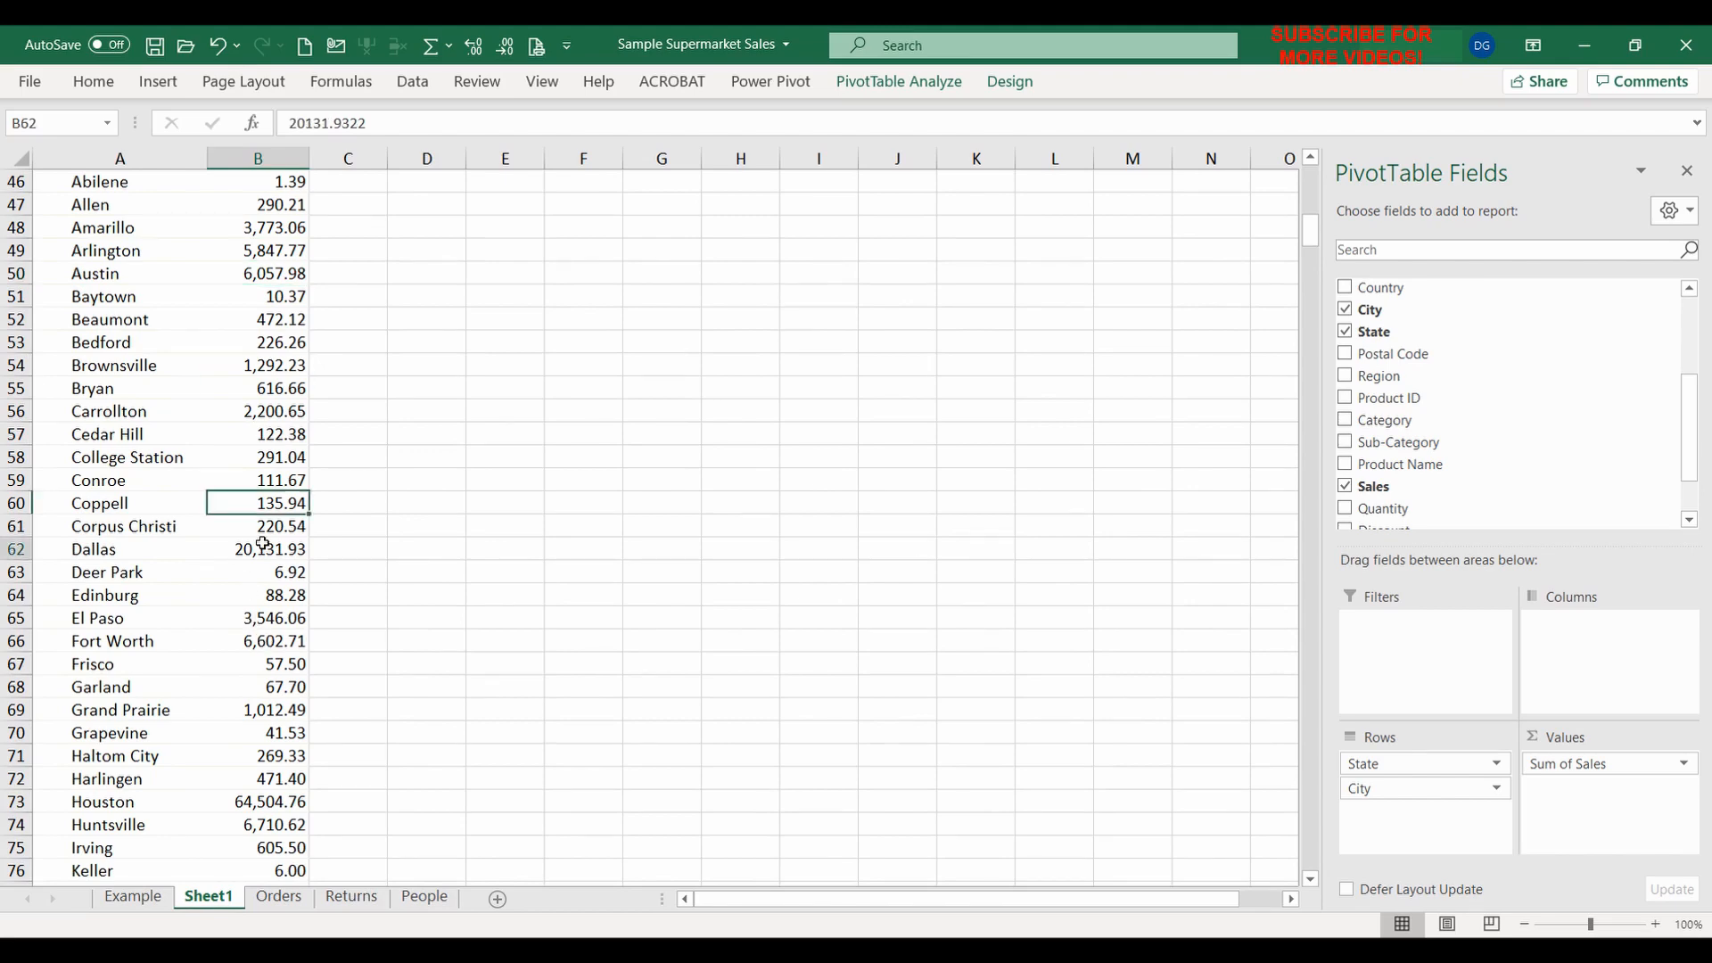
pyautogui.scroll(-4, 226, 415)
pyautogui.moveTo(226, 413)
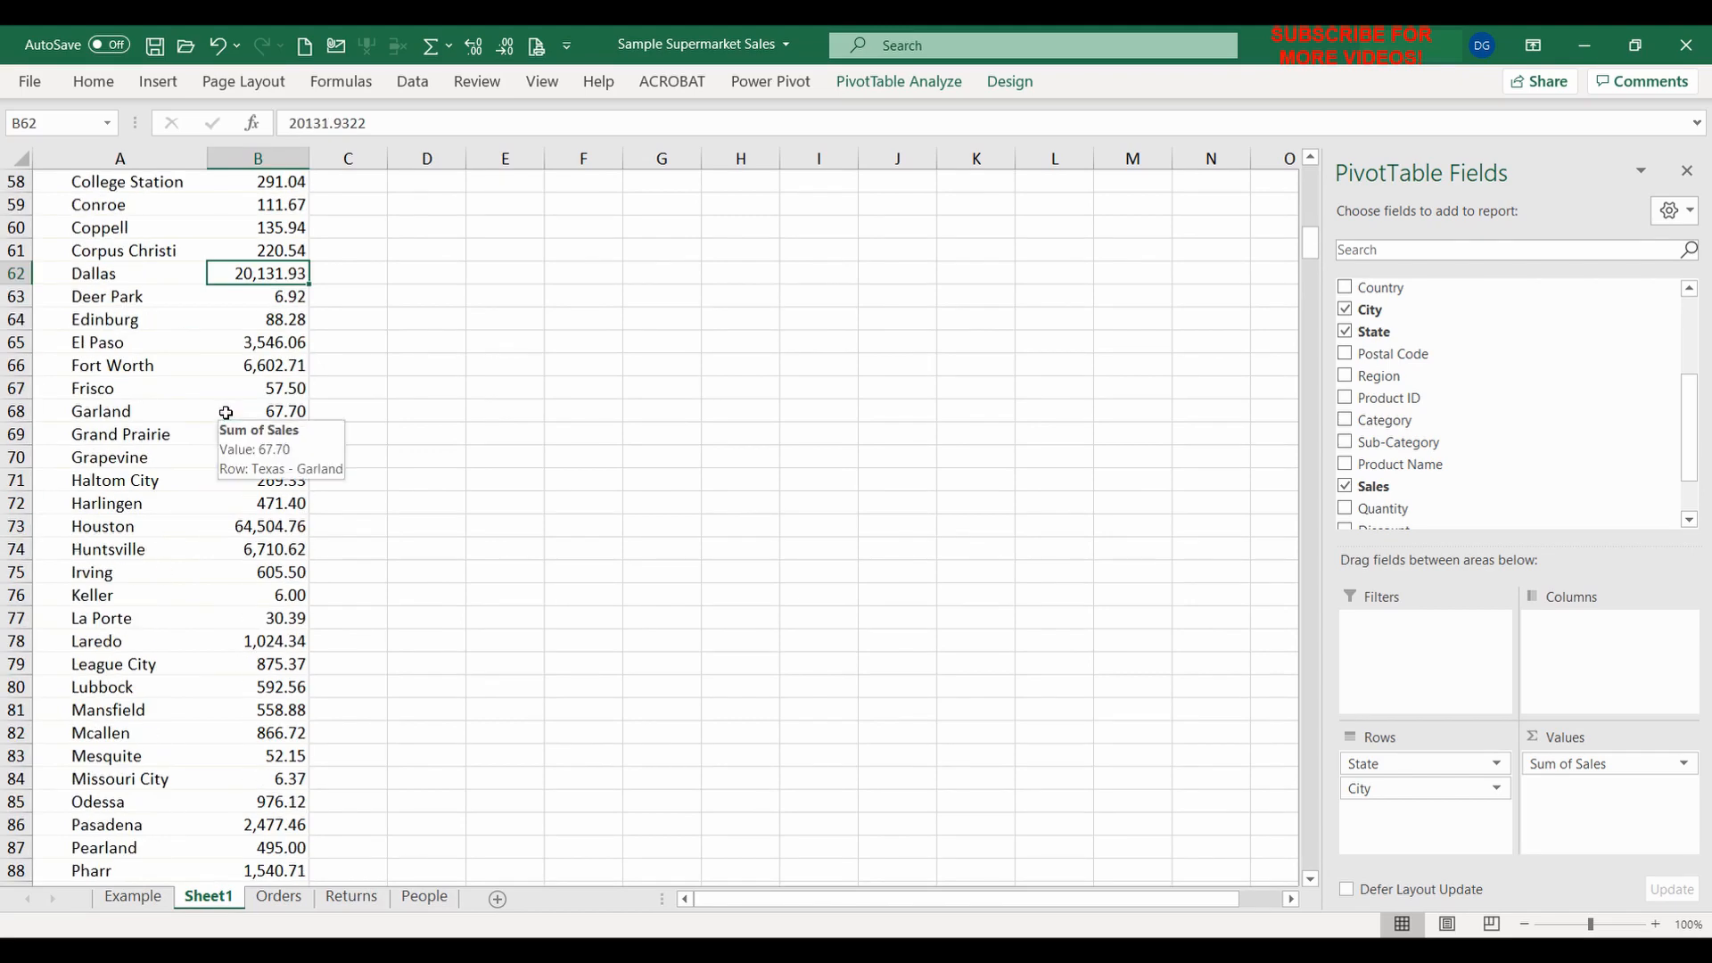
pyautogui.scroll(19, 225, 390)
pyautogui.click(226, 389)
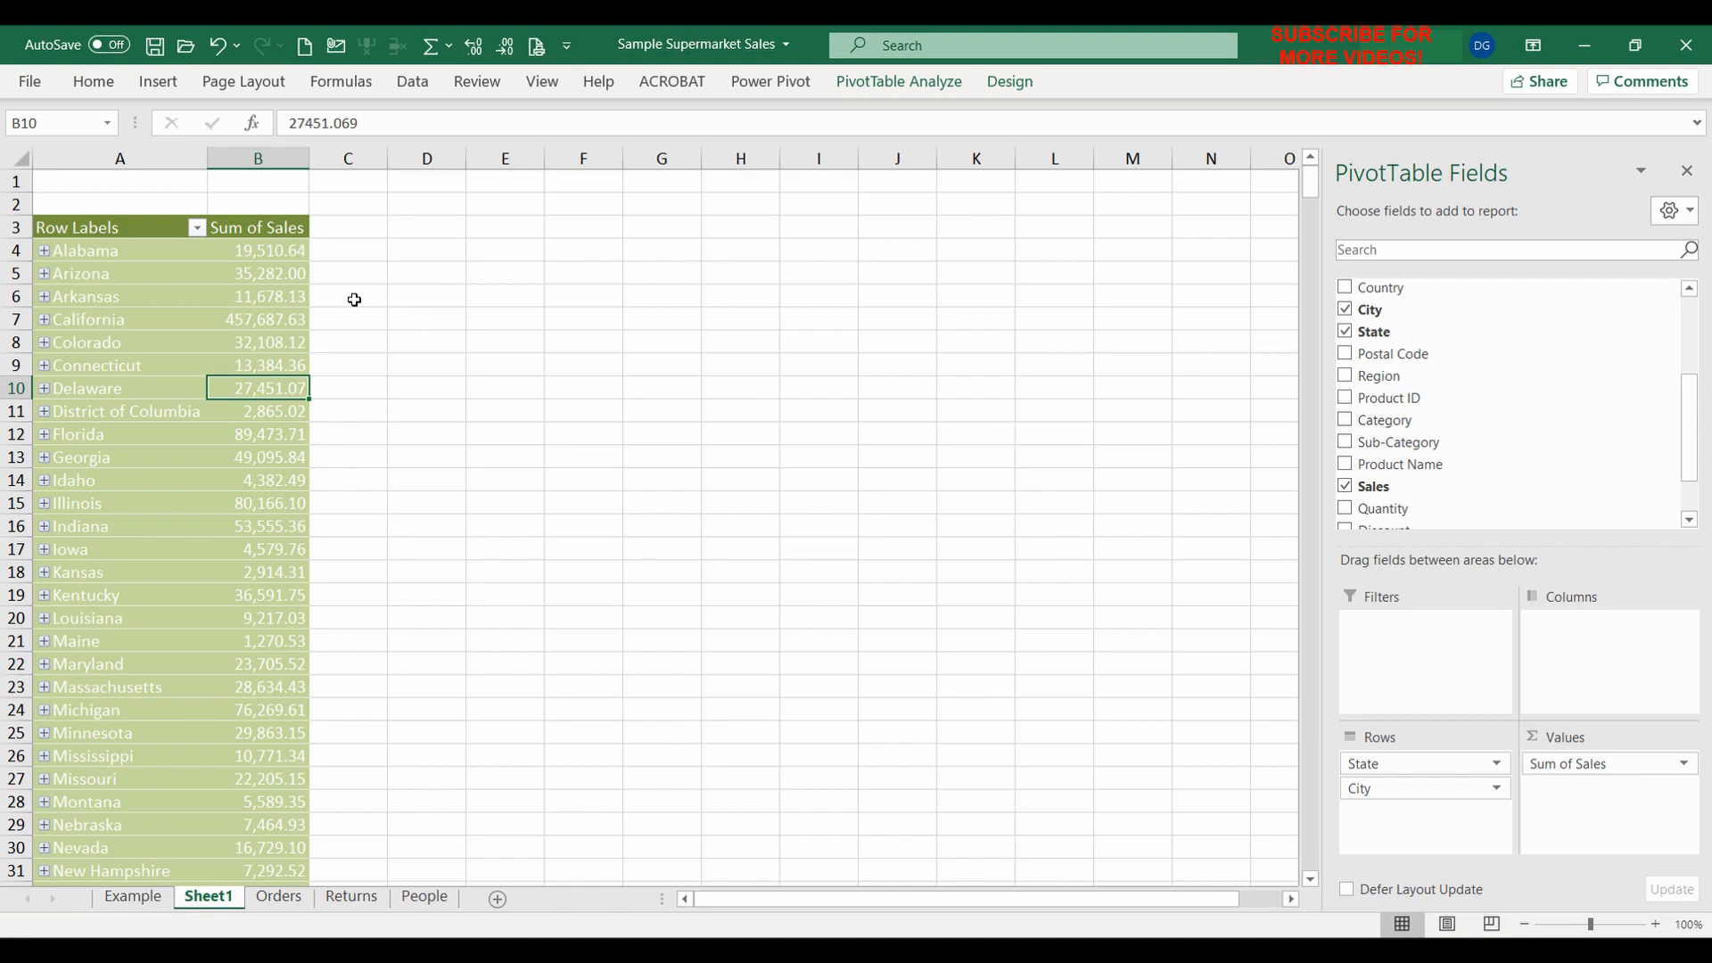
# Add the Segment field to the PivotTable's columns
pyautogui.scroll(3, 1507, 354)
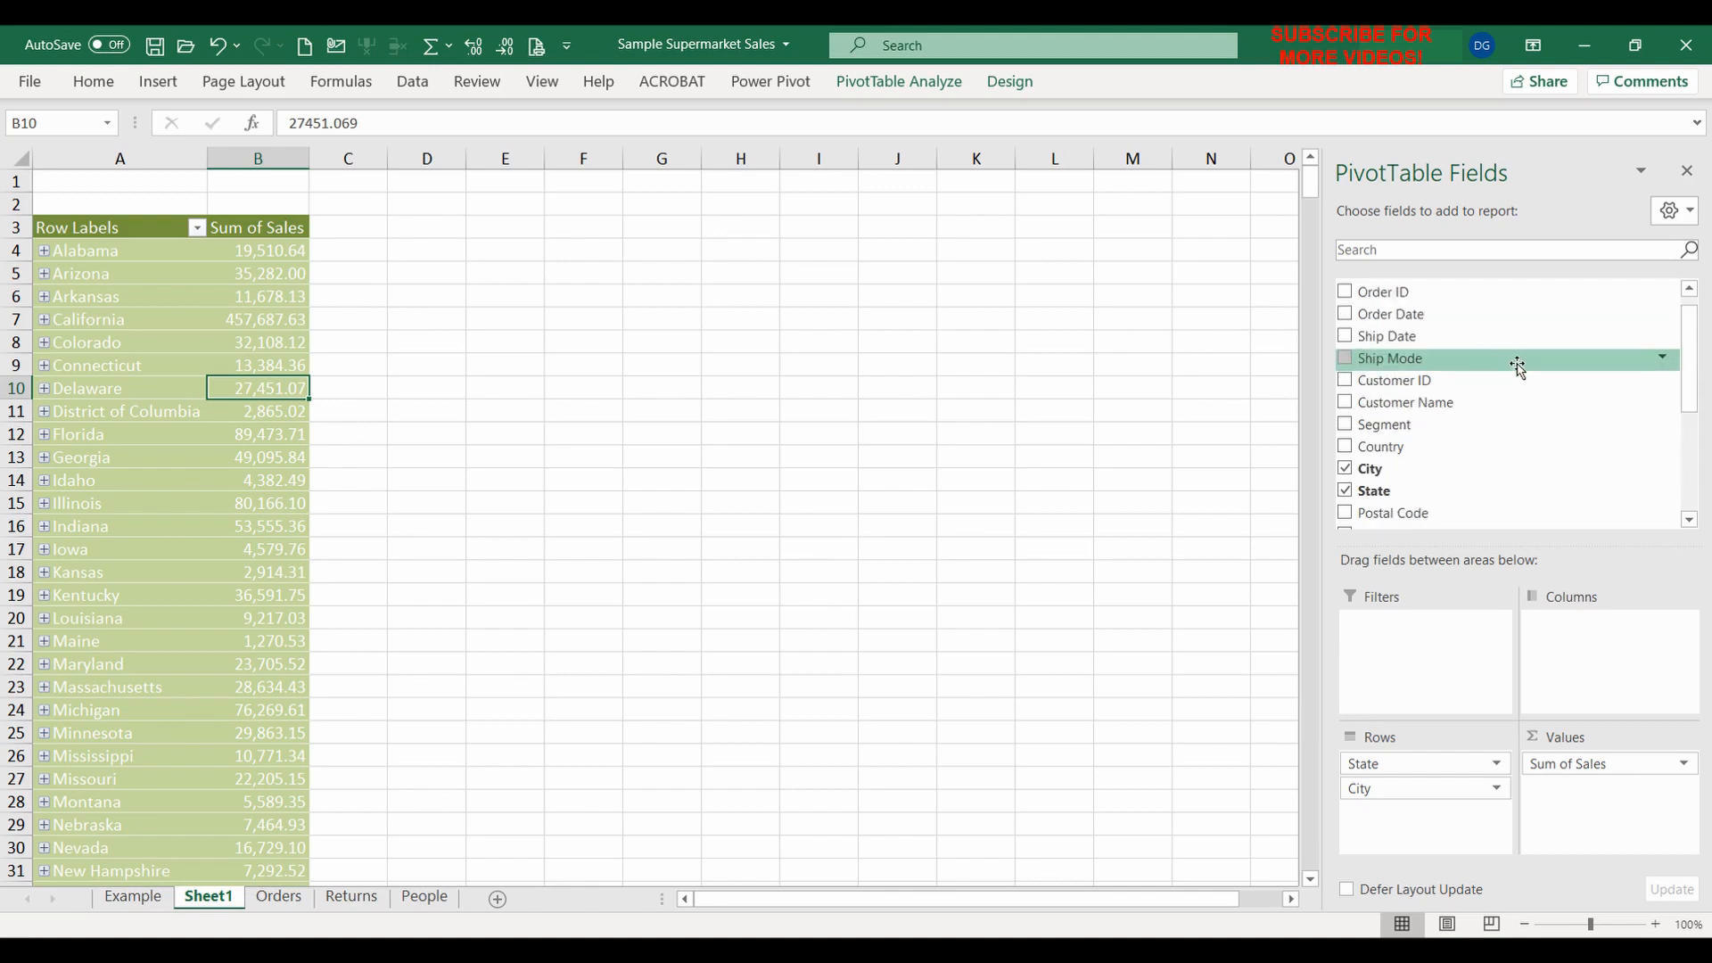
pyautogui.scroll(-2, 1506, 354)
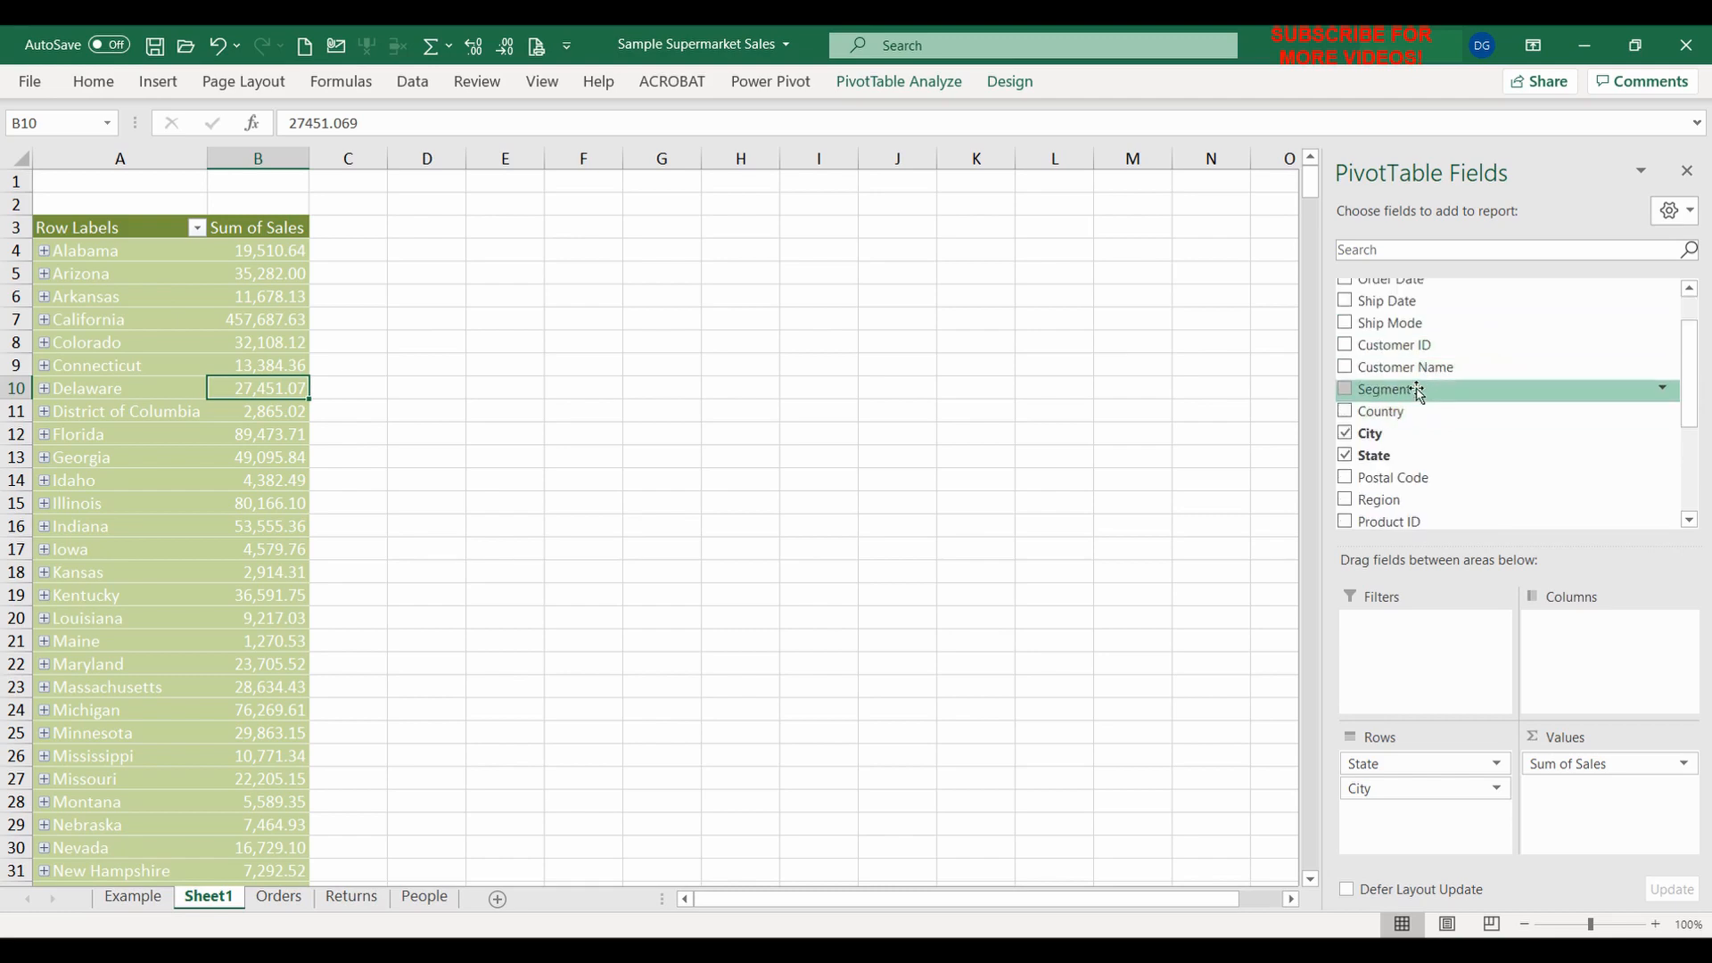
pyautogui.moveTo(1414, 389); pyautogui.dragTo(1605, 627)
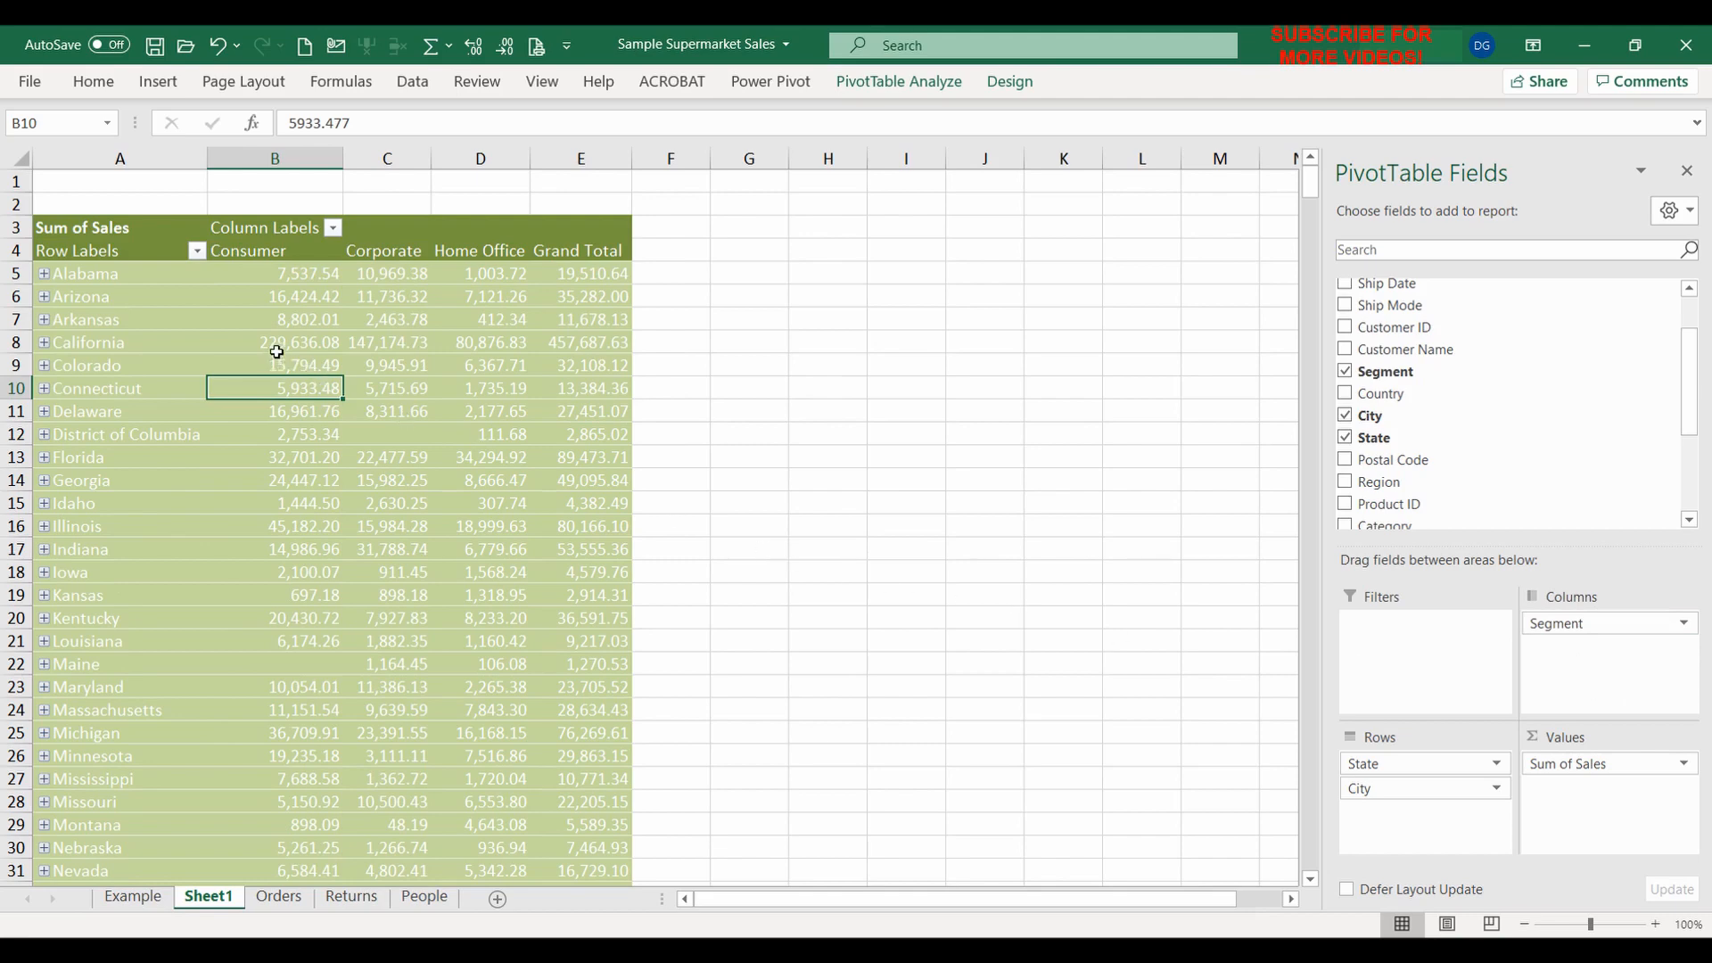
# Examine the state sales in the Consumer, Corporate and Home Office columns one after another
pyautogui.click(292, 162)
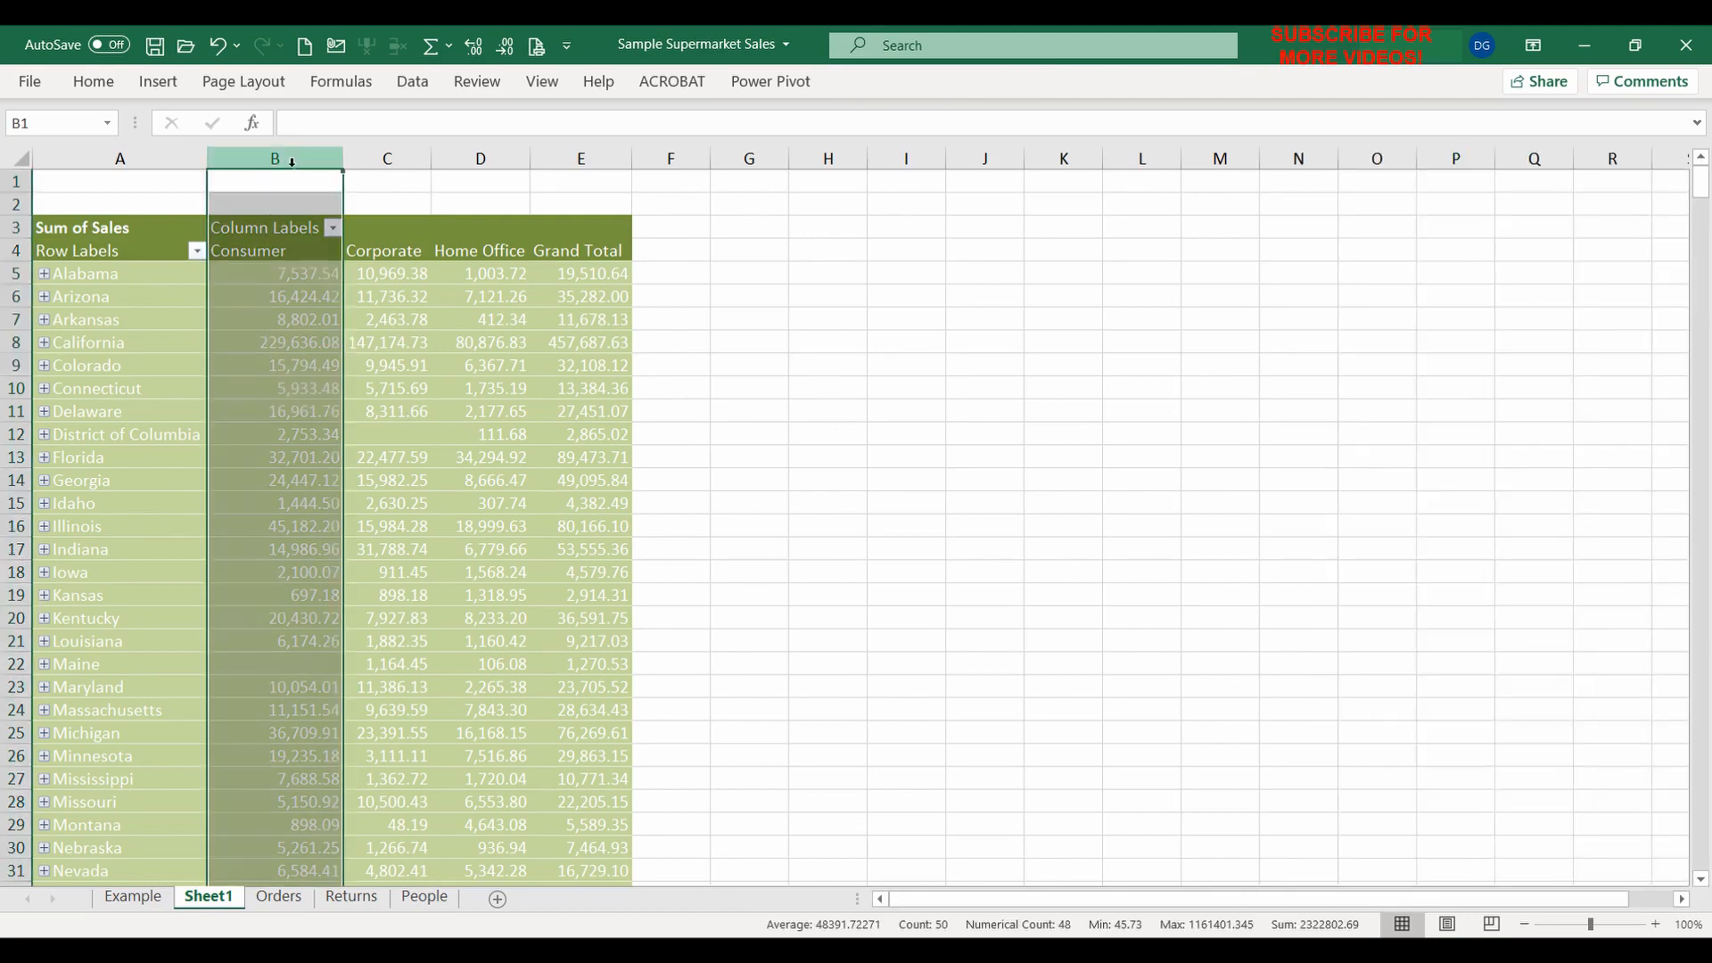
pyautogui.click(501, 153)
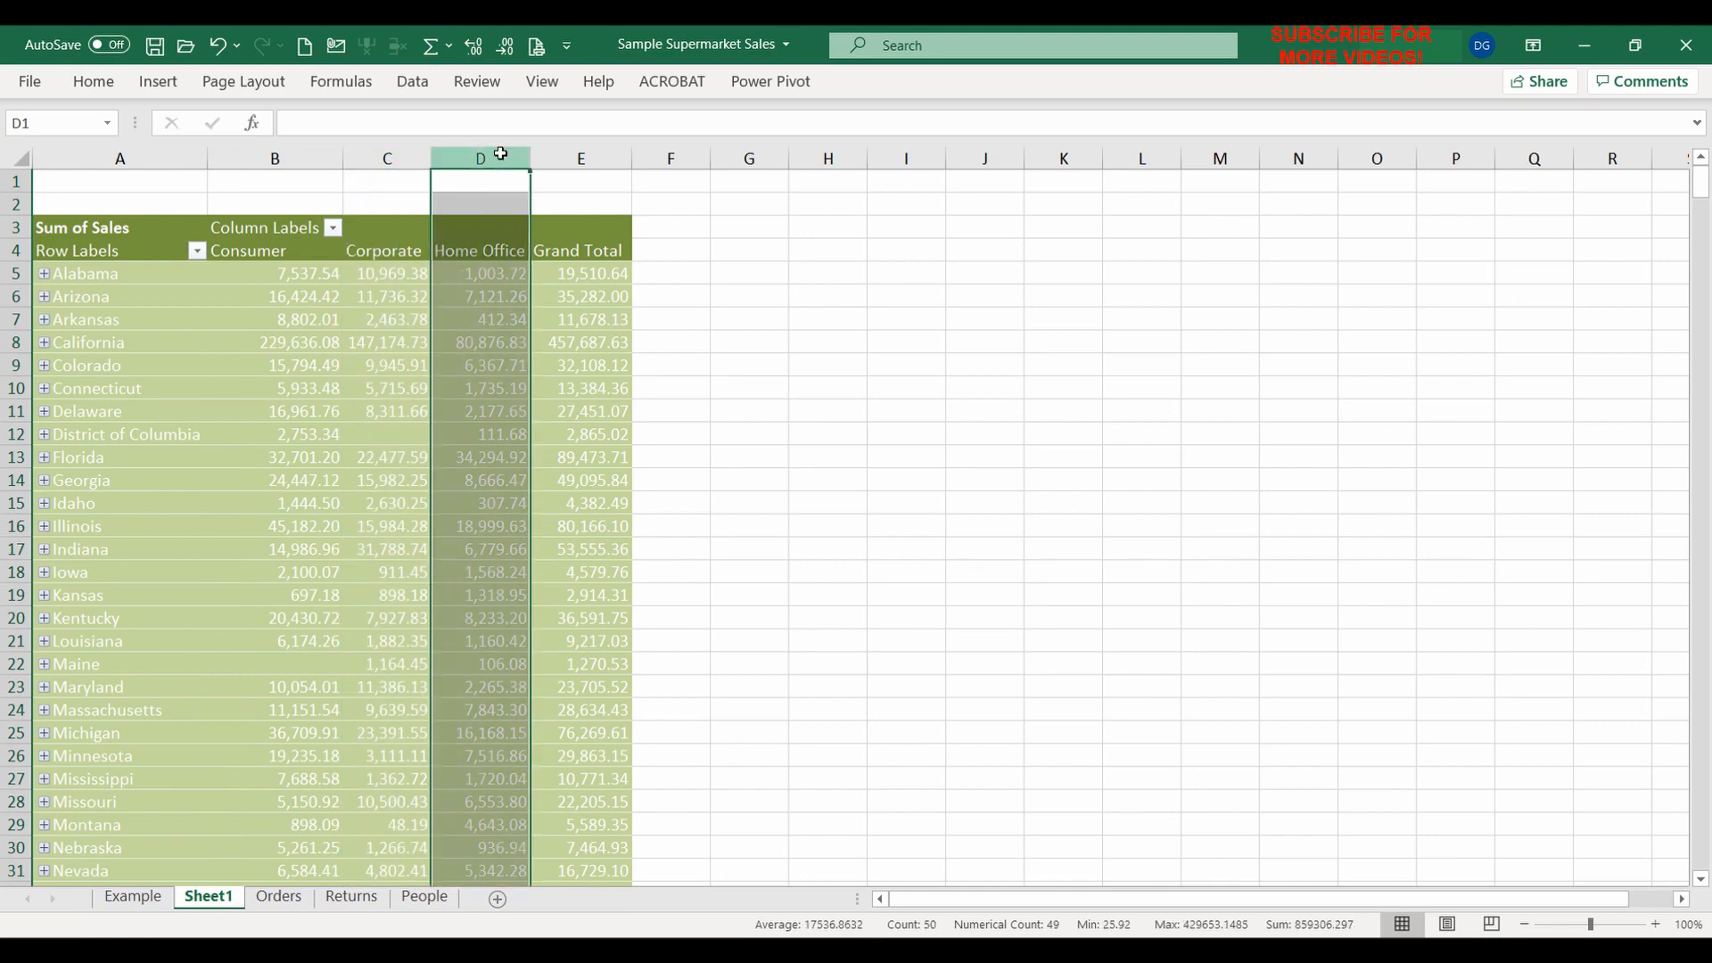
pyautogui.click(384, 158)
pyautogui.click(303, 160)
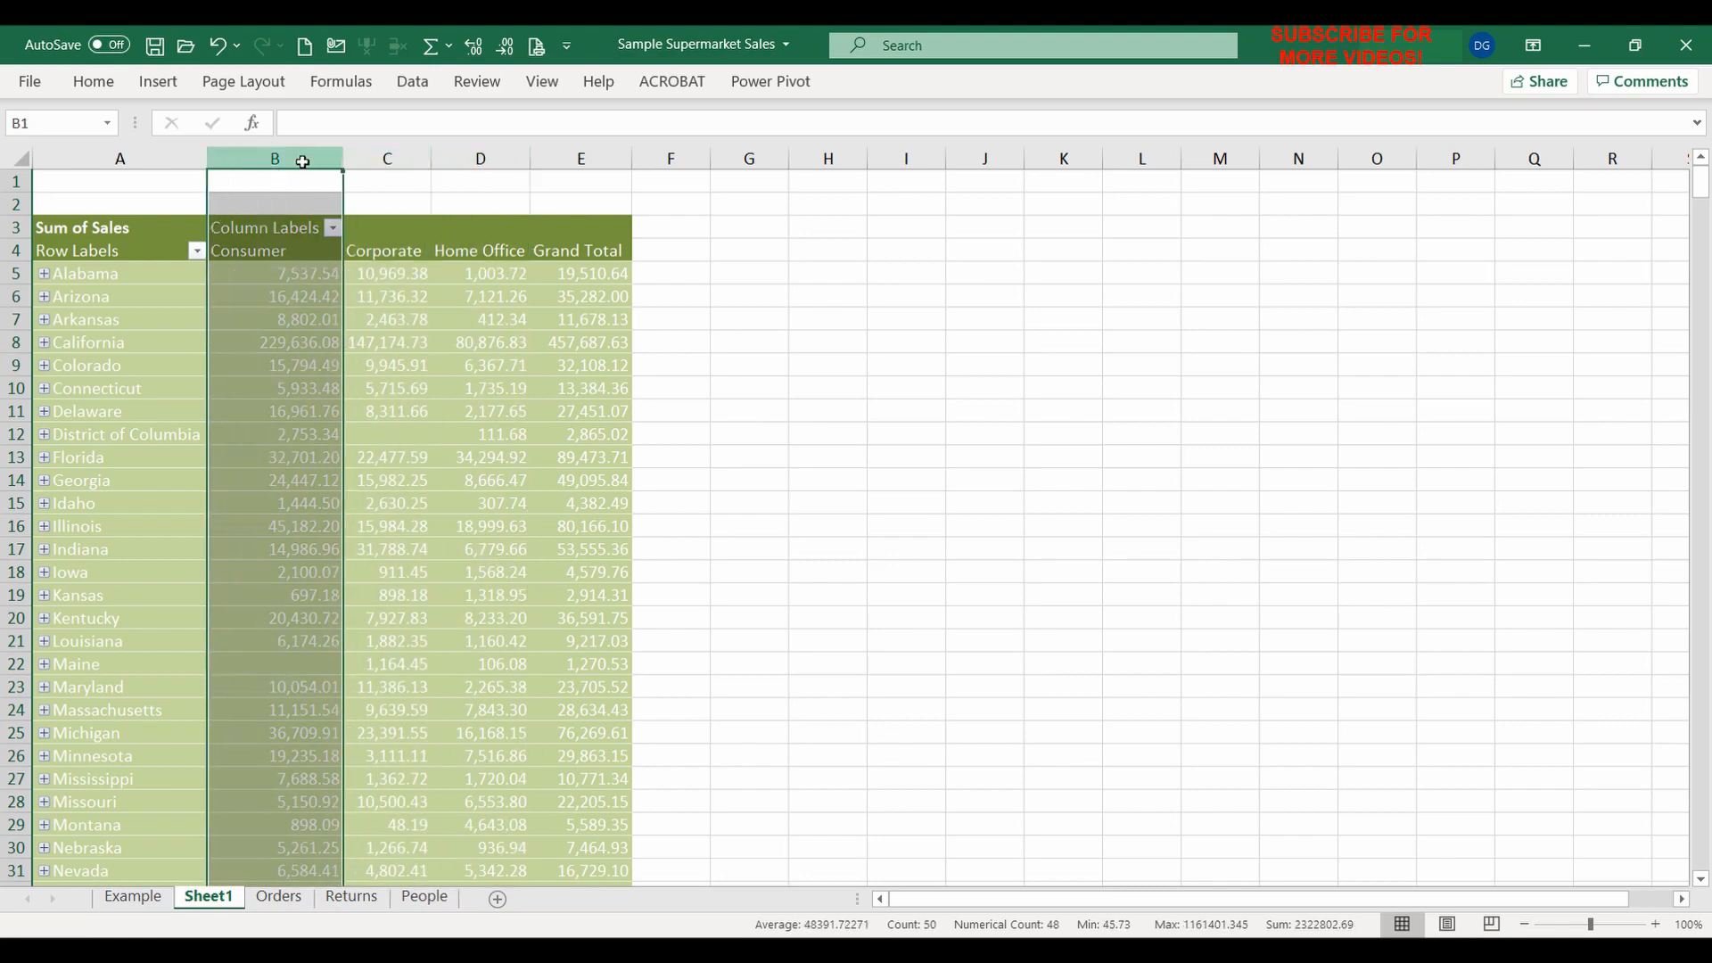
pyautogui.click(406, 159)
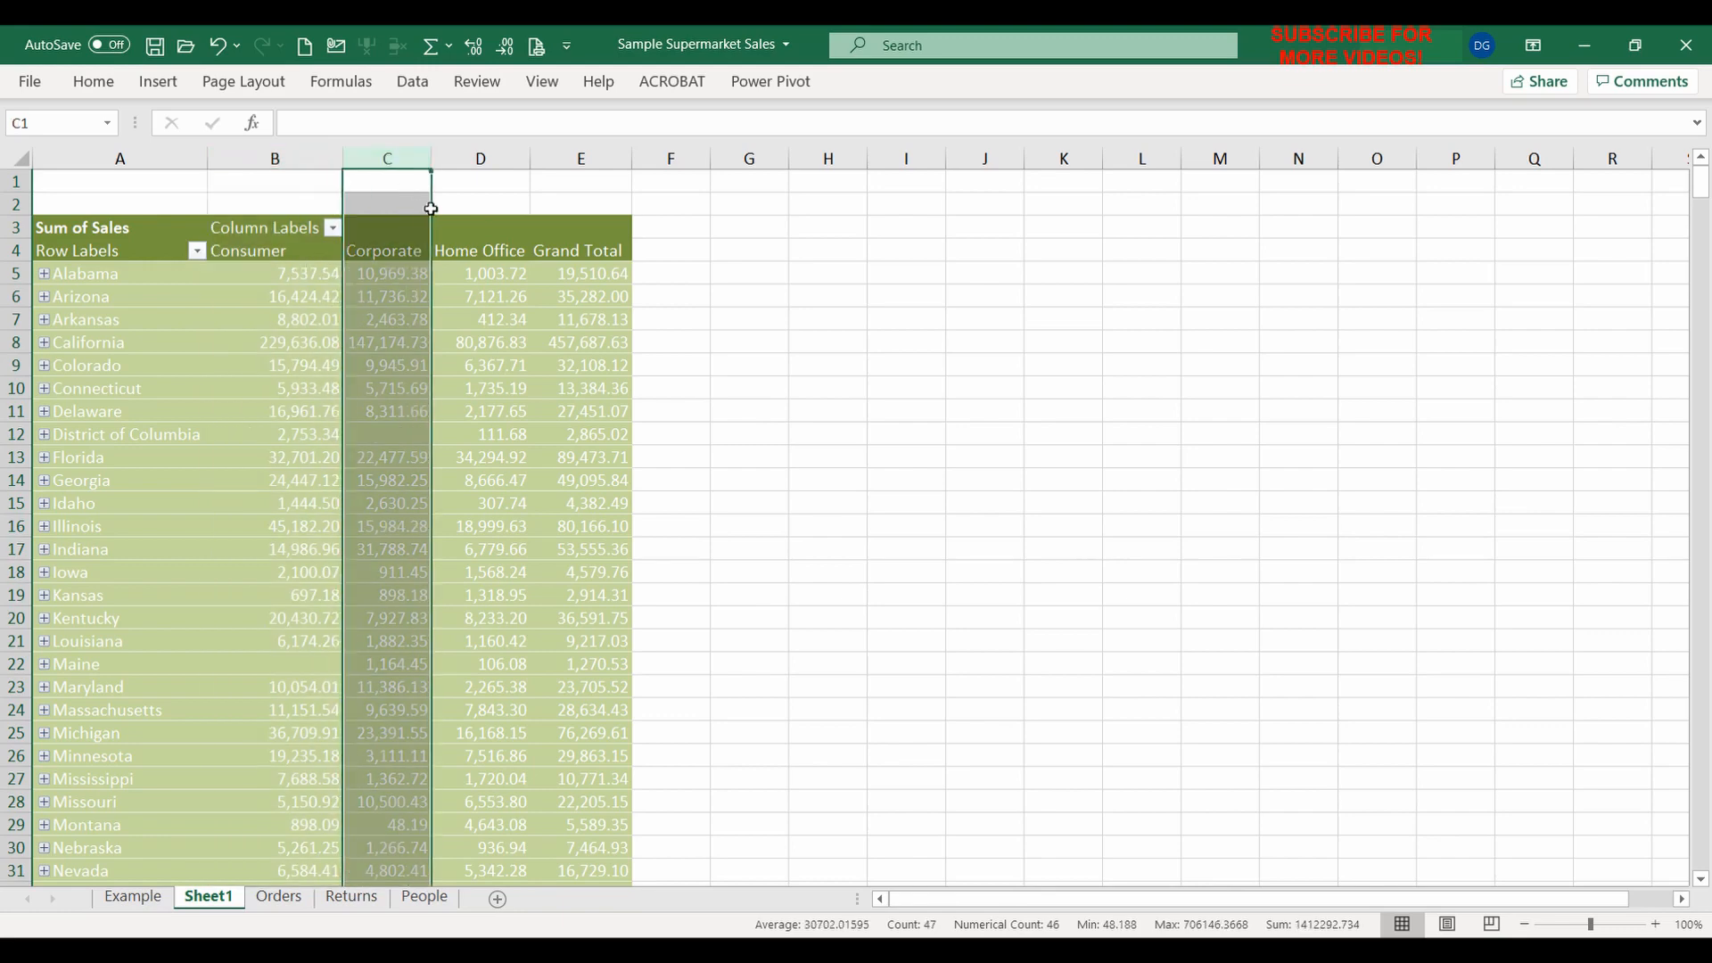
pyautogui.click(482, 159)
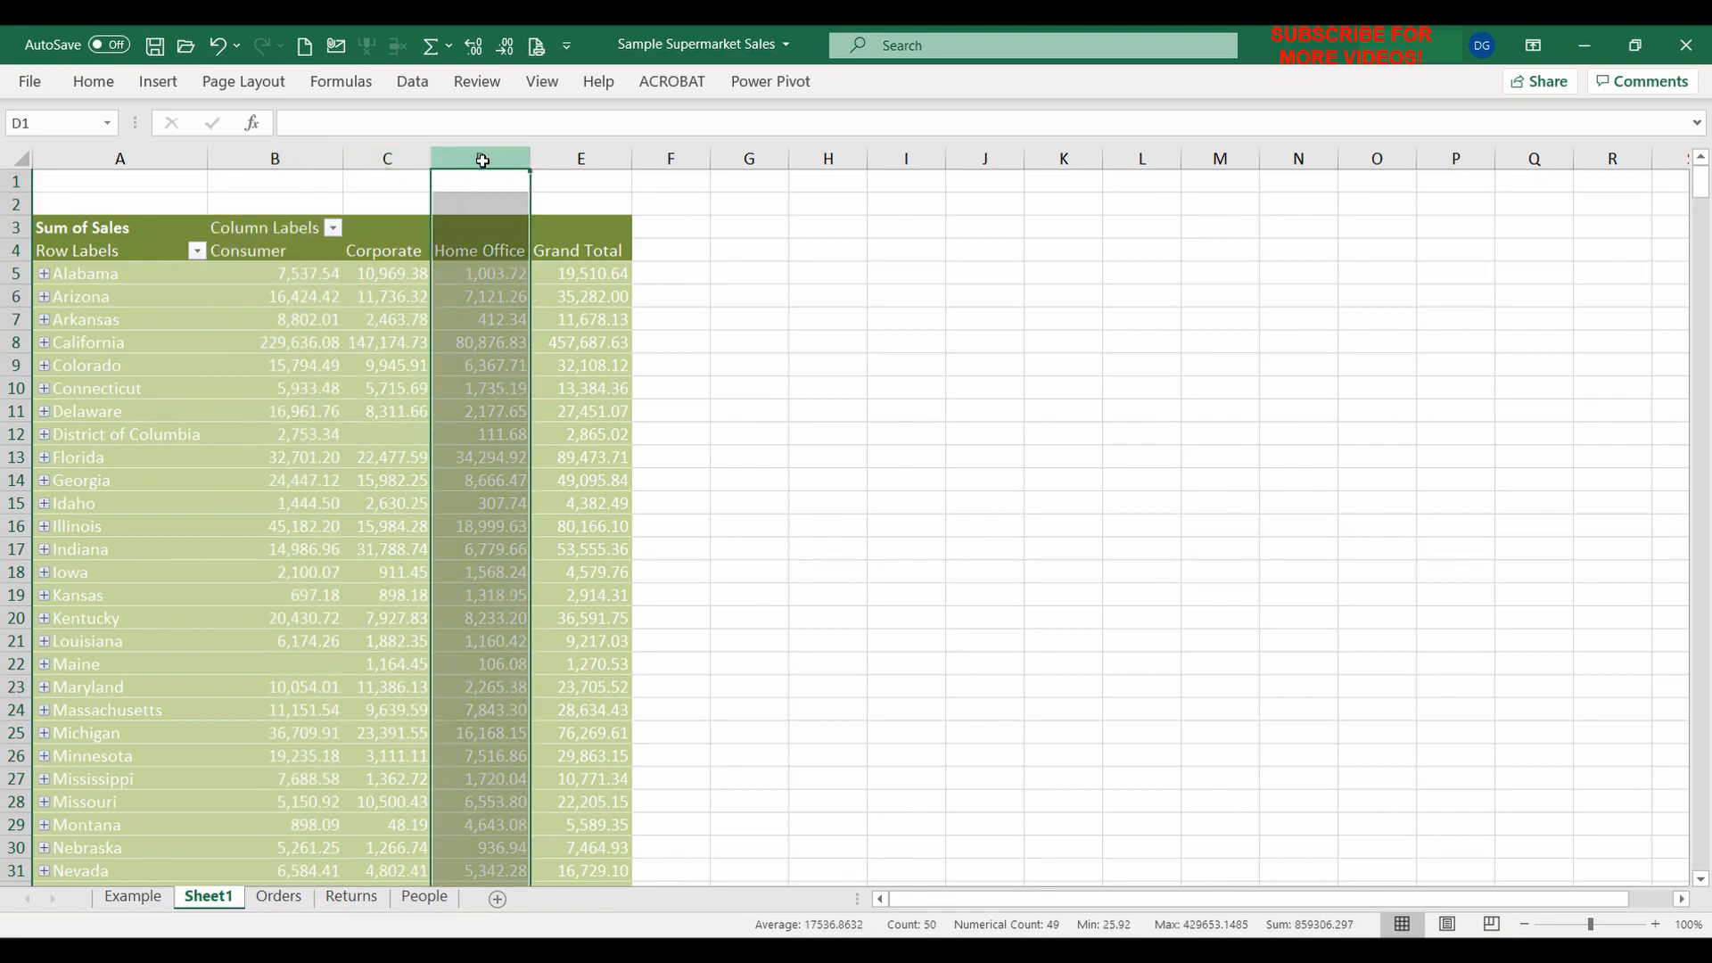
pyautogui.moveTo(339, 335); pyautogui.dragTo(345, 328)
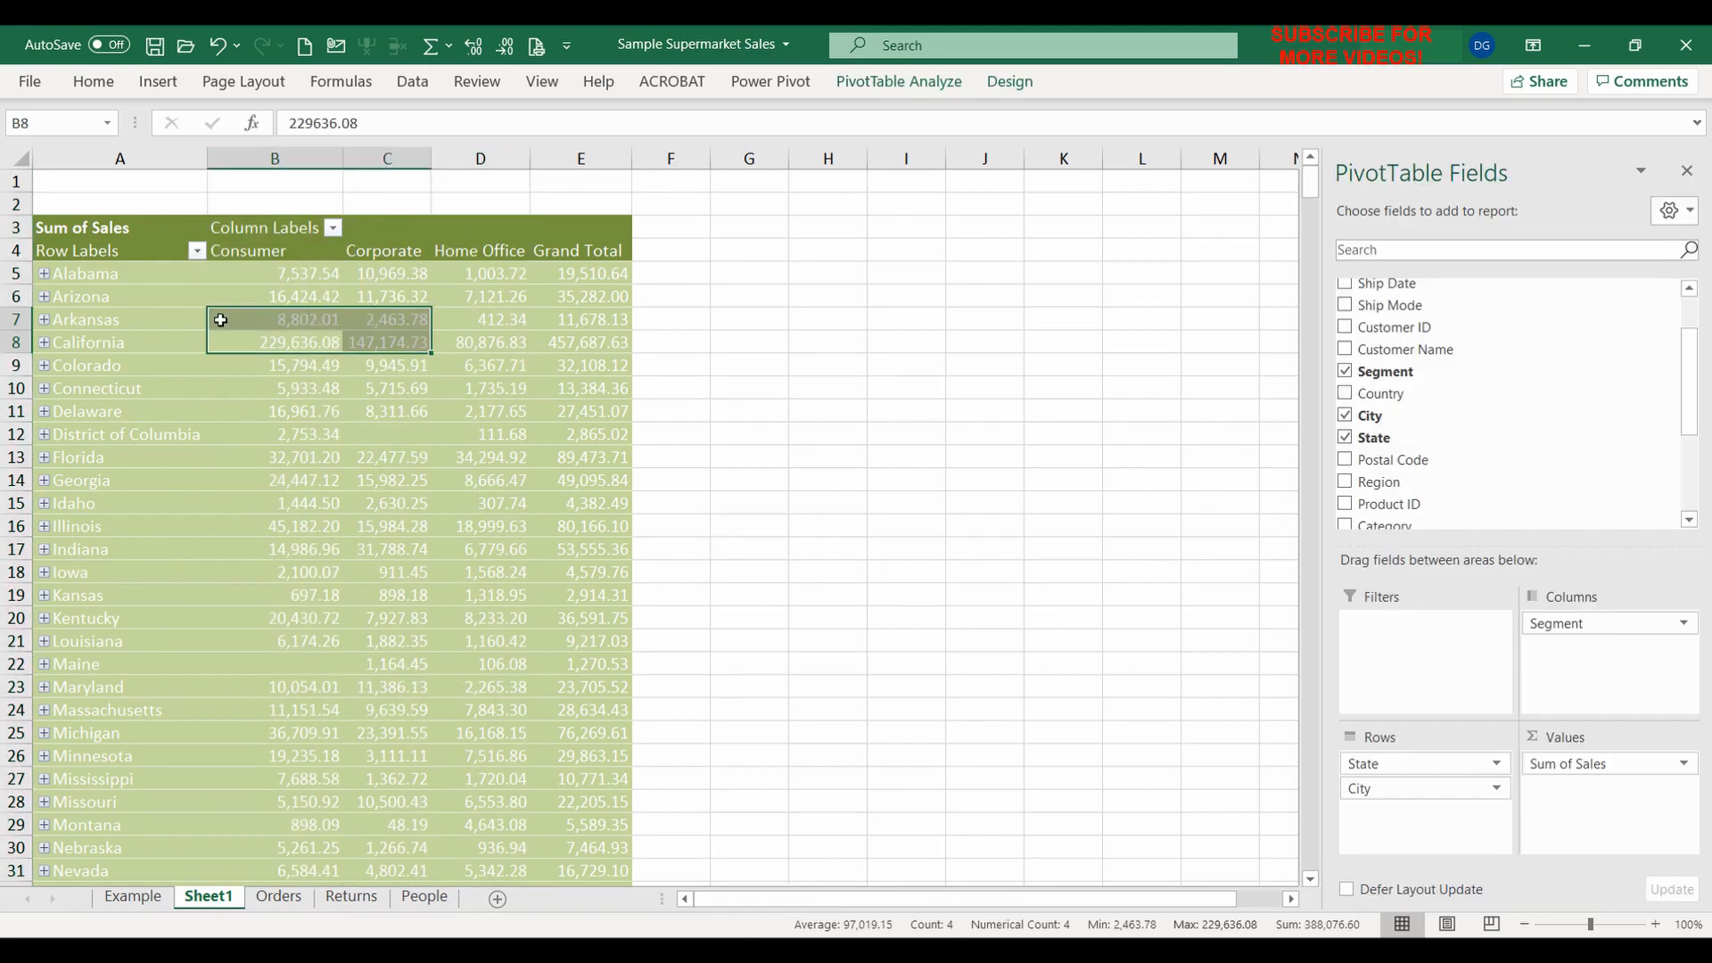
# Expand the Arizona row to view its cities' sales by segment, and collapse it again
pyautogui.click(43, 298)
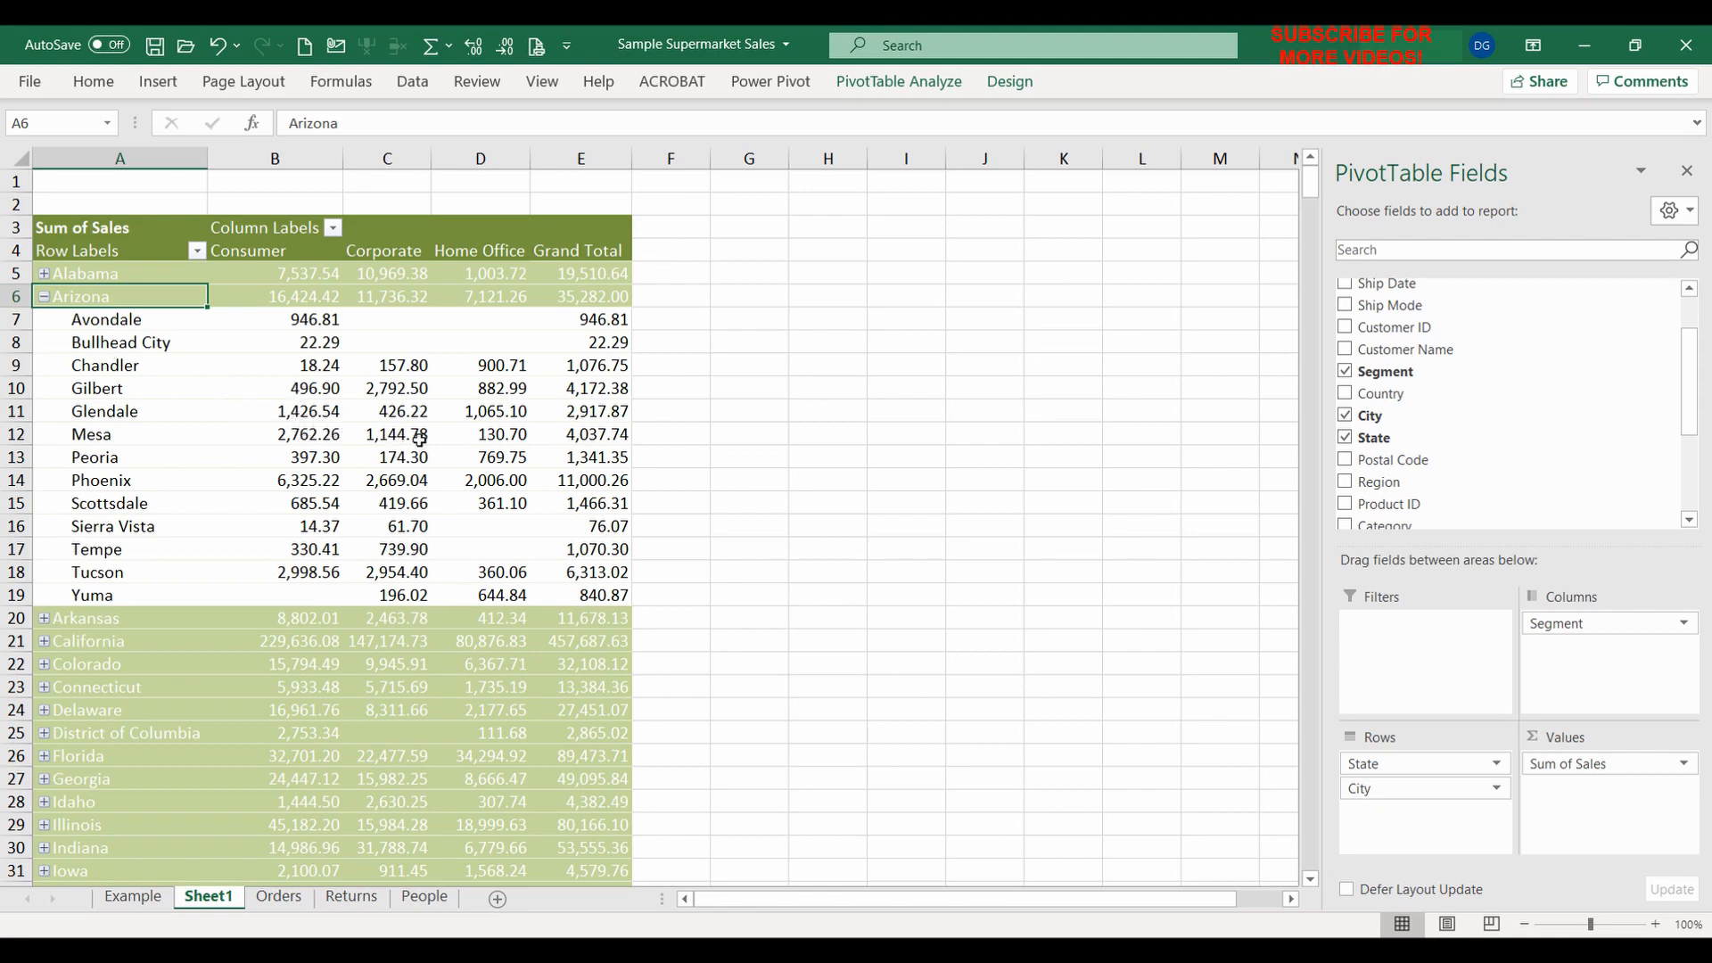
pyautogui.moveTo(573, 442)
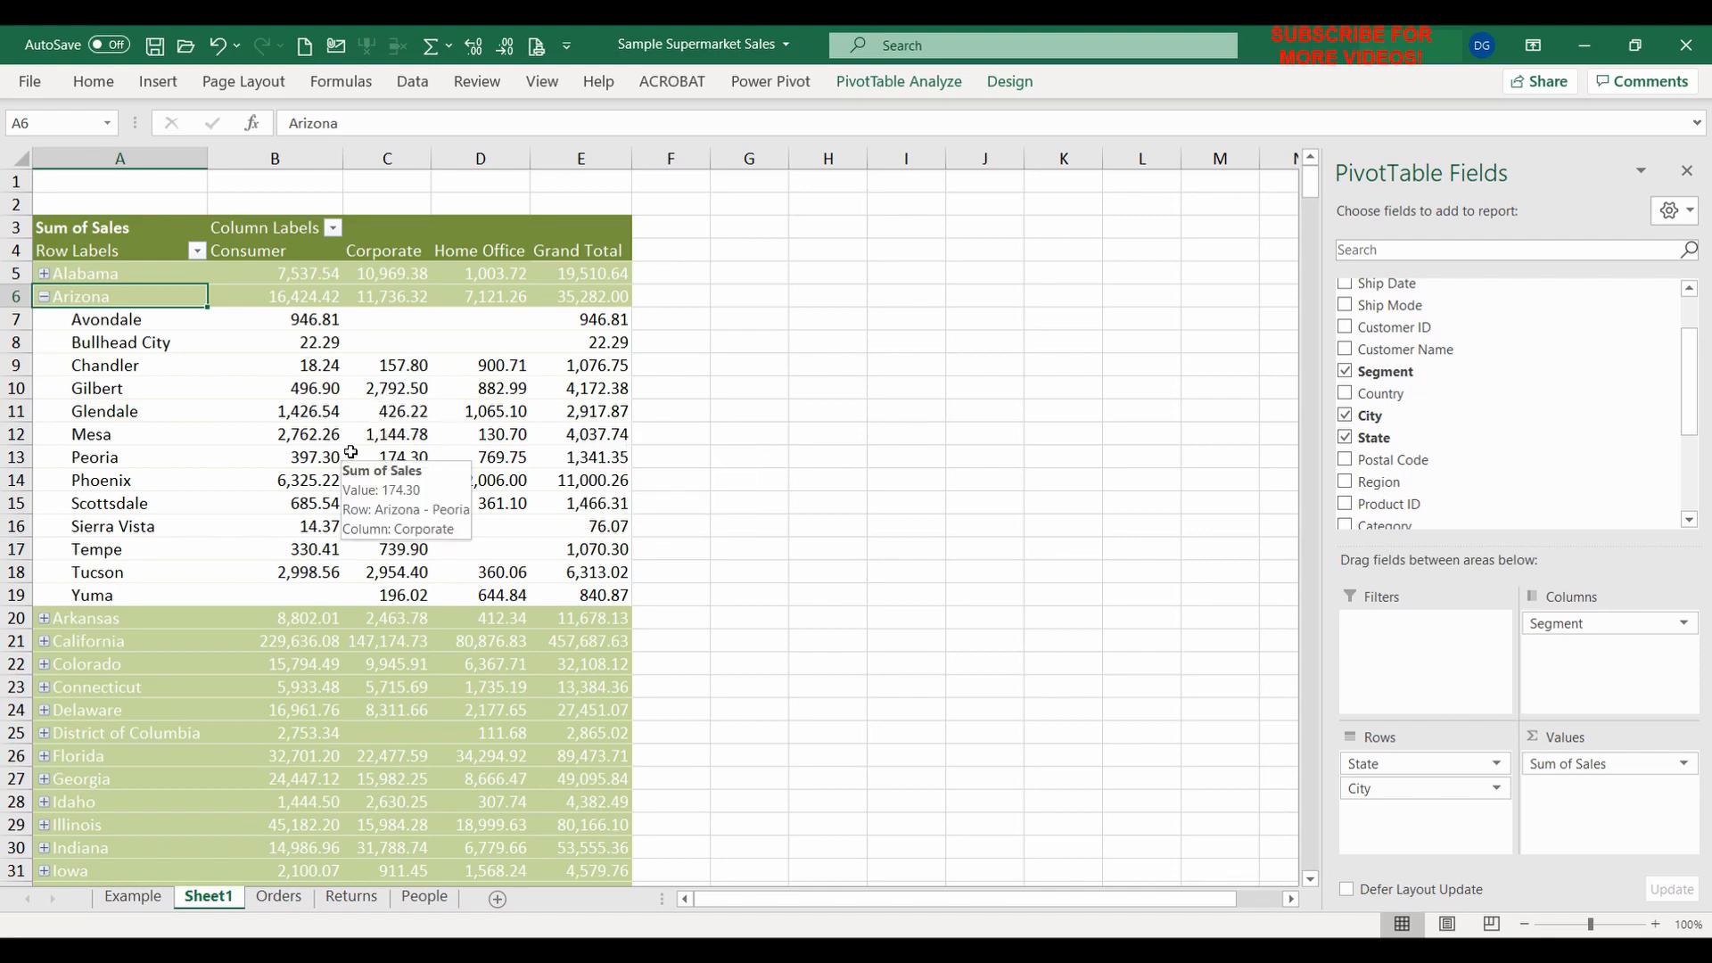
pyautogui.click(43, 297)
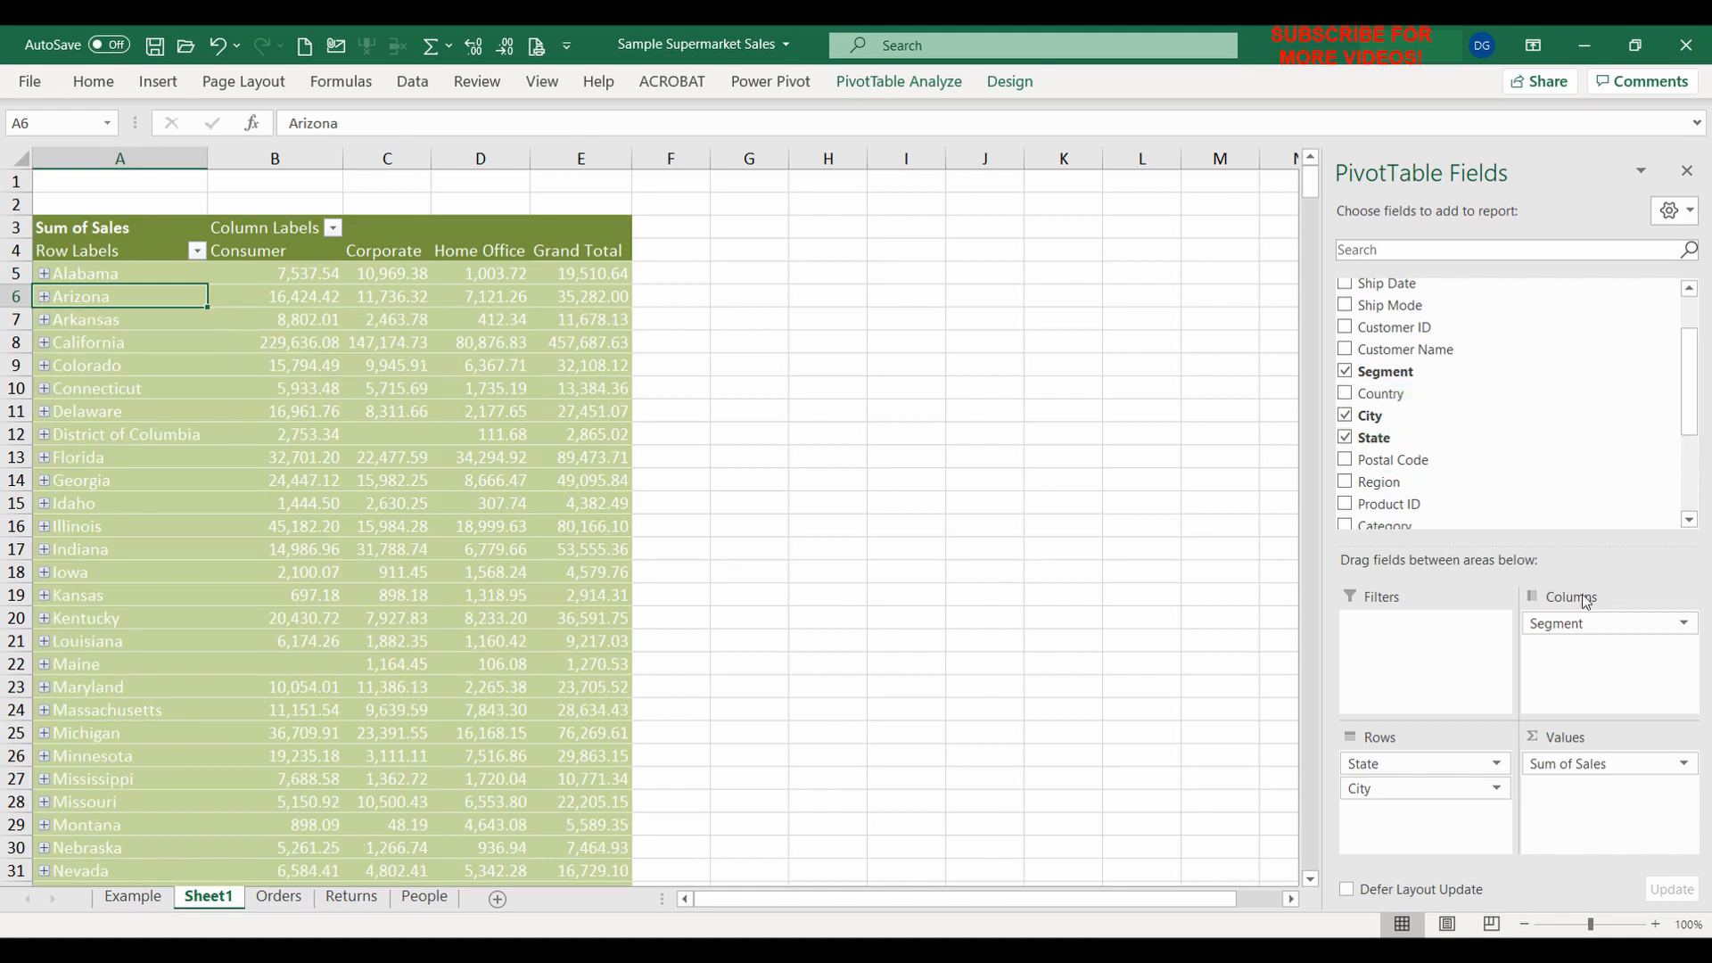
# Replace the Segment field with the Category field in the PivotTable's columns and look over the state sales per category
pyautogui.click(1685, 624)
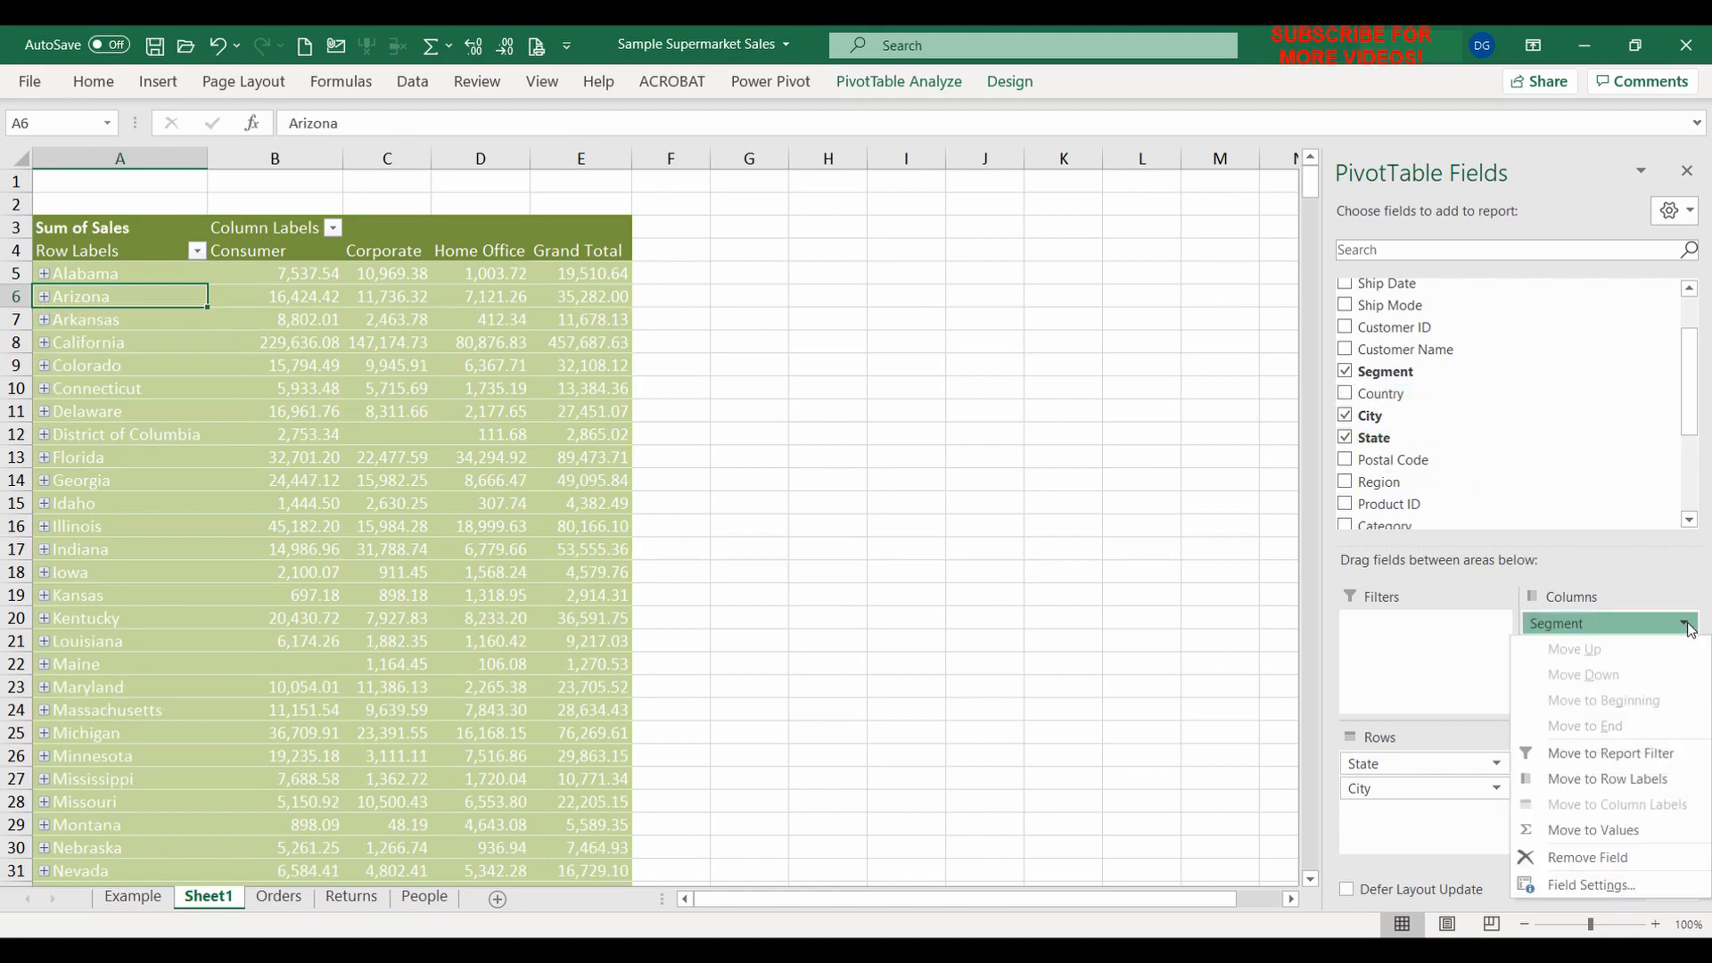
pyautogui.click(1638, 861)
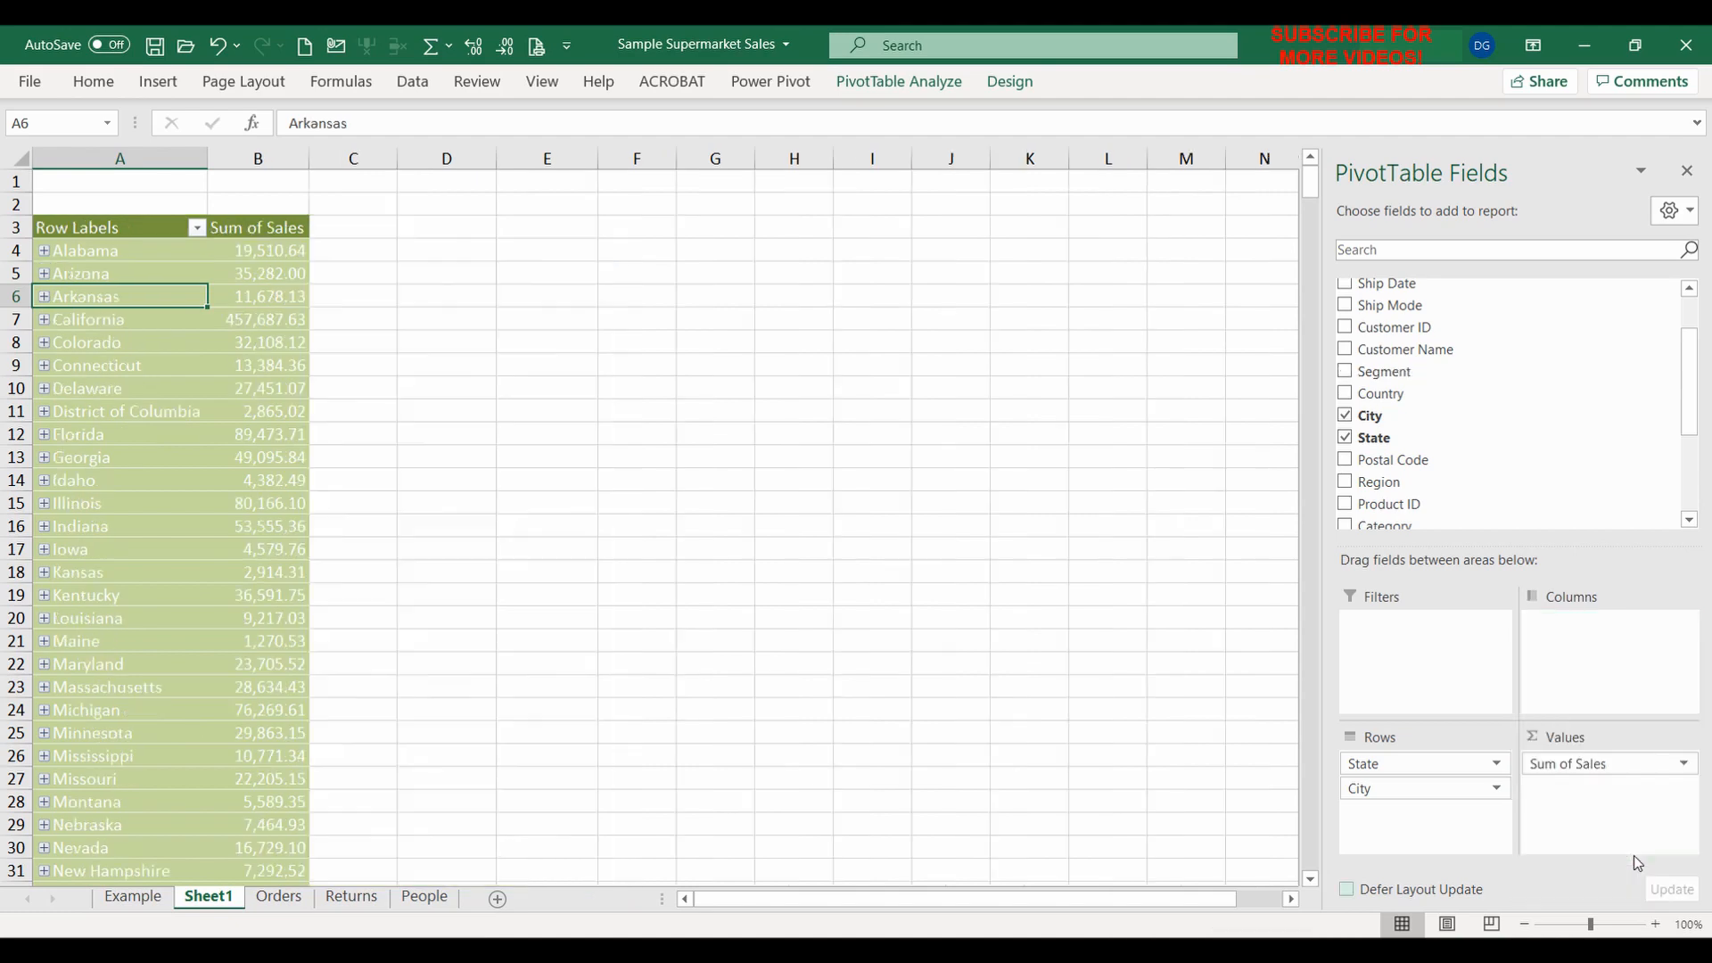
pyautogui.scroll(3, 1445, 383)
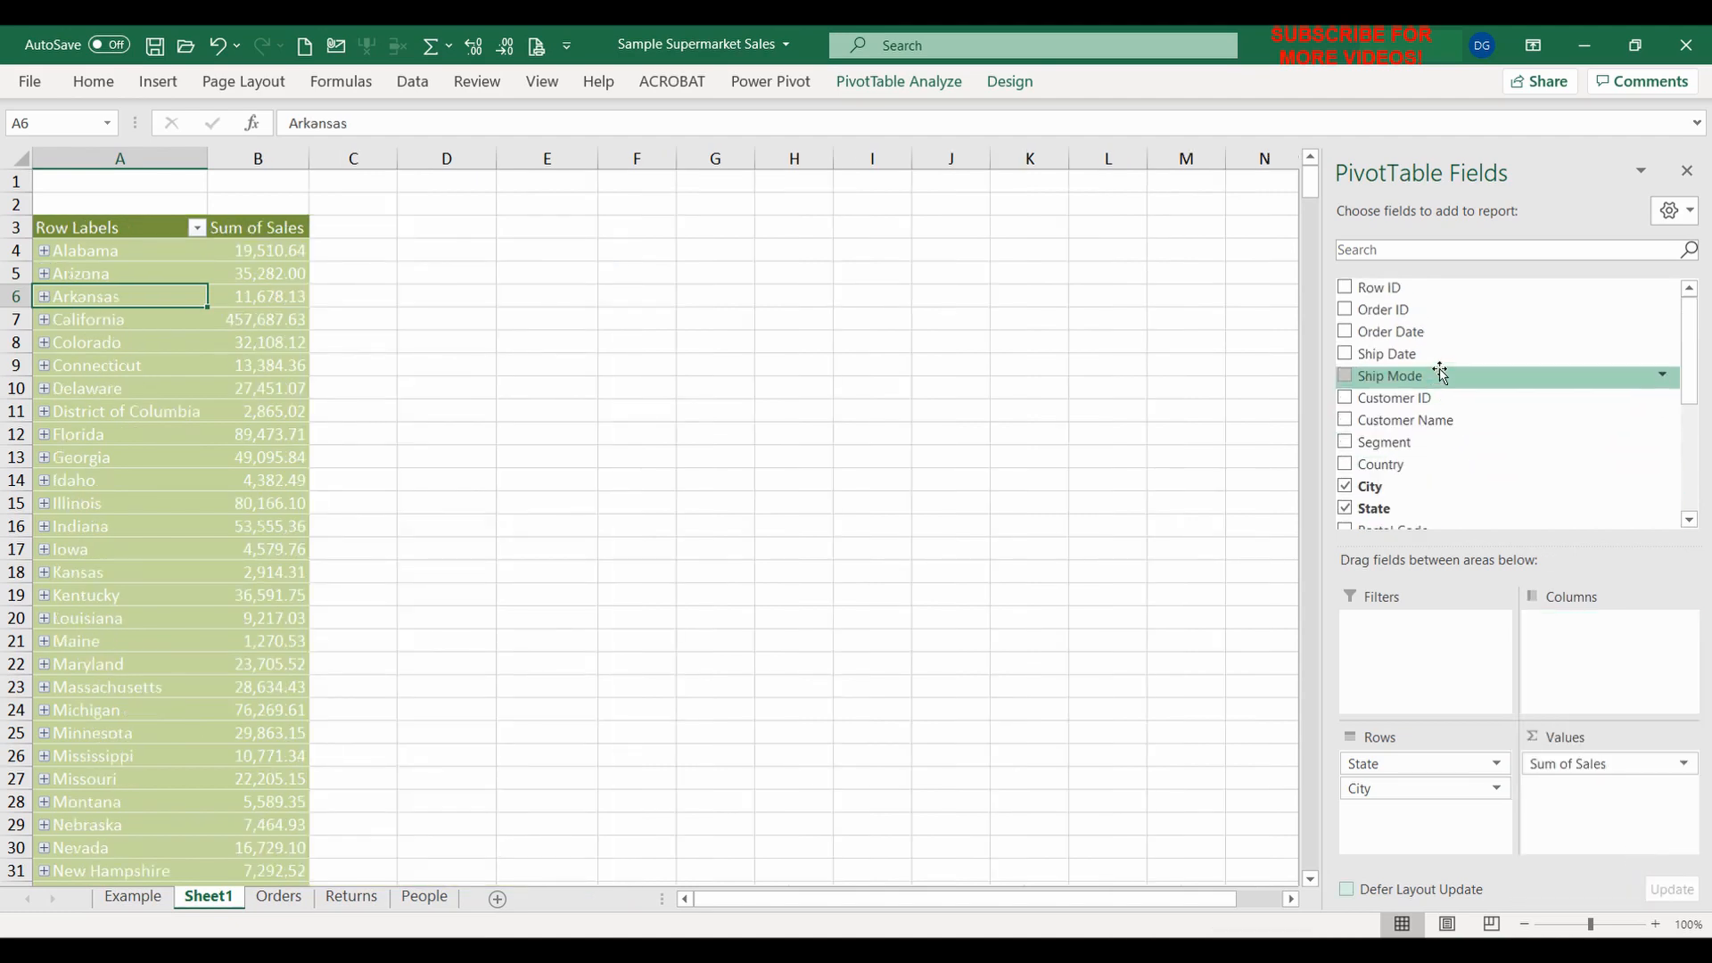
pyautogui.scroll(-3, 1441, 373)
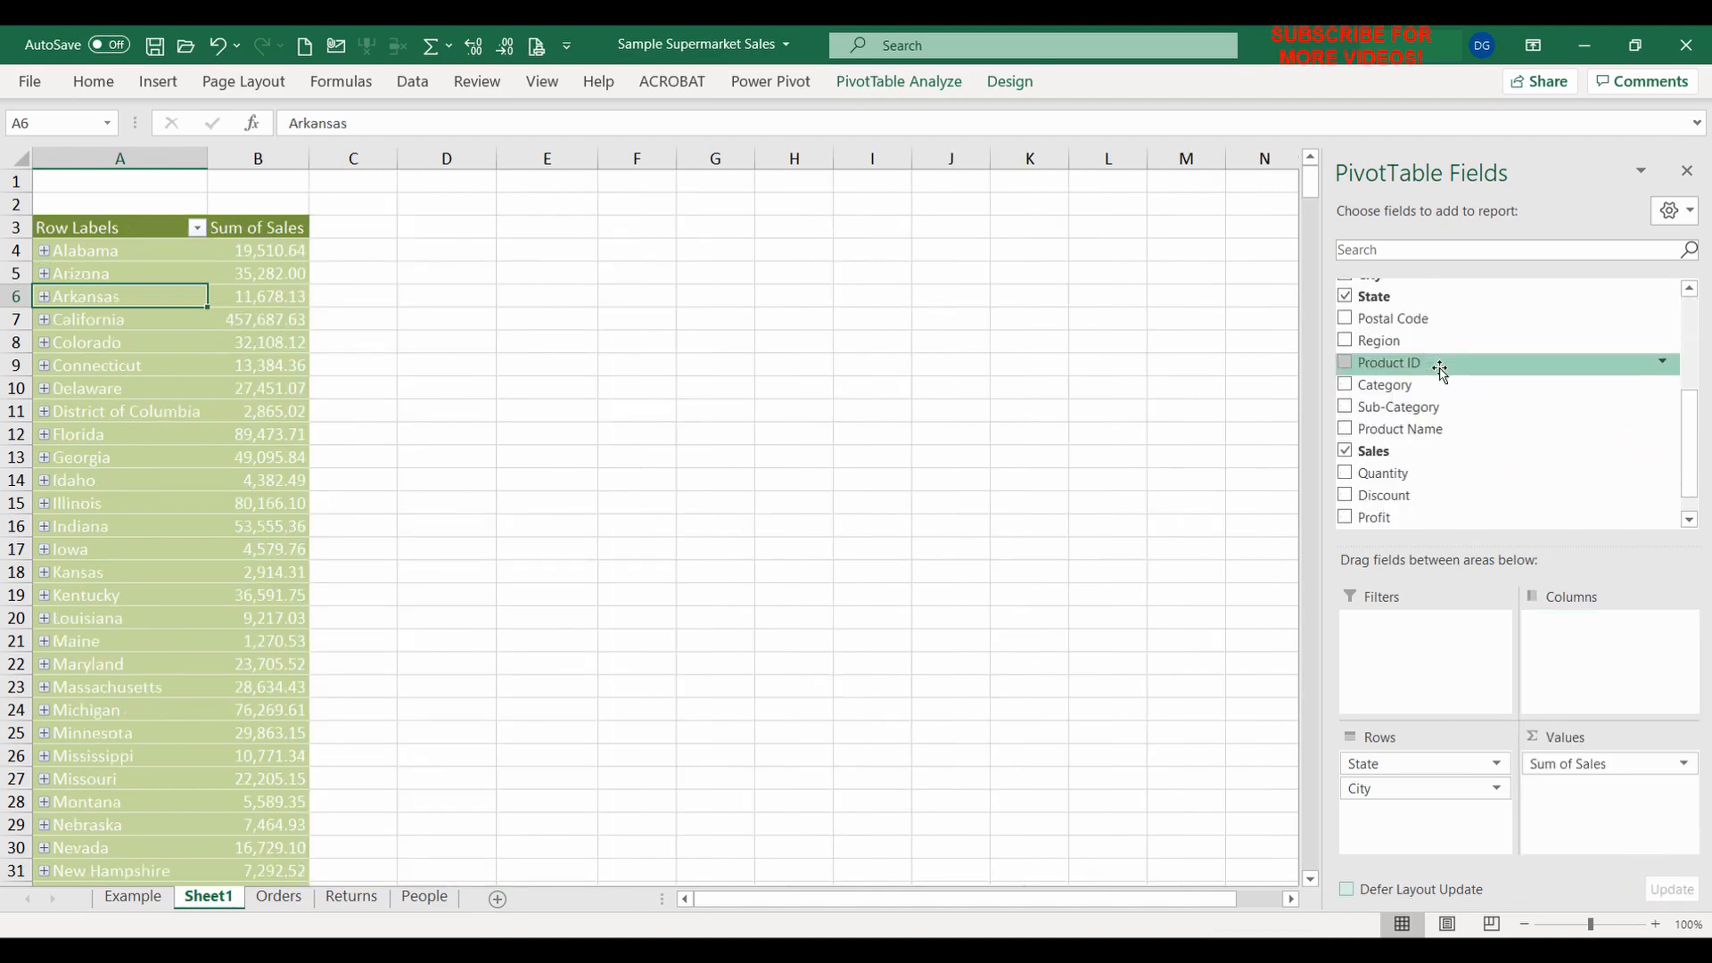
pyautogui.moveTo(1415, 384); pyautogui.dragTo(1617, 617)
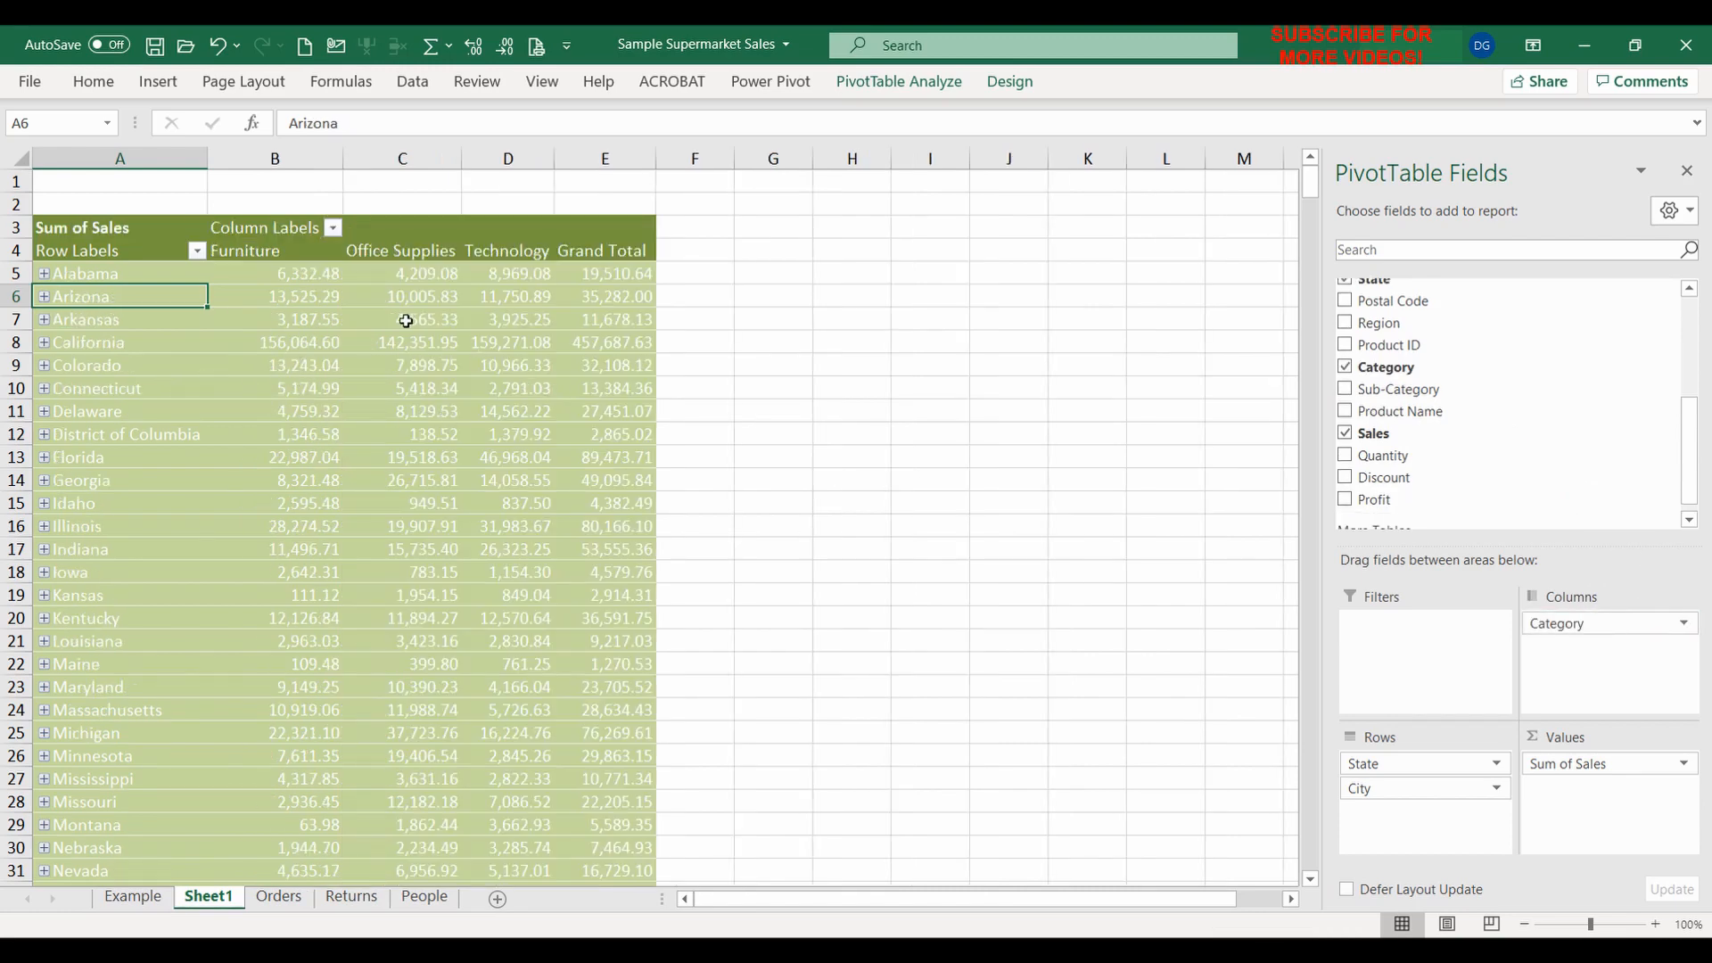
pyautogui.moveTo(290, 319)
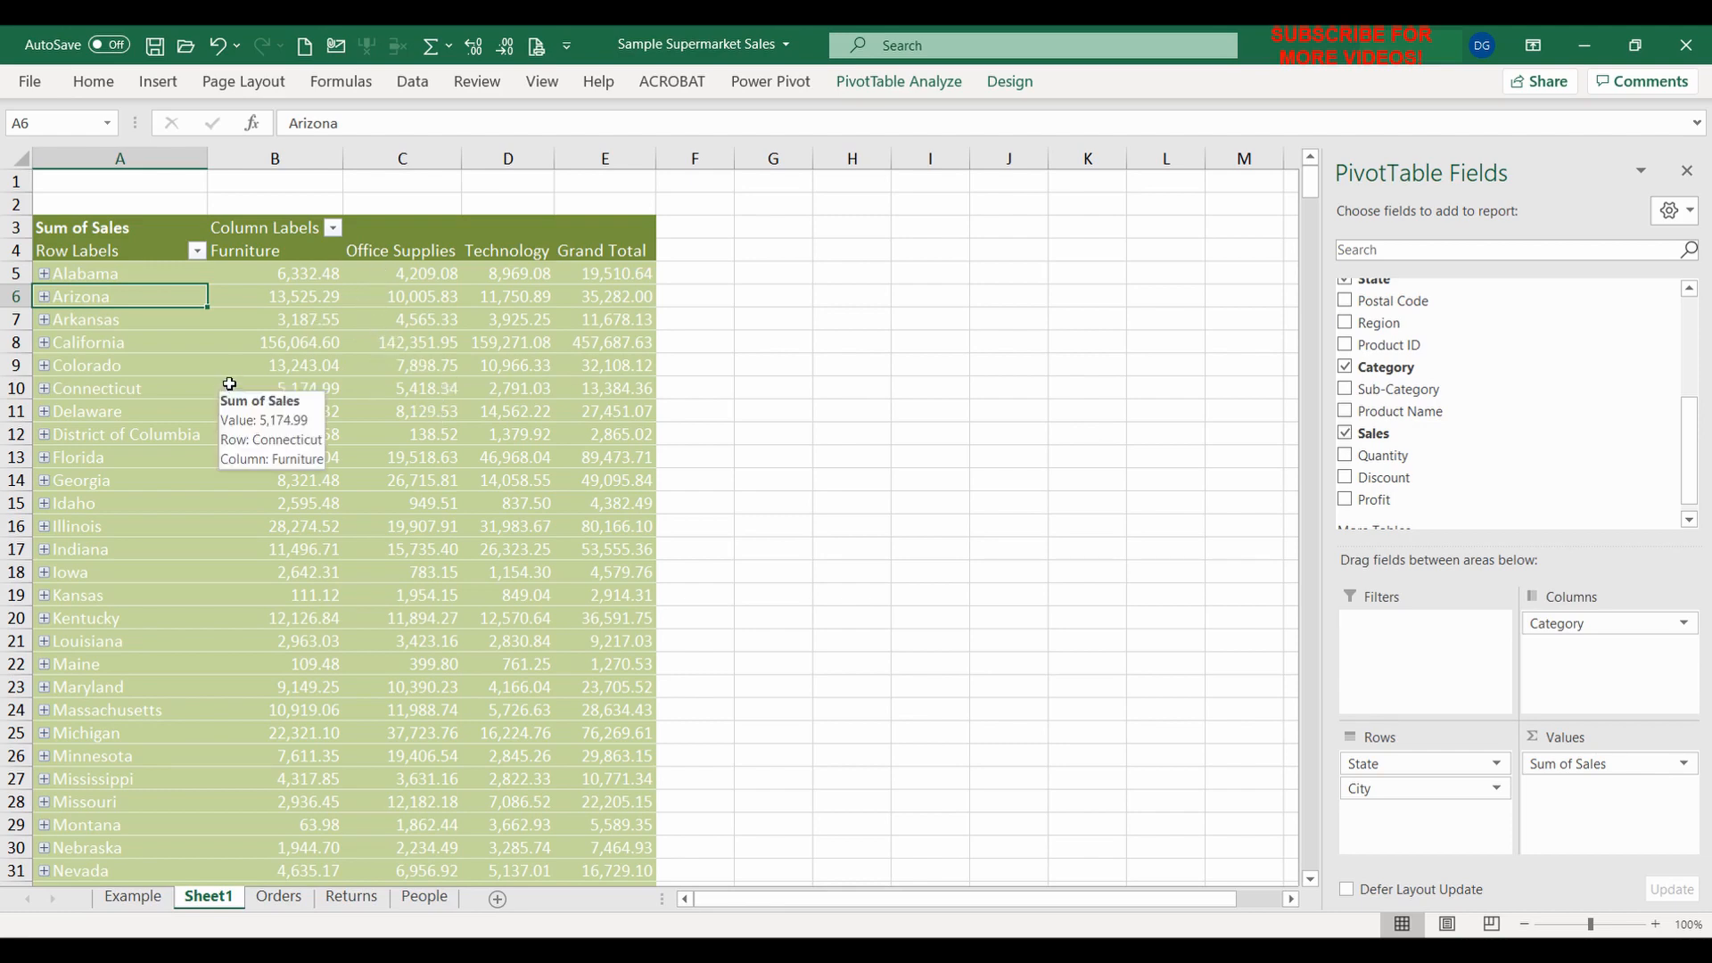
pyautogui.moveTo(269, 366)
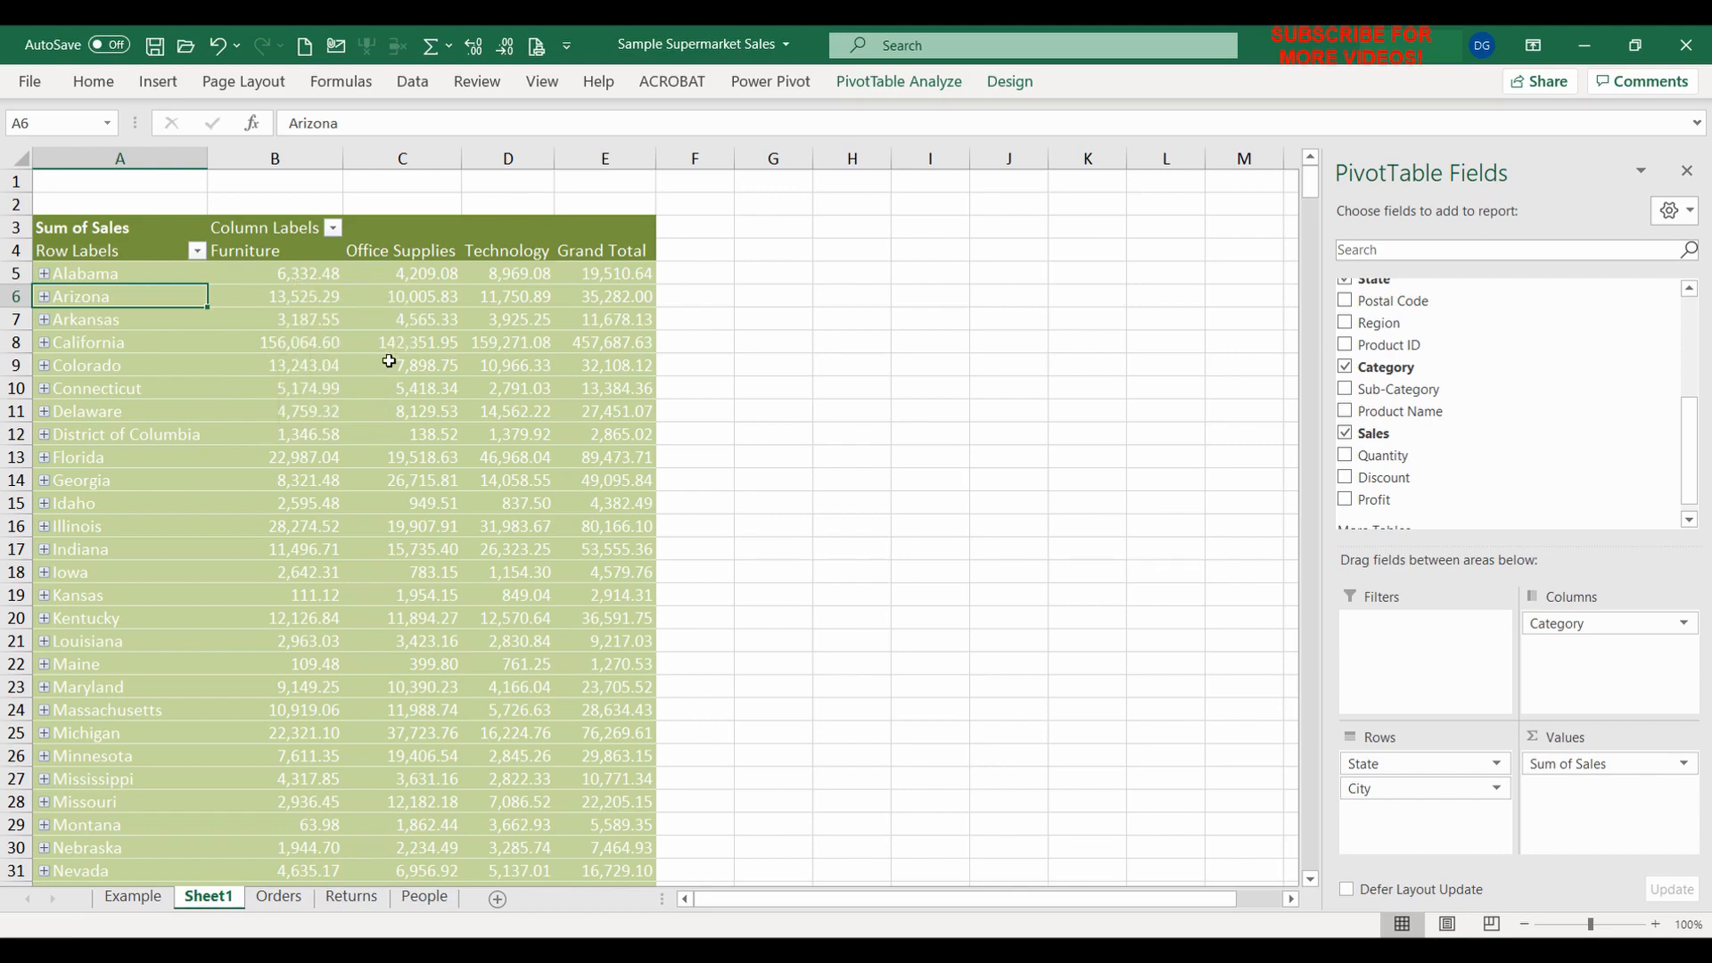
pyautogui.moveTo(374, 369)
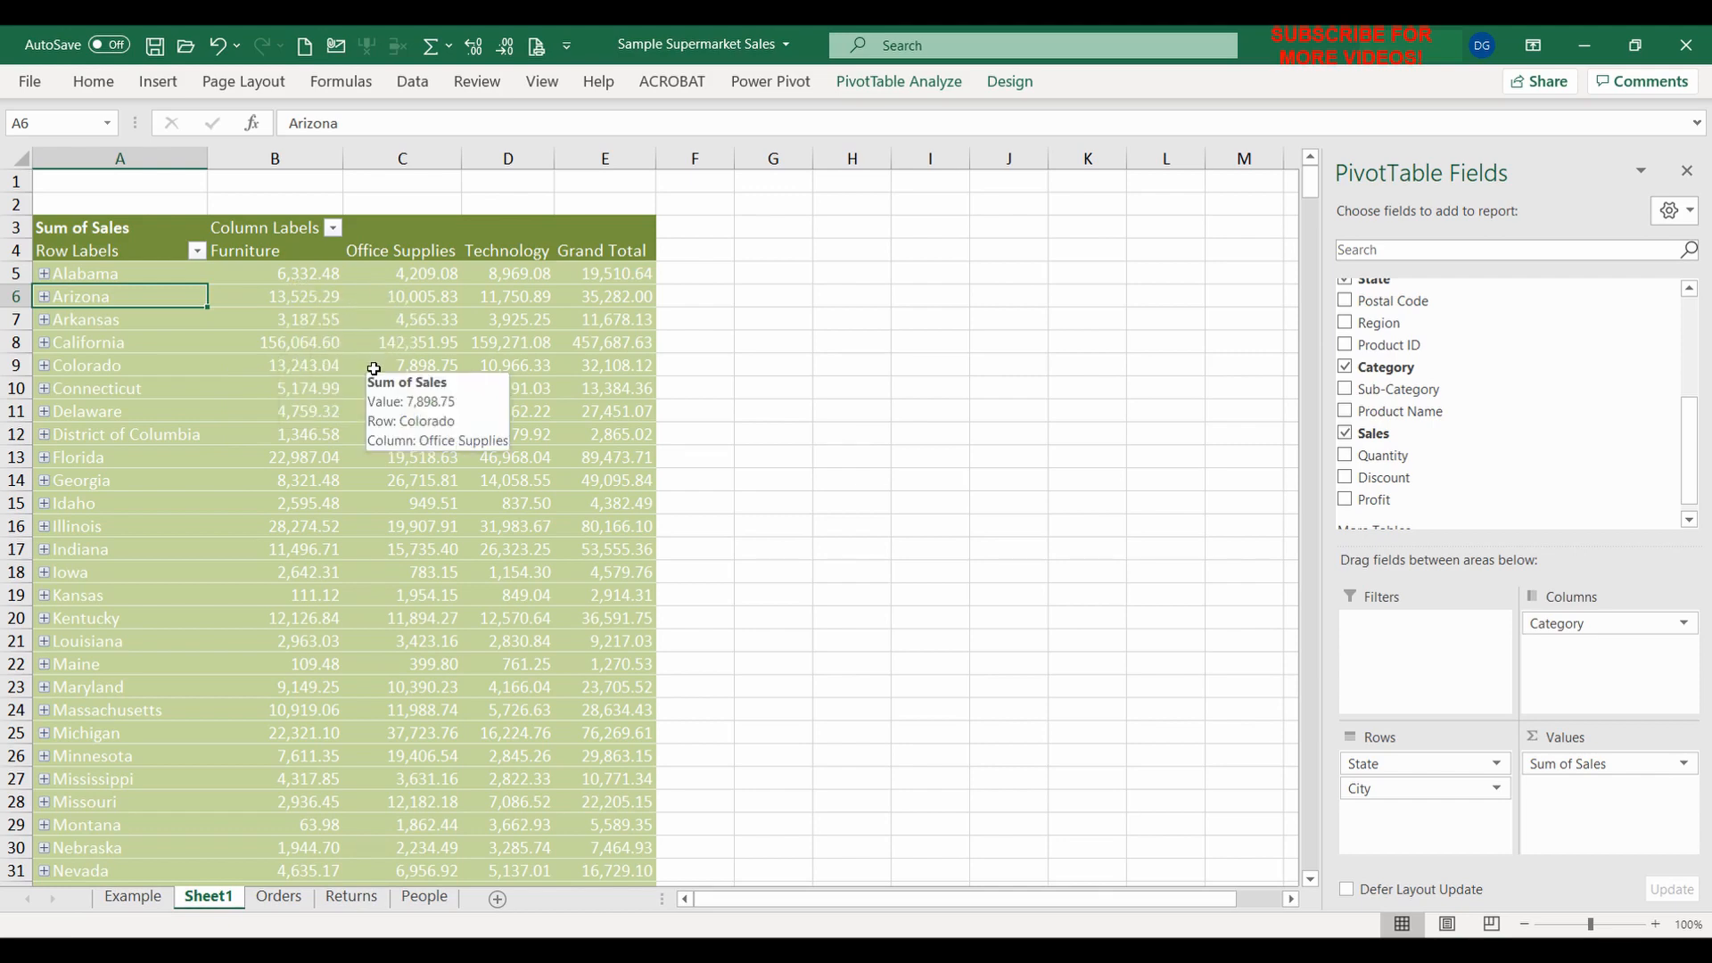
# Add the Segment field to the PivotTable's columns beneath Category
pyautogui.scroll(3, 1424, 372)
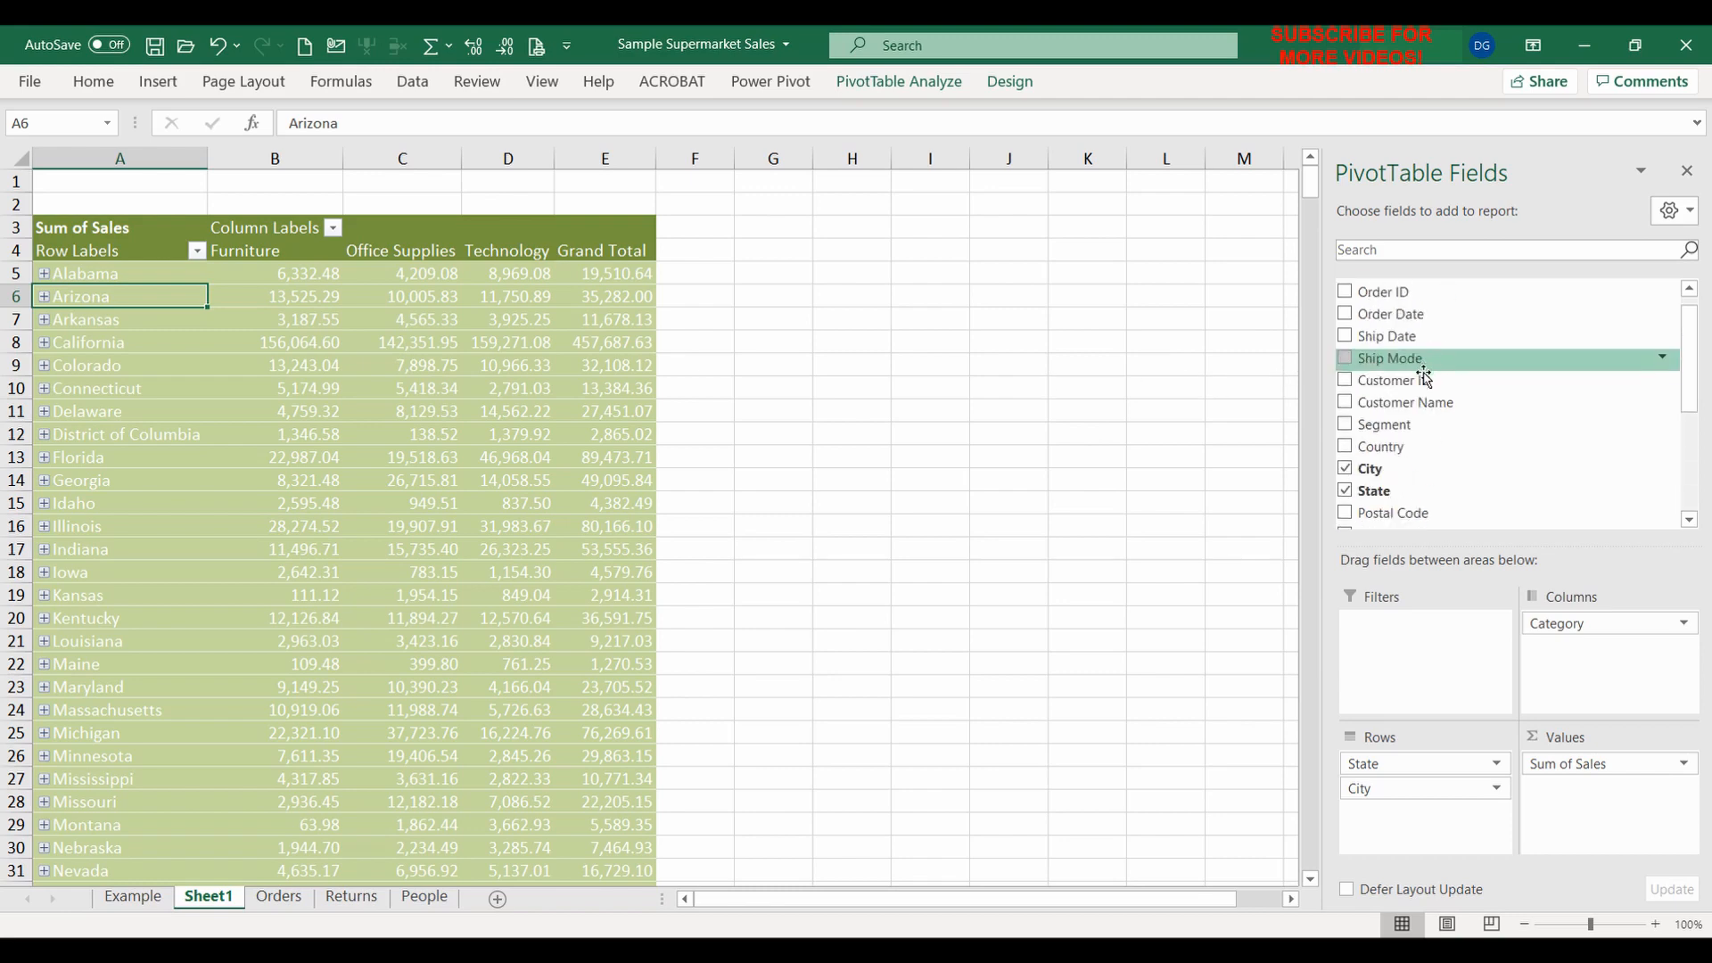
pyautogui.scroll(1, 1464, 363)
pyautogui.scroll(-2, 1472, 367)
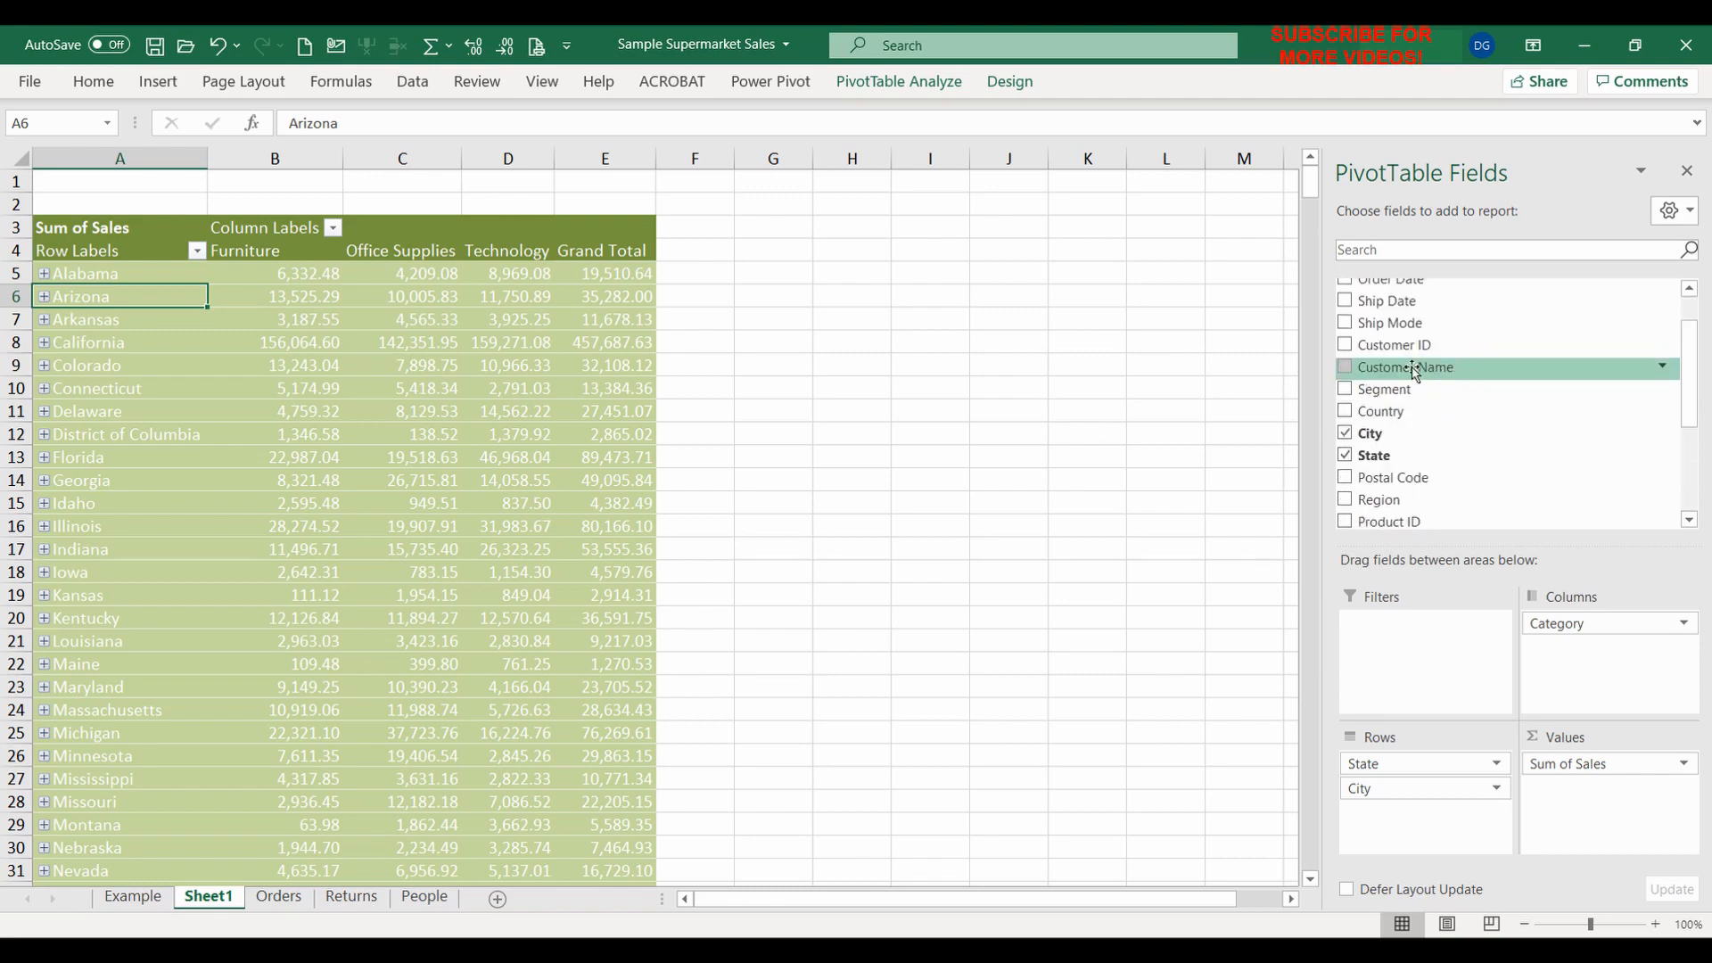
pyautogui.moveTo(1402, 389); pyautogui.dragTo(1610, 662)
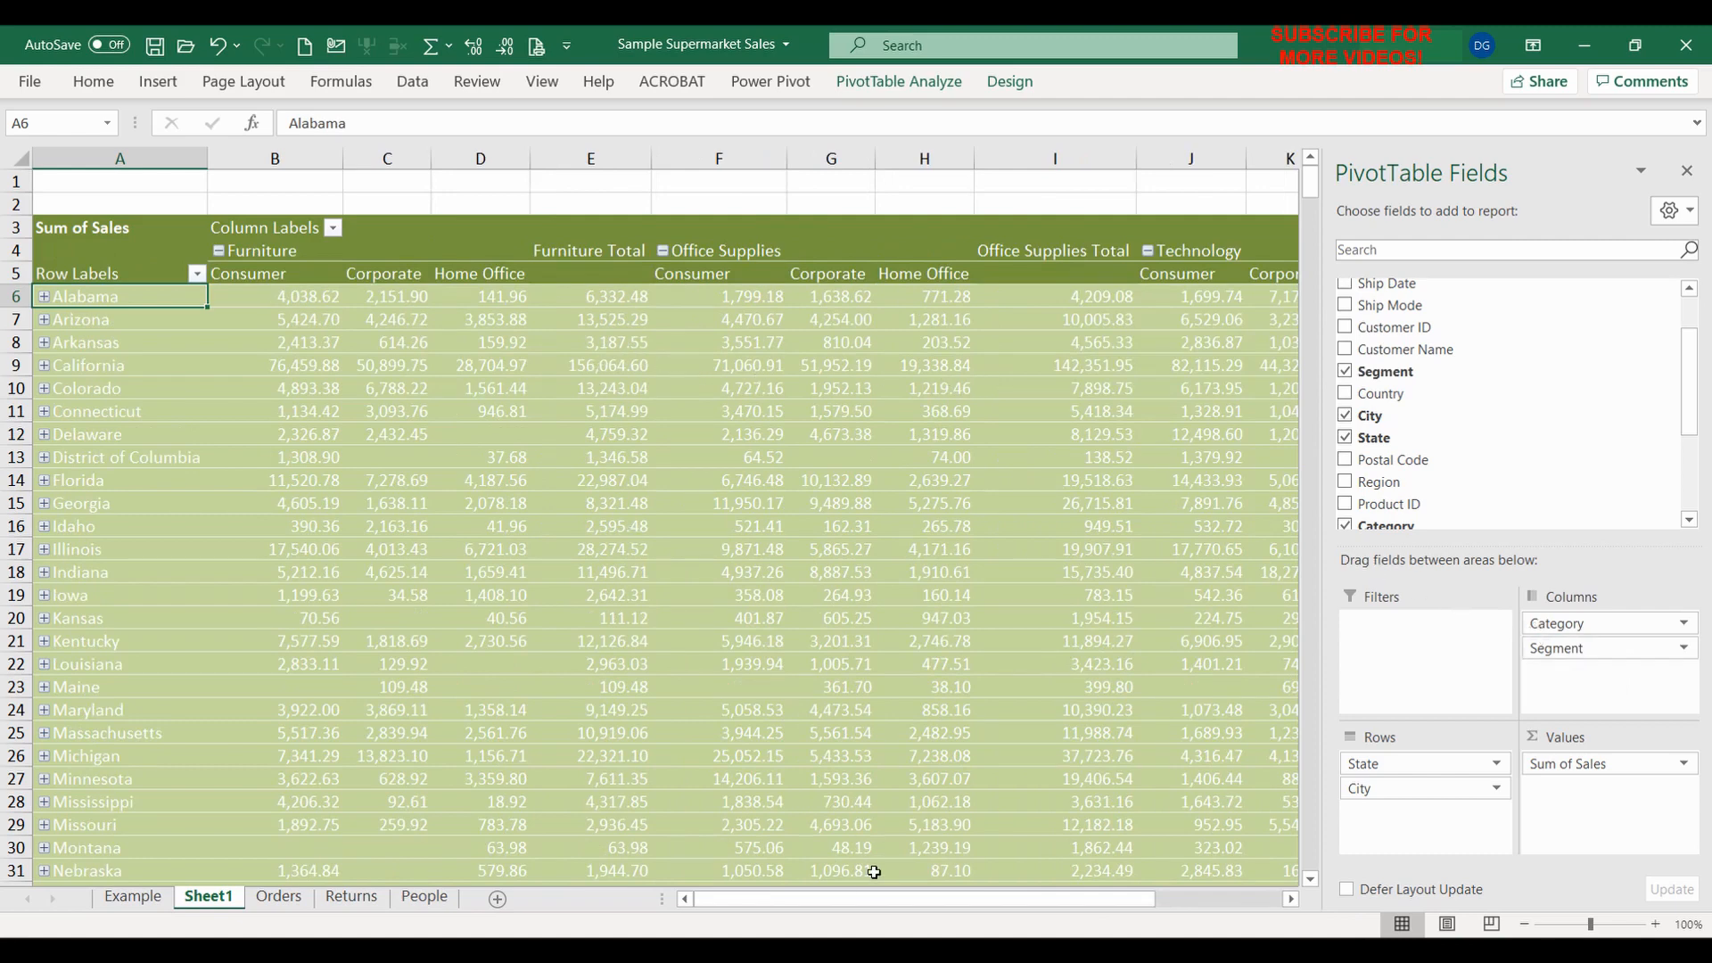
# Collapse the entire Category field so that only the category columns are listed
pyautogui.moveTo(864, 890); pyautogui.dragTo(859, 878)
pyautogui.rightClick(221, 253)
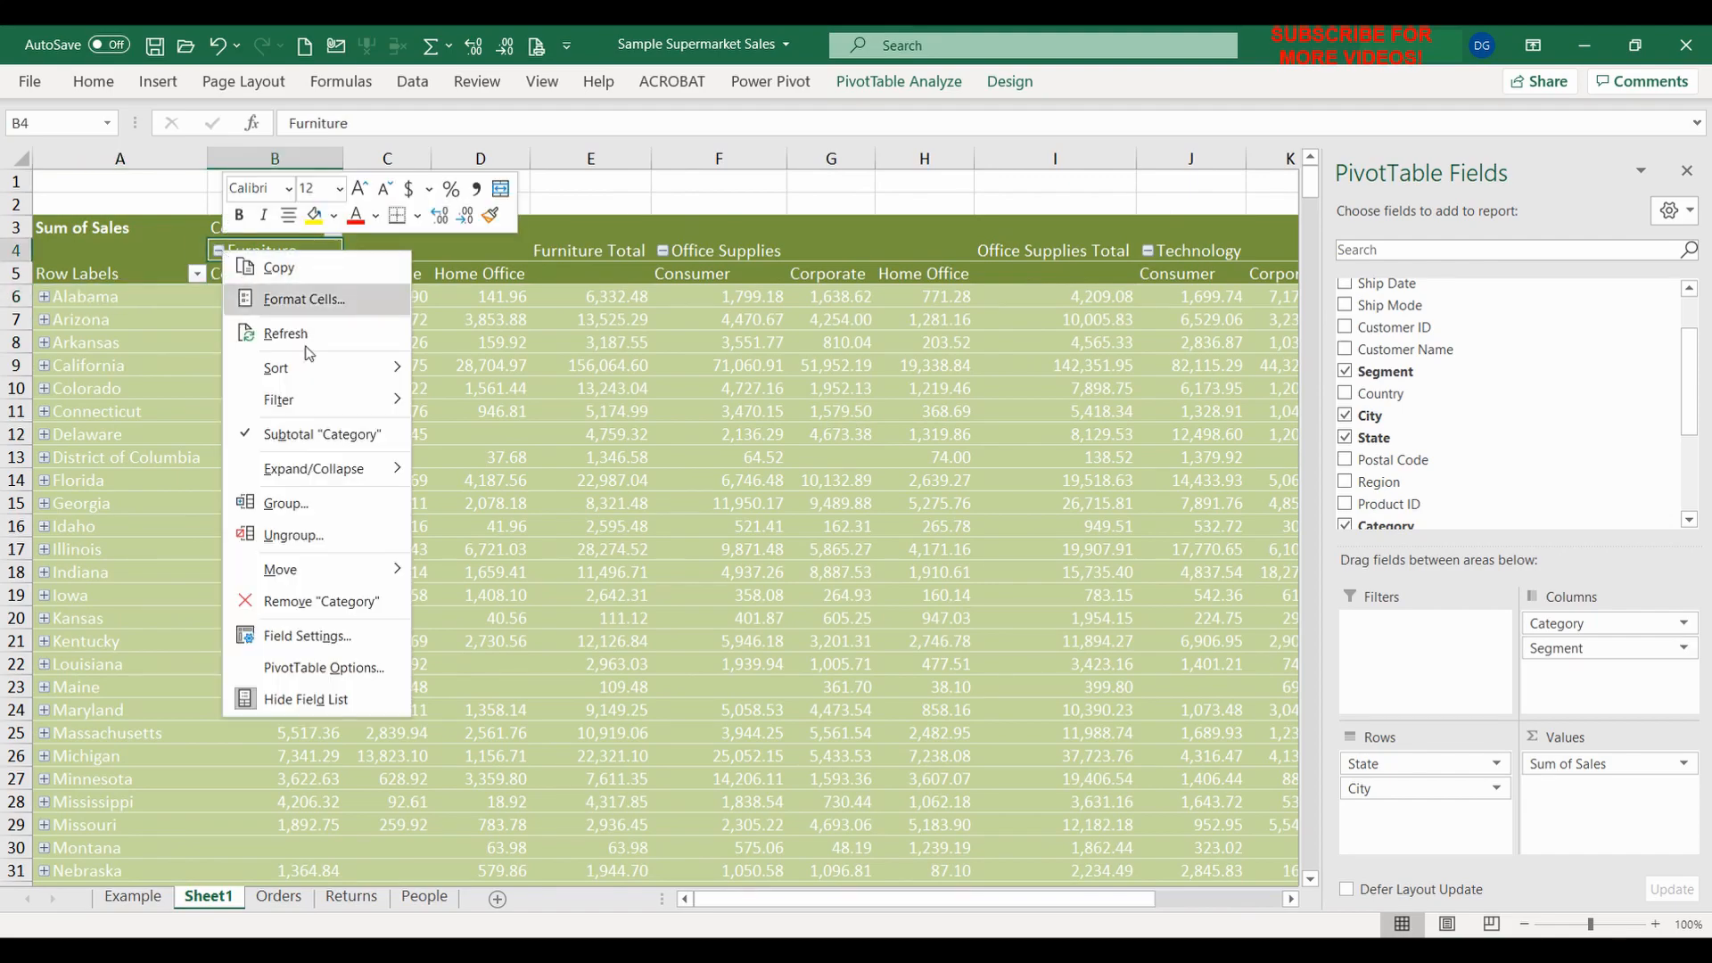
pyautogui.moveTo(343, 470)
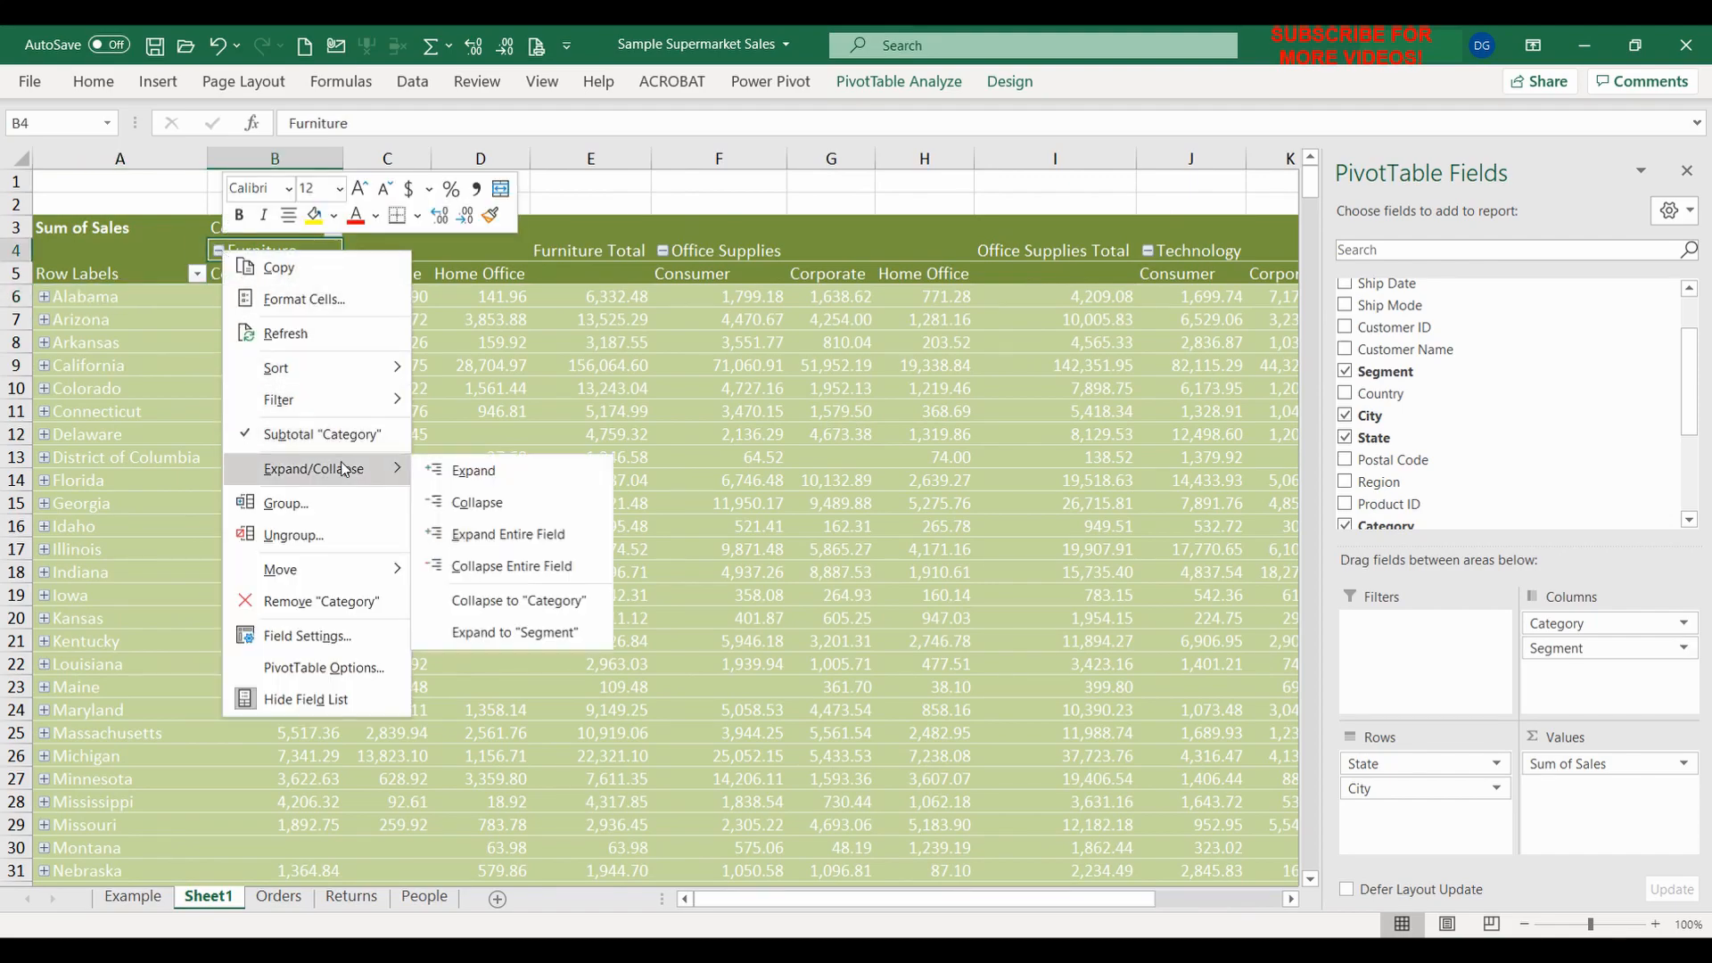
pyautogui.click(510, 567)
pyautogui.click(316, 388)
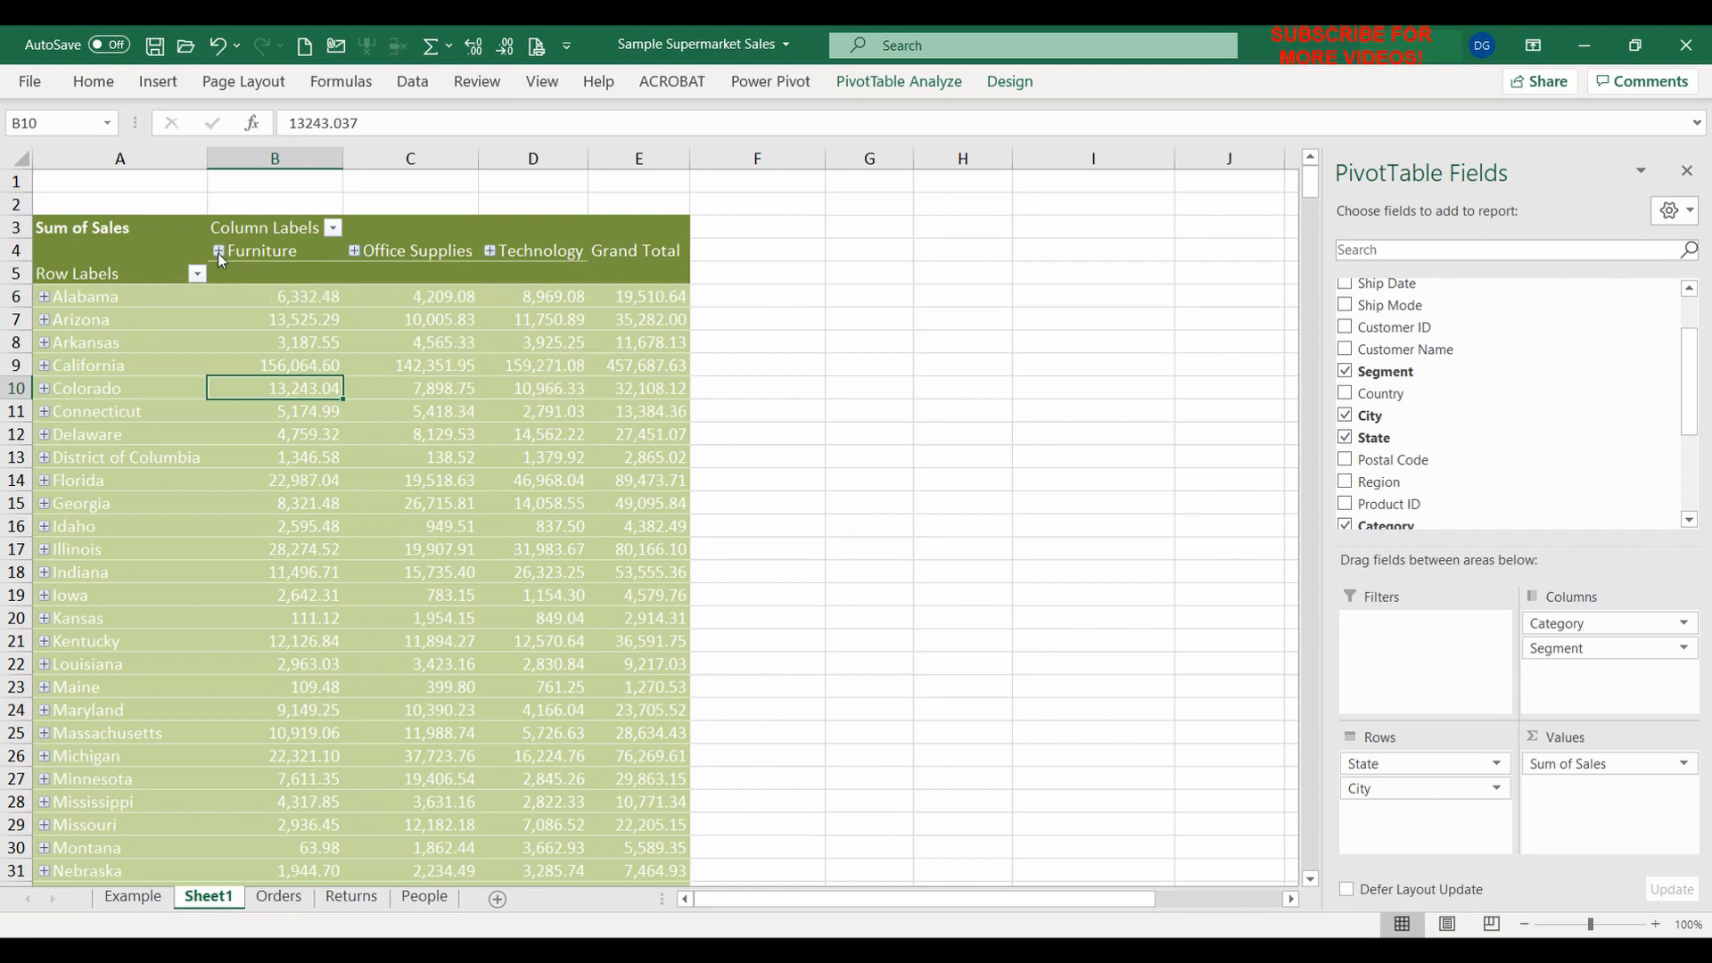
# Expand the Furniture category into its segments and the Arizona row into its cities, and select Scottsdale's Consumer furniture sales
pyautogui.click(219, 251)
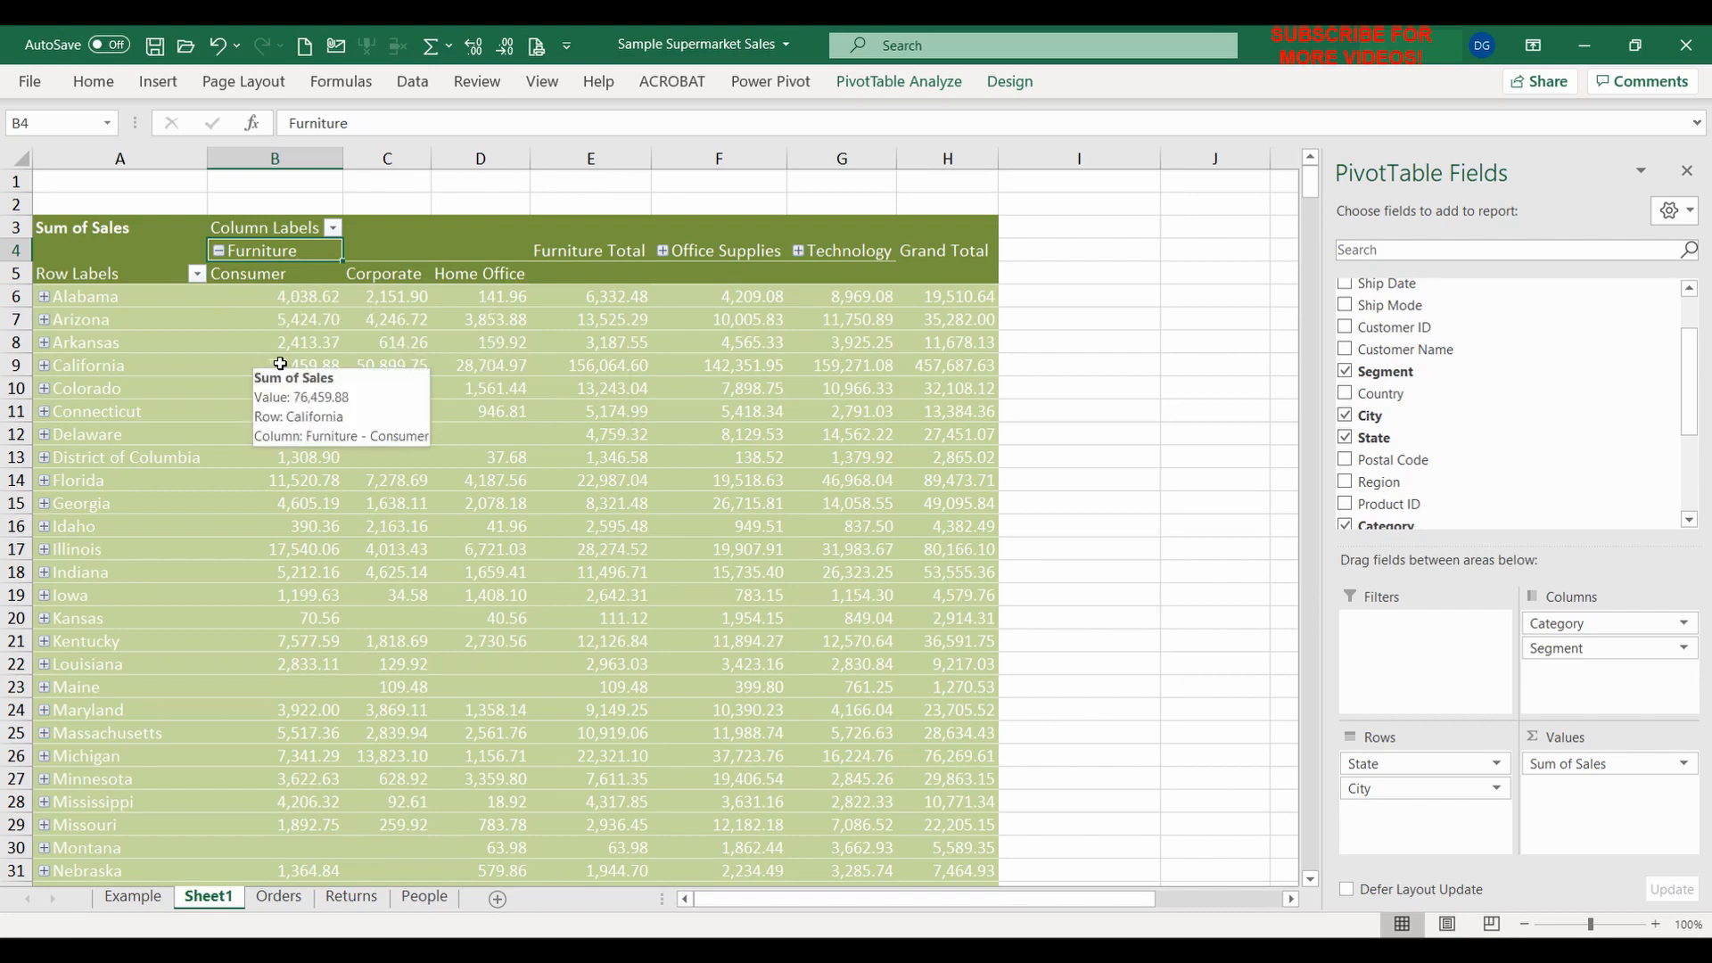
pyautogui.click(44, 320)
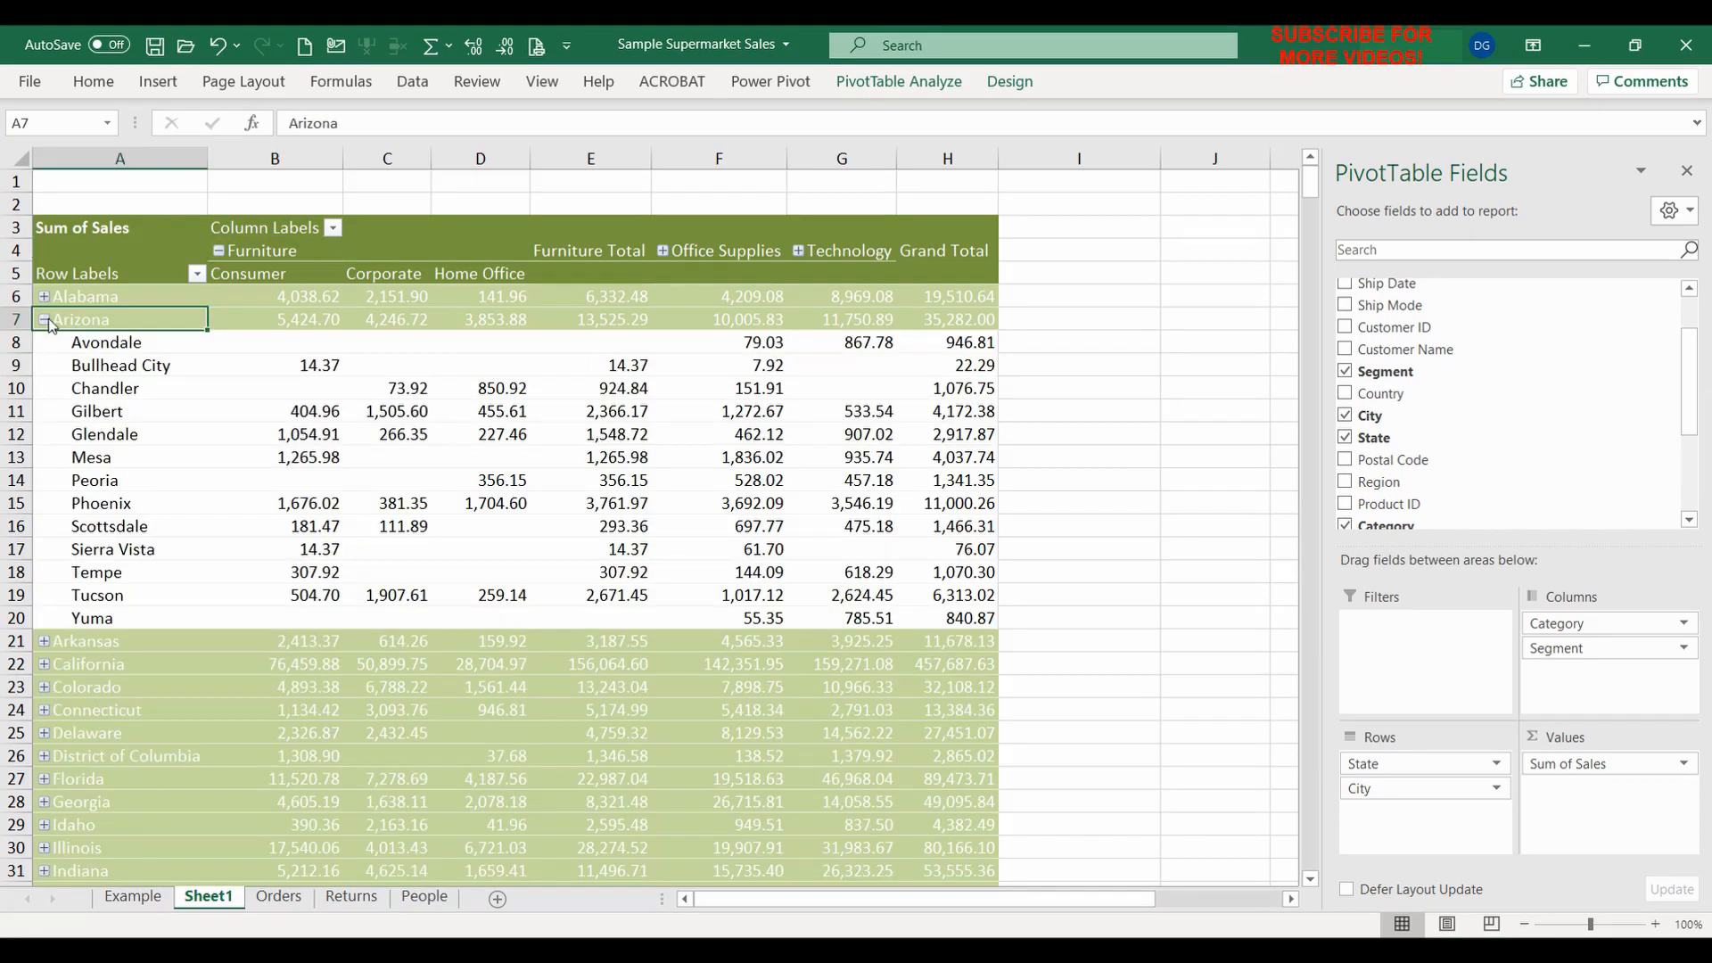
pyautogui.moveTo(488, 478)
pyautogui.click(331, 522)
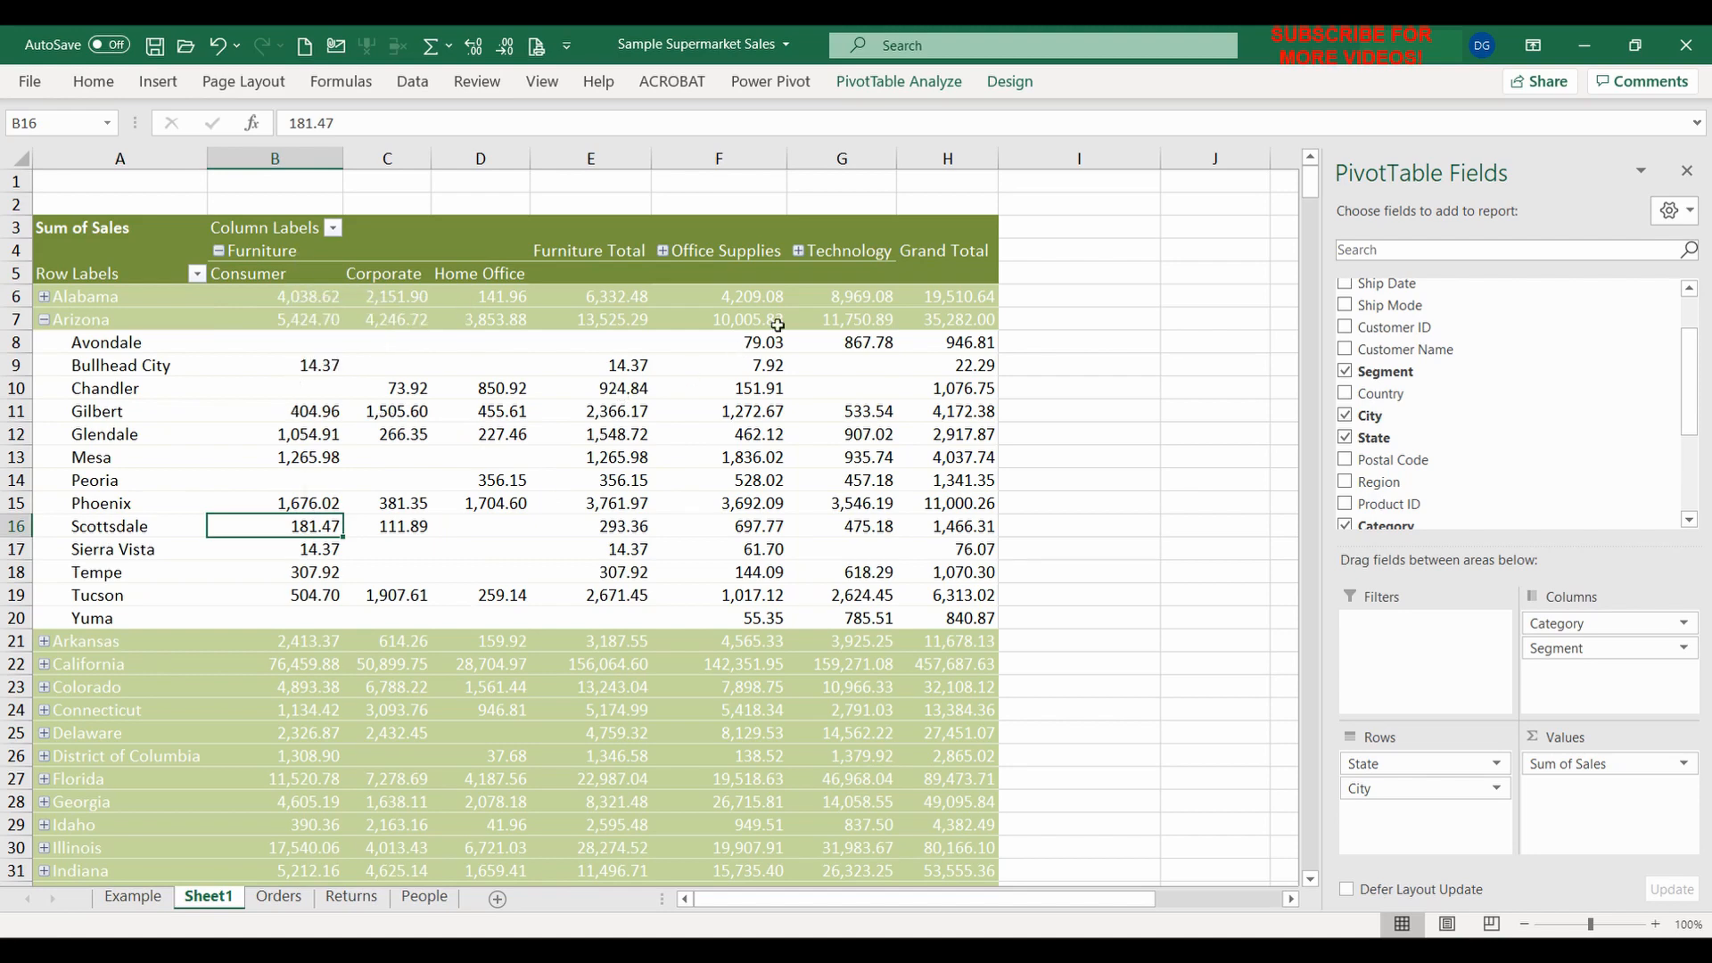
# Expand the Office Supplies category into its segments and compare Scottsdale's Consumer sales of furniture and office supplies
pyautogui.click(662, 253)
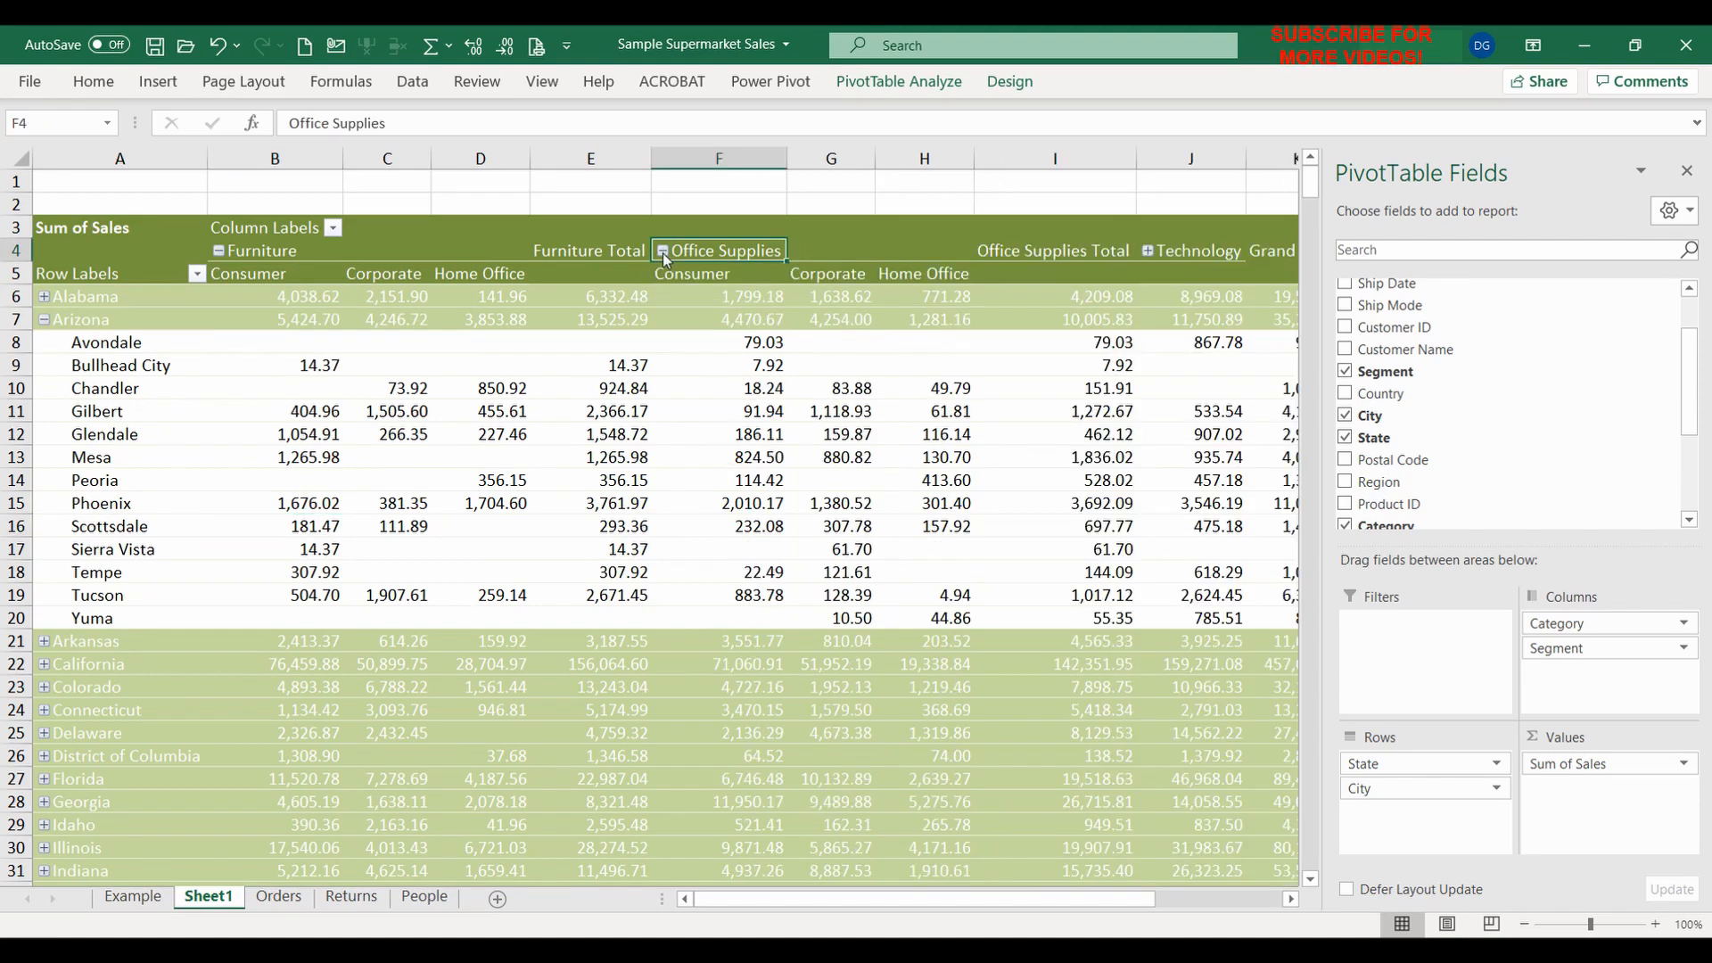
pyautogui.click(298, 525)
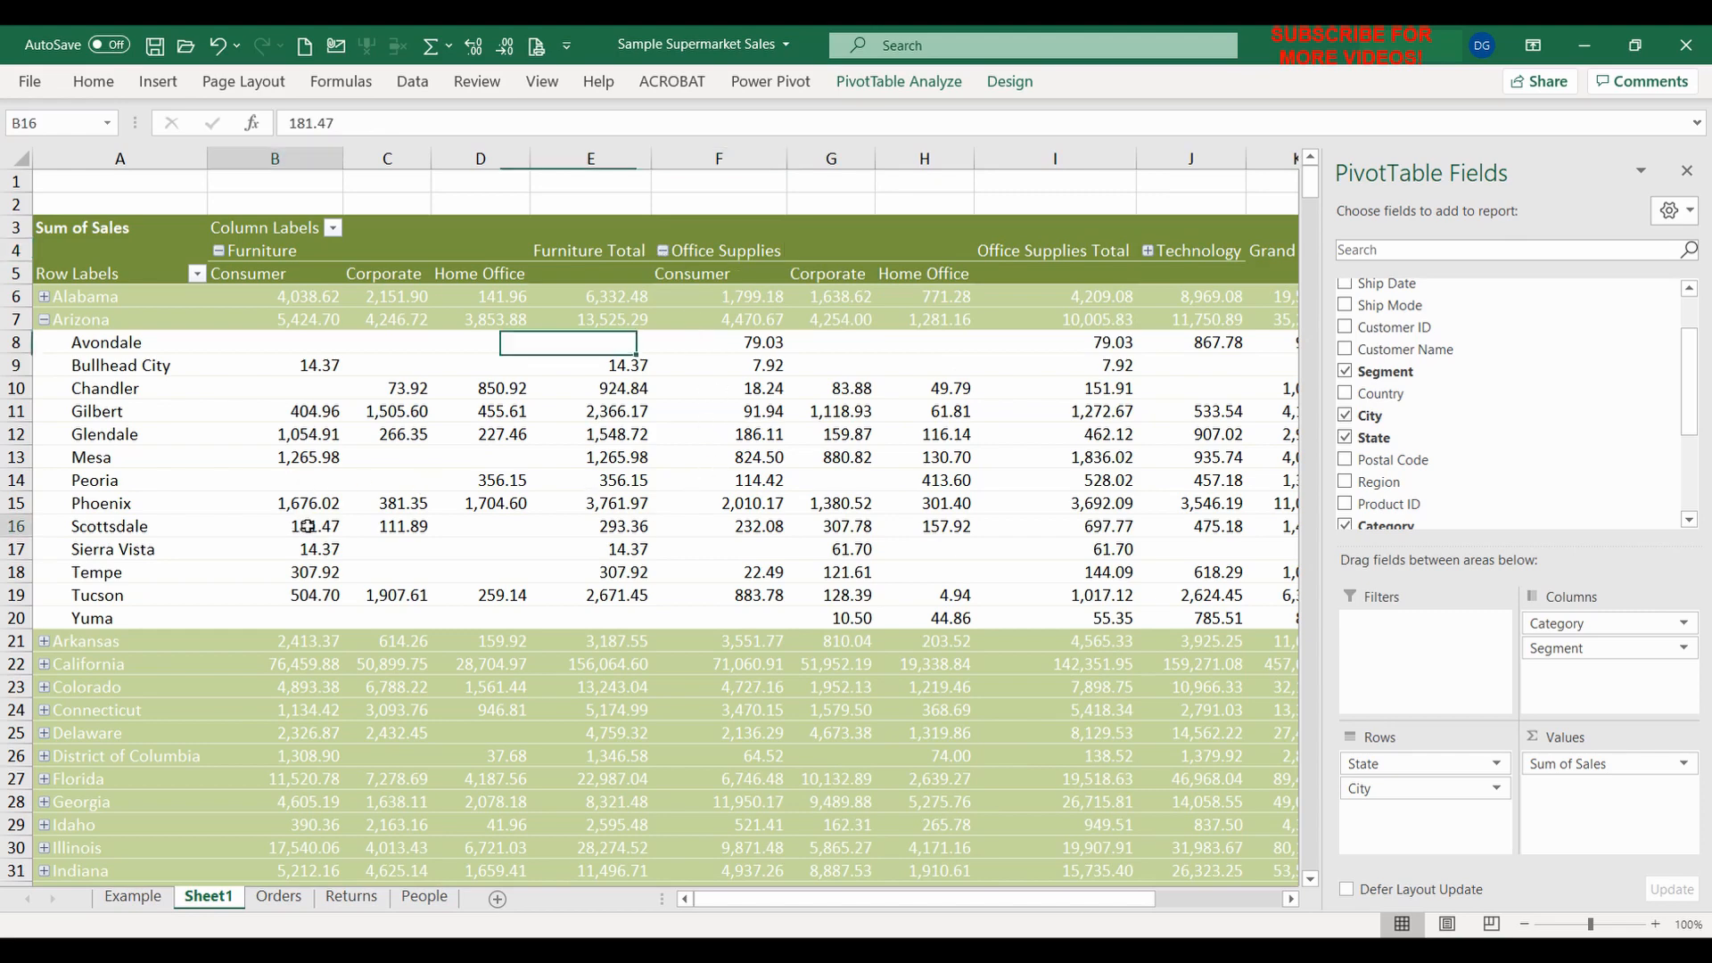
pyautogui.click(740, 523)
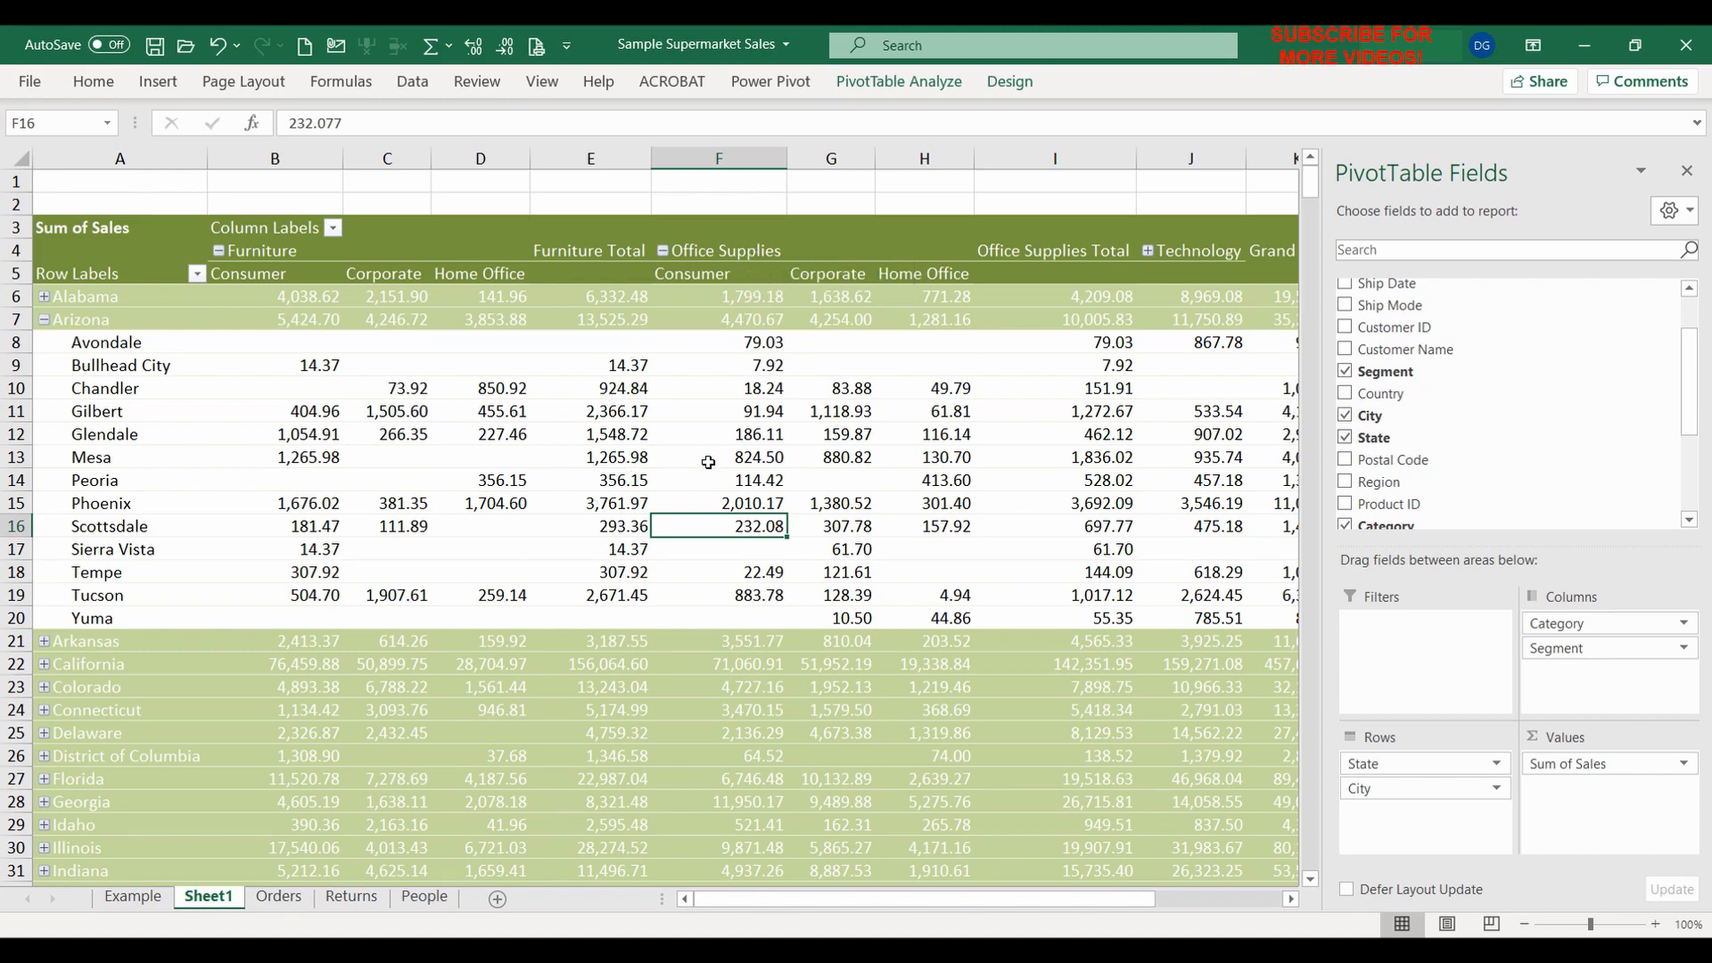
pyautogui.moveTo(772, 482)
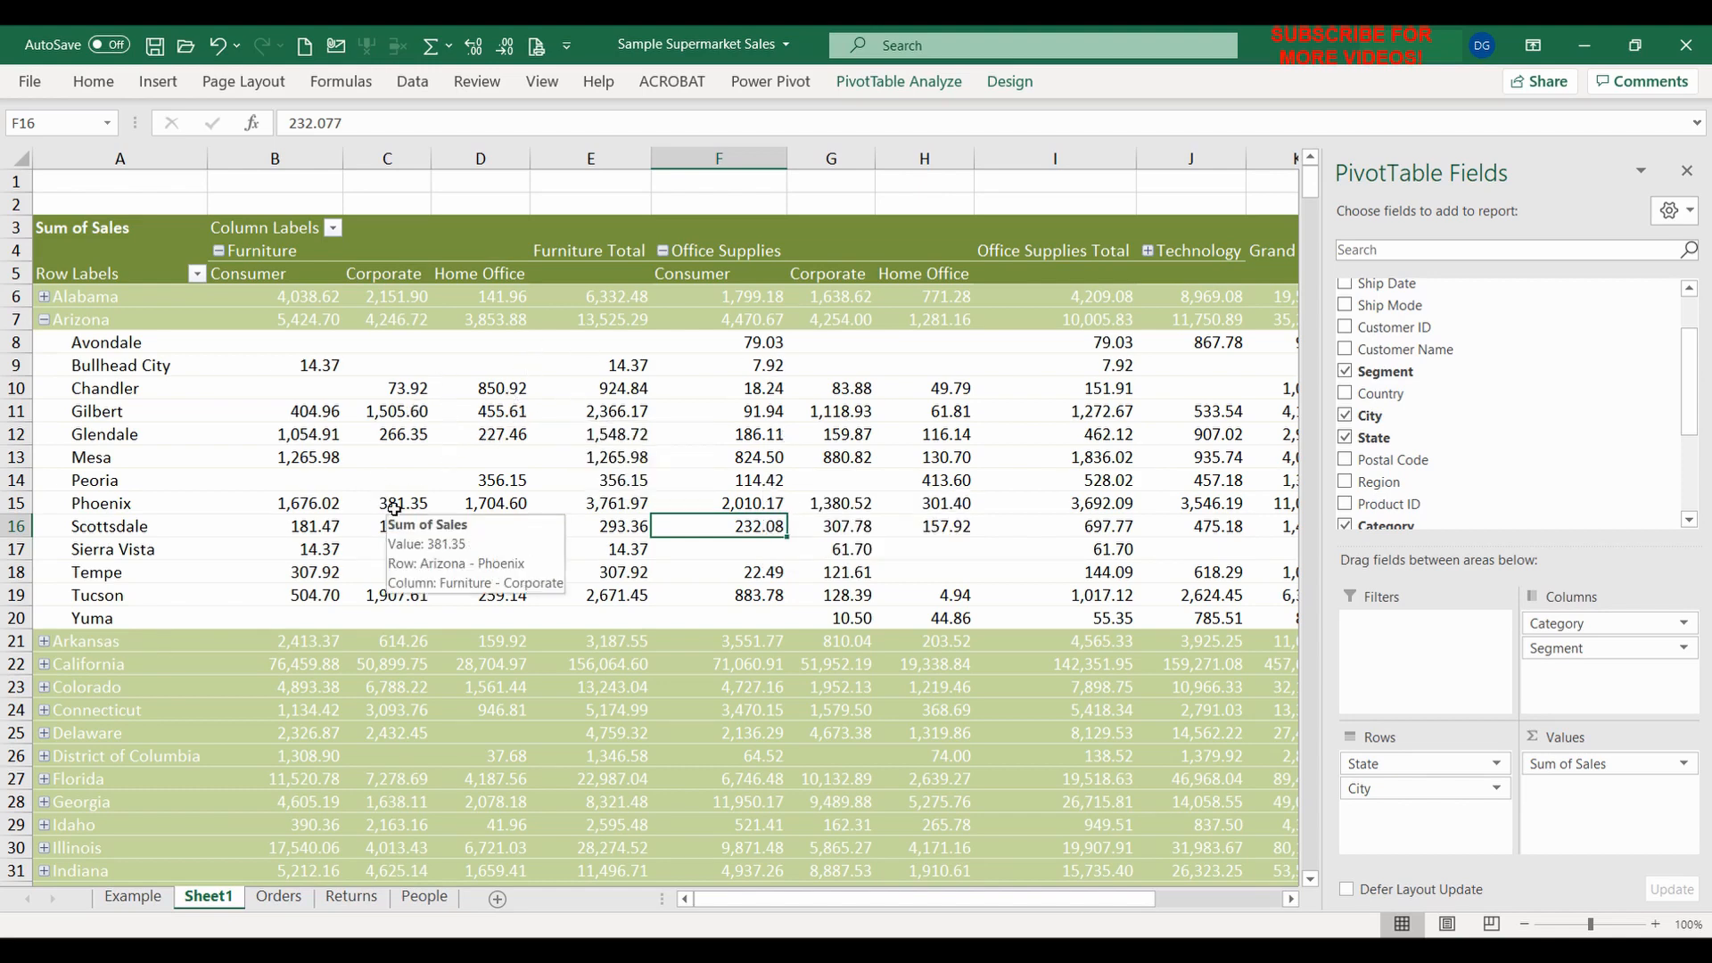
pyautogui.moveTo(452, 515)
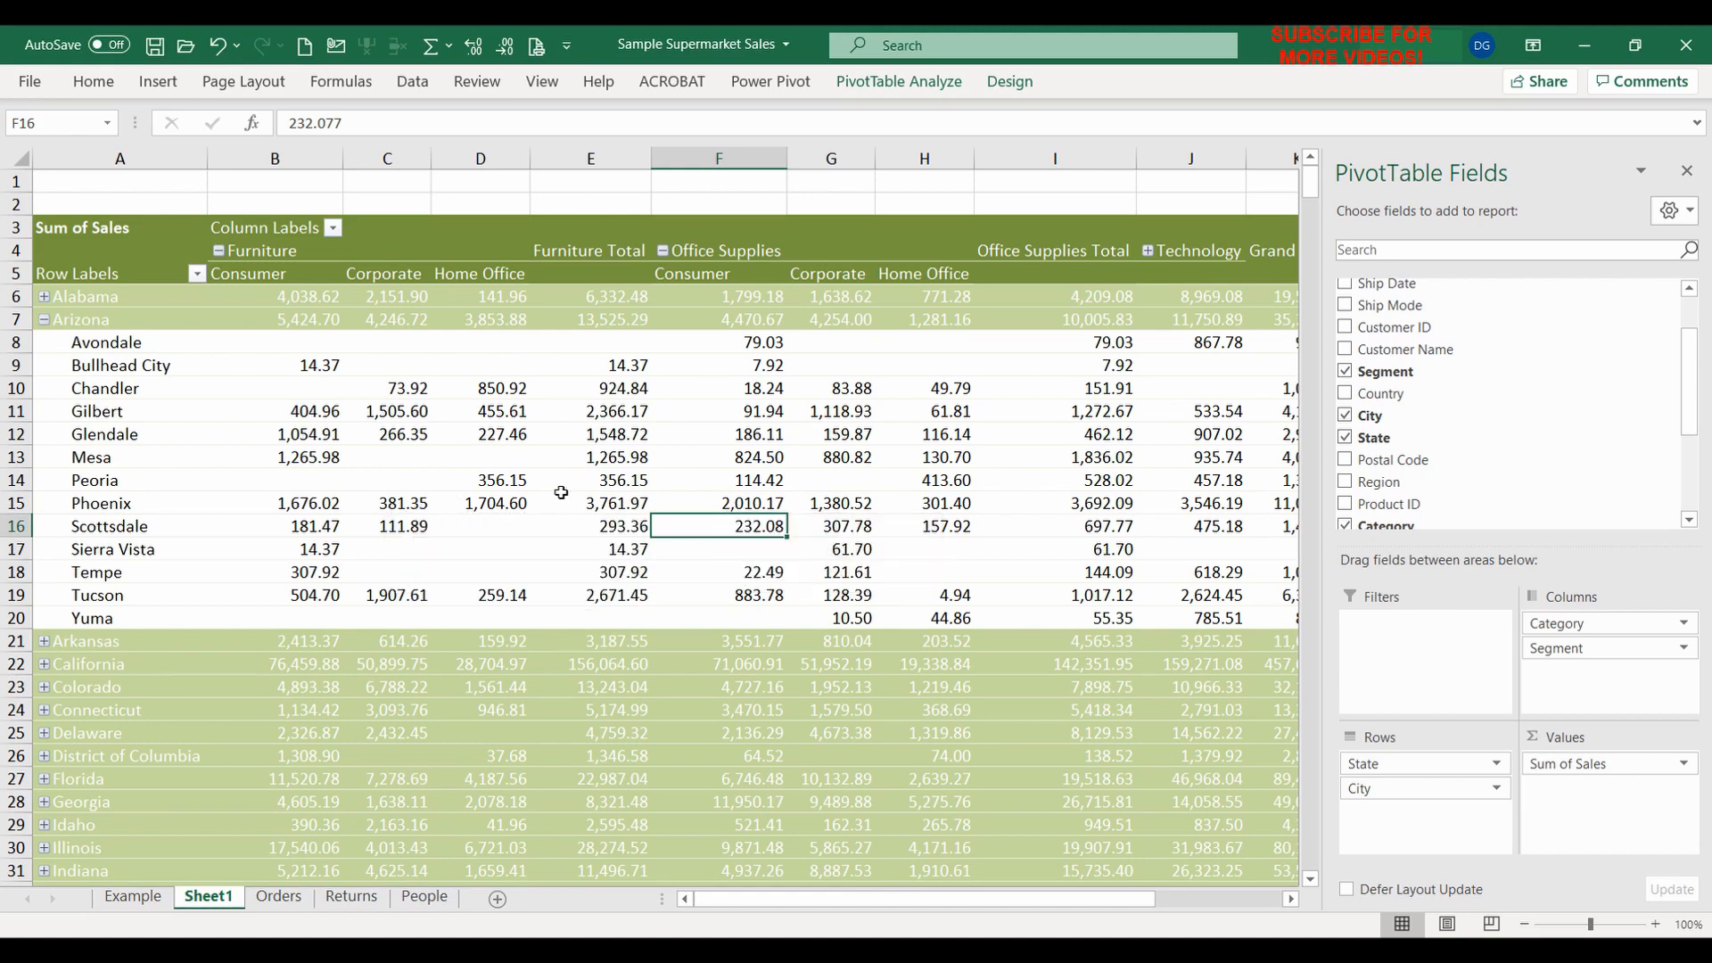
pyautogui.moveTo(650, 493)
pyautogui.moveTo(668, 560)
# Remove the Category field from the PivotTable's columns and collapse the Arizona row
pyautogui.click(1684, 624)
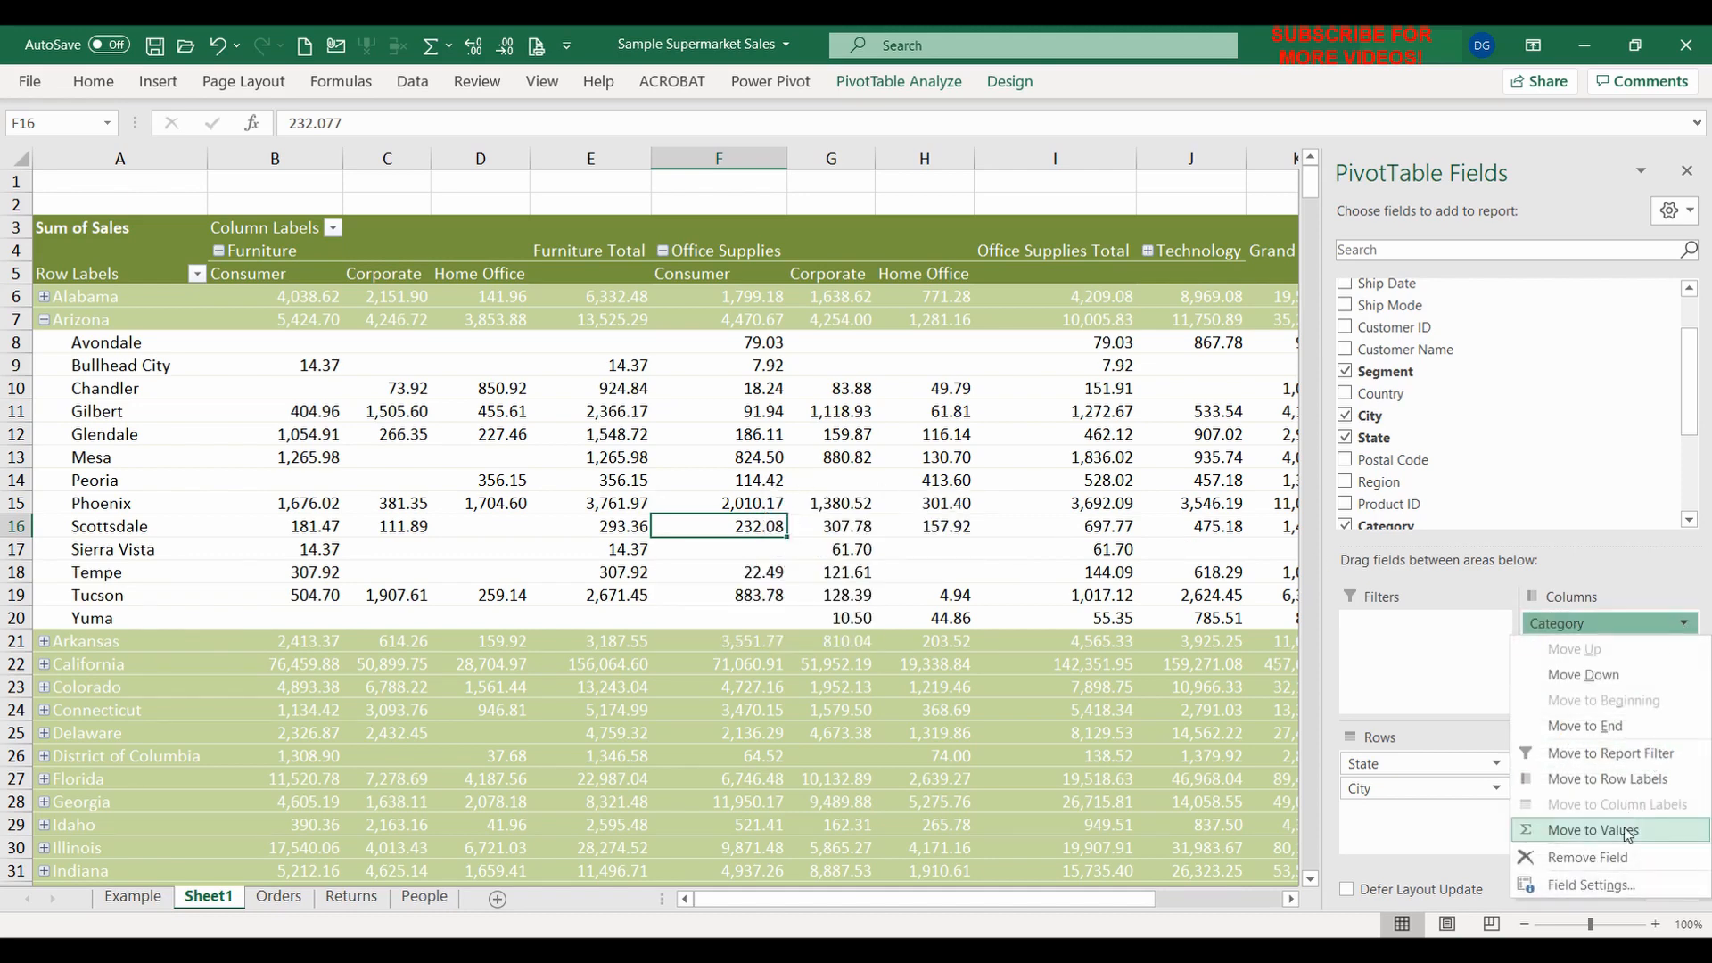
pyautogui.click(1620, 860)
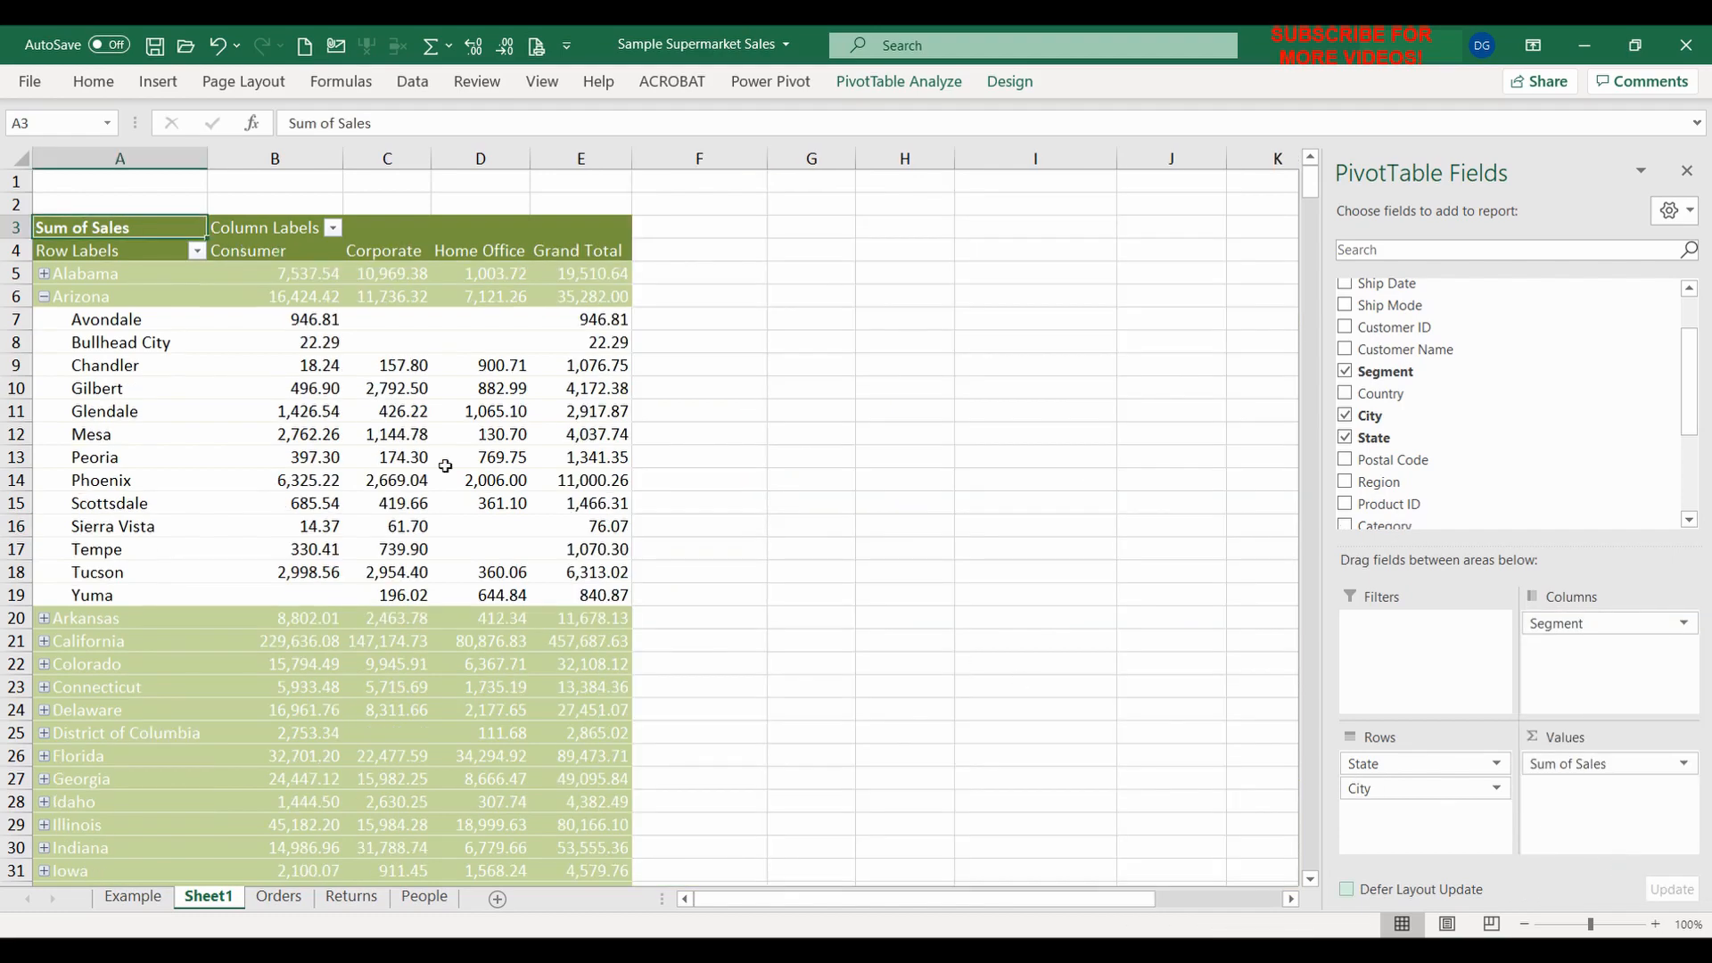
pyautogui.click(43, 297)
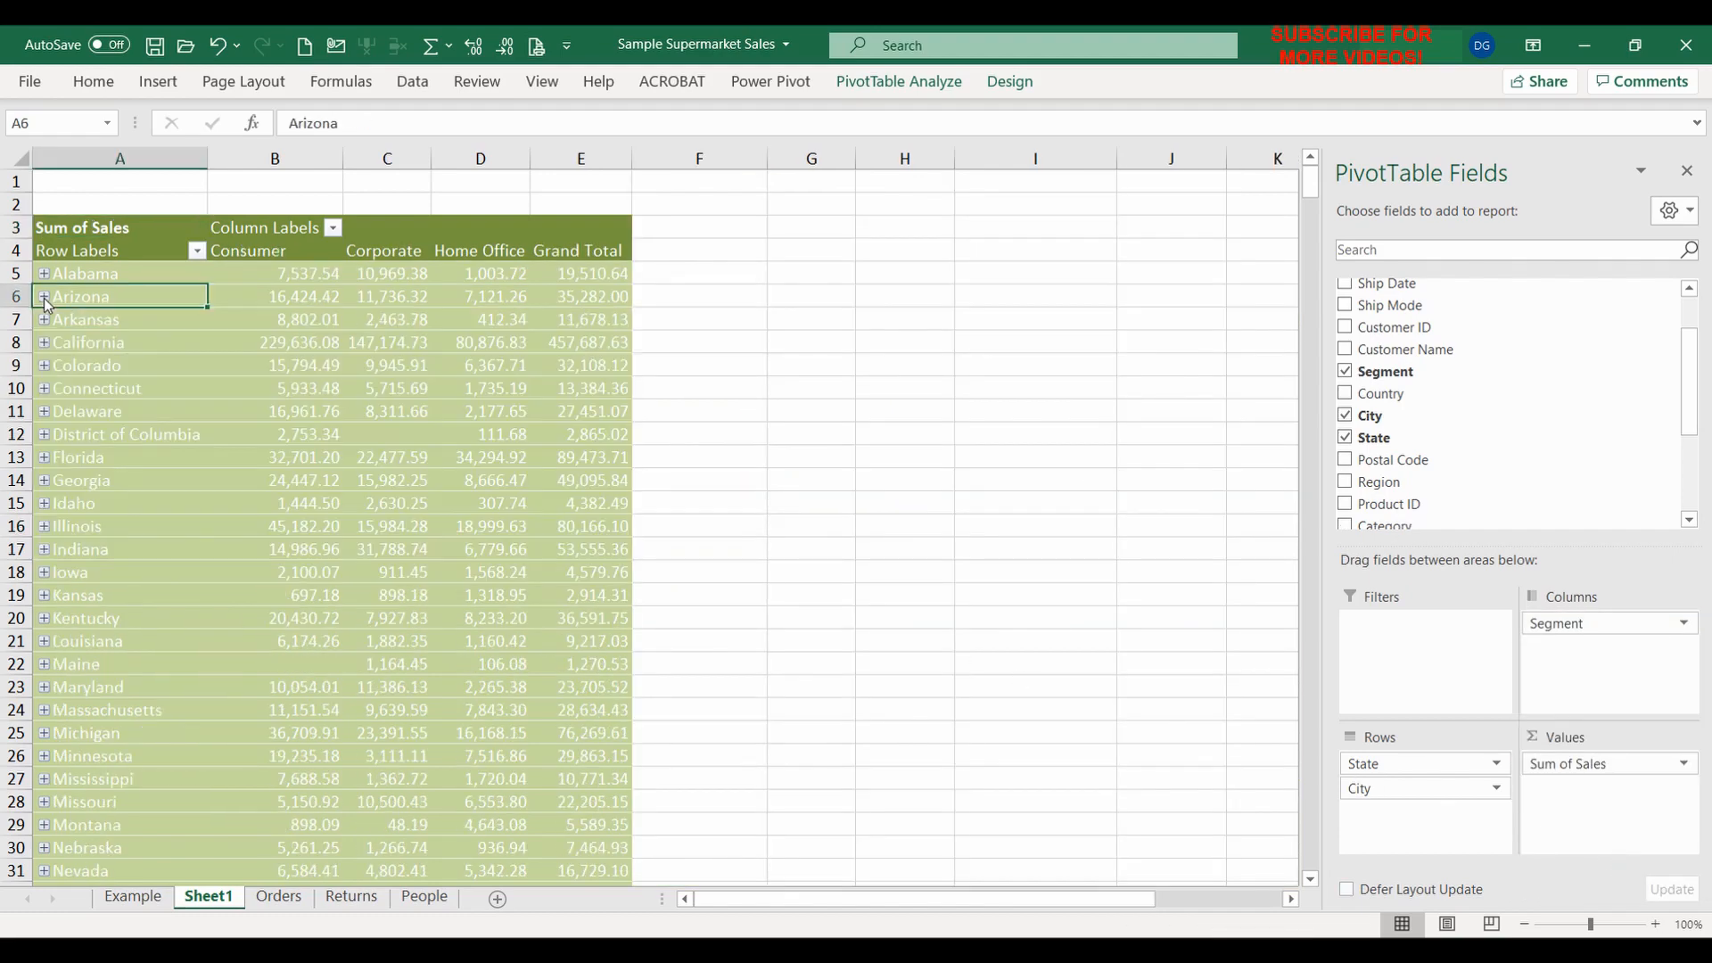
# Sort the State row labels in descending order by Sum of Sales
pyautogui.click(167, 343)
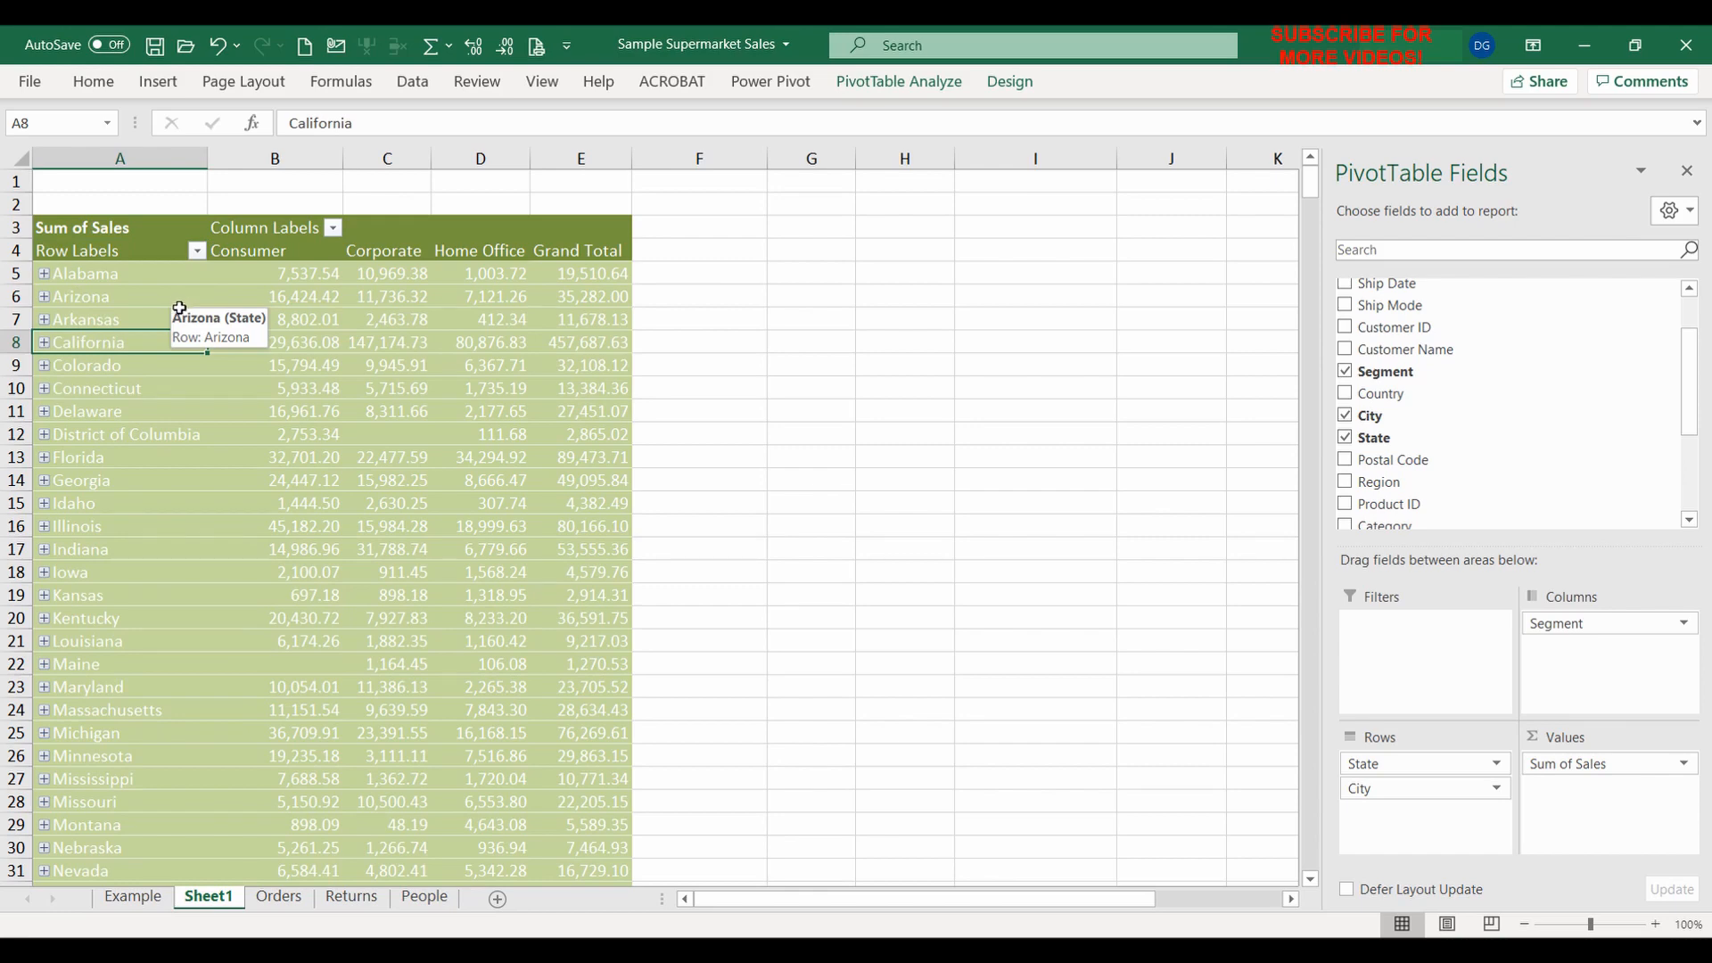
pyautogui.click(198, 252)
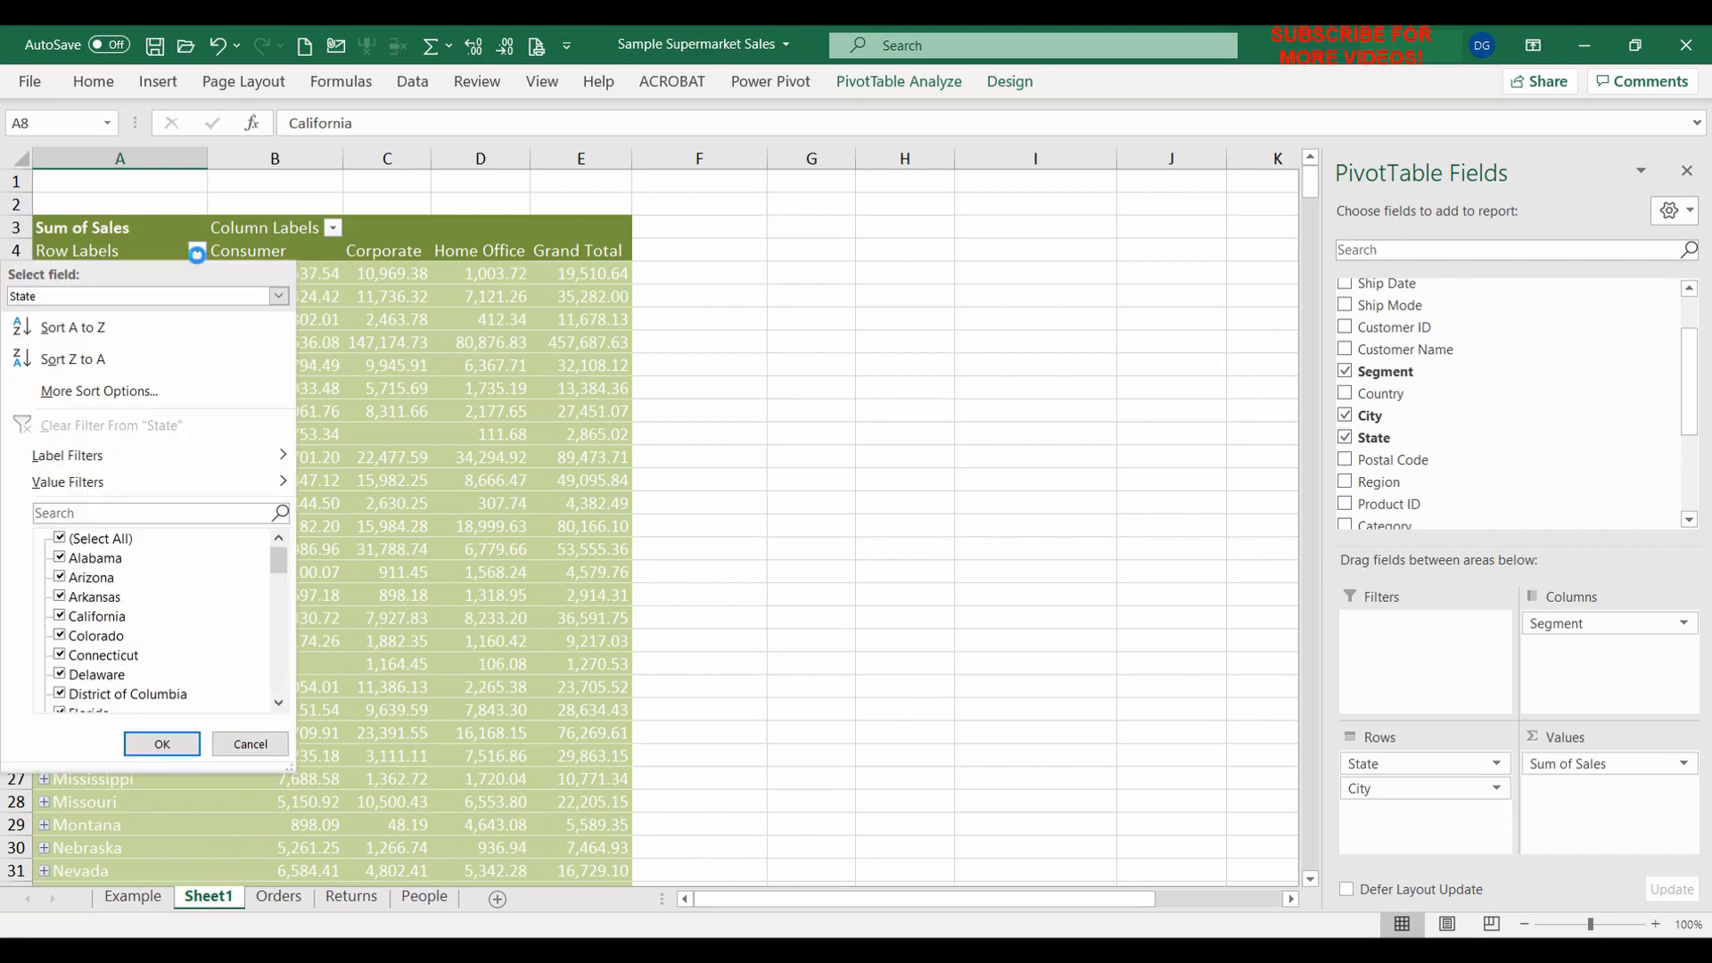
pyautogui.click(196, 395)
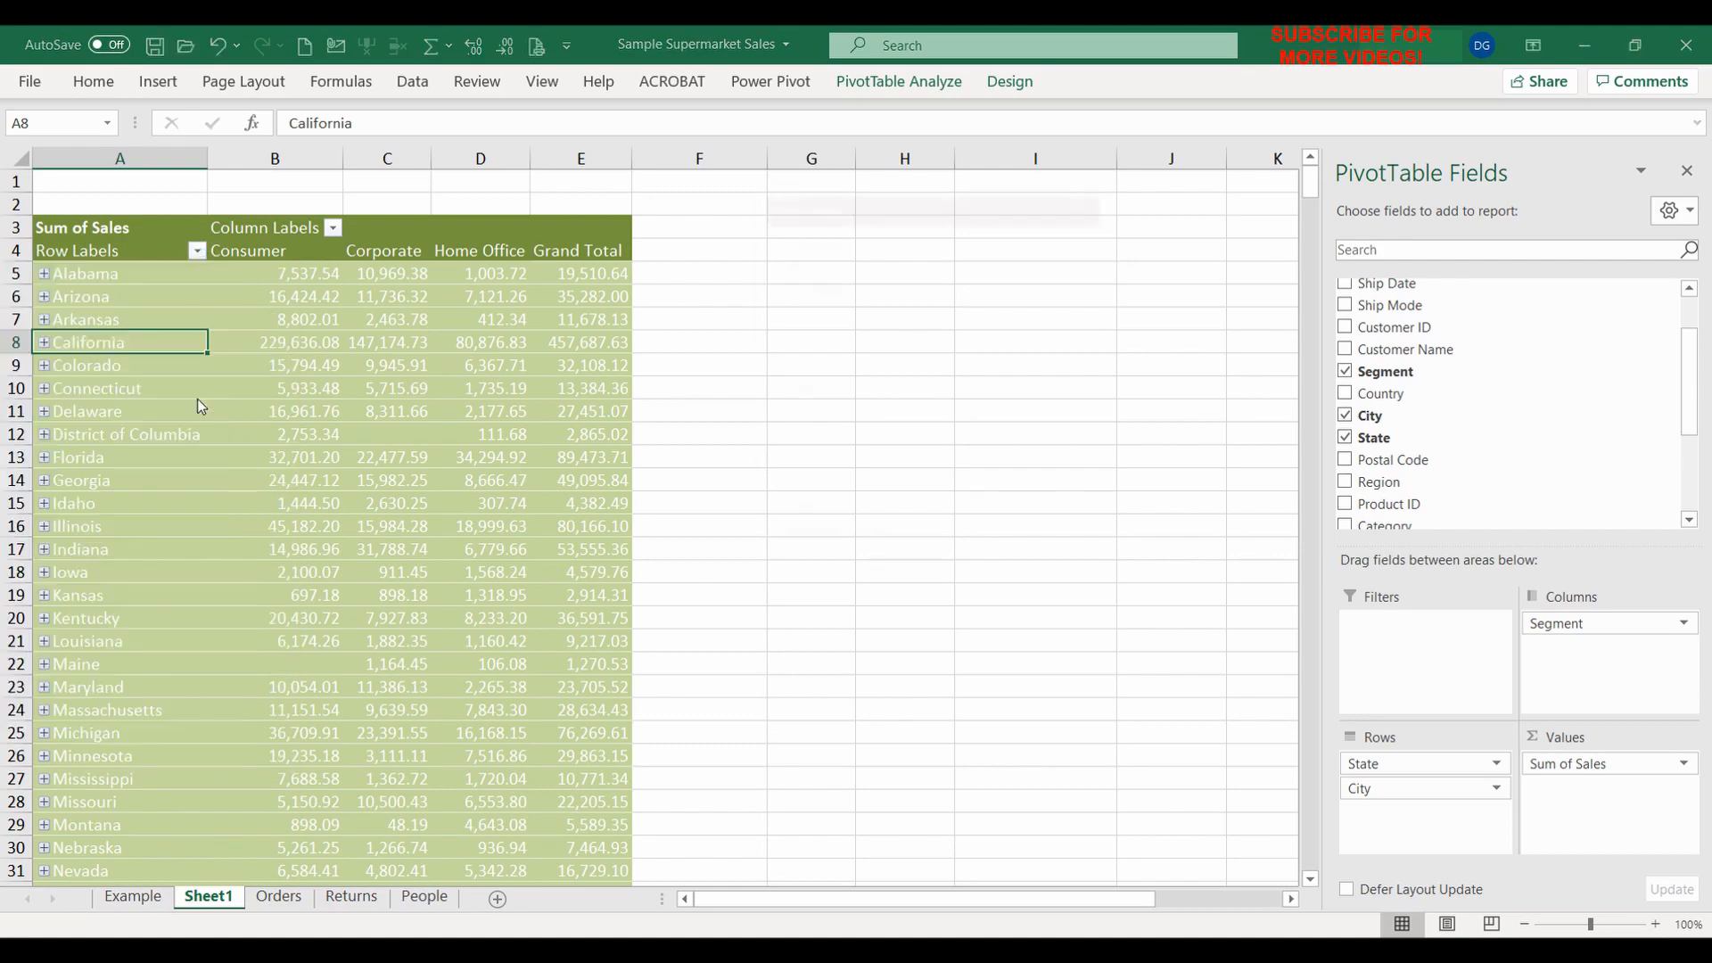
pyautogui.click(807, 333)
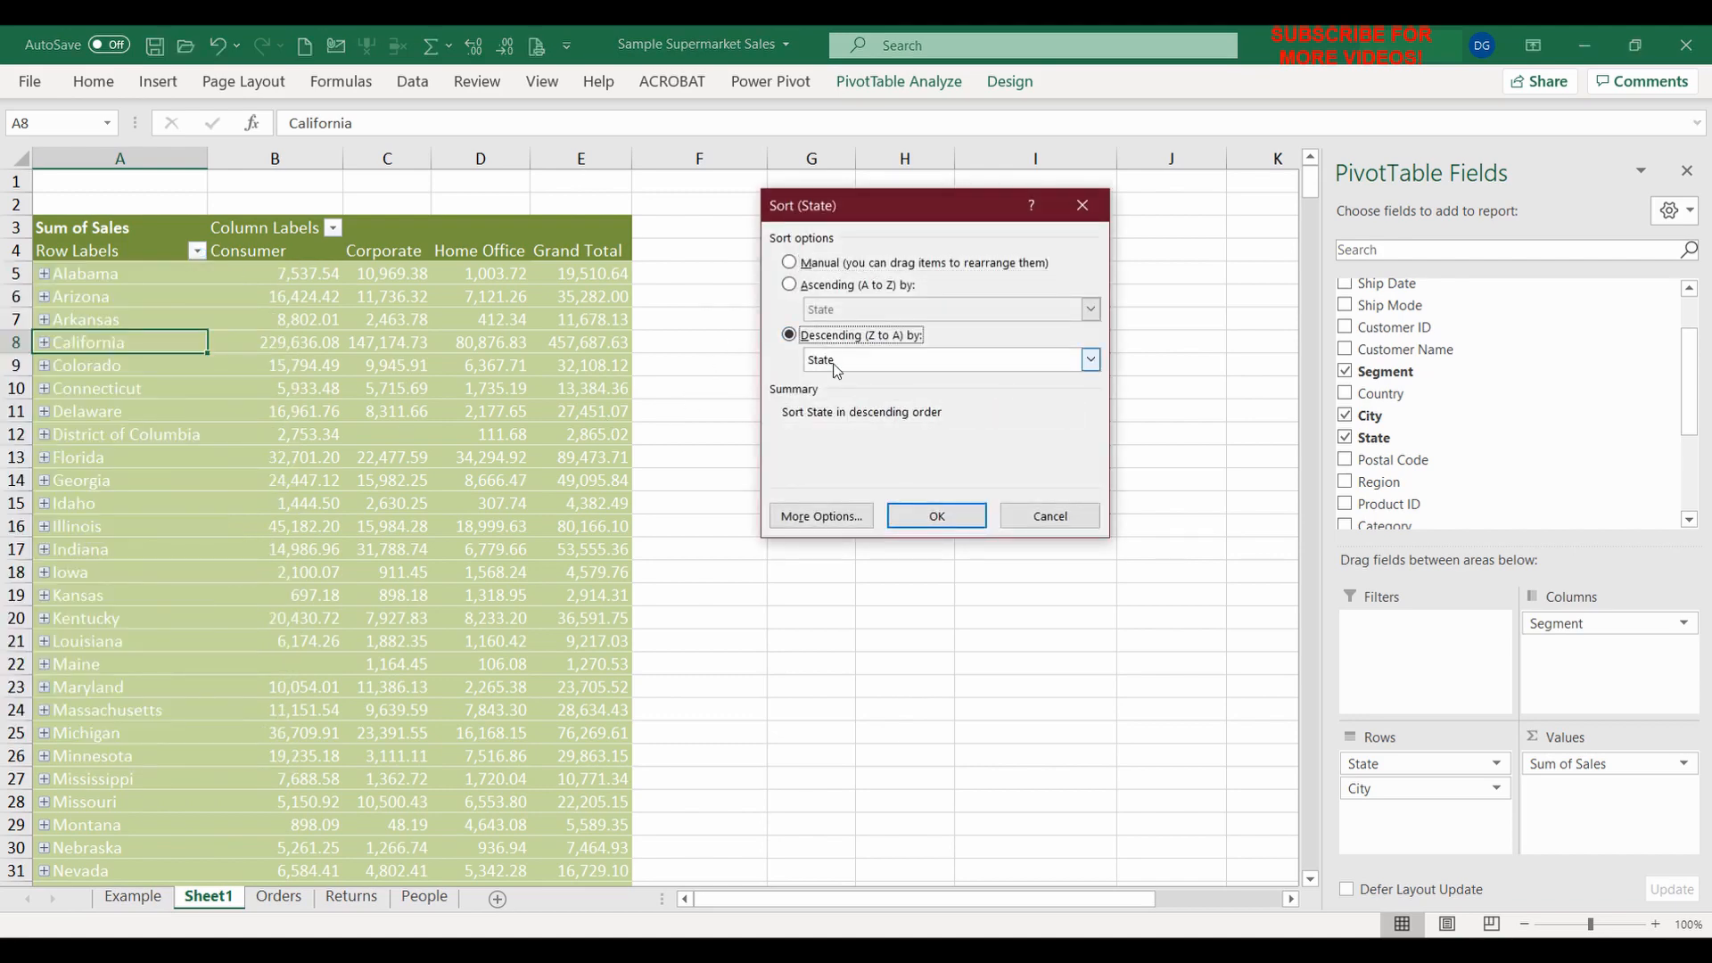
pyautogui.click(1089, 359)
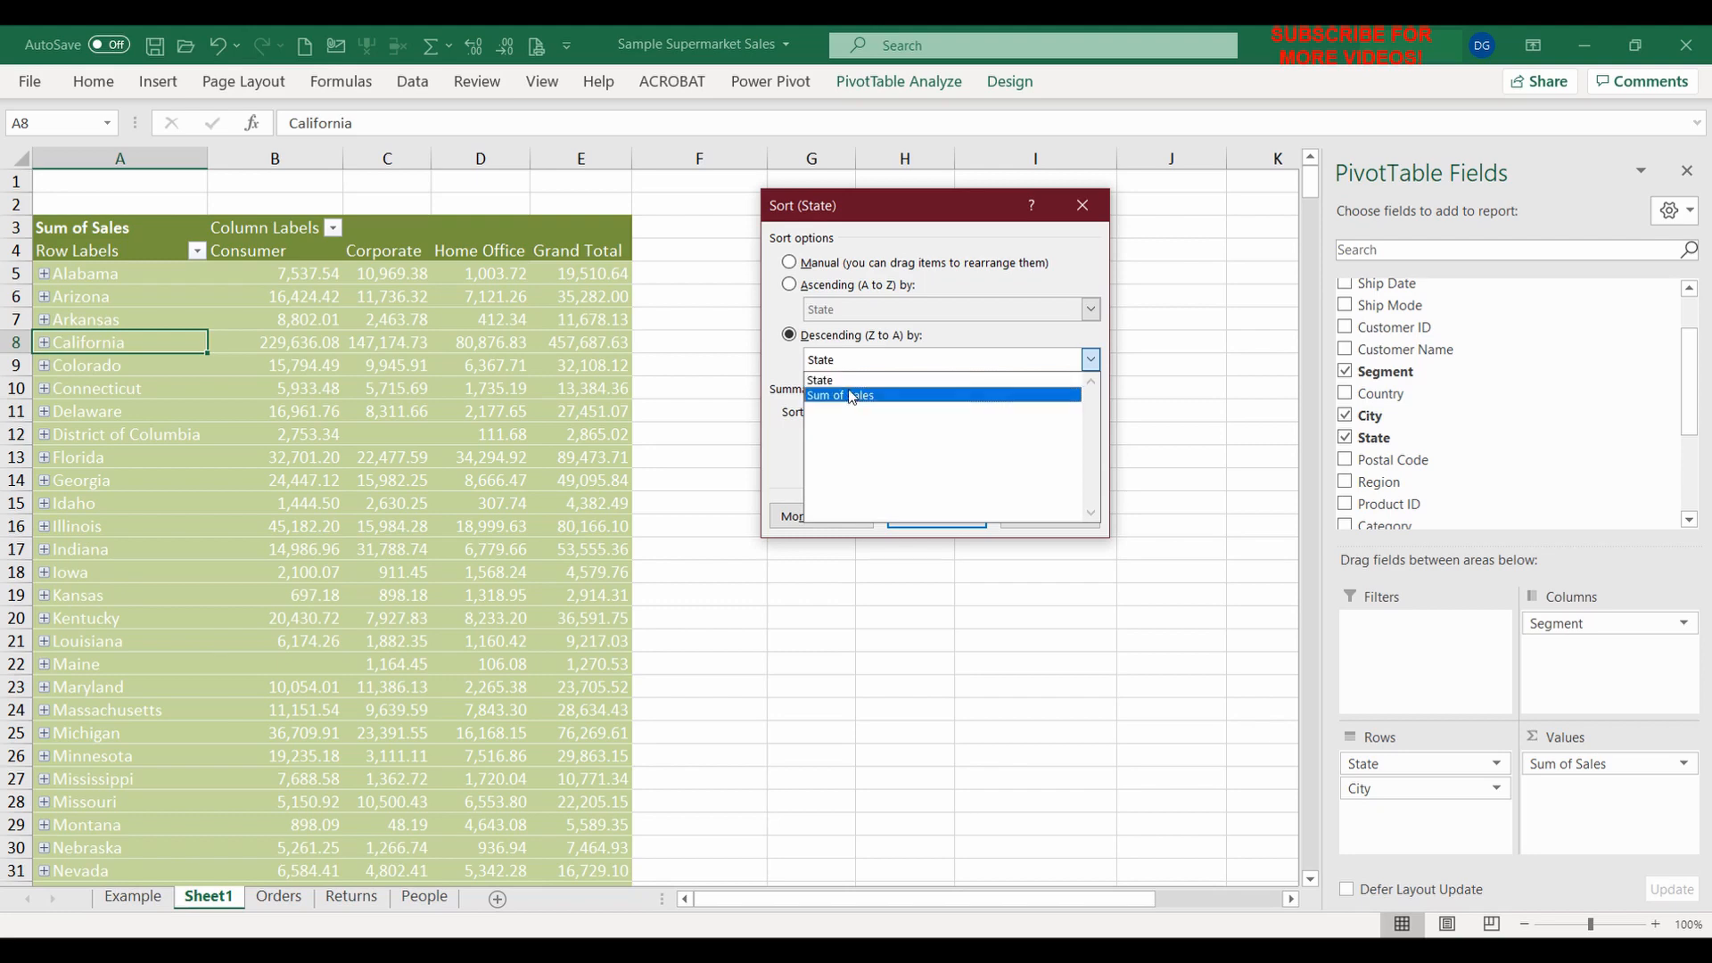
pyautogui.click(849, 396)
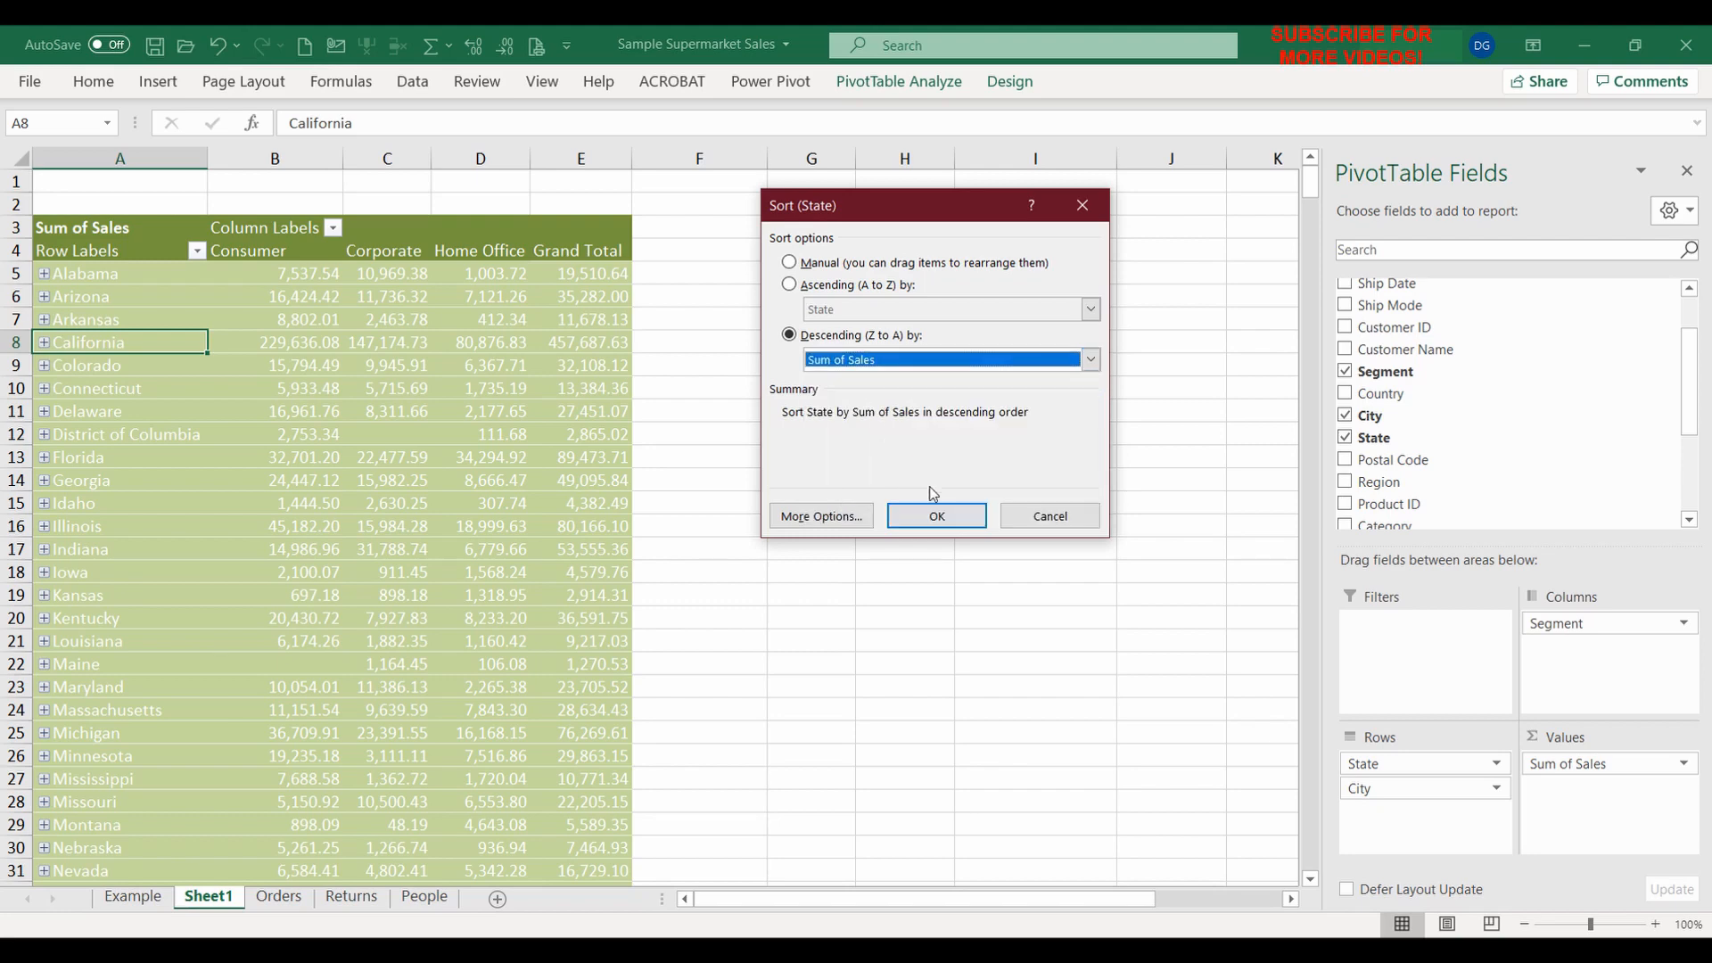
pyautogui.click(937, 516)
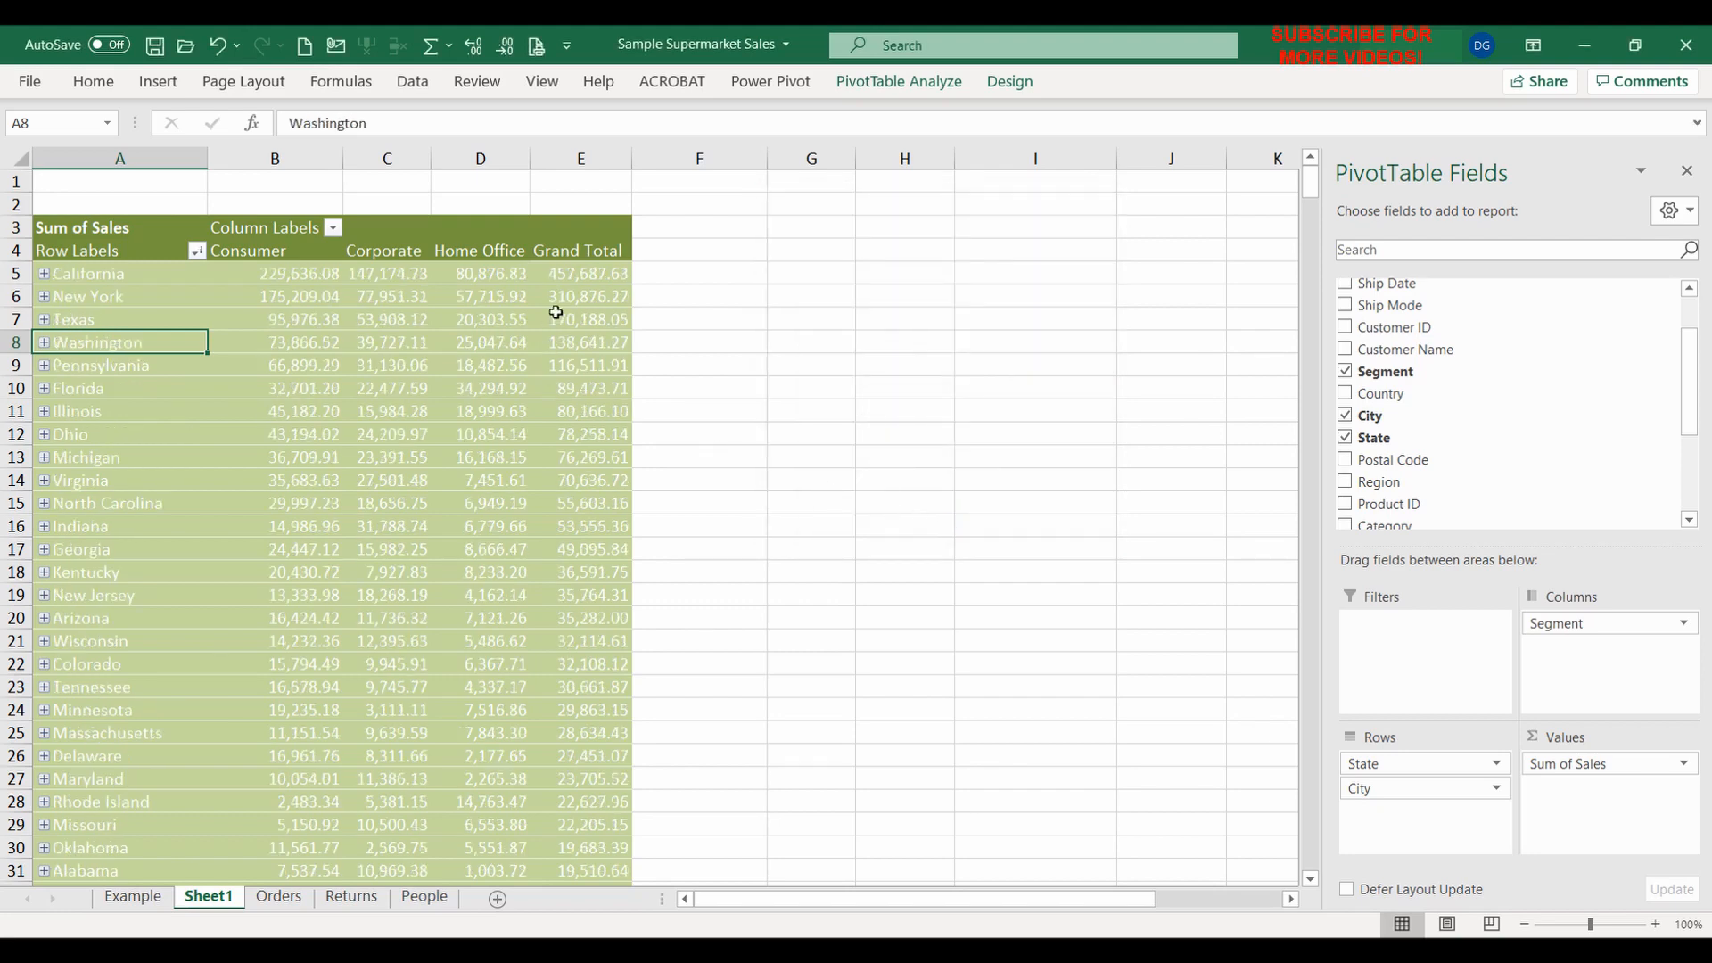
# Examine the grand totals for California, New York and Texas in the sorted PivotTable
pyautogui.moveTo(115, 280); pyautogui.dragTo(601, 310)
pyautogui.moveTo(598, 272)
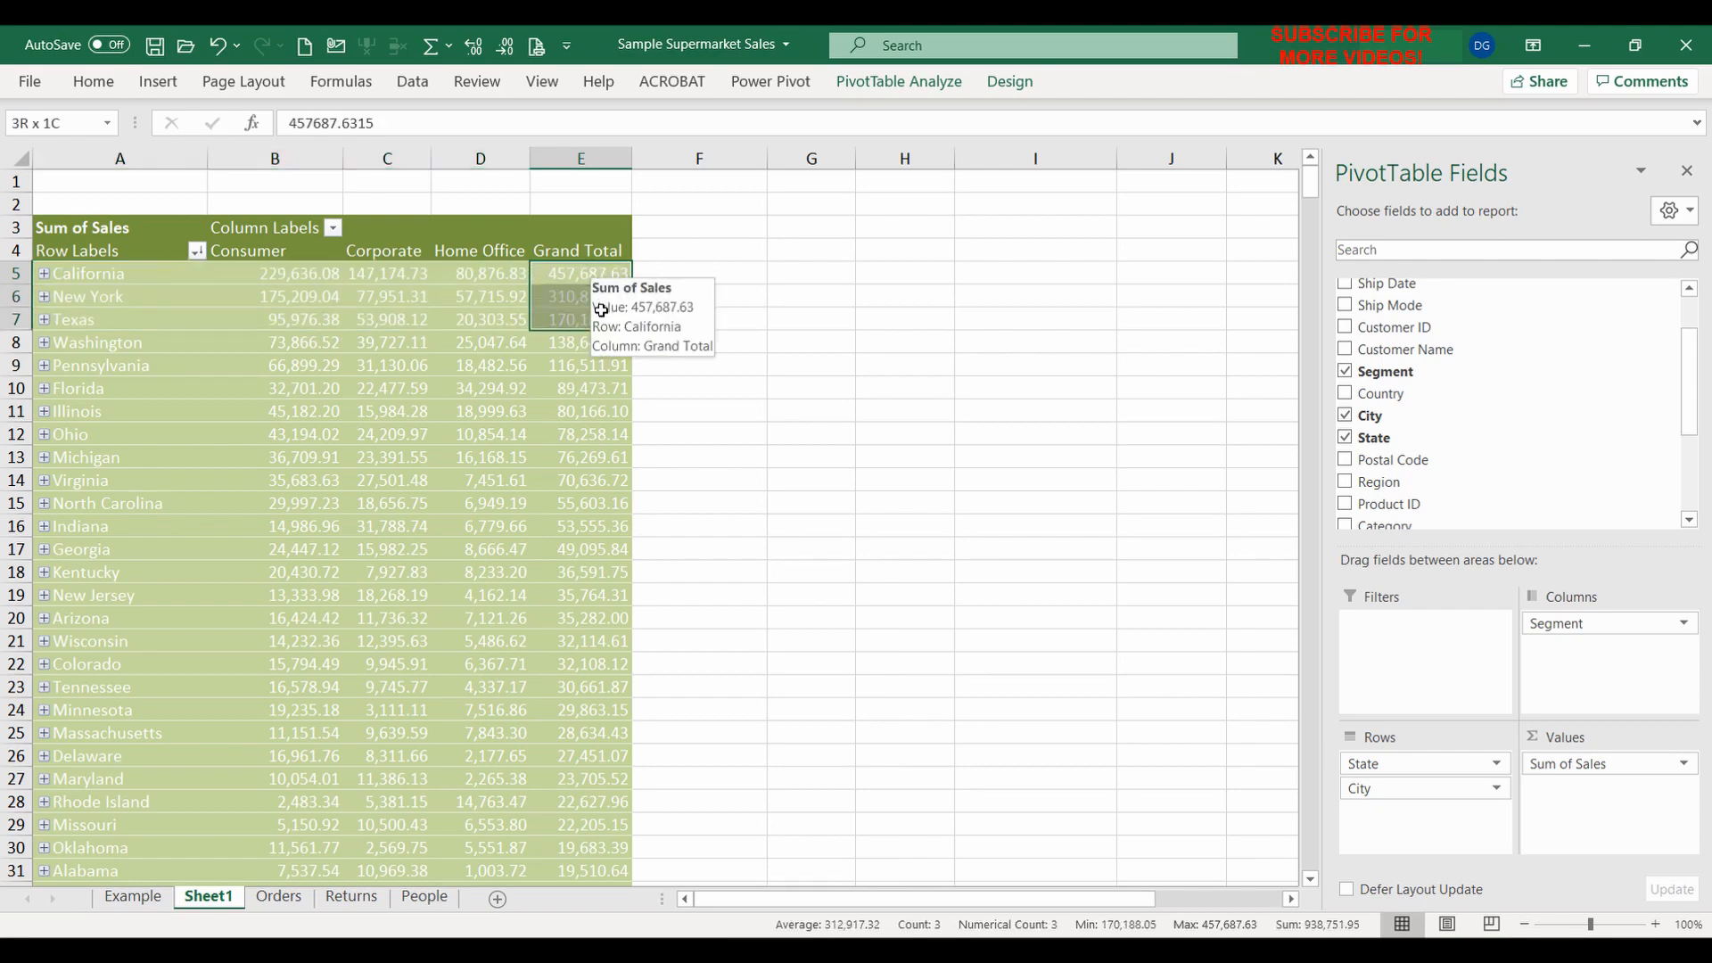
pyautogui.click(305, 323)
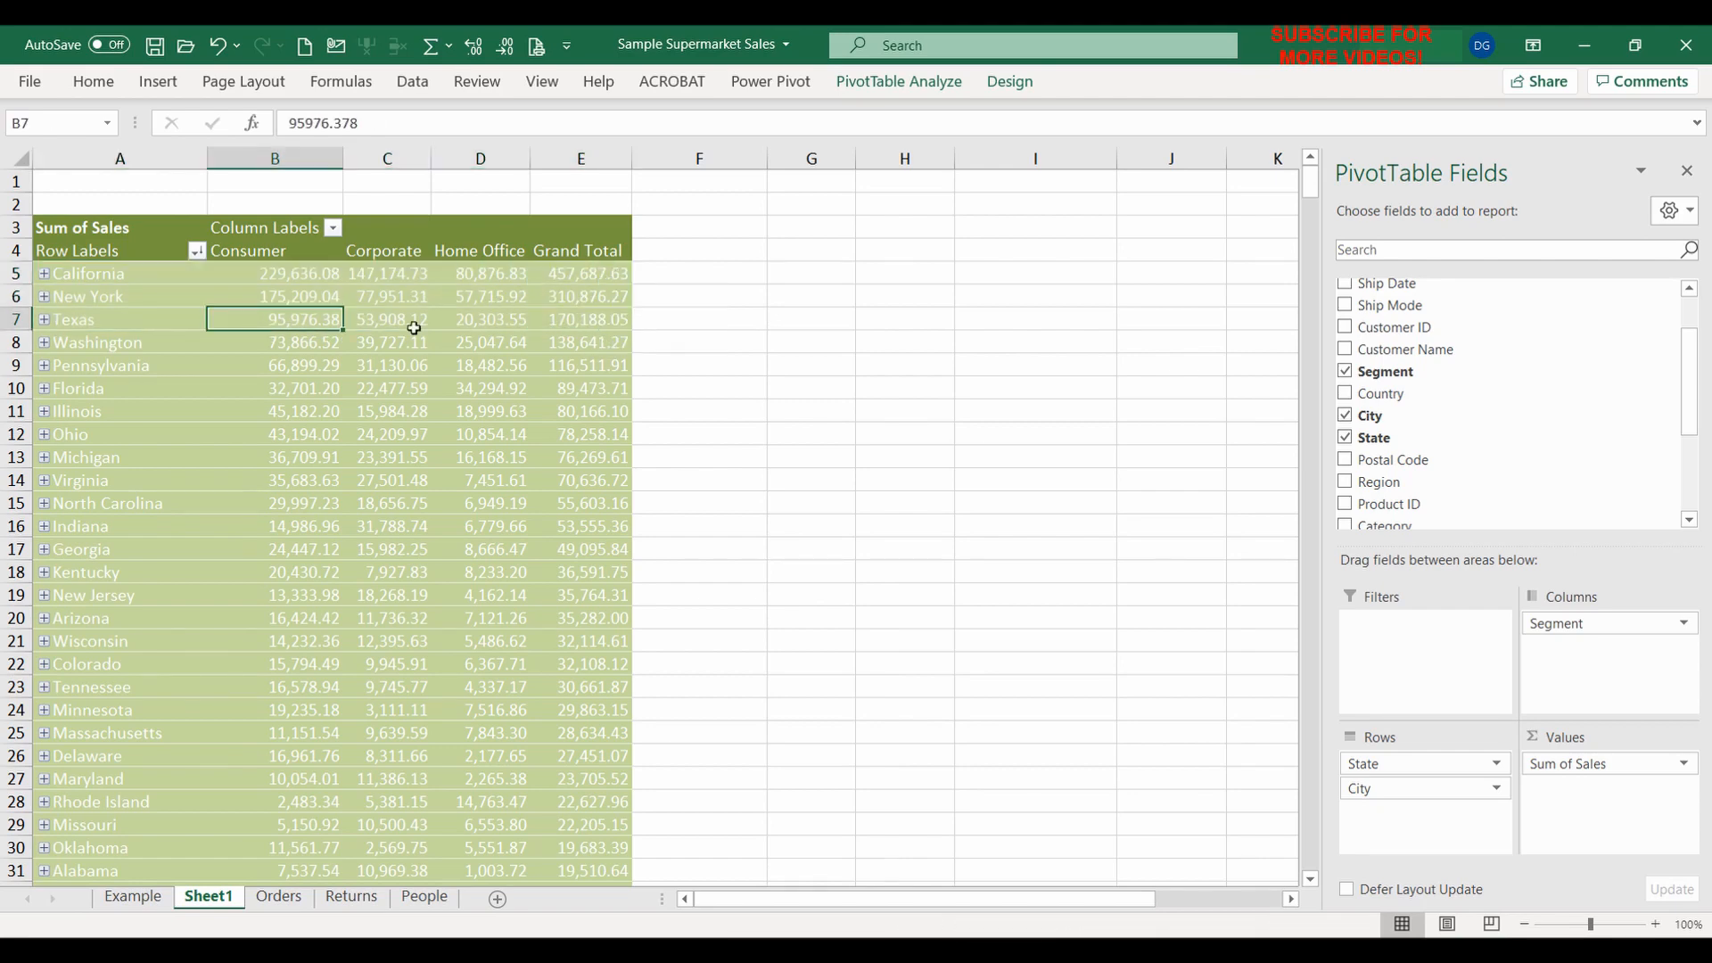
pyautogui.click(194, 286)
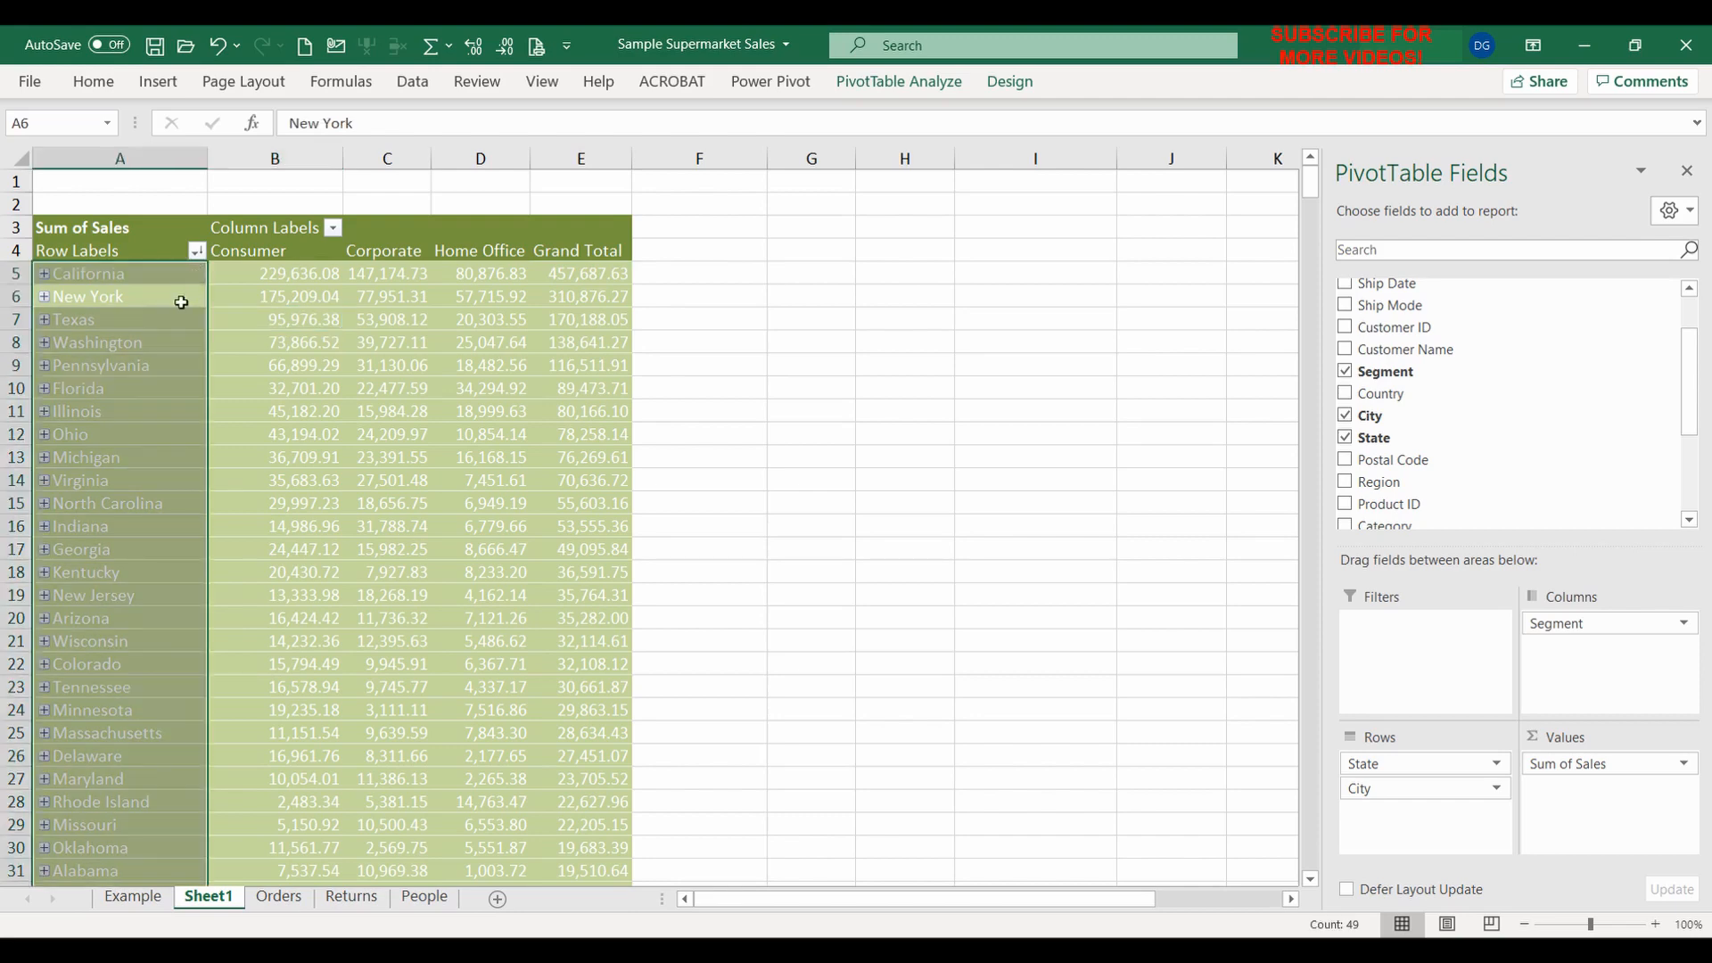
pyautogui.click(180, 302)
# Apply a Top 10 value filter to the State field, showing the top 10 items by Sum of Sales
pyautogui.click(200, 253)
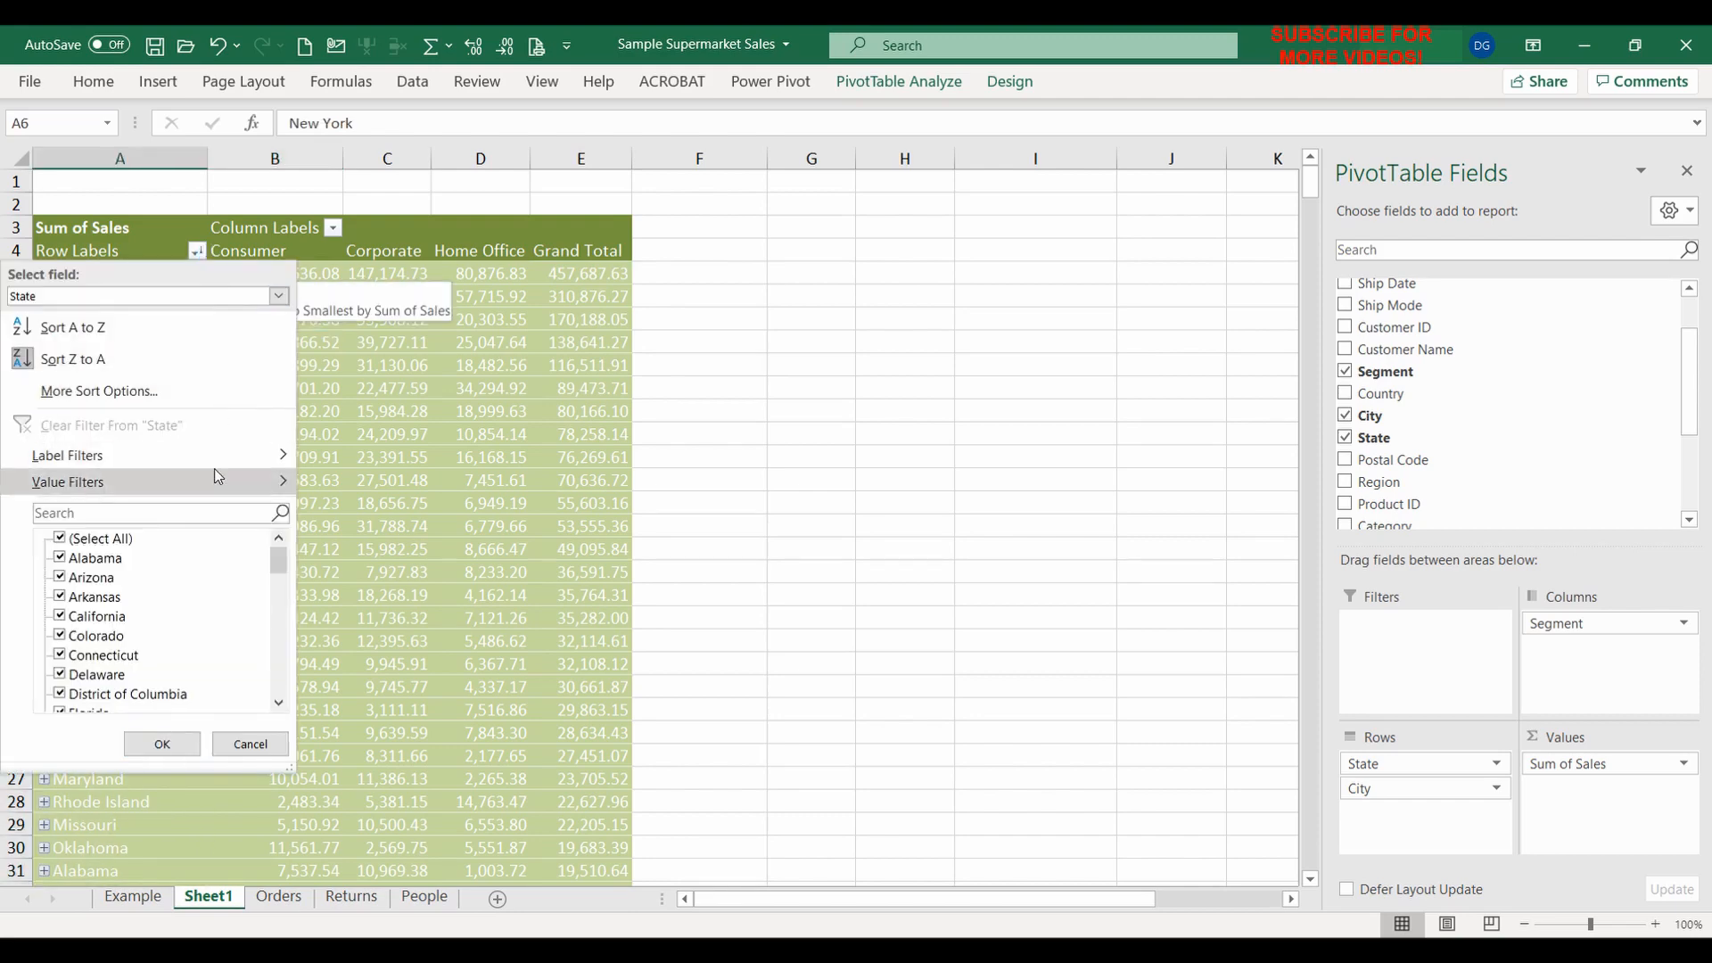
pyautogui.moveTo(214, 471)
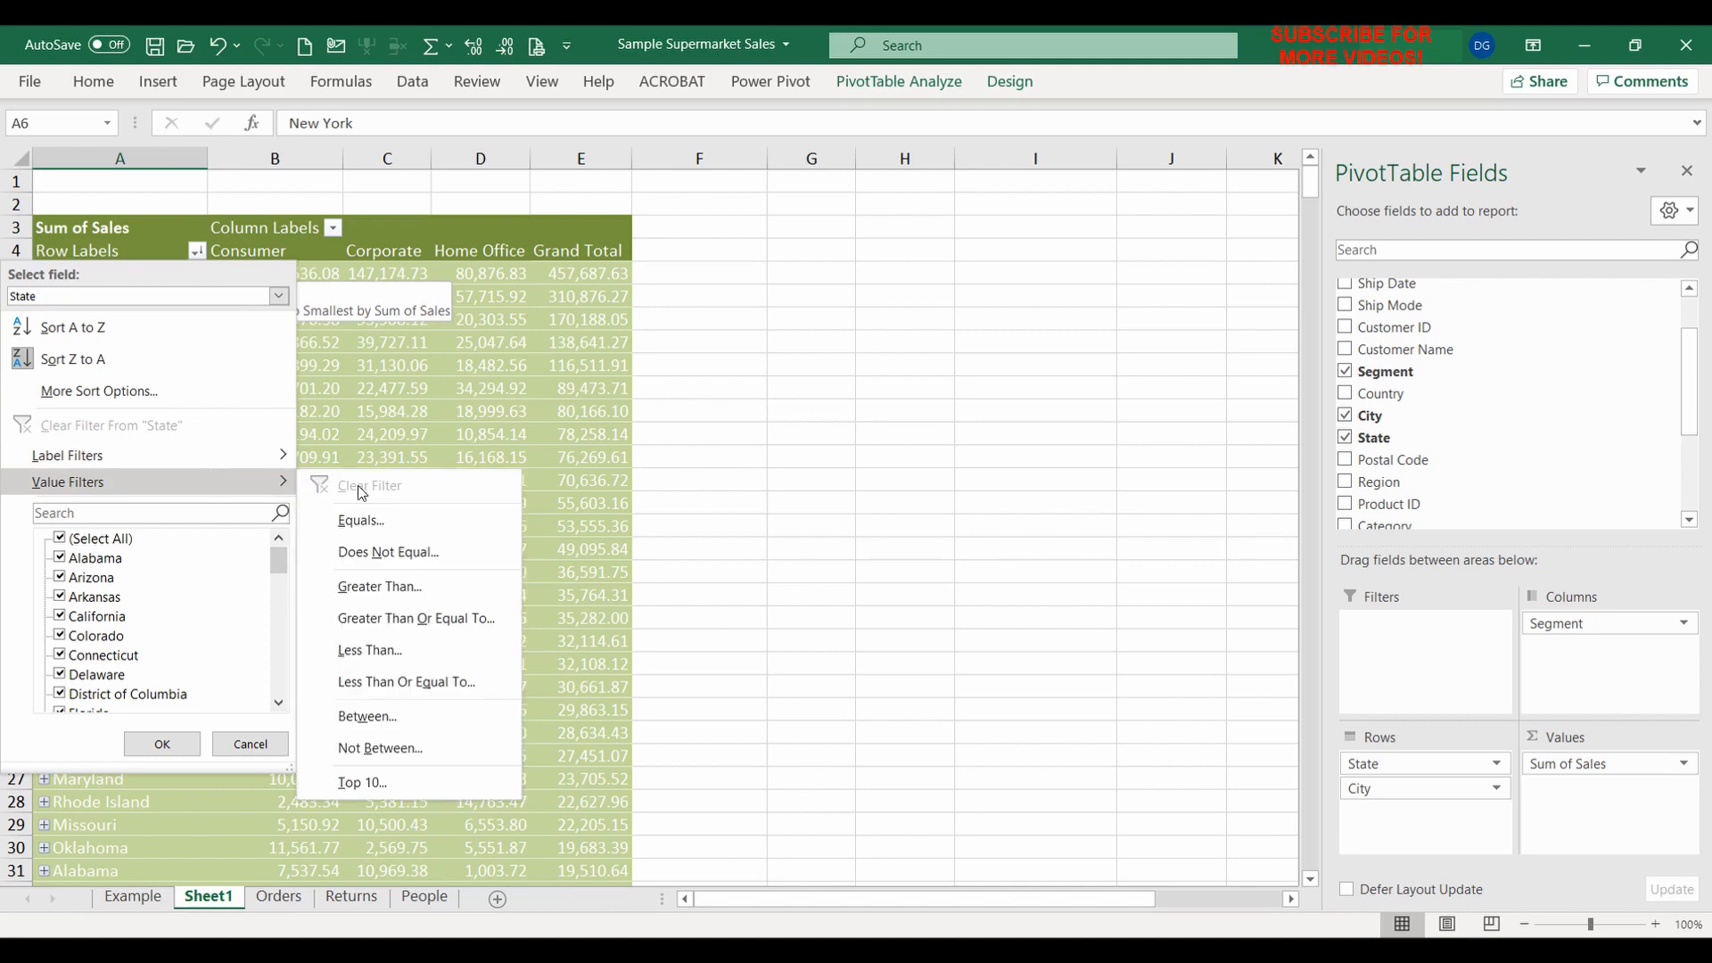
pyautogui.click(439, 776)
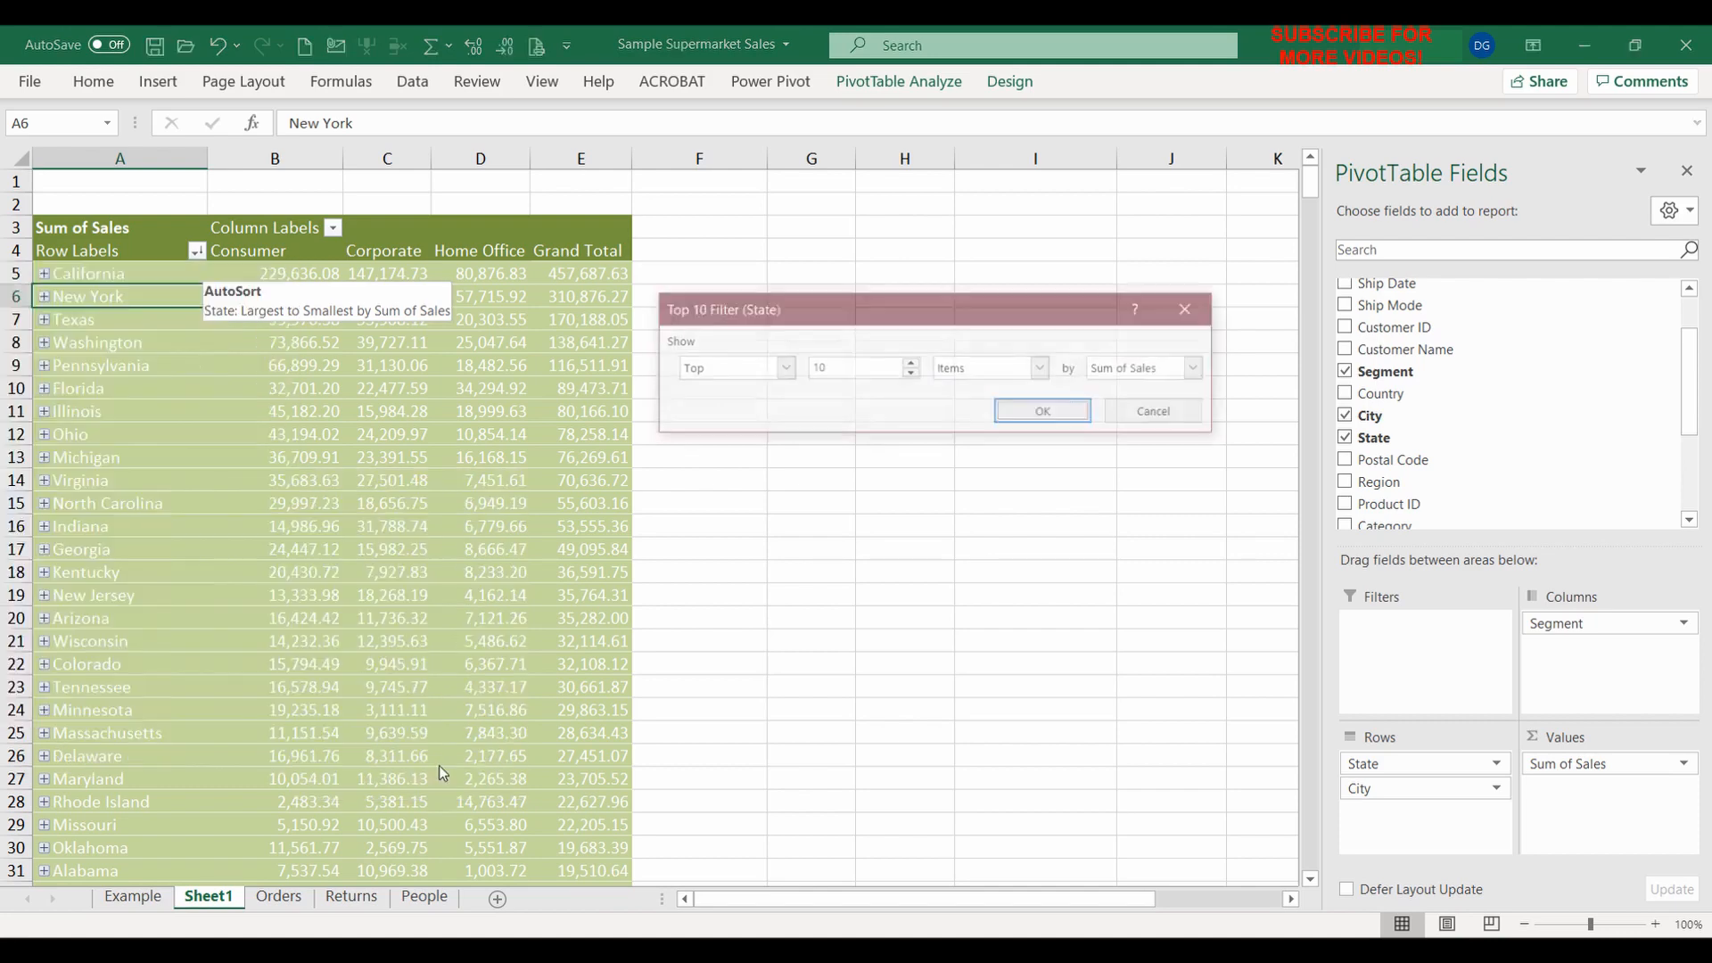
pyautogui.click(1037, 412)
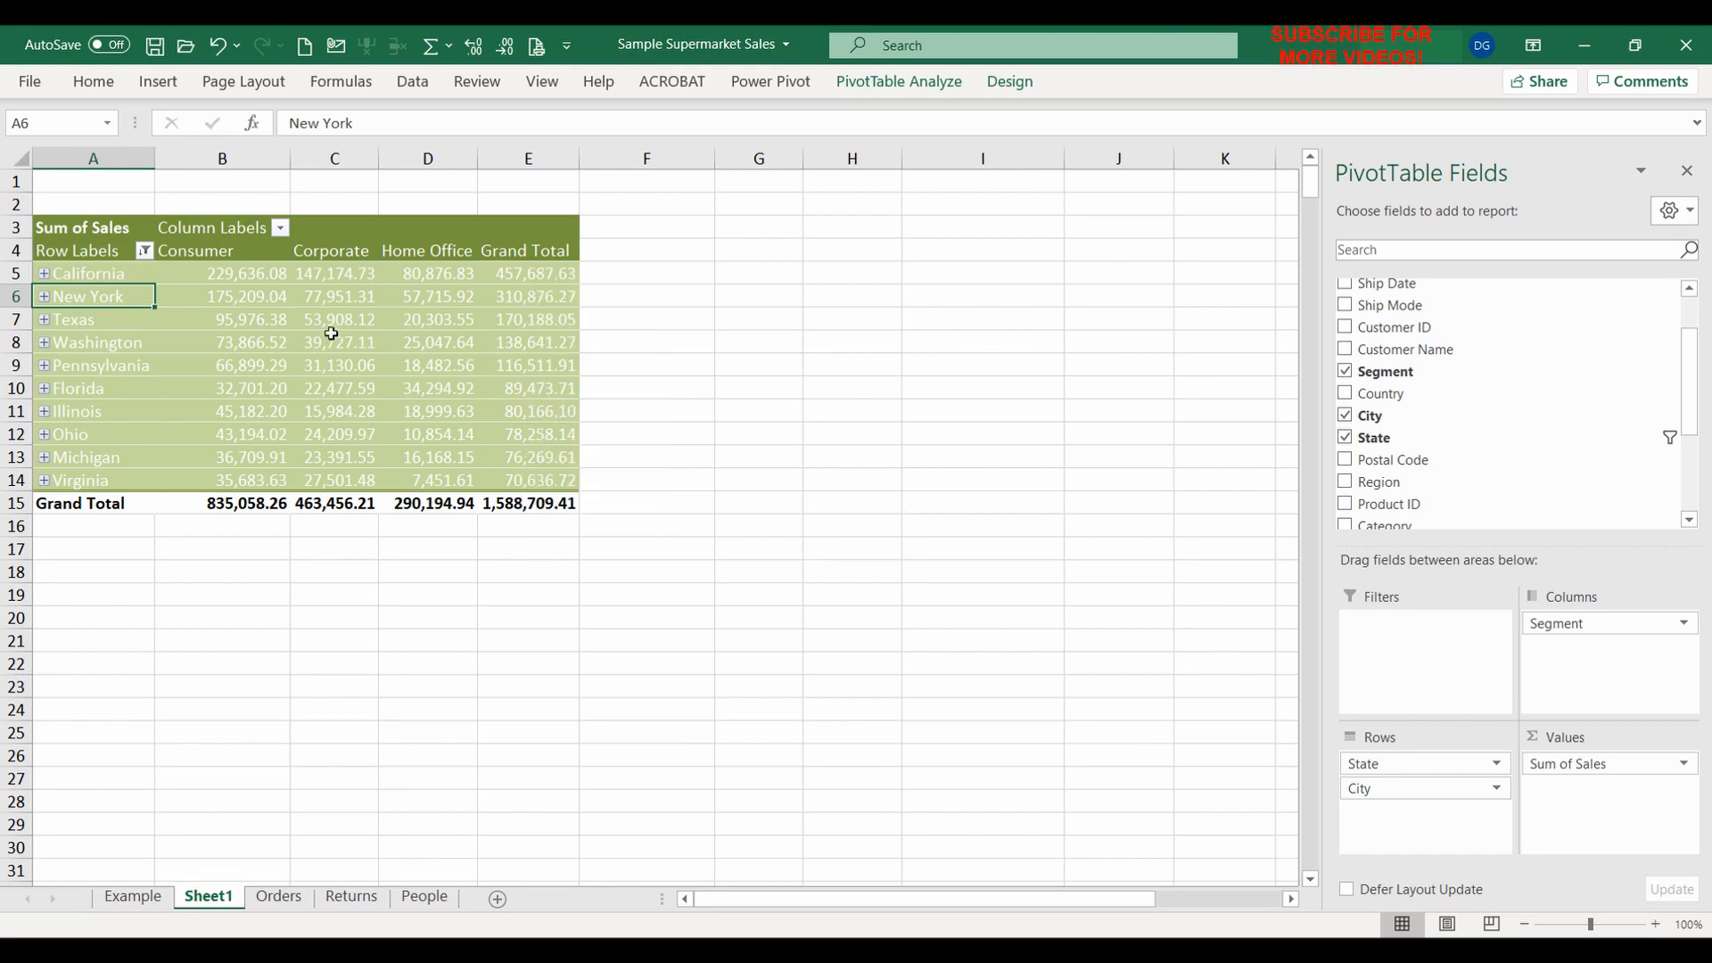
# Clear the Top 10 filter from the State field
pyautogui.moveTo(430, 345)
pyautogui.click(144, 251)
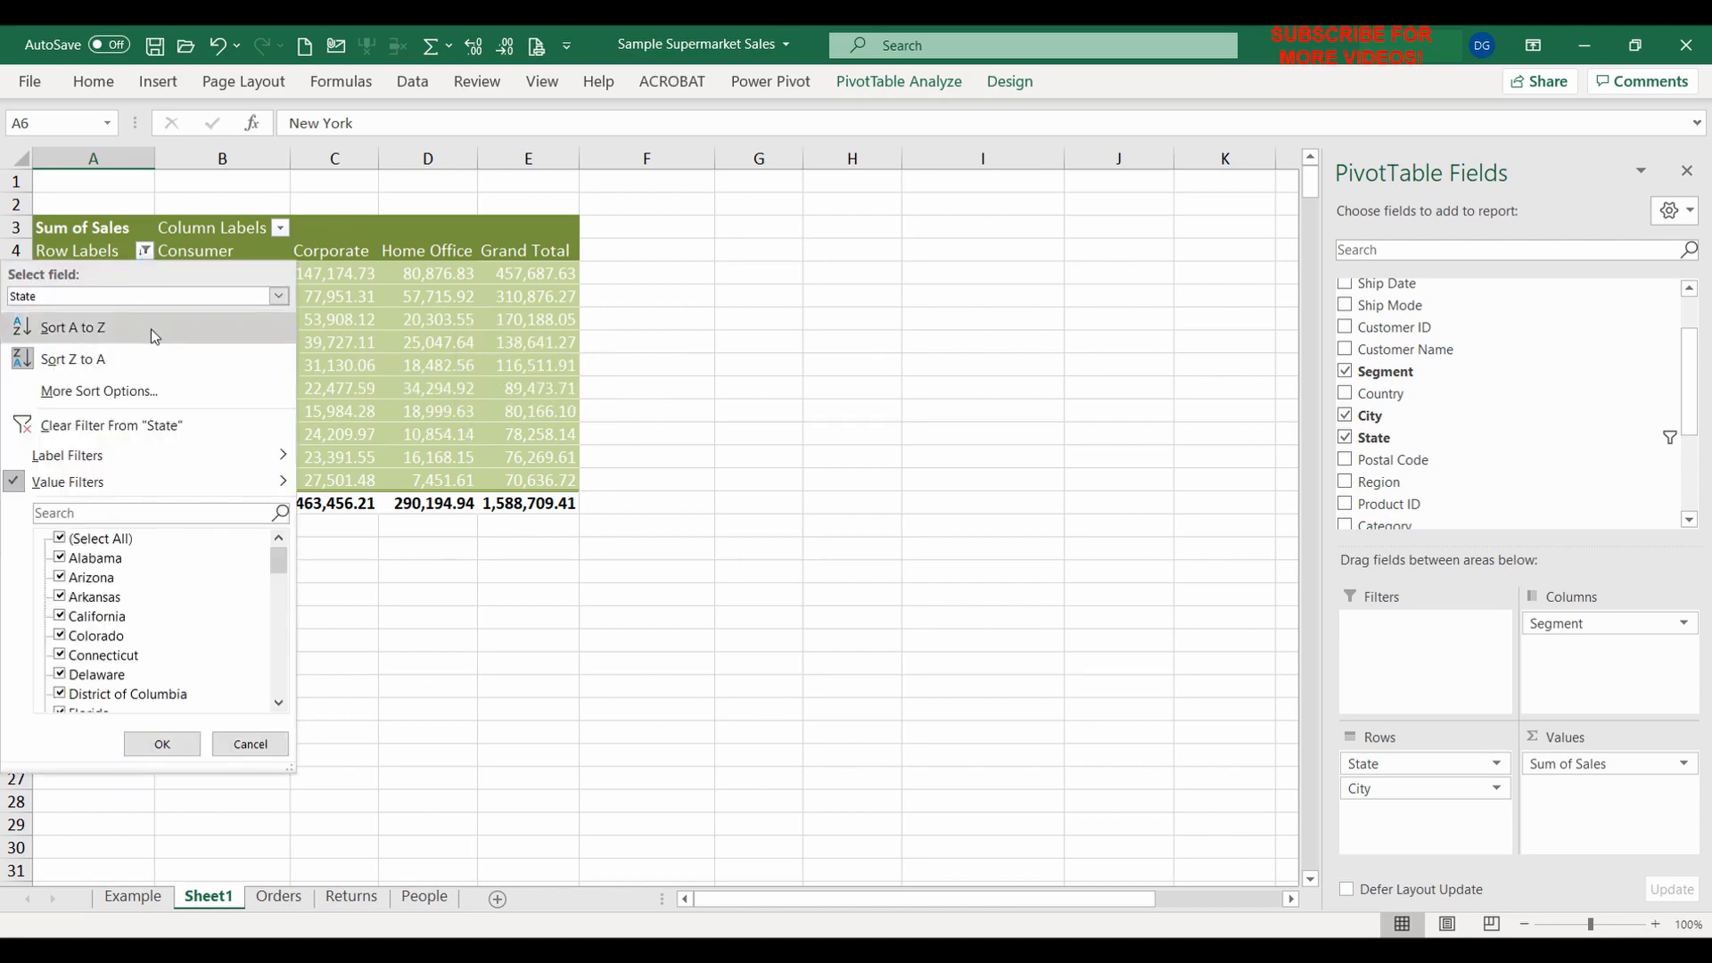
pyautogui.click(155, 419)
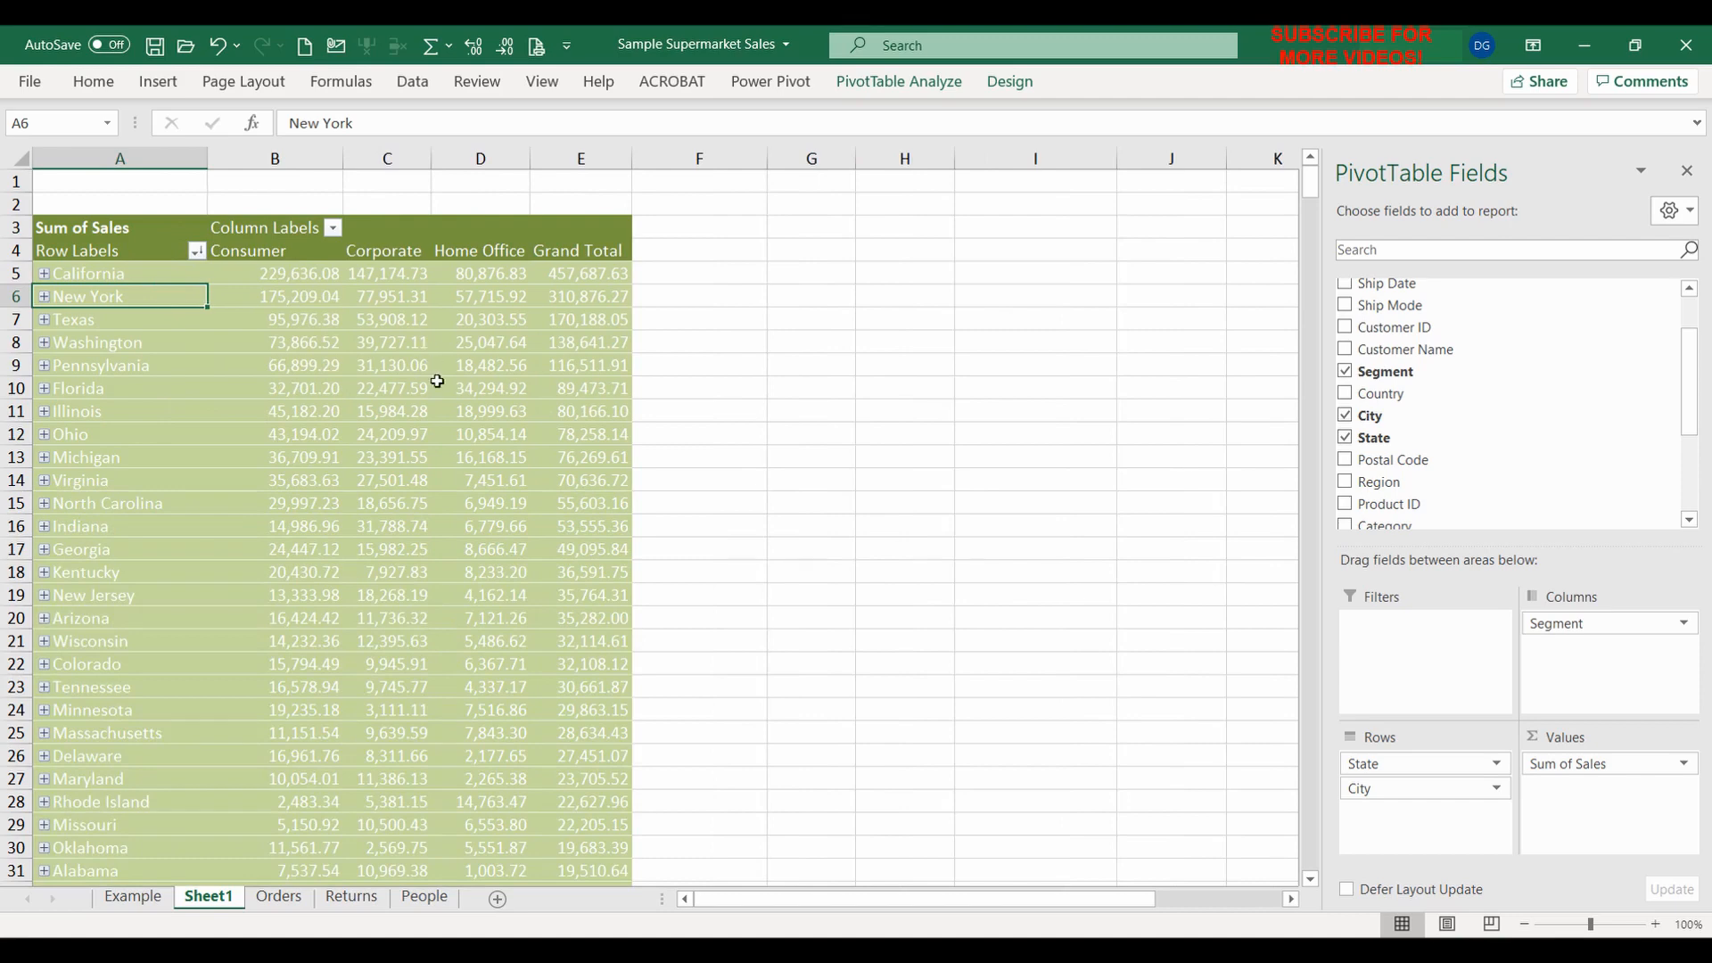
# Filter the State field to items whose Sum of Sales is greater than 50000 and check the remaining grand totals
pyautogui.moveTo(427, 387)
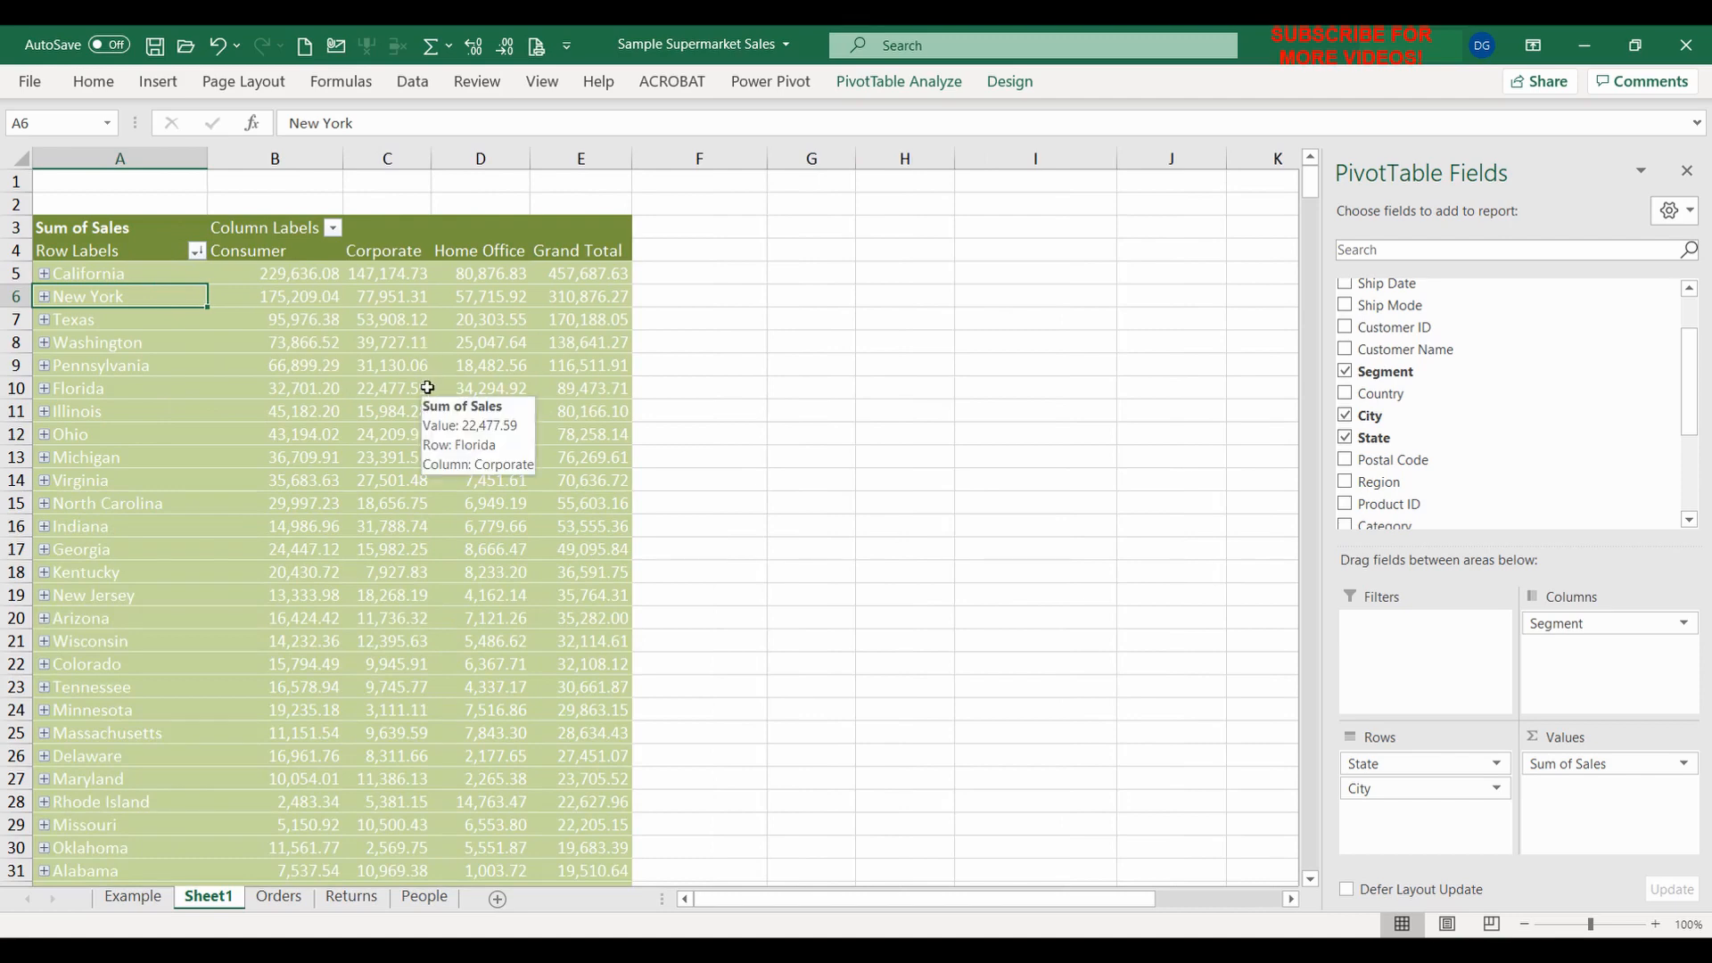
pyautogui.click(198, 252)
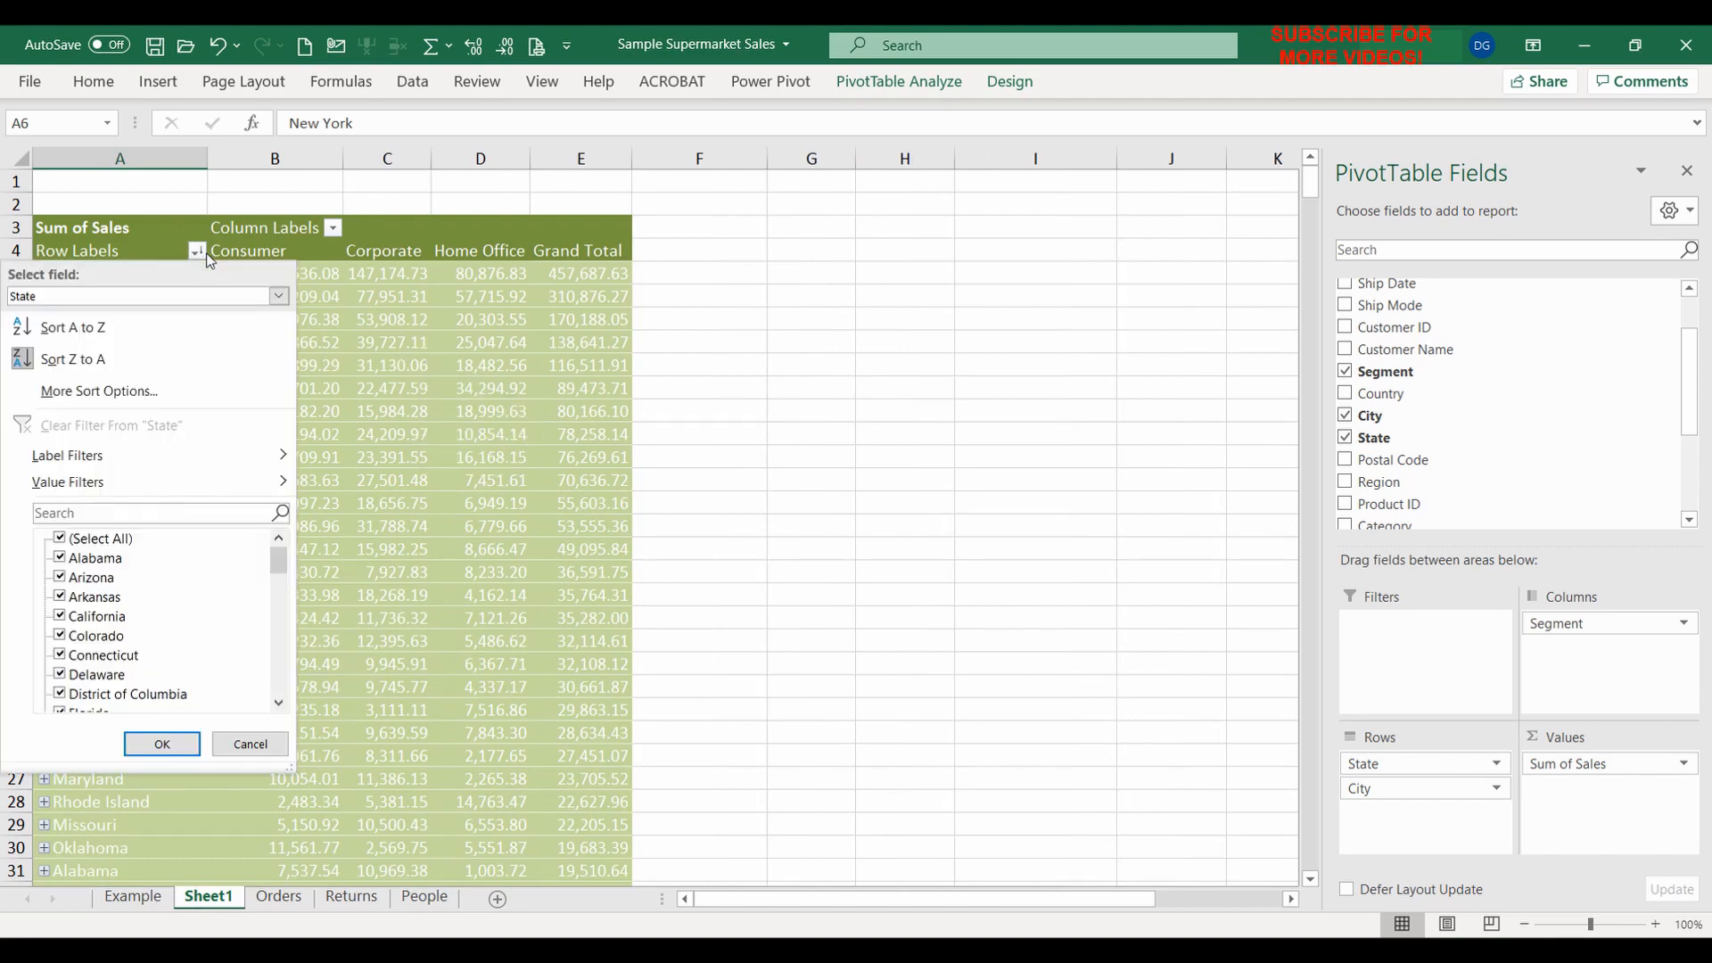
pyautogui.moveTo(277, 481)
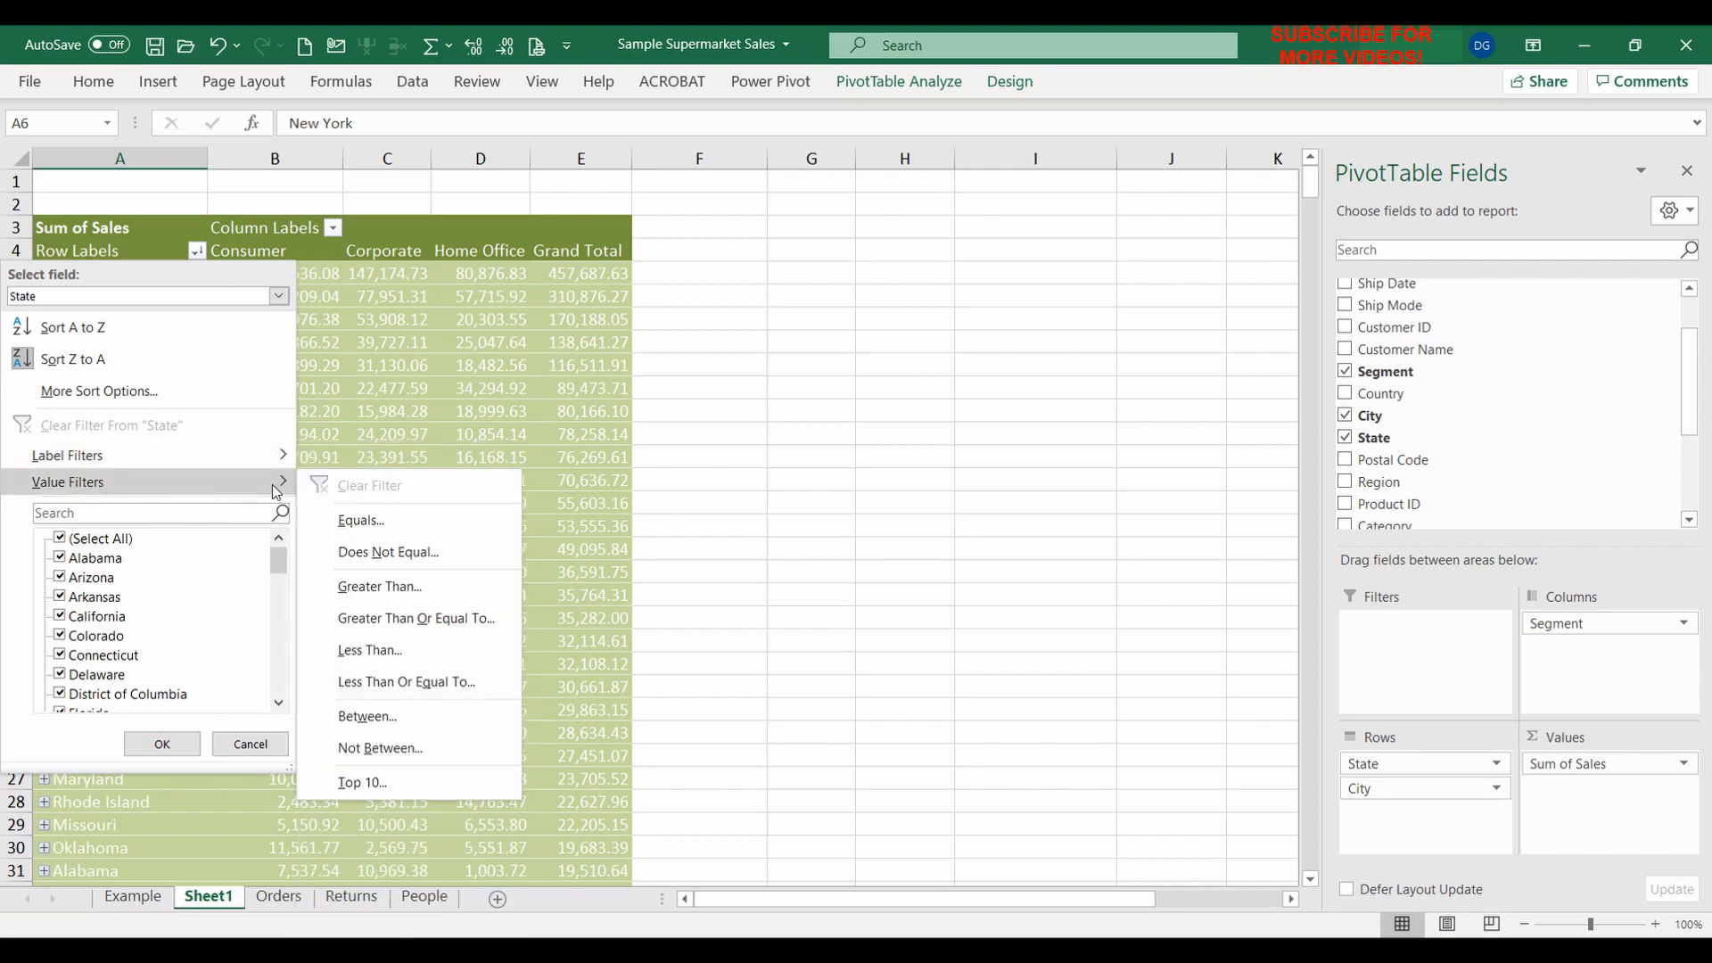
pyautogui.click(447, 584)
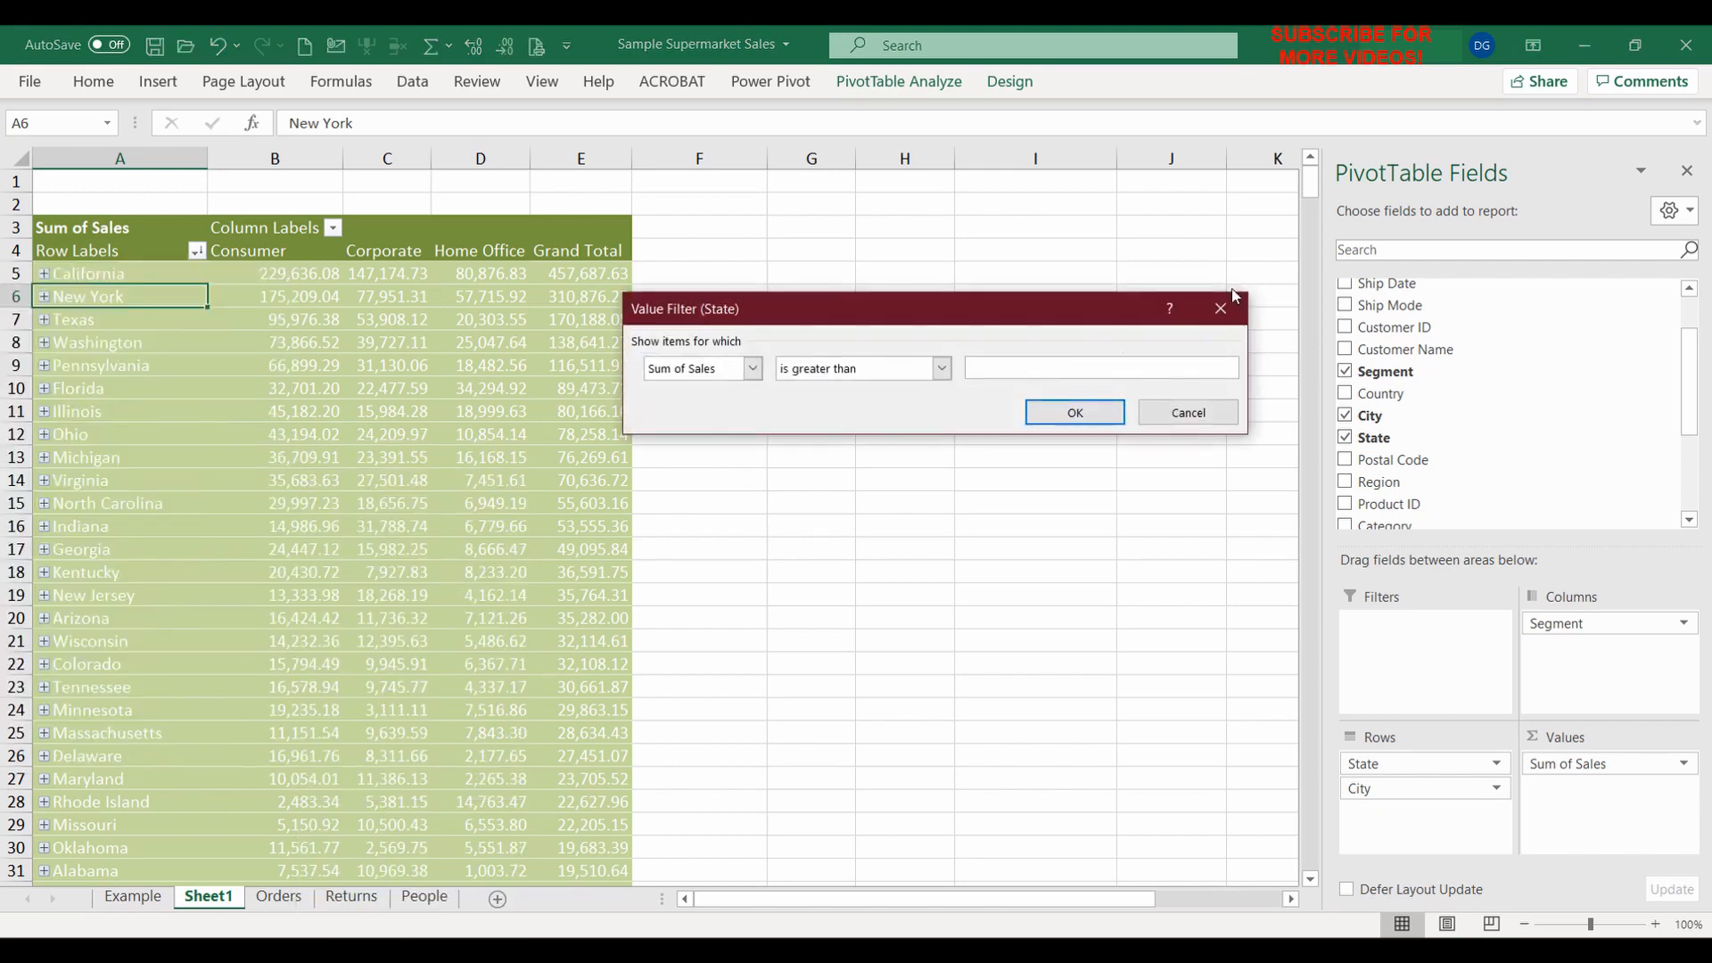
pyautogui.write('50000')
pyautogui.click(1077, 414)
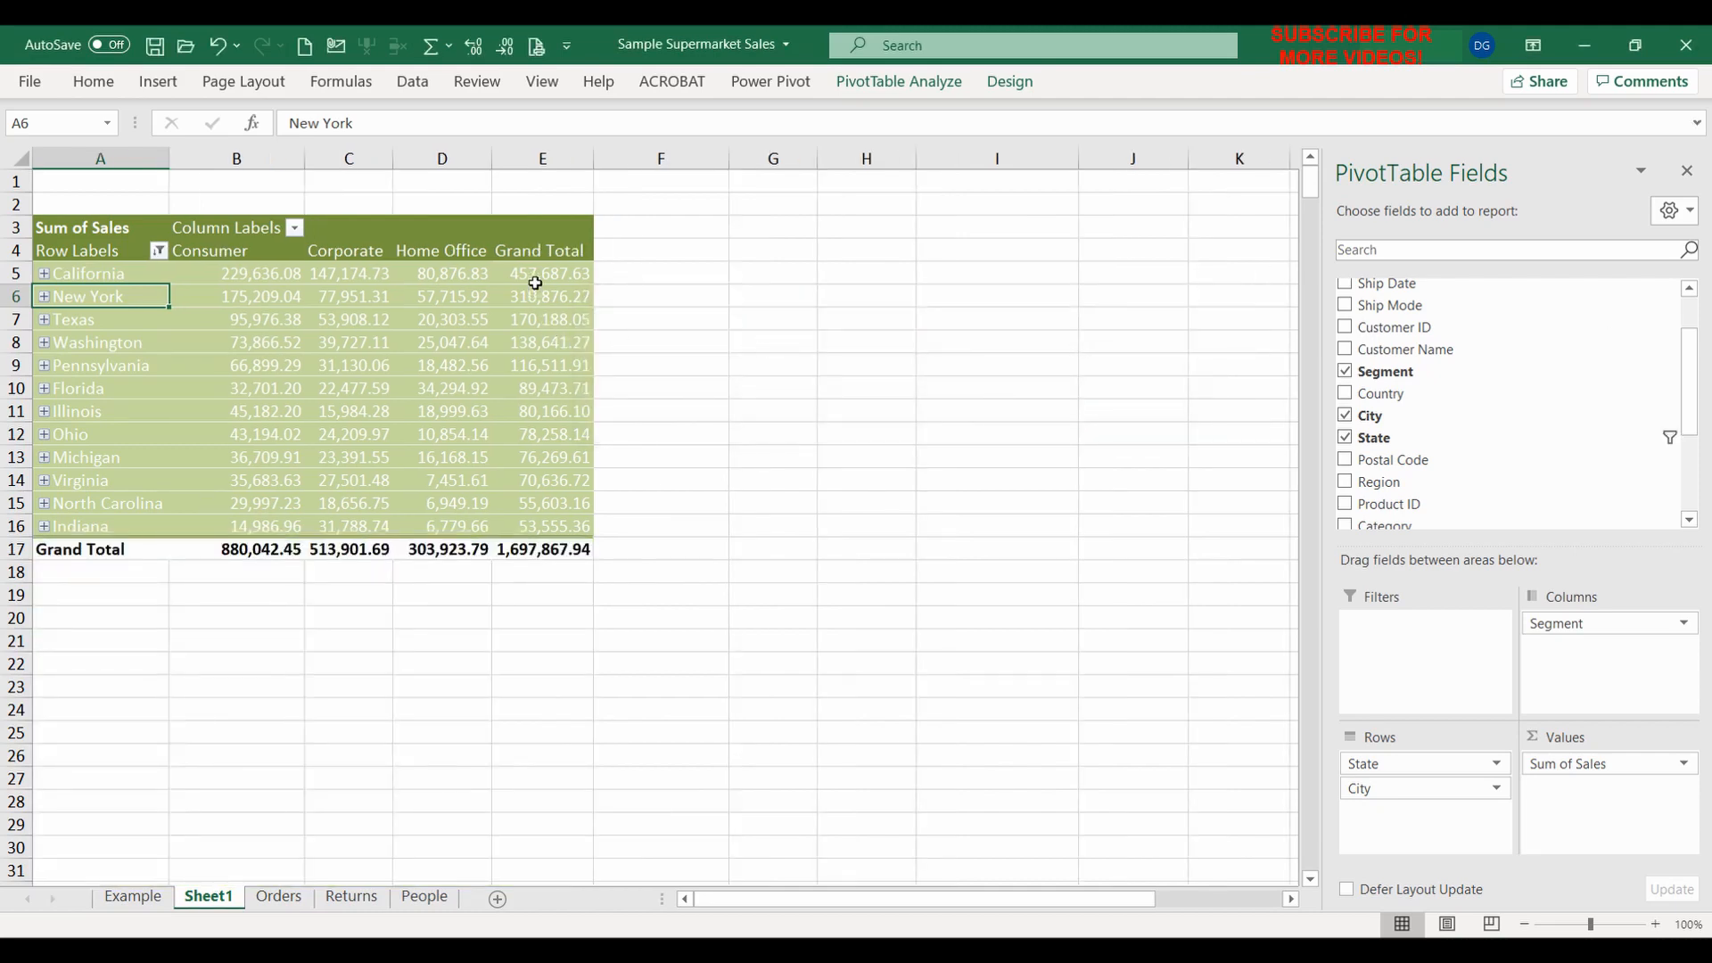
pyautogui.moveTo(537, 279); pyautogui.dragTo(538, 524)
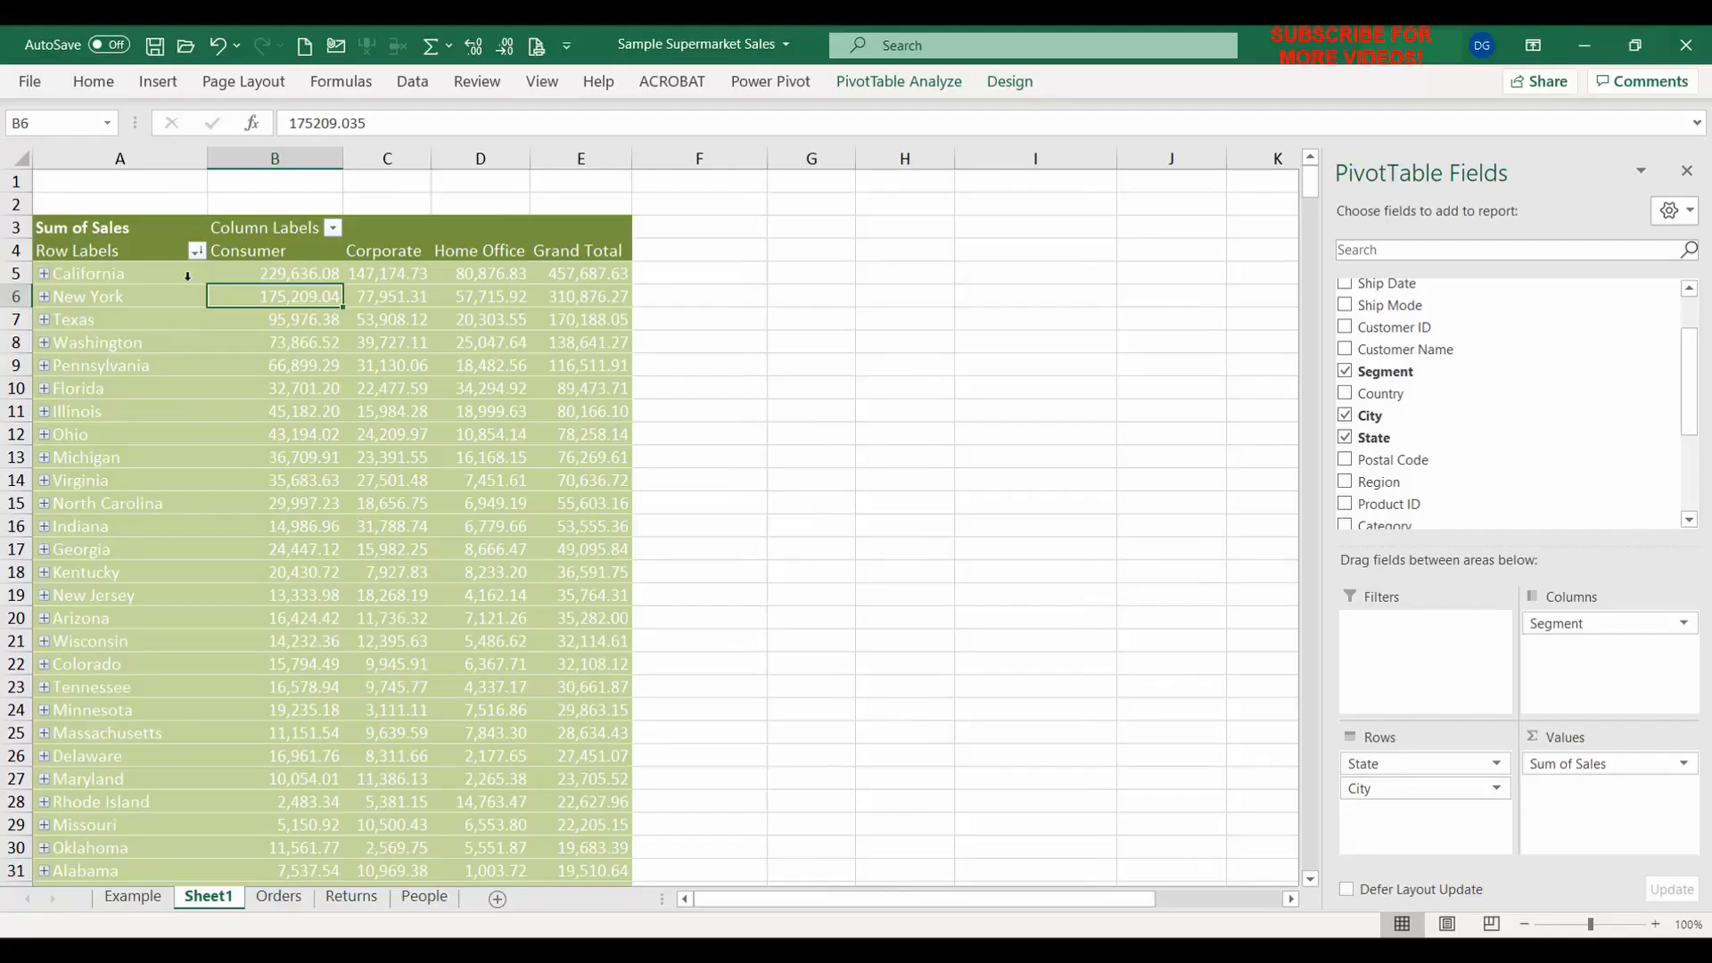
# Examine the label and value filter conditions available for the State field without applying any
pyautogui.click(196, 252)
pyautogui.moveTo(187, 459)
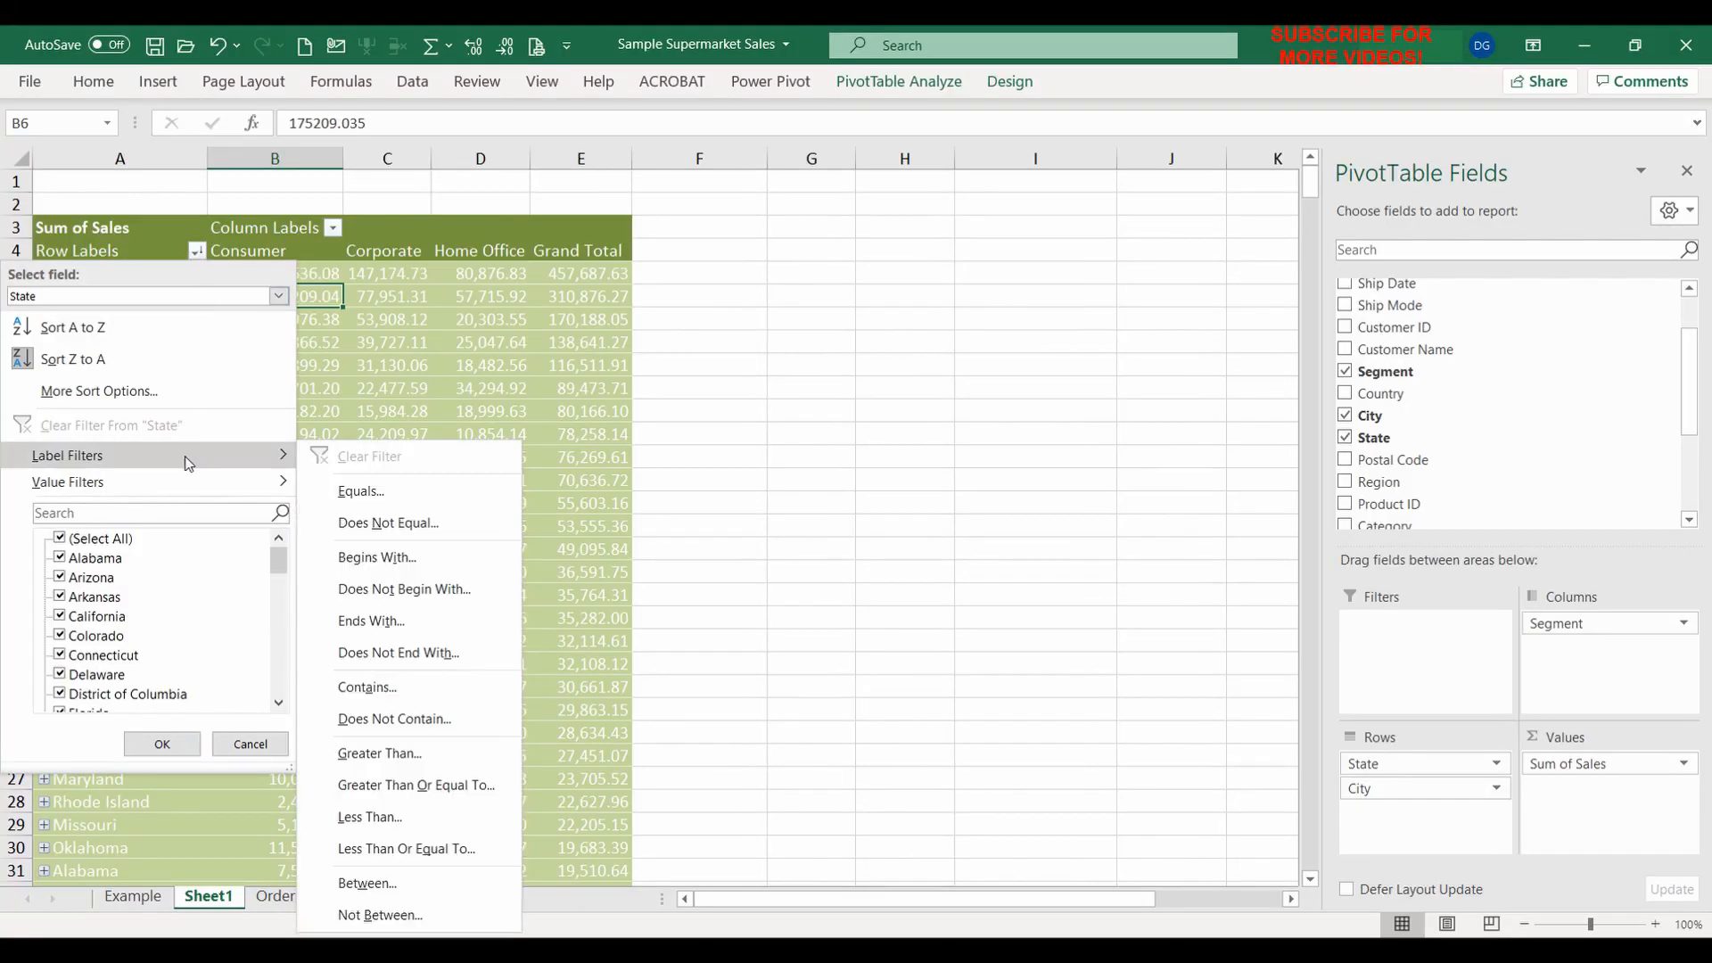
pyautogui.moveTo(189, 490)
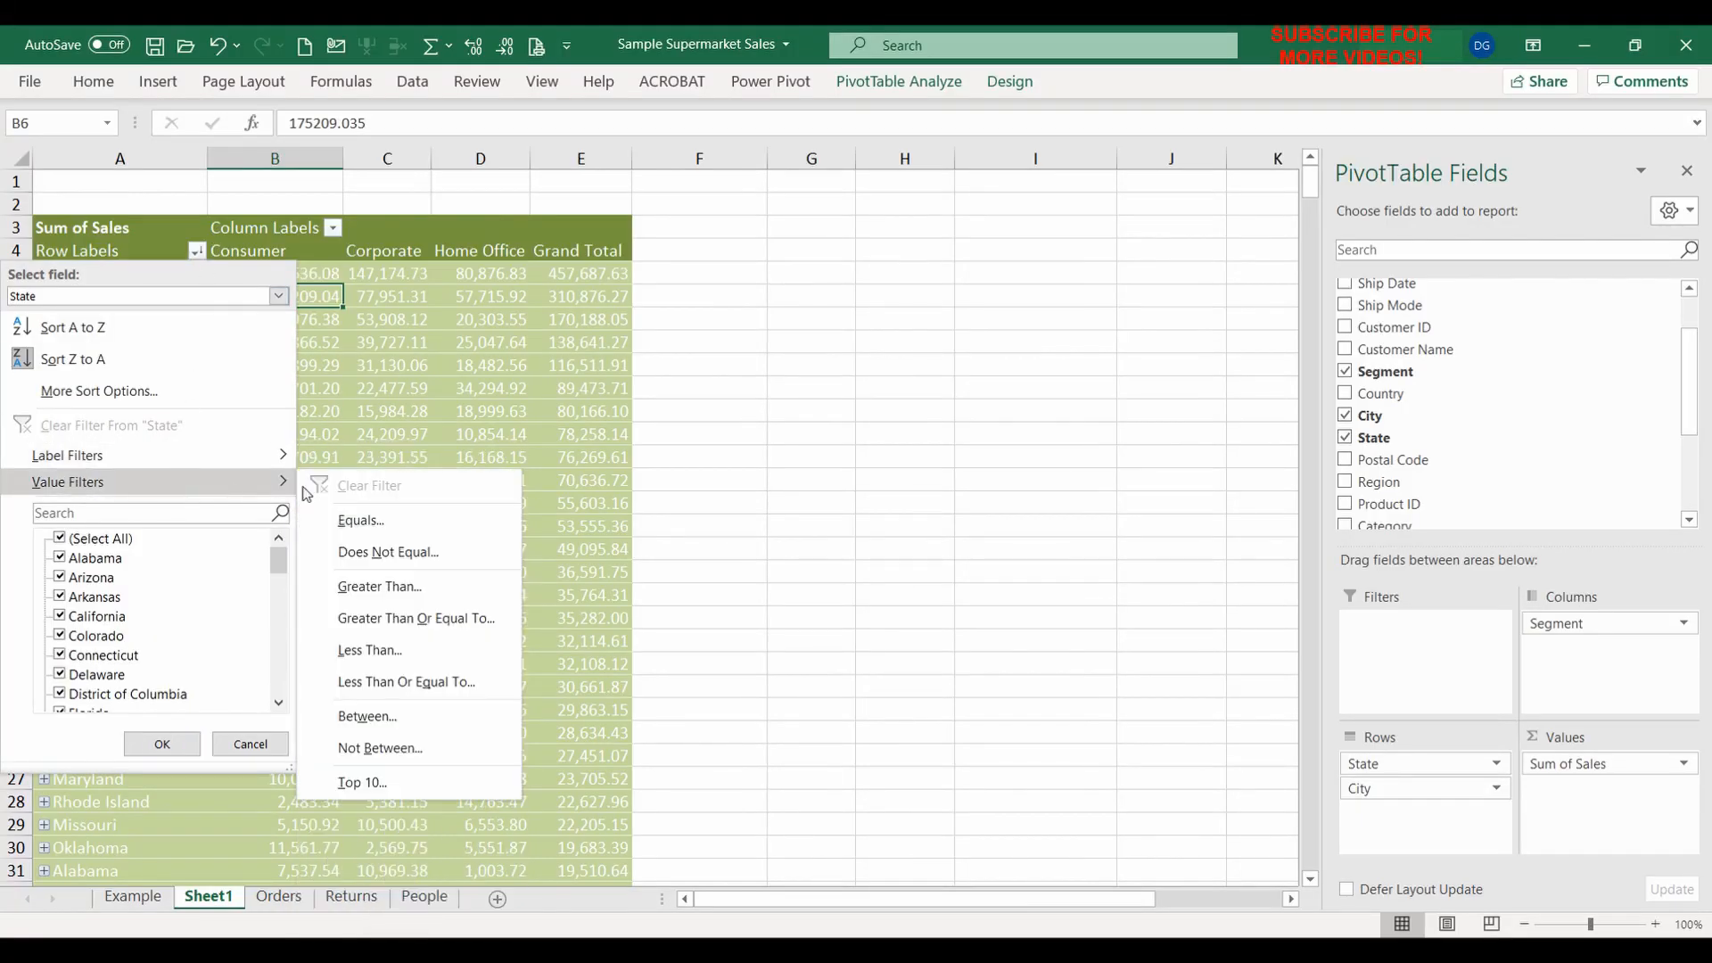
pyautogui.click(424, 411)
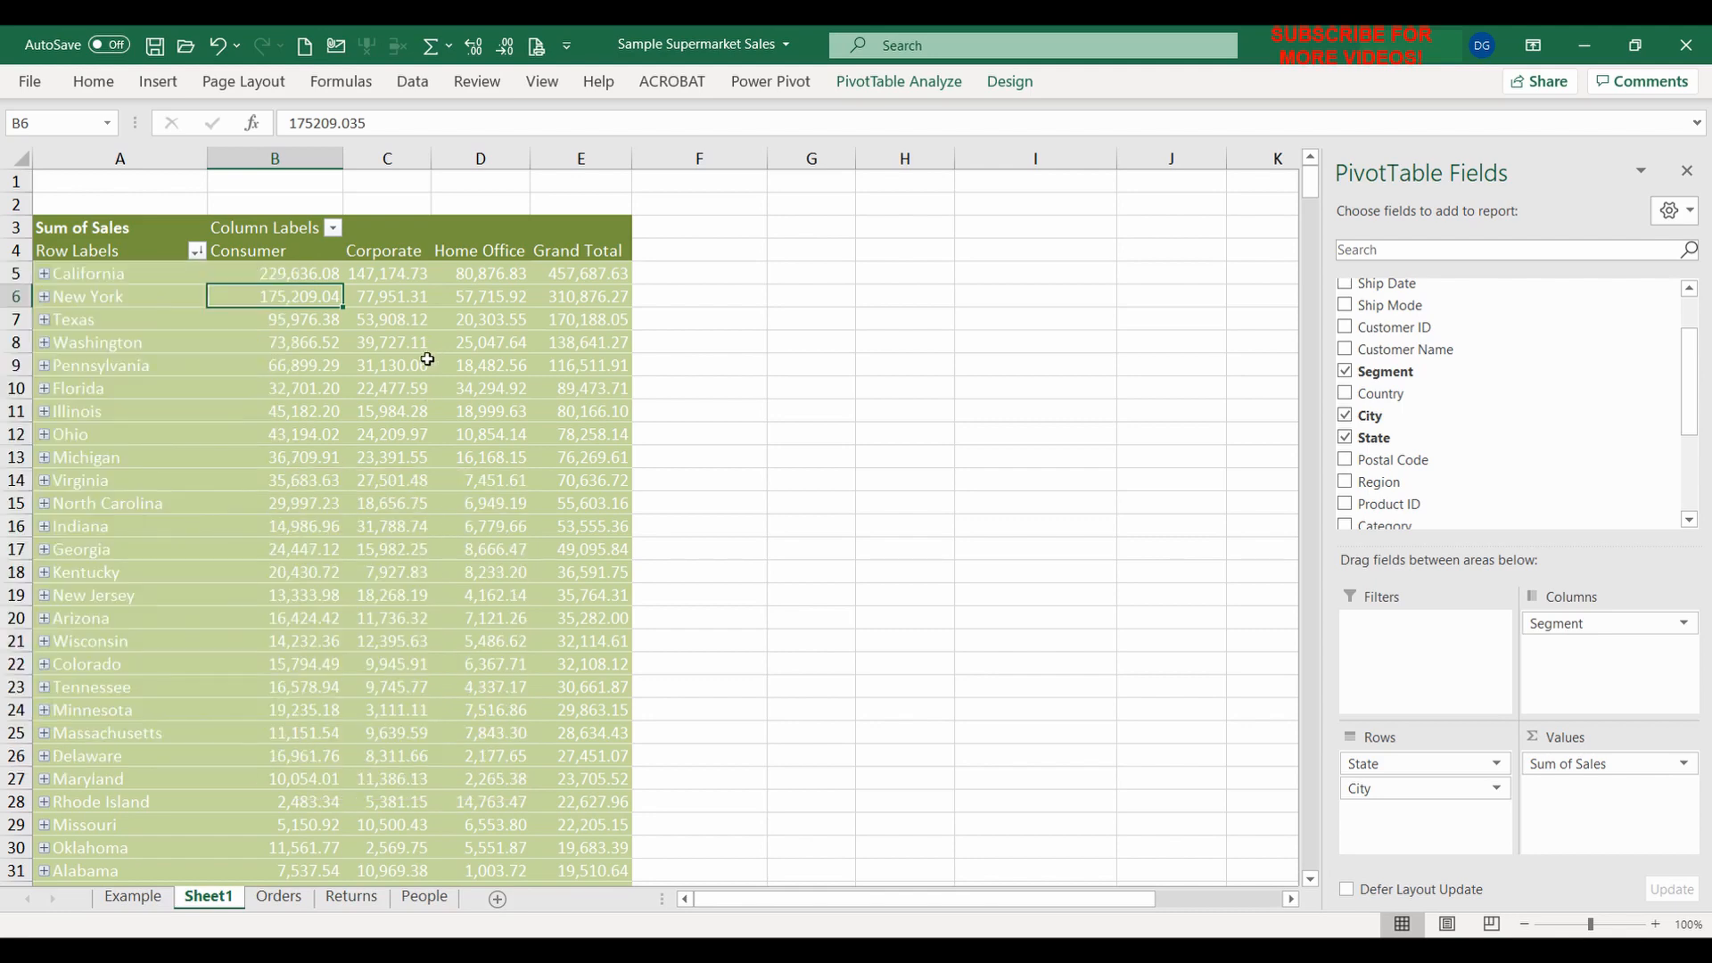
pyautogui.moveTo(427, 359)
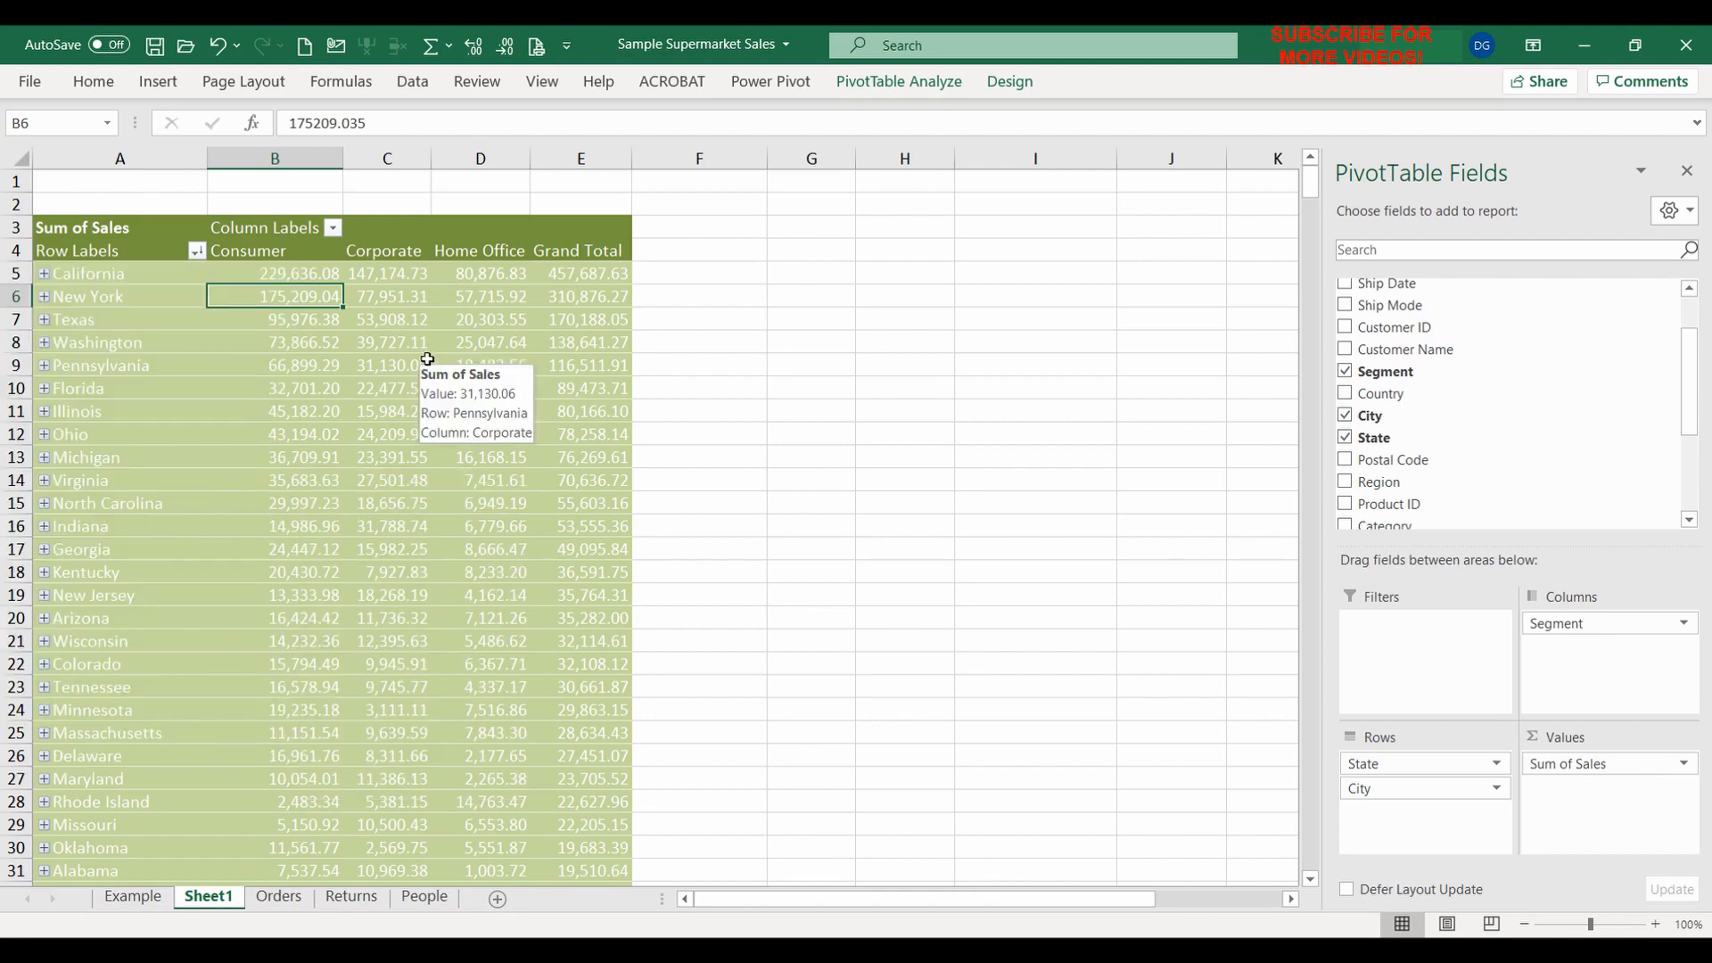
pyautogui.click(326, 364)
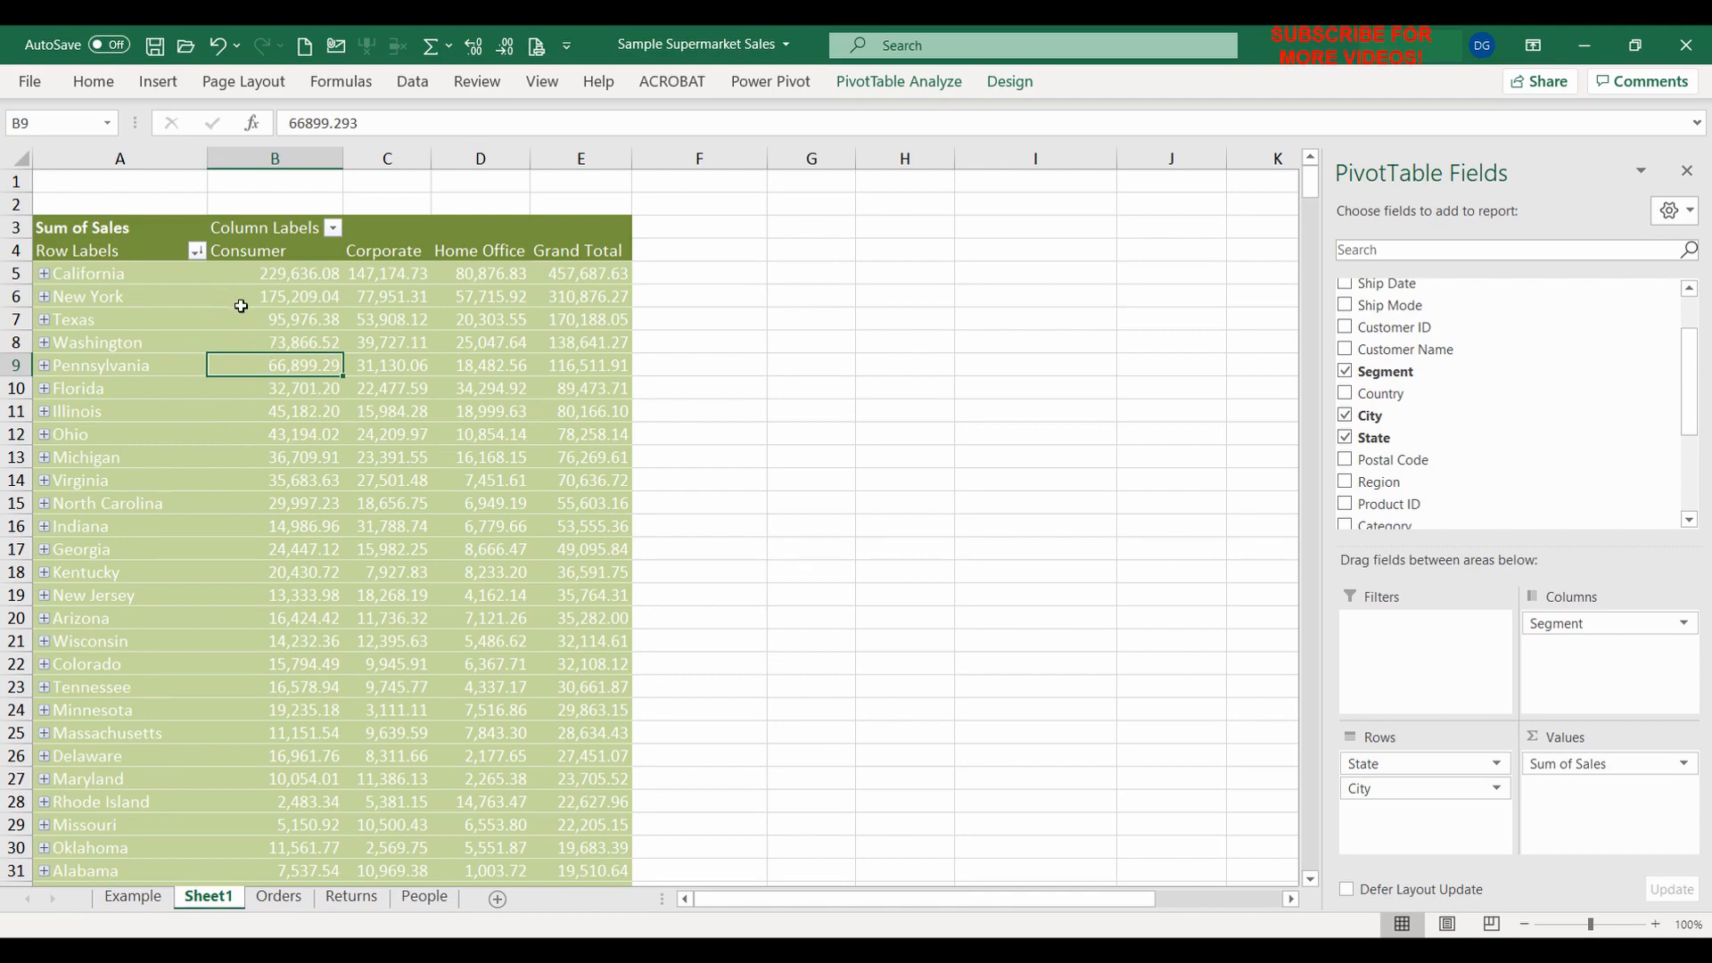
pyautogui.click(196, 252)
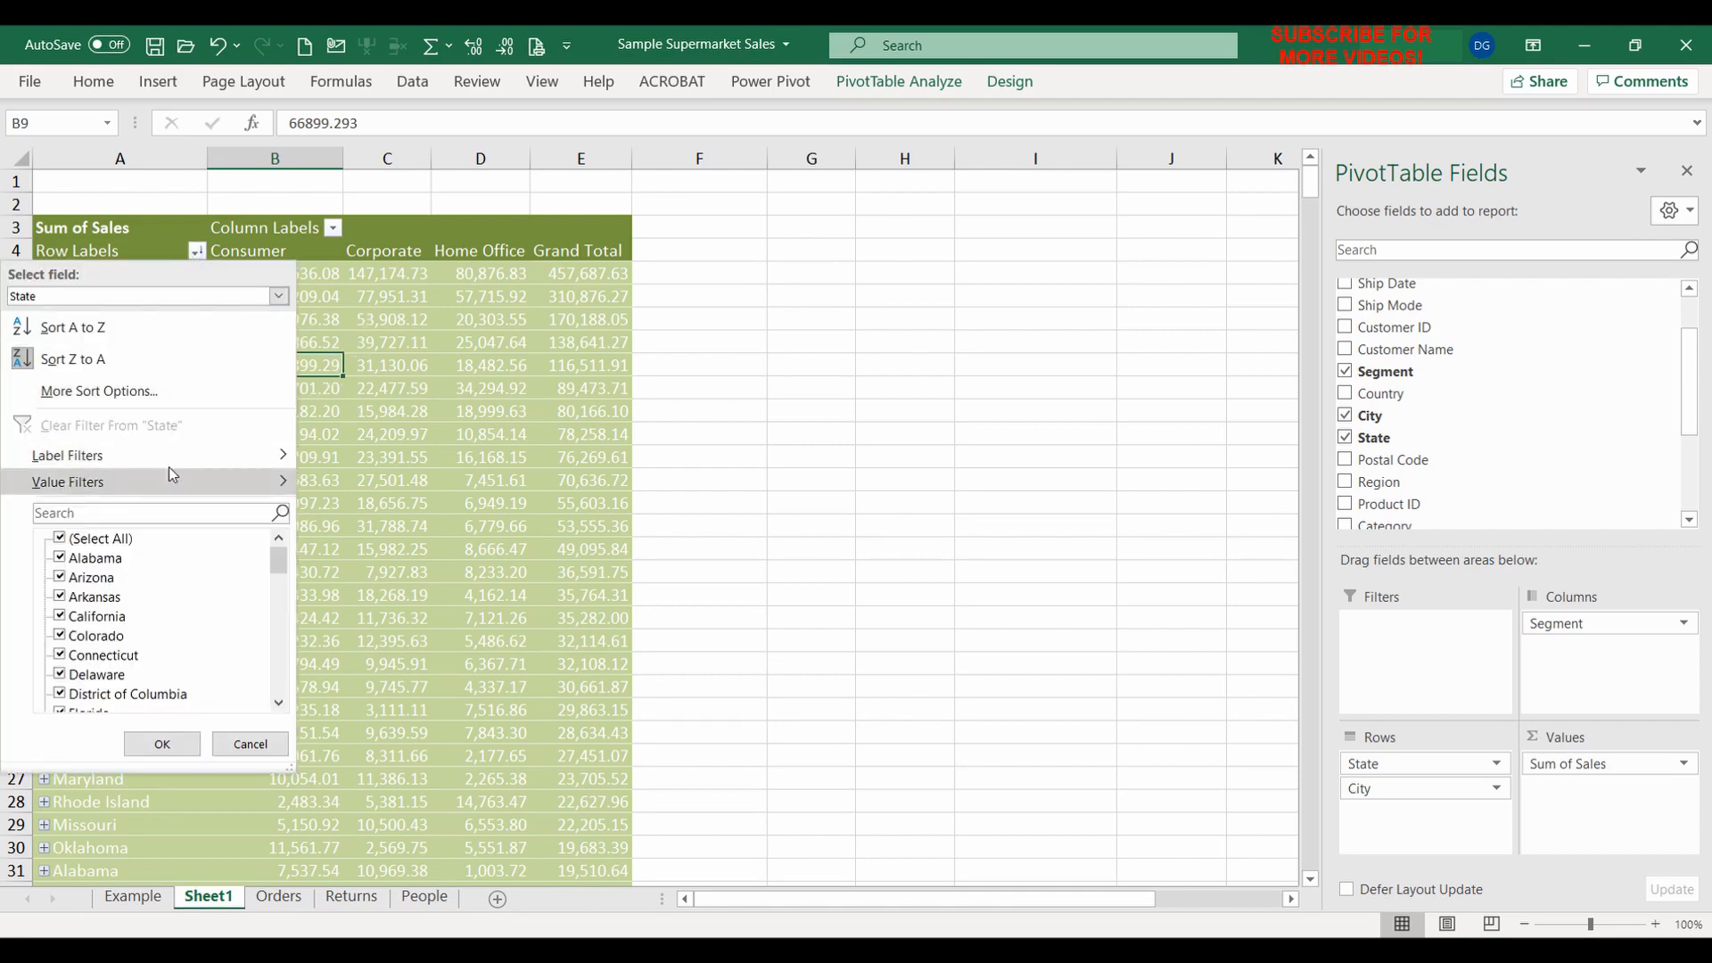
pyautogui.moveTo(187, 493)
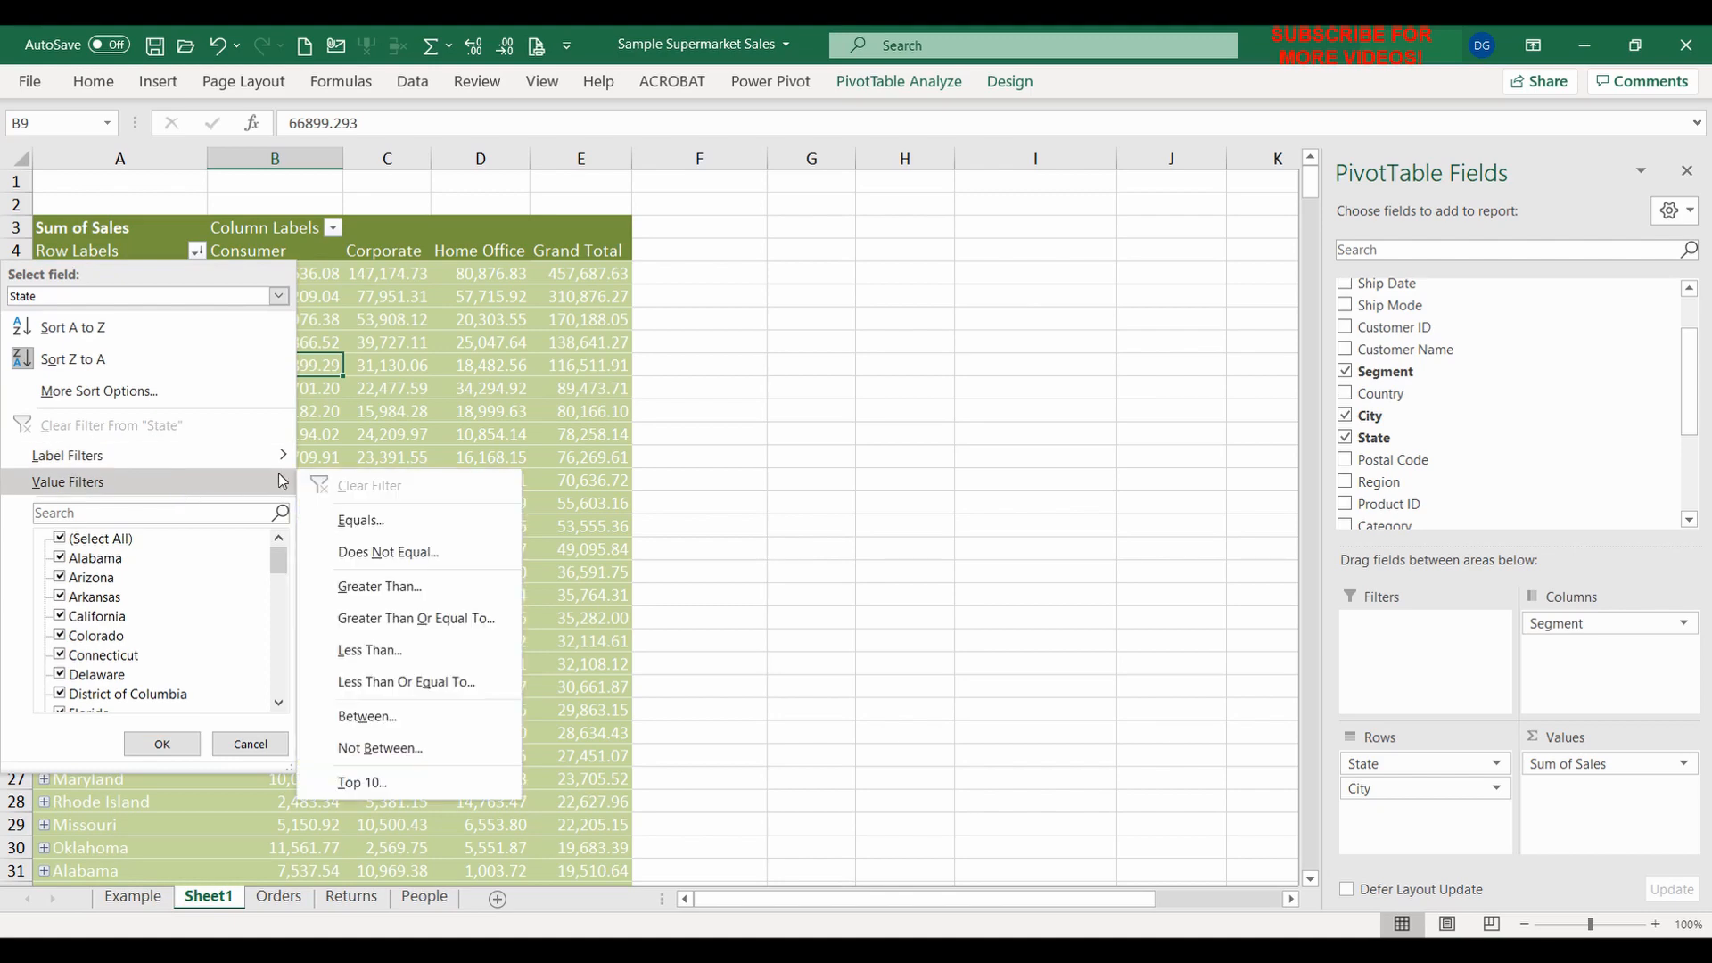
pyautogui.click(434, 371)
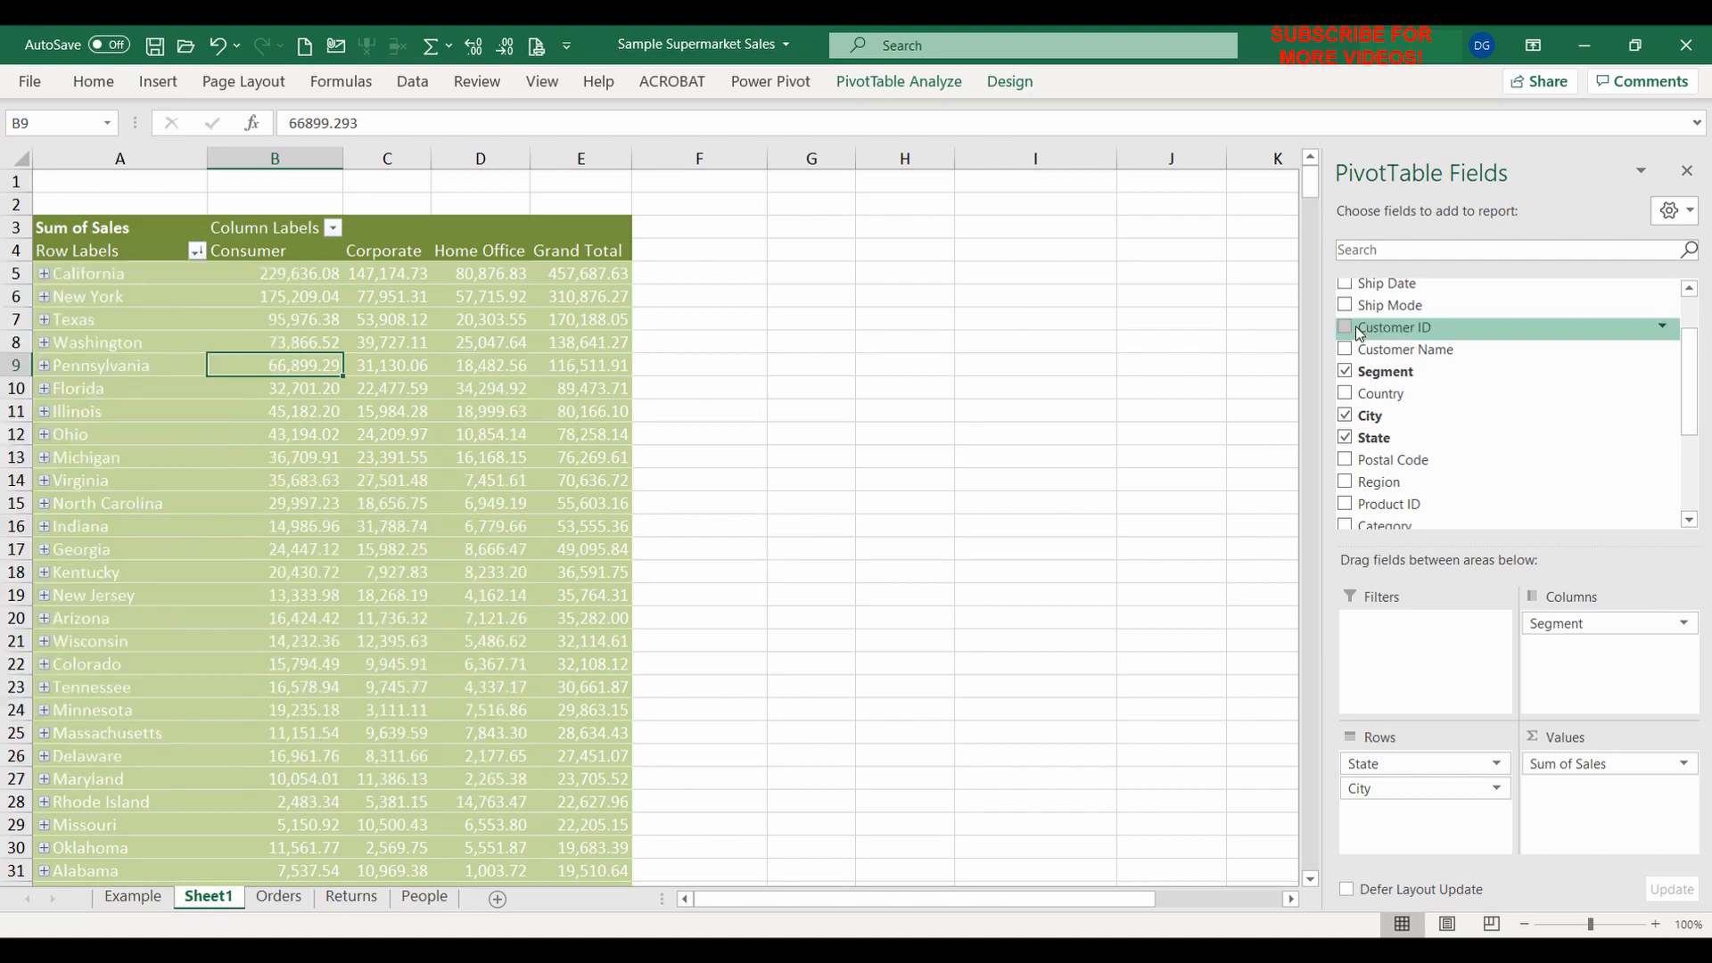
# Add the Ship Mode field to the PivotTable as a report filter
pyautogui.scroll(1, 1494, 333)
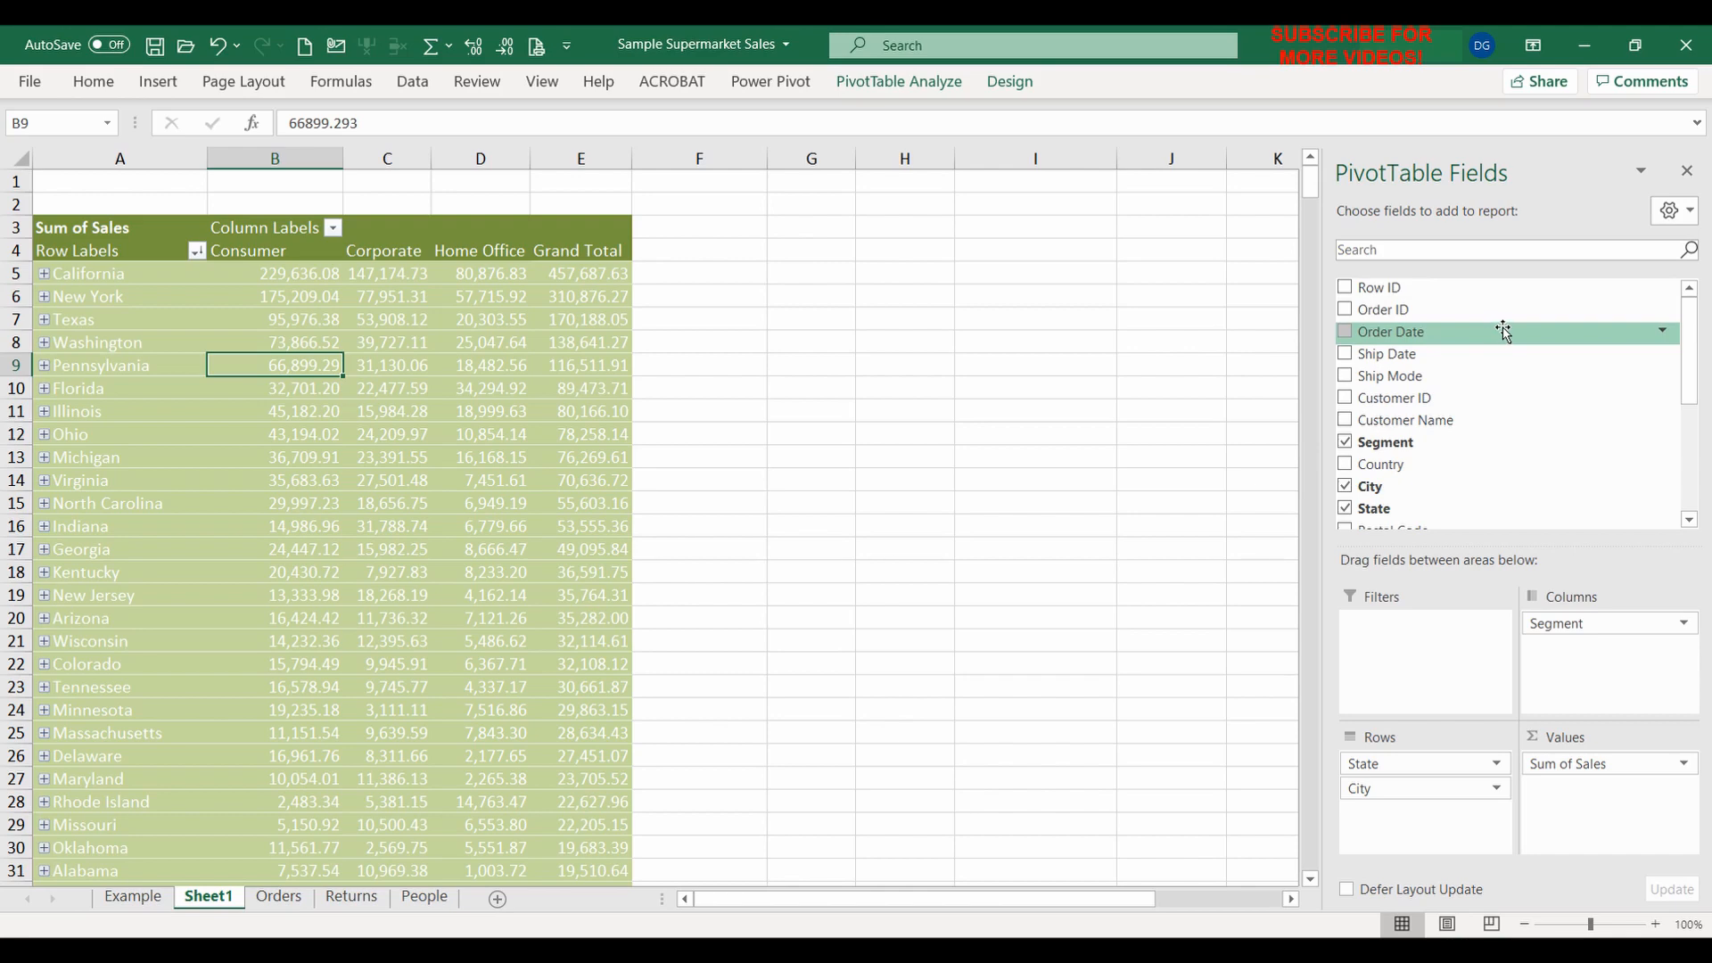
pyautogui.moveTo(1482, 376); pyautogui.dragTo(1433, 631)
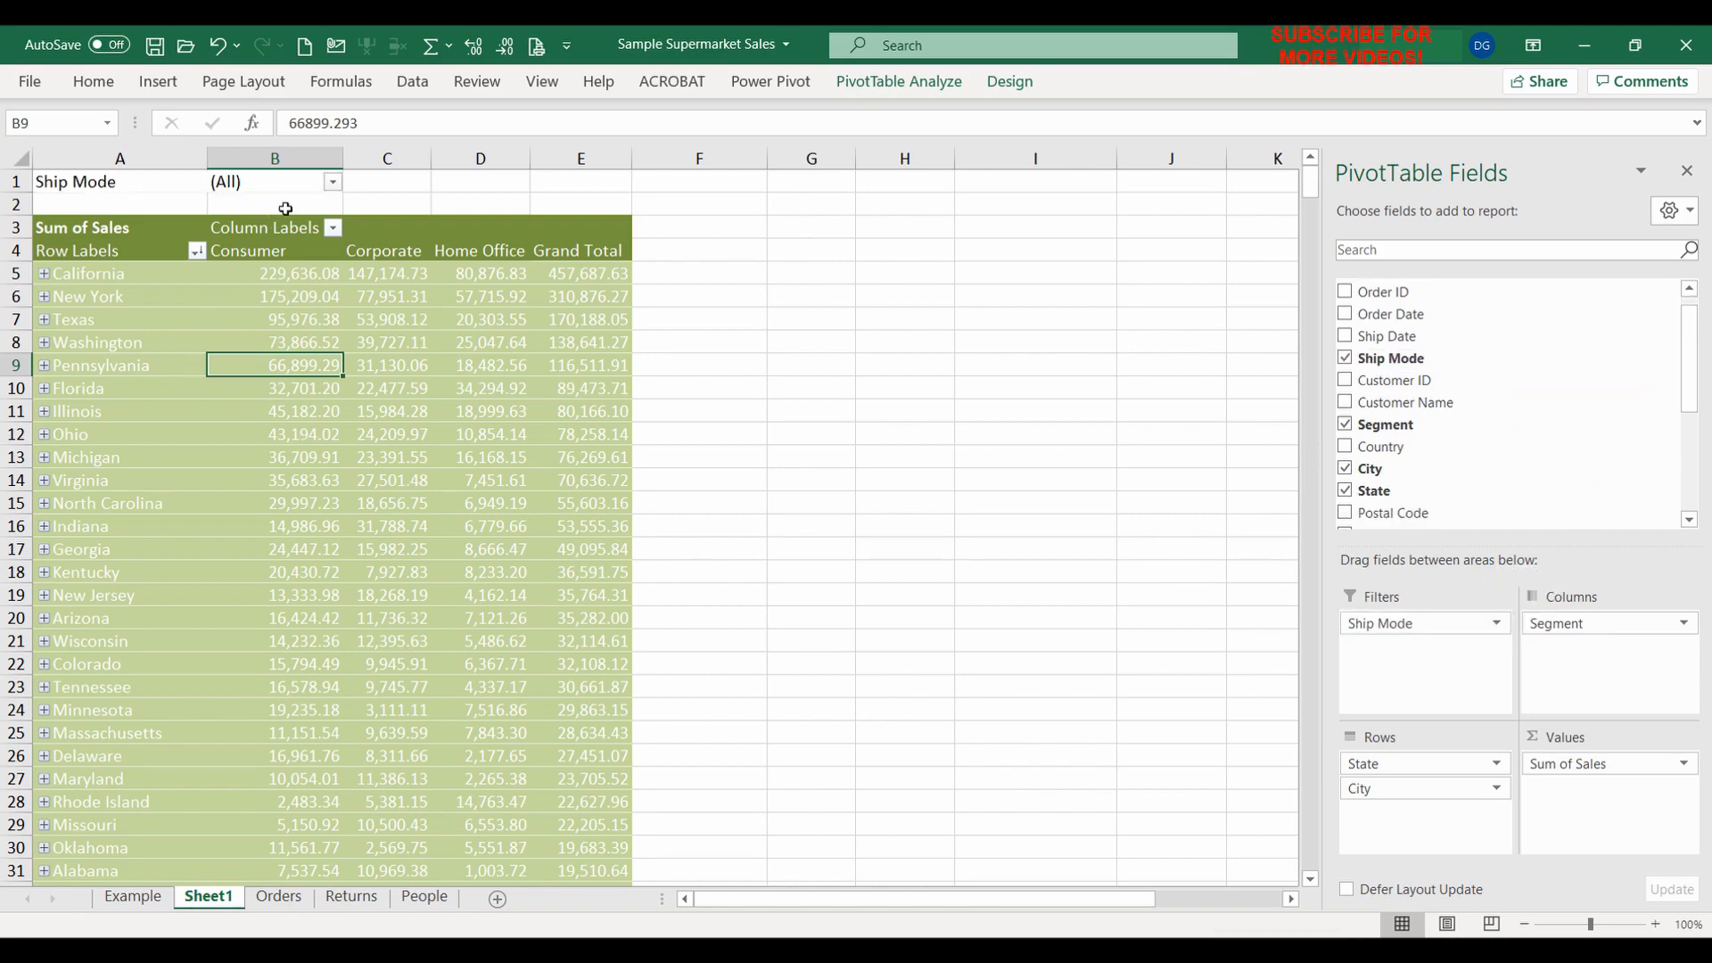
# Filter the PivotTable to the Same Day ship mode with the report filter
pyautogui.click(331, 183)
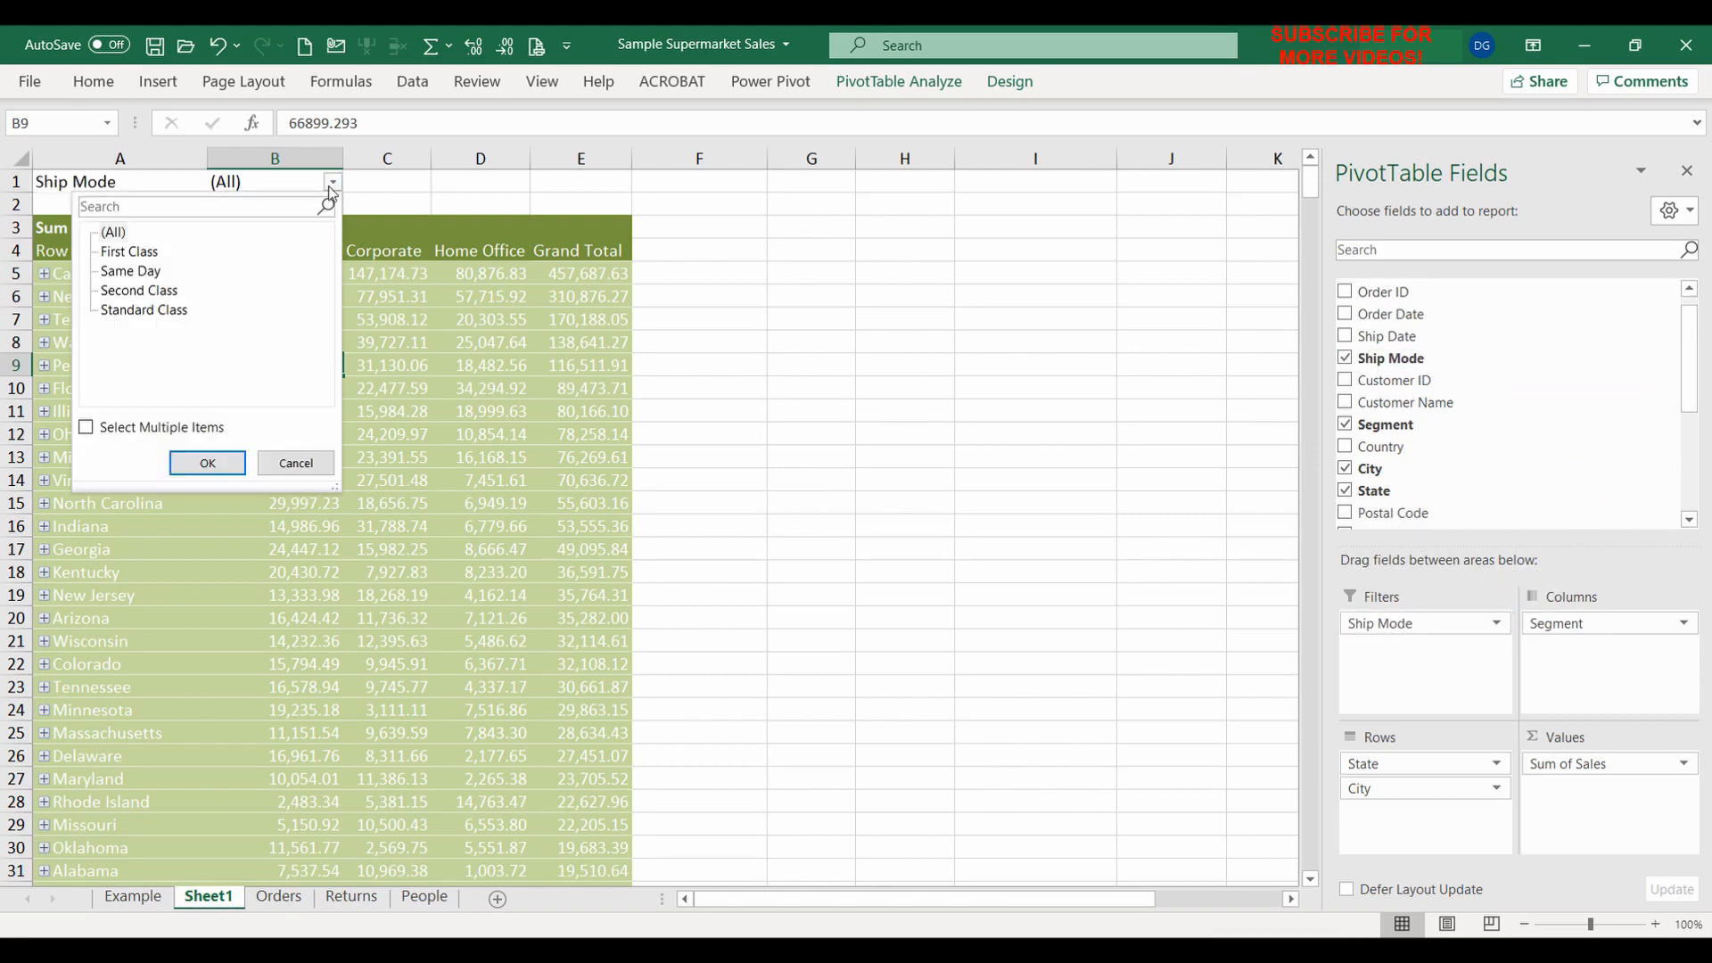
pyautogui.click(161, 277)
pyautogui.click(208, 463)
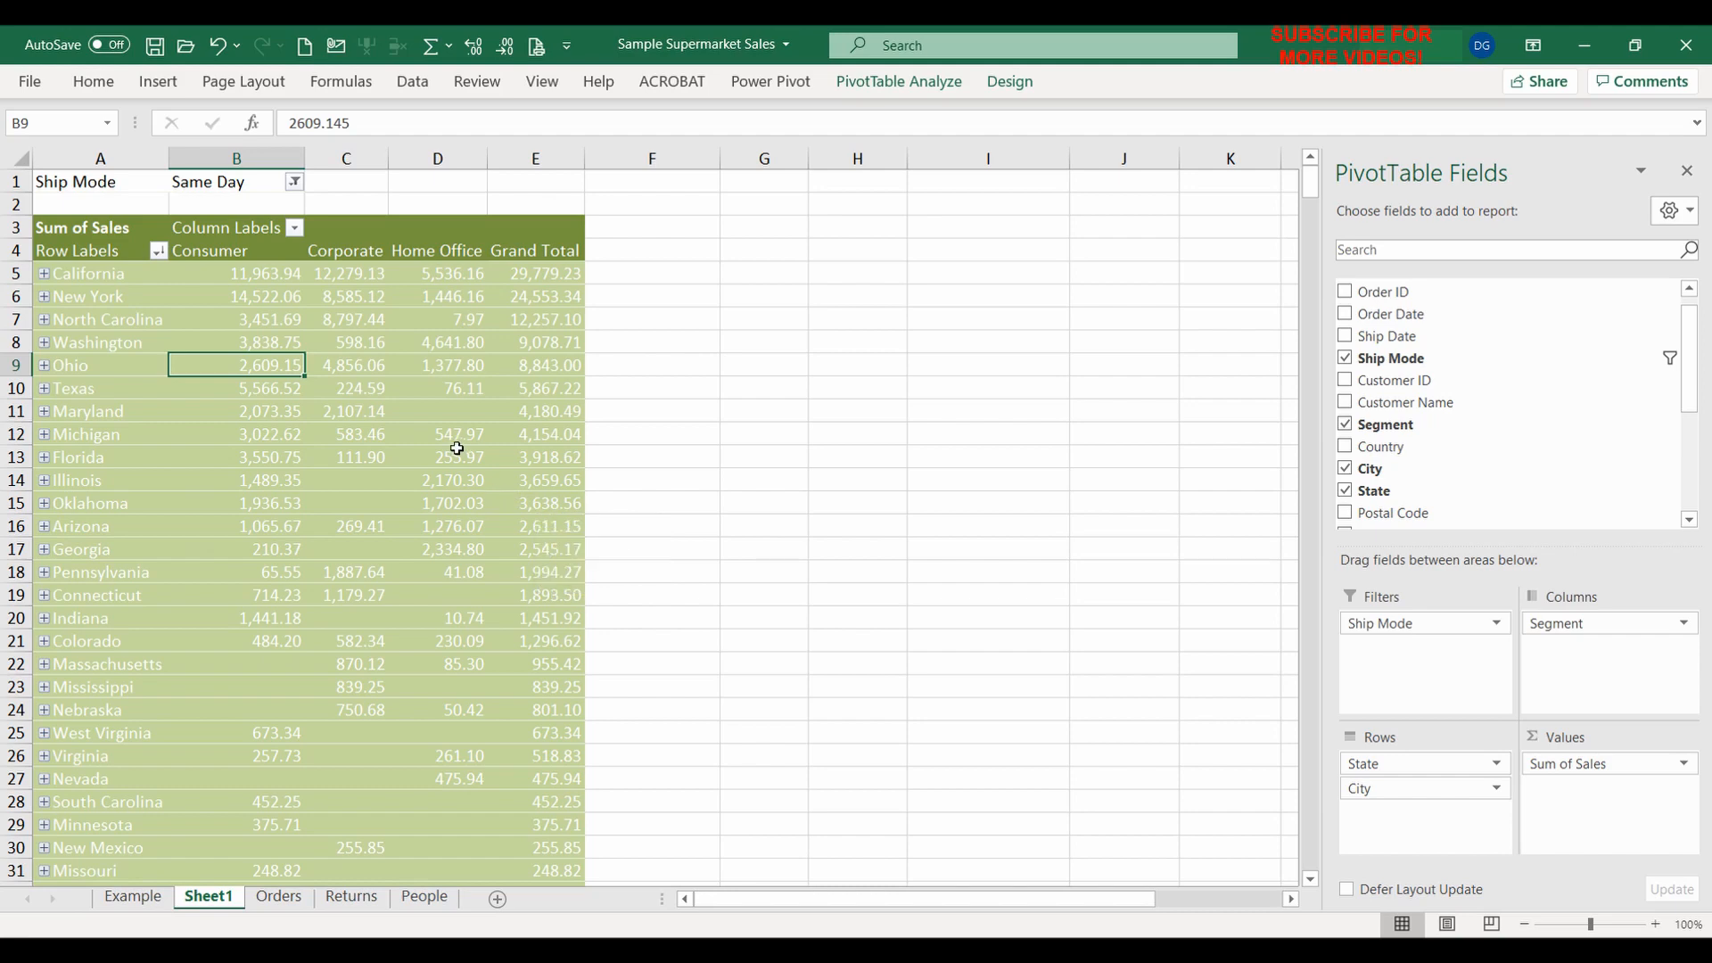
# Allow multiple items in the Ship Mode report filter and include First Class along with Same Day
pyautogui.click(295, 182)
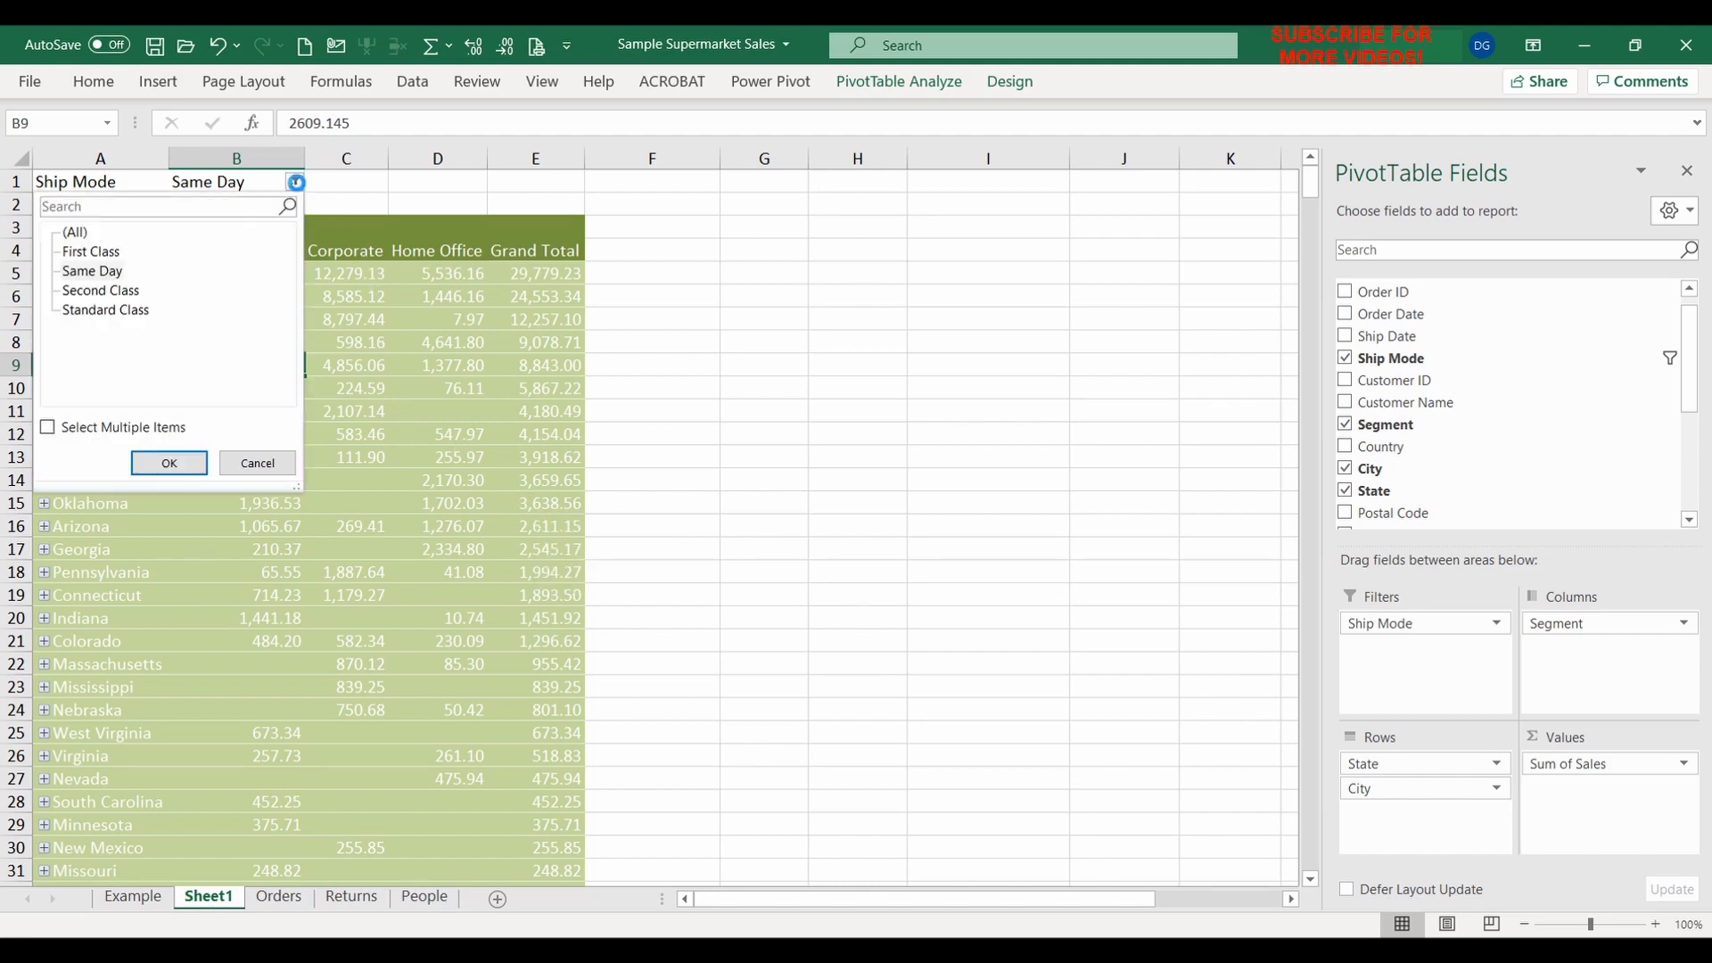
pyautogui.click(75, 427)
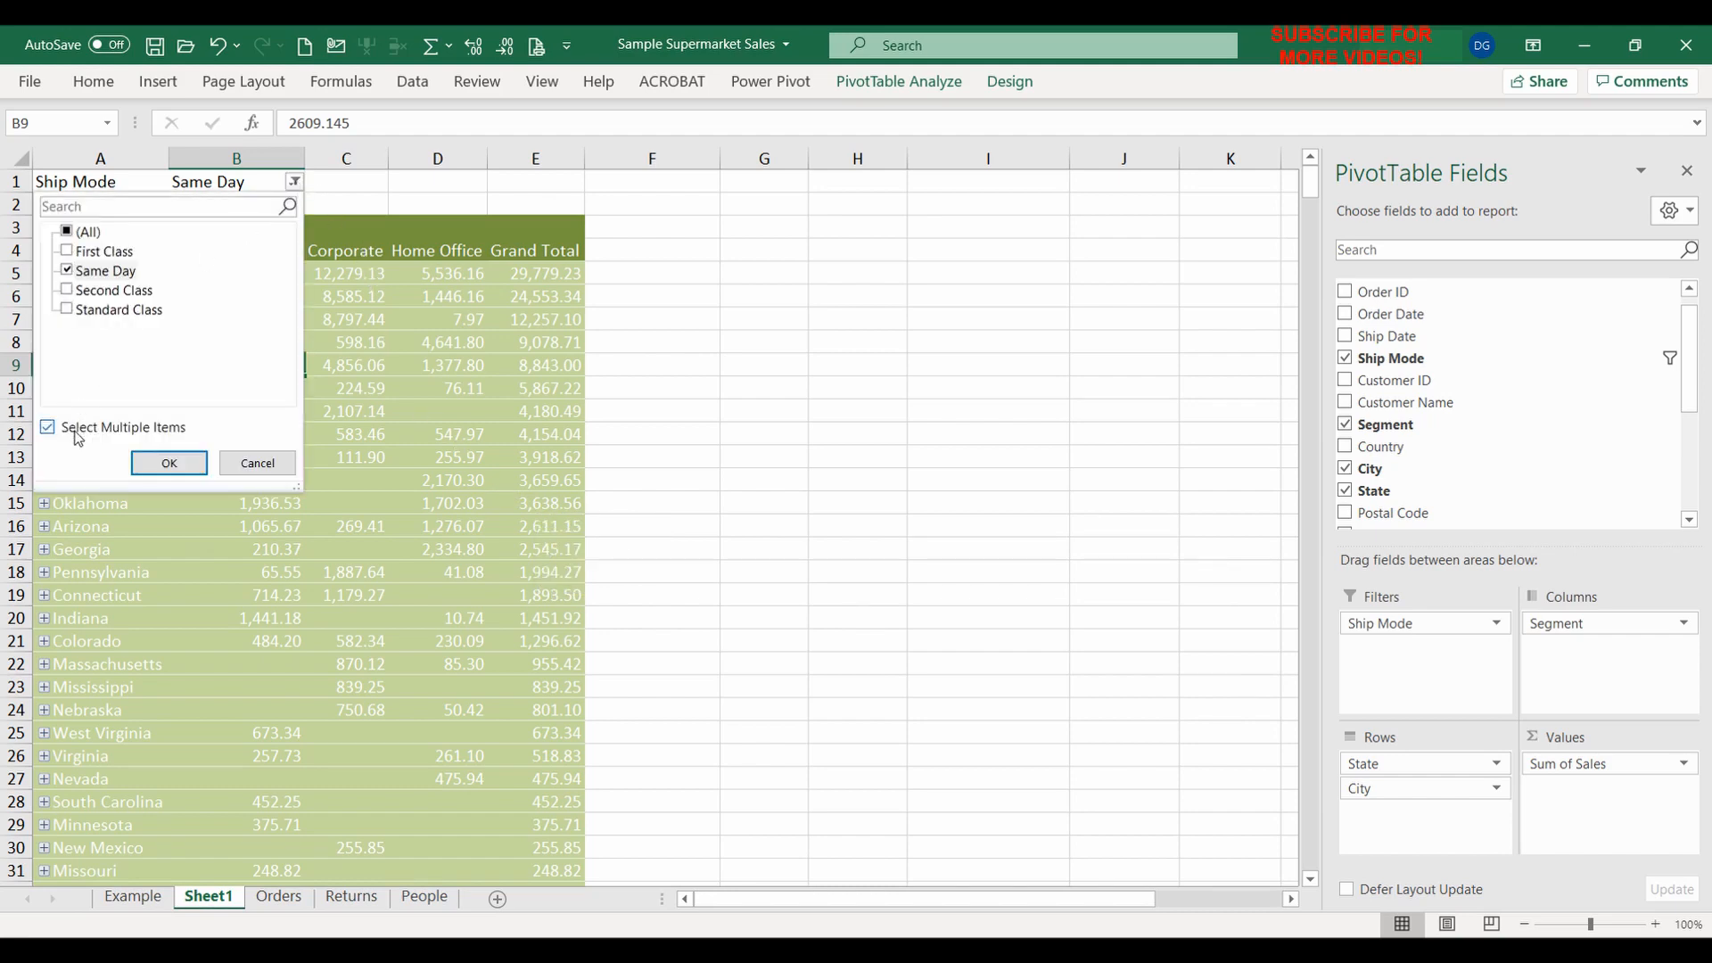
pyautogui.click(100, 258)
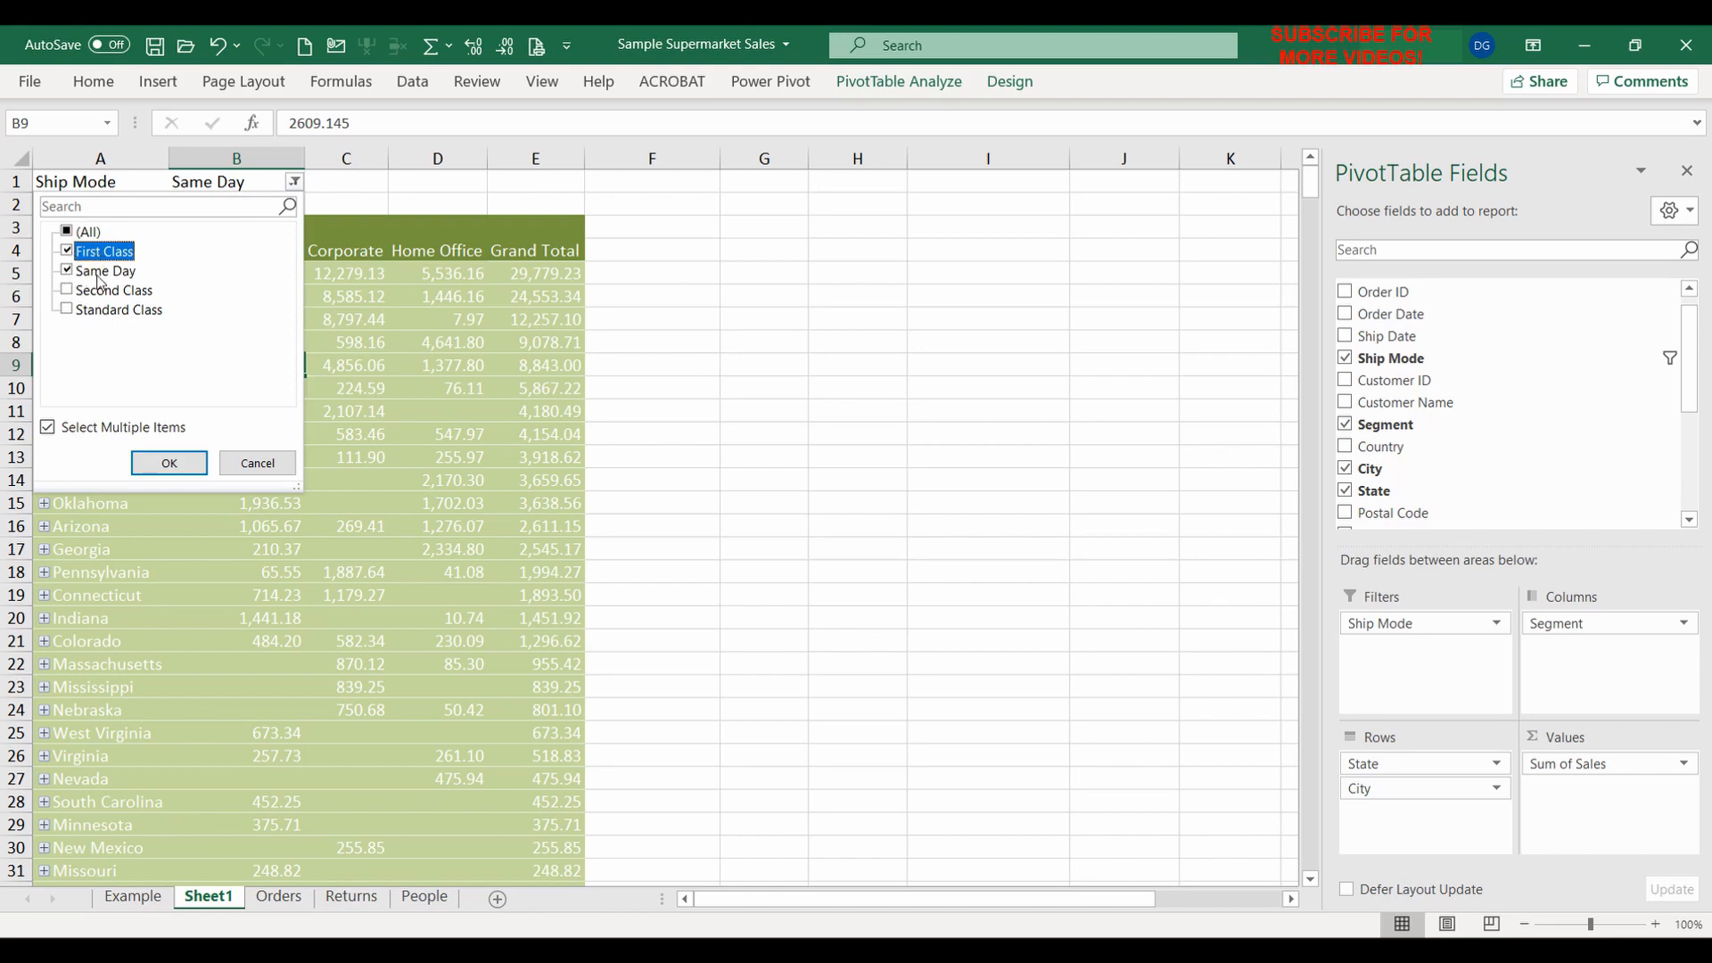
pyautogui.click(183, 462)
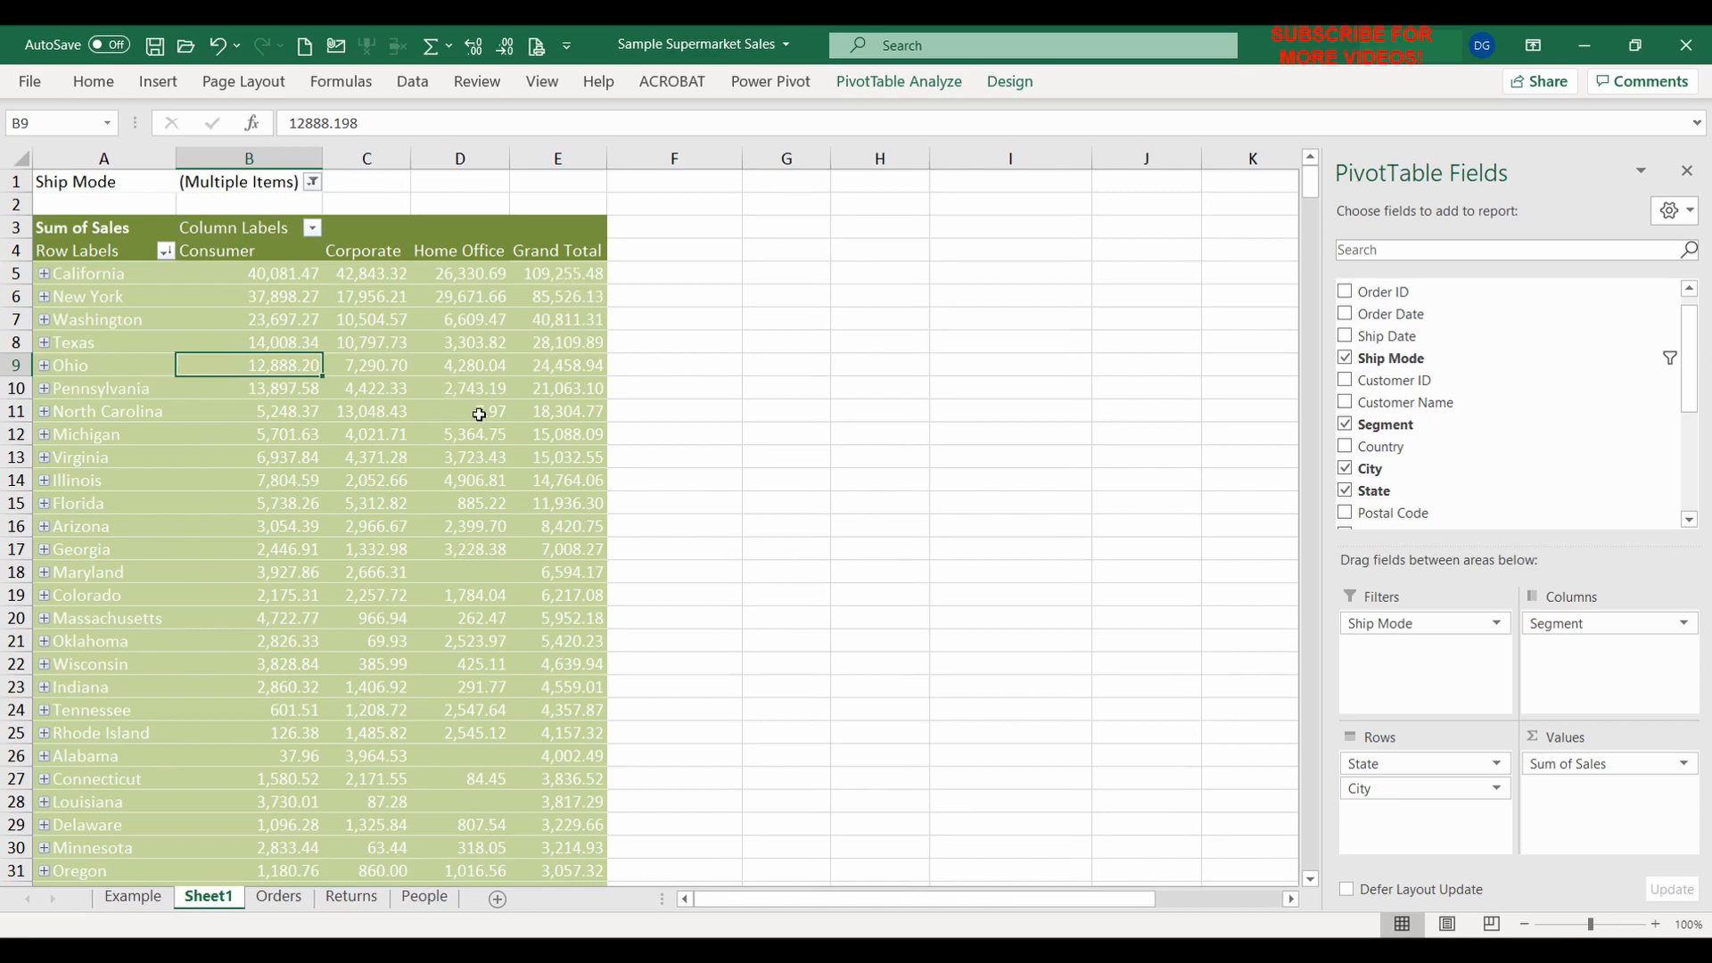
pyautogui.moveTo(505, 343)
pyautogui.click(313, 183)
pyautogui.click(188, 462)
# Remove the Ship Mode field from the PivotTable's report filters
pyautogui.click(432, 392)
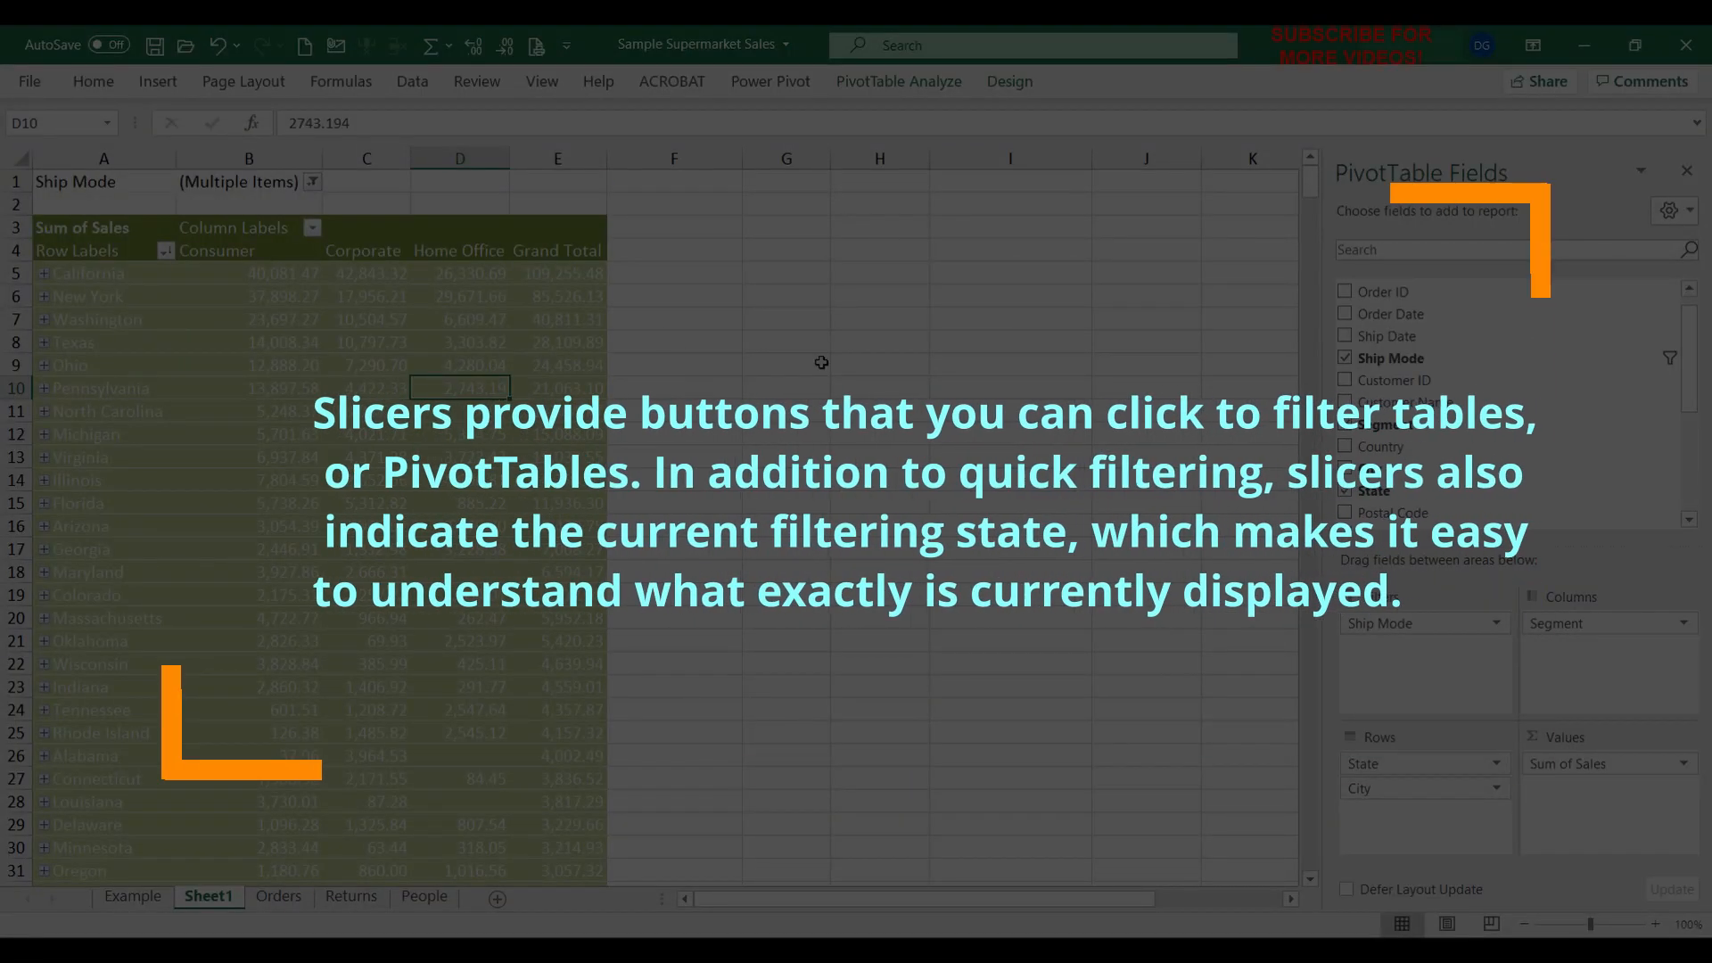
pyautogui.click(1497, 623)
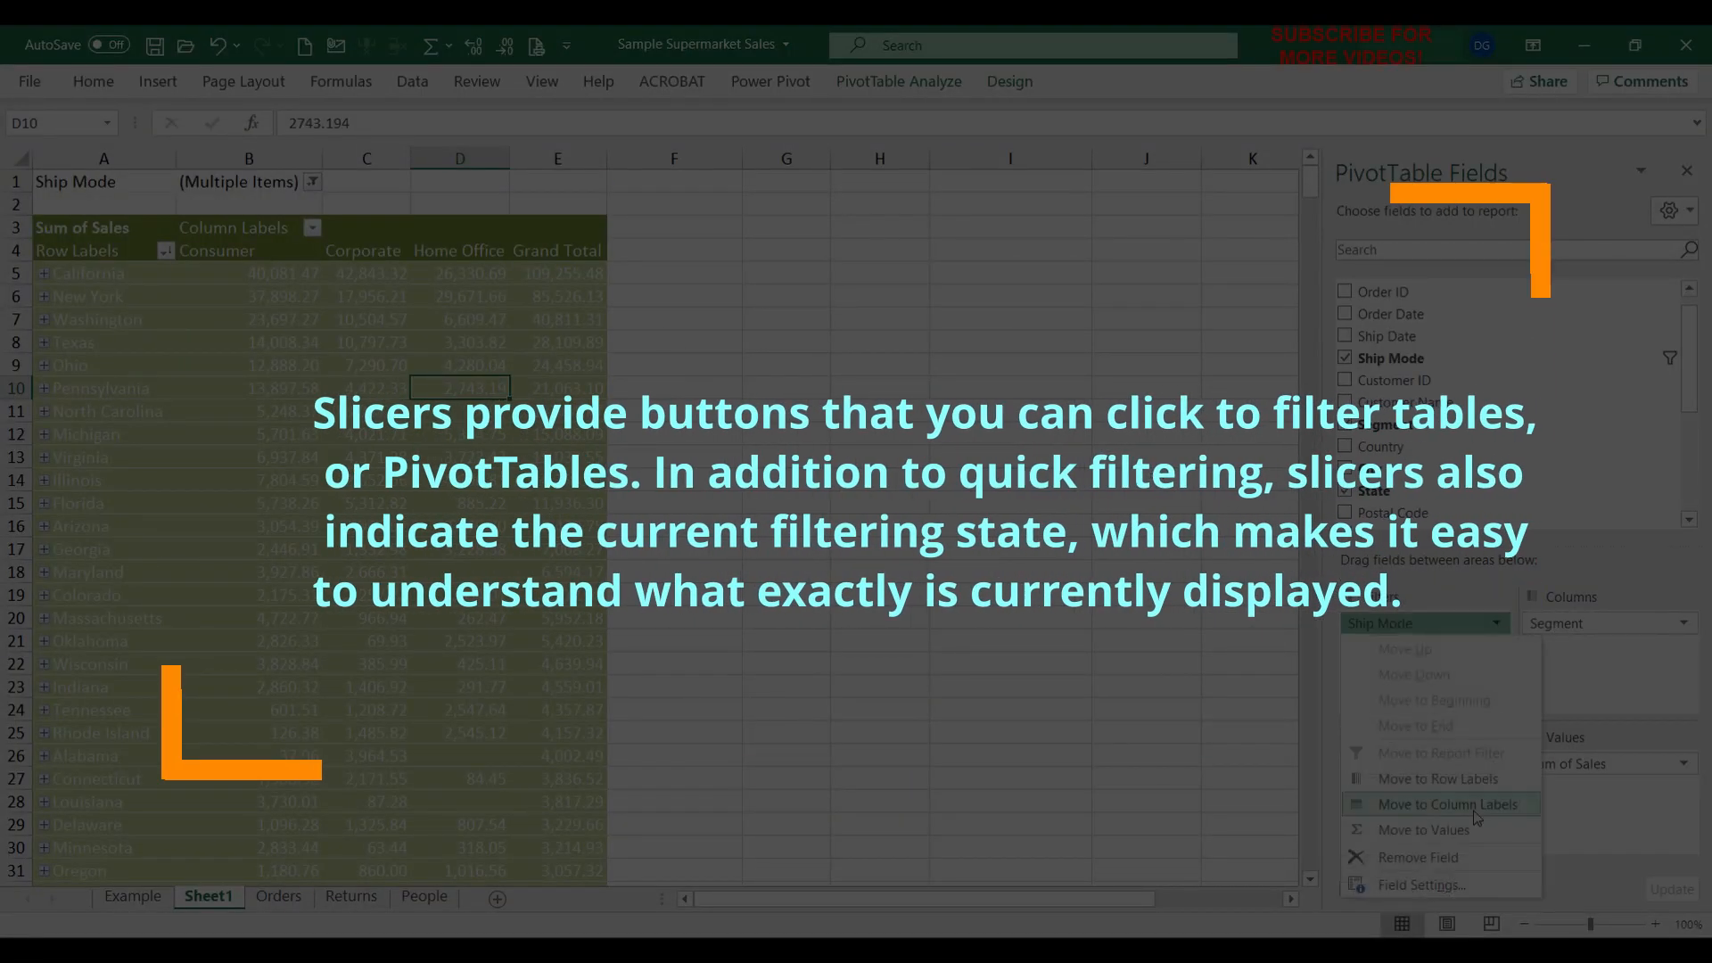
pyautogui.click(1459, 858)
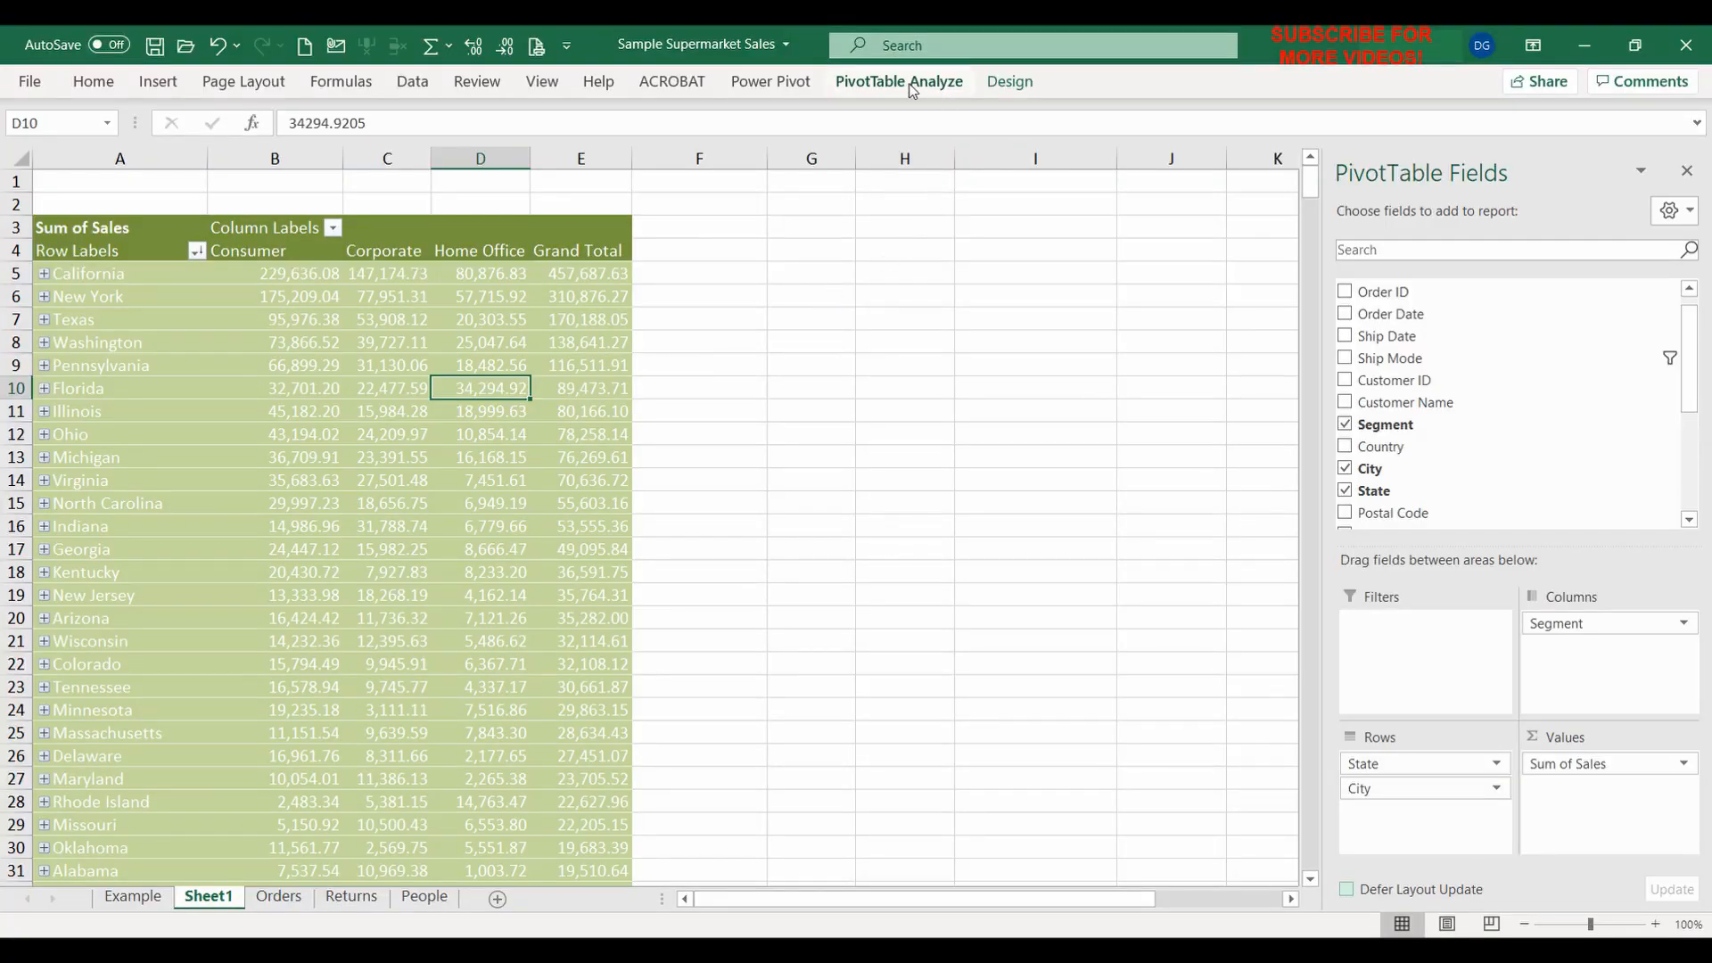
# Insert a Ship Mode slicer for the PivotTable and place it beside the table near columns G and H
pyautogui.click(911, 82)
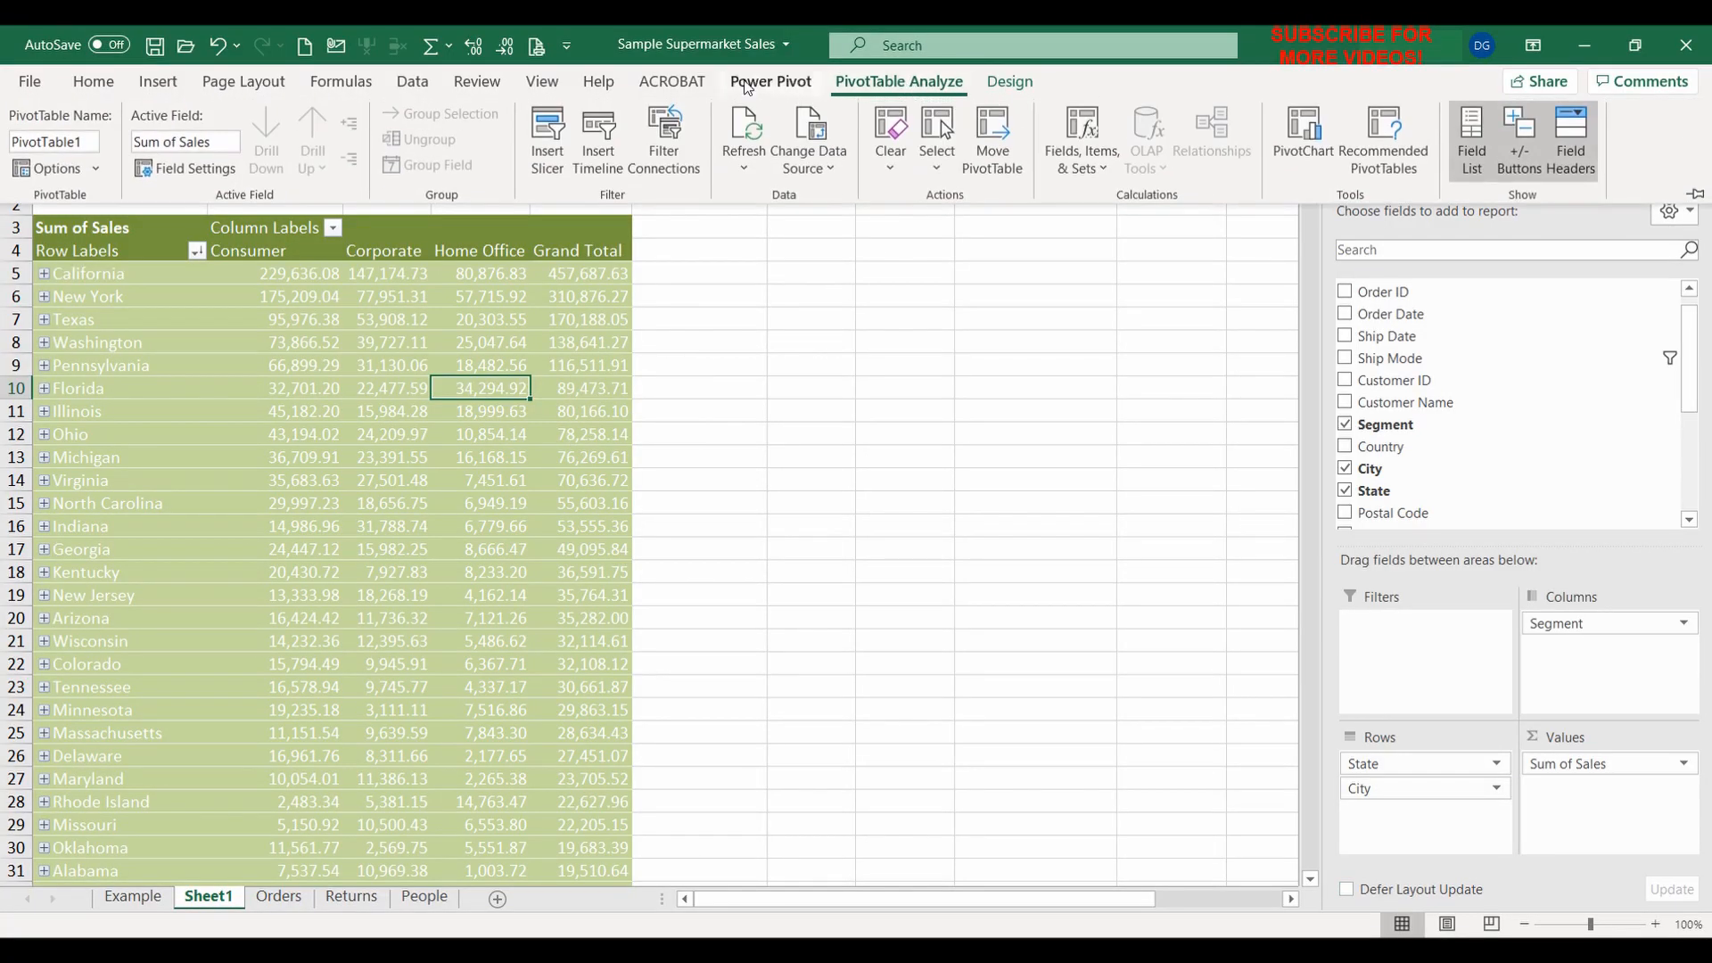
pyautogui.click(566, 152)
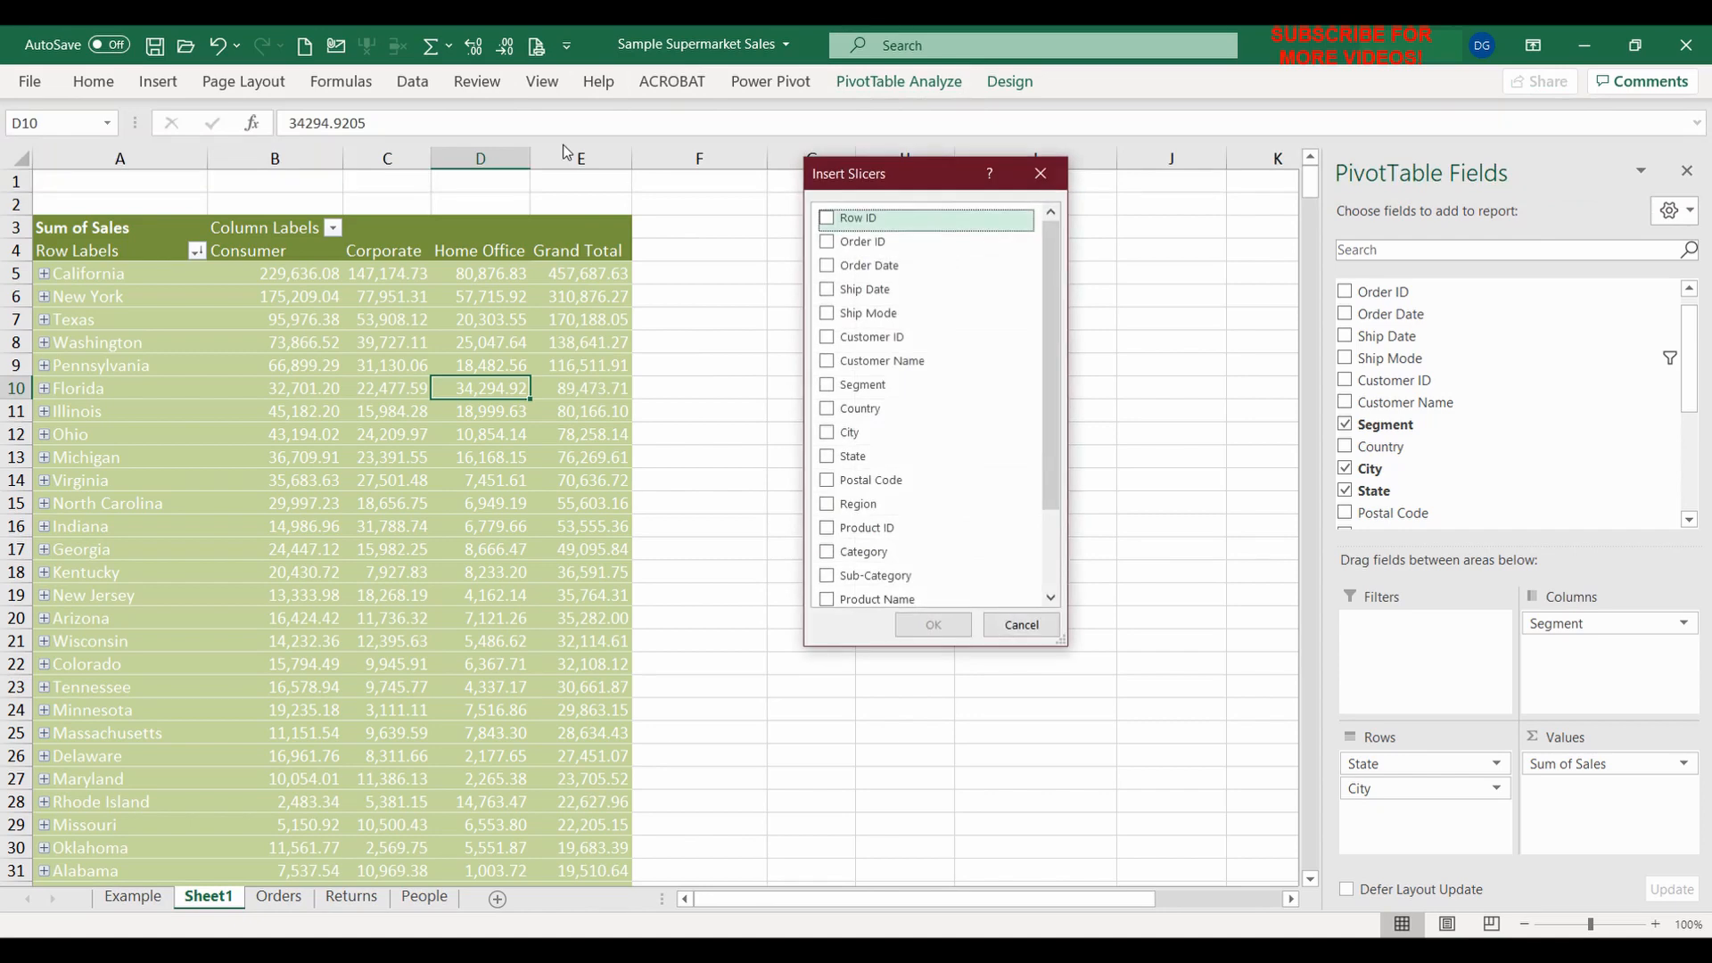
pyautogui.click(828, 313)
pyautogui.click(953, 633)
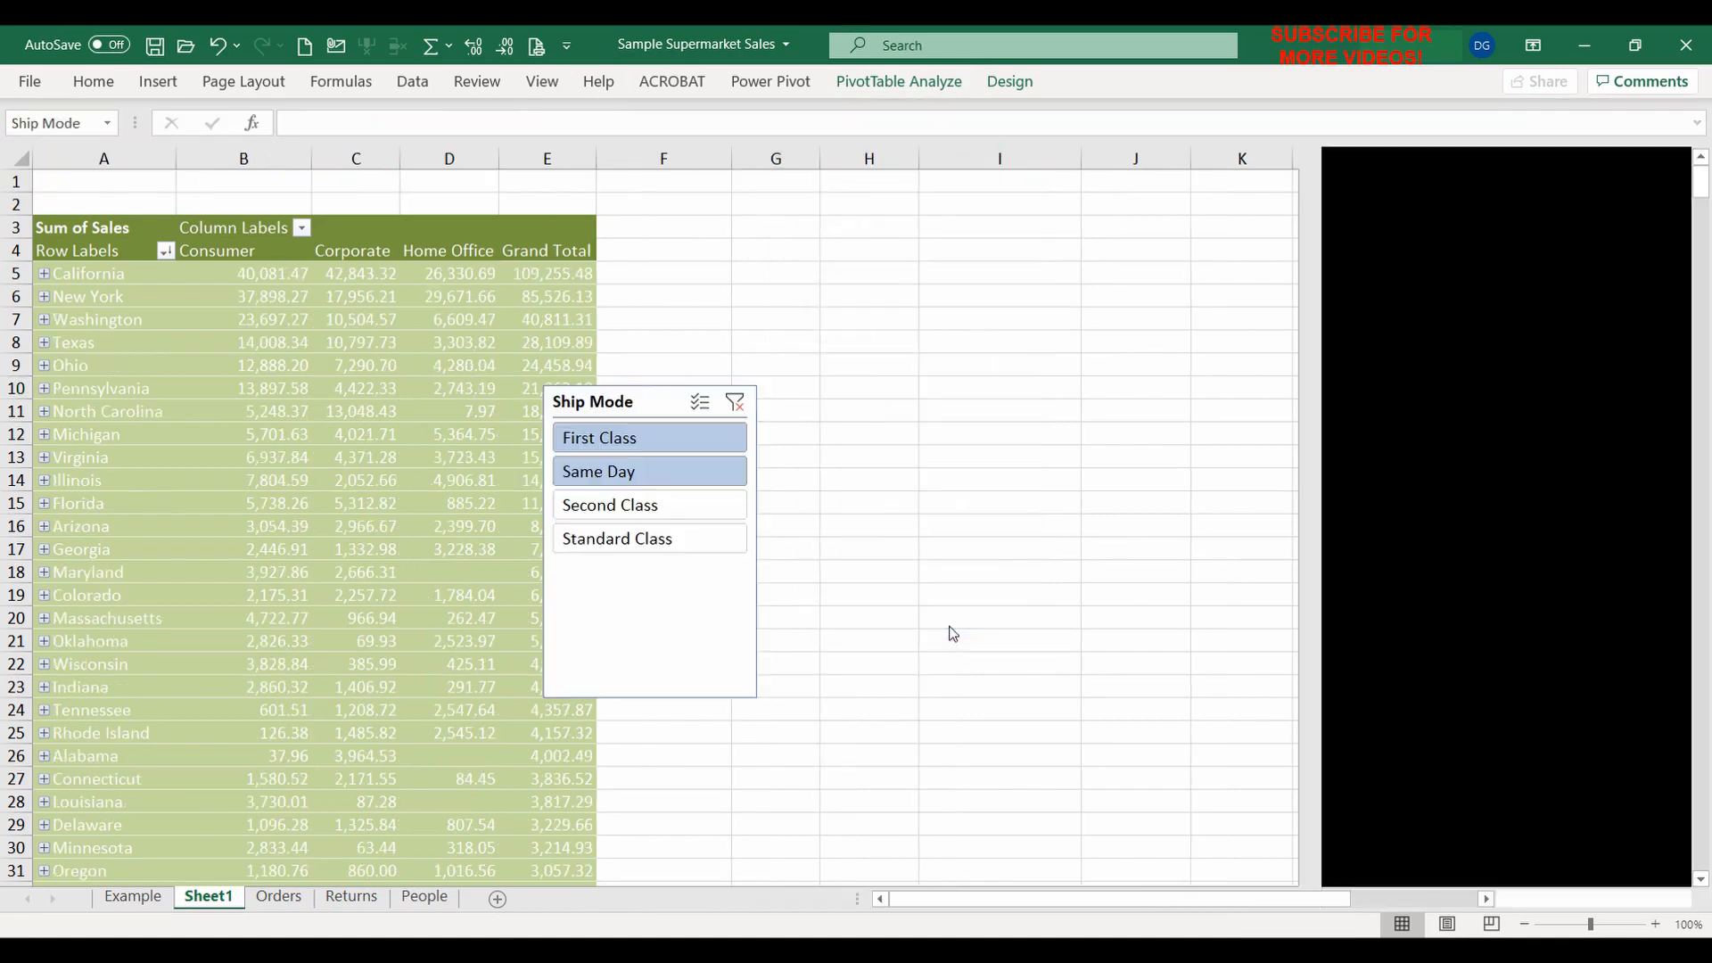
pyautogui.moveTo(622, 410); pyautogui.dragTo(804, 229)
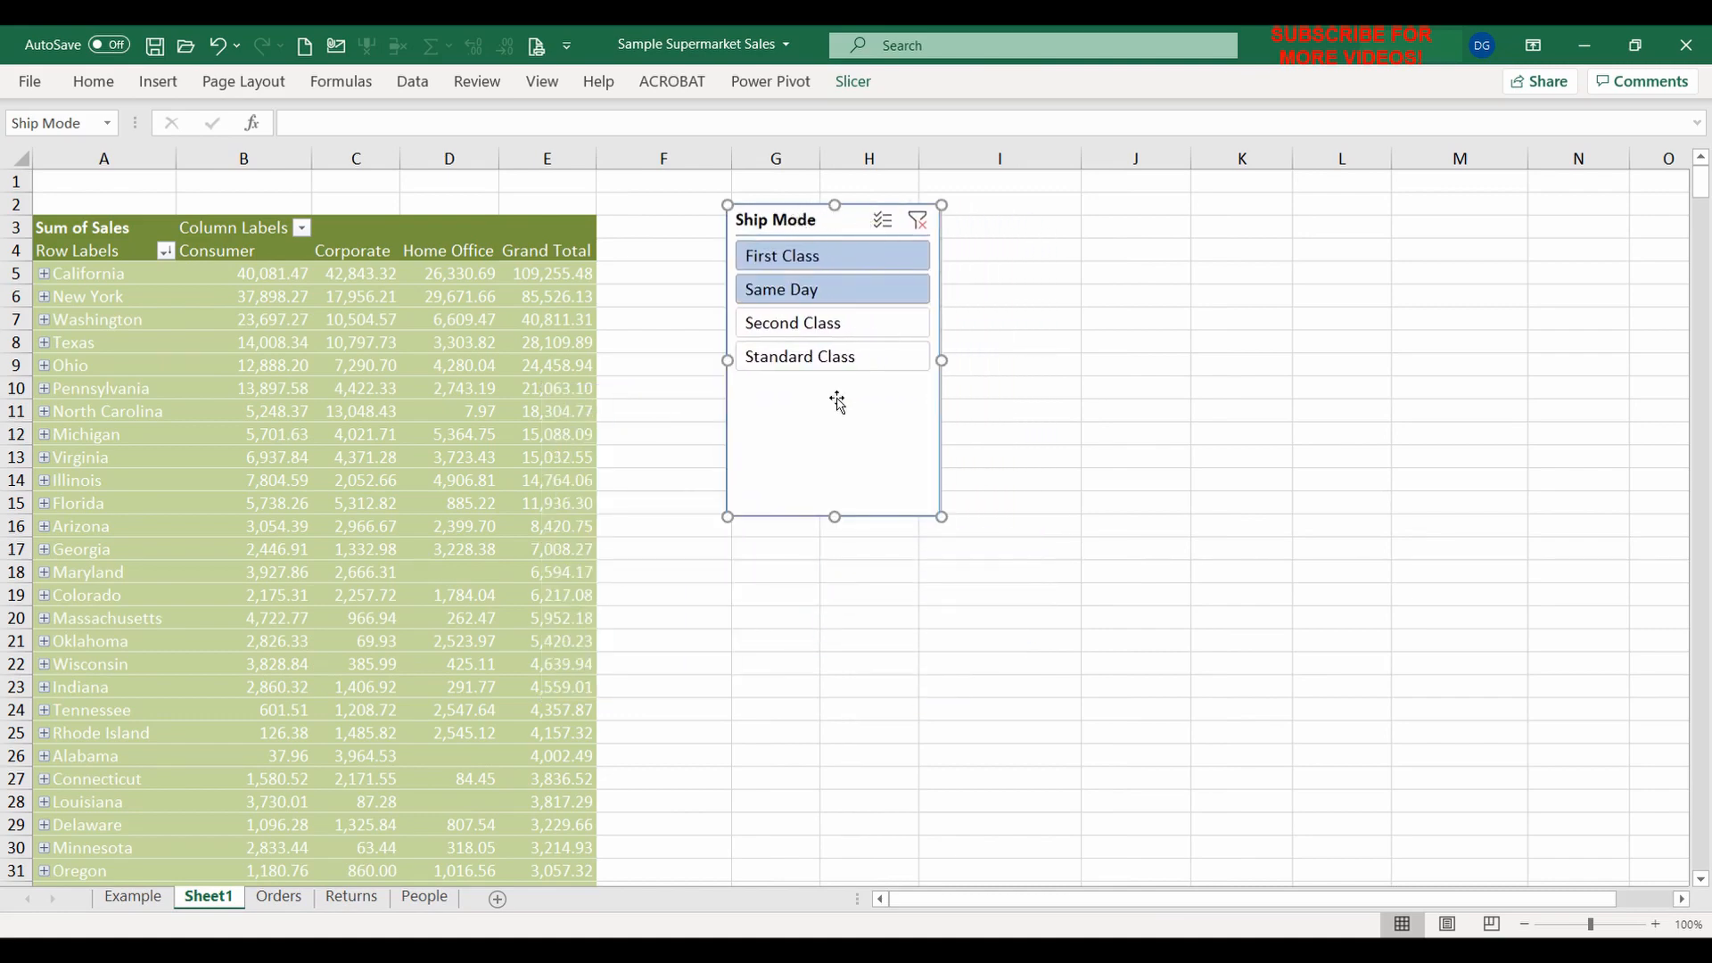
# Apply a light green style to the Ship Mode slicer and clear its filter
pyautogui.click(853, 82)
pyautogui.click(366, 137)
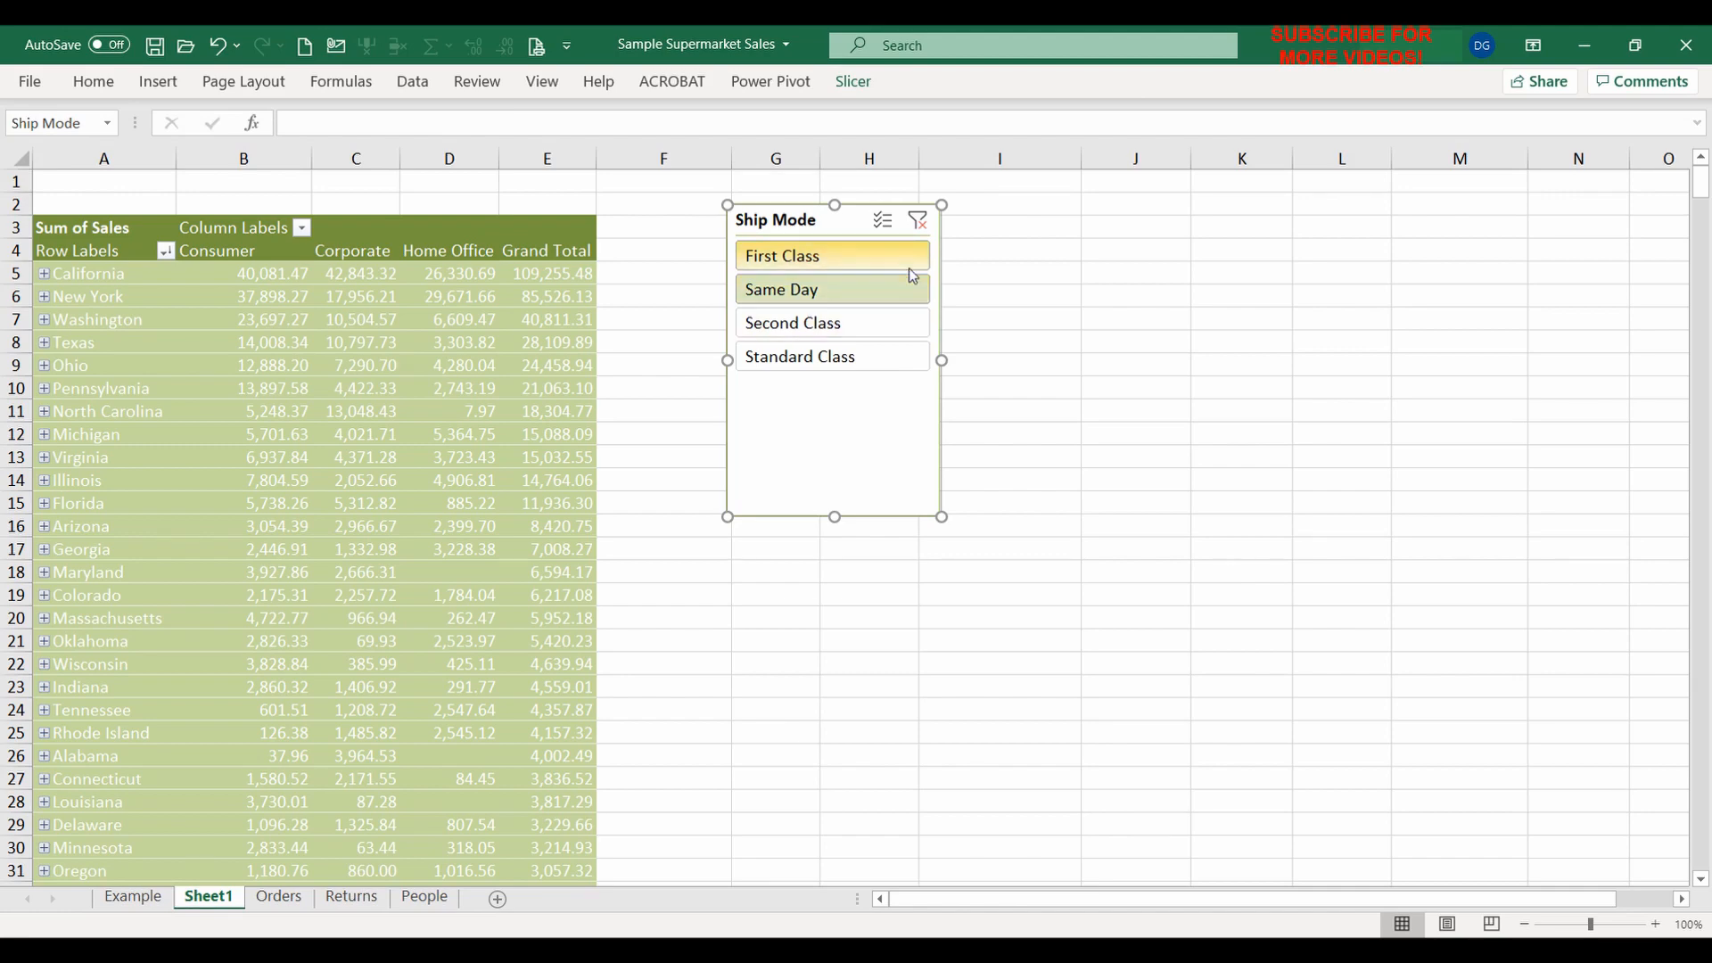
pyautogui.click(918, 221)
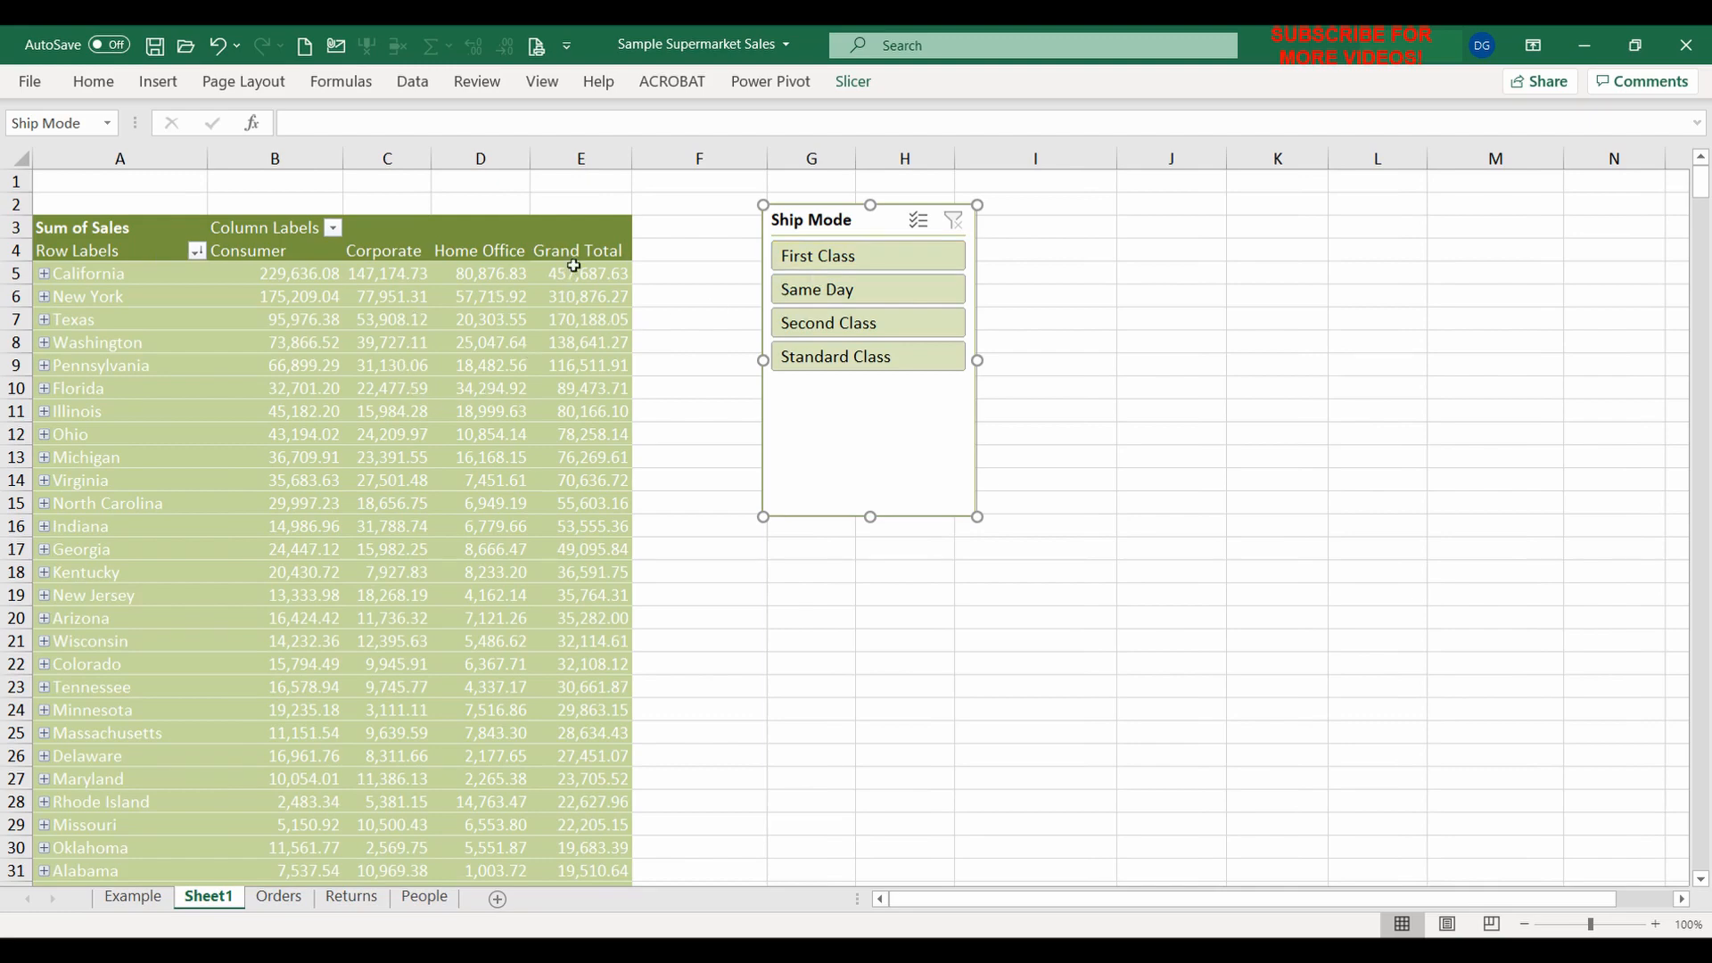
# Filter the PivotTable by each single ship mode in turn with the slicer, ending on Standard Class
pyautogui.moveTo(445, 308)
pyautogui.click(829, 256)
pyautogui.click(822, 290)
pyautogui.click(825, 323)
pyautogui.click(825, 357)
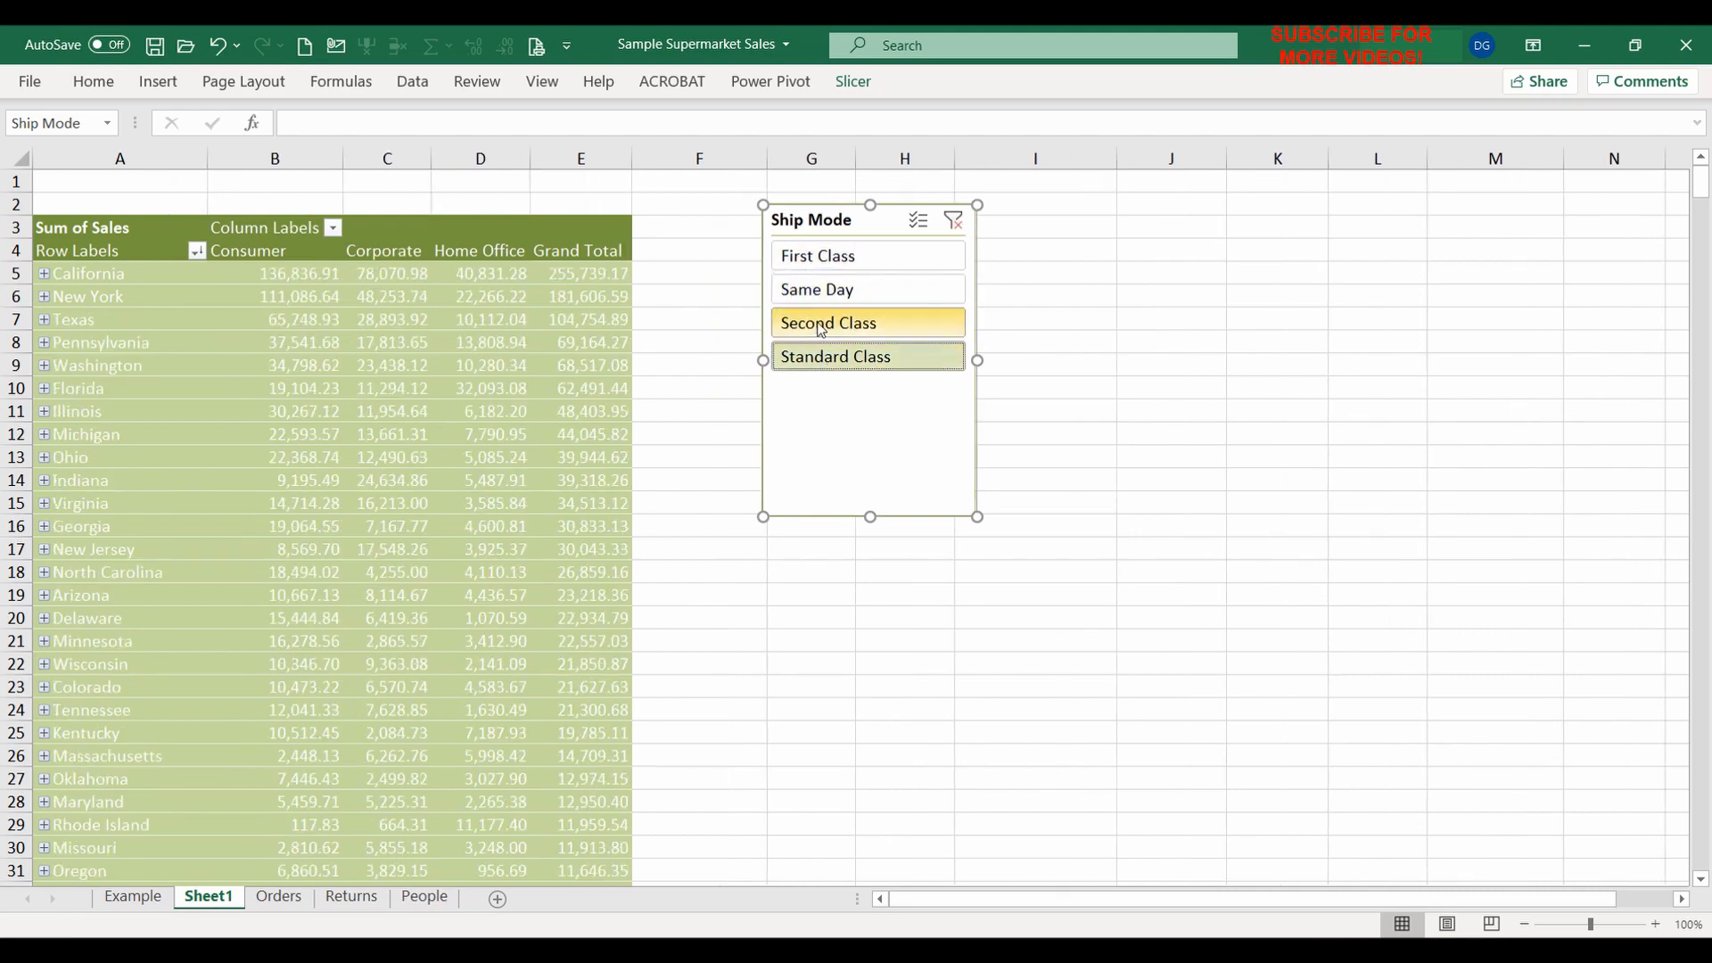
pyautogui.click(820, 322)
pyautogui.click(816, 290)
pyautogui.click(835, 257)
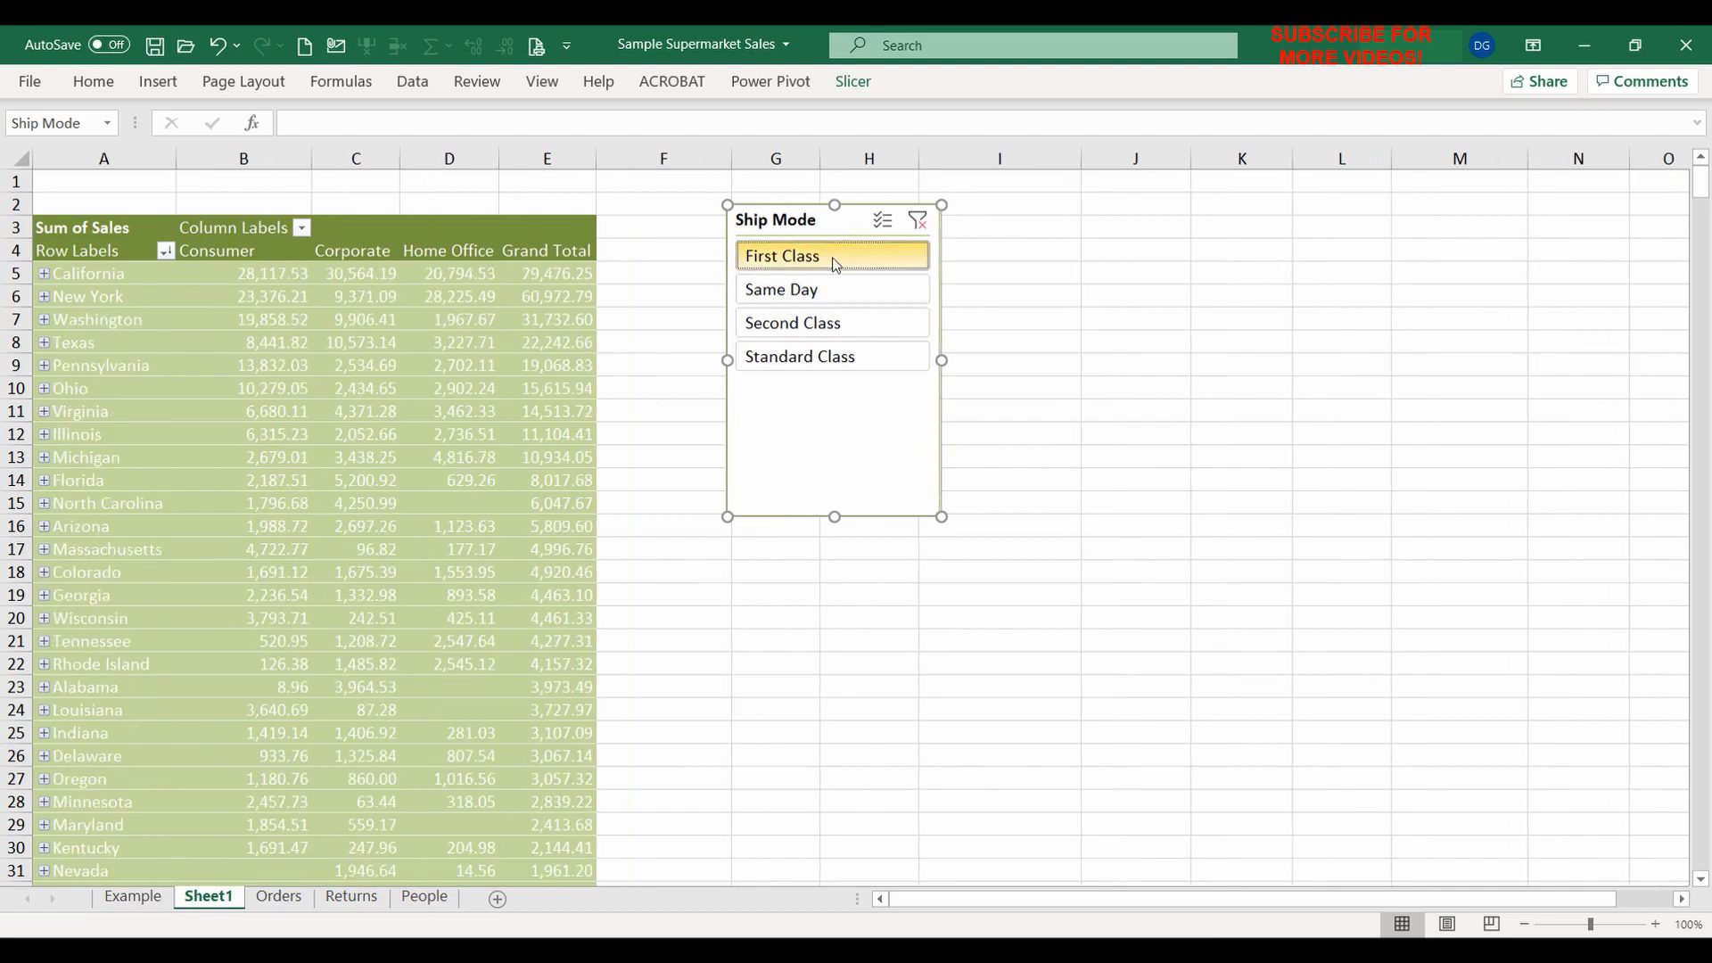
pyautogui.click(824, 282)
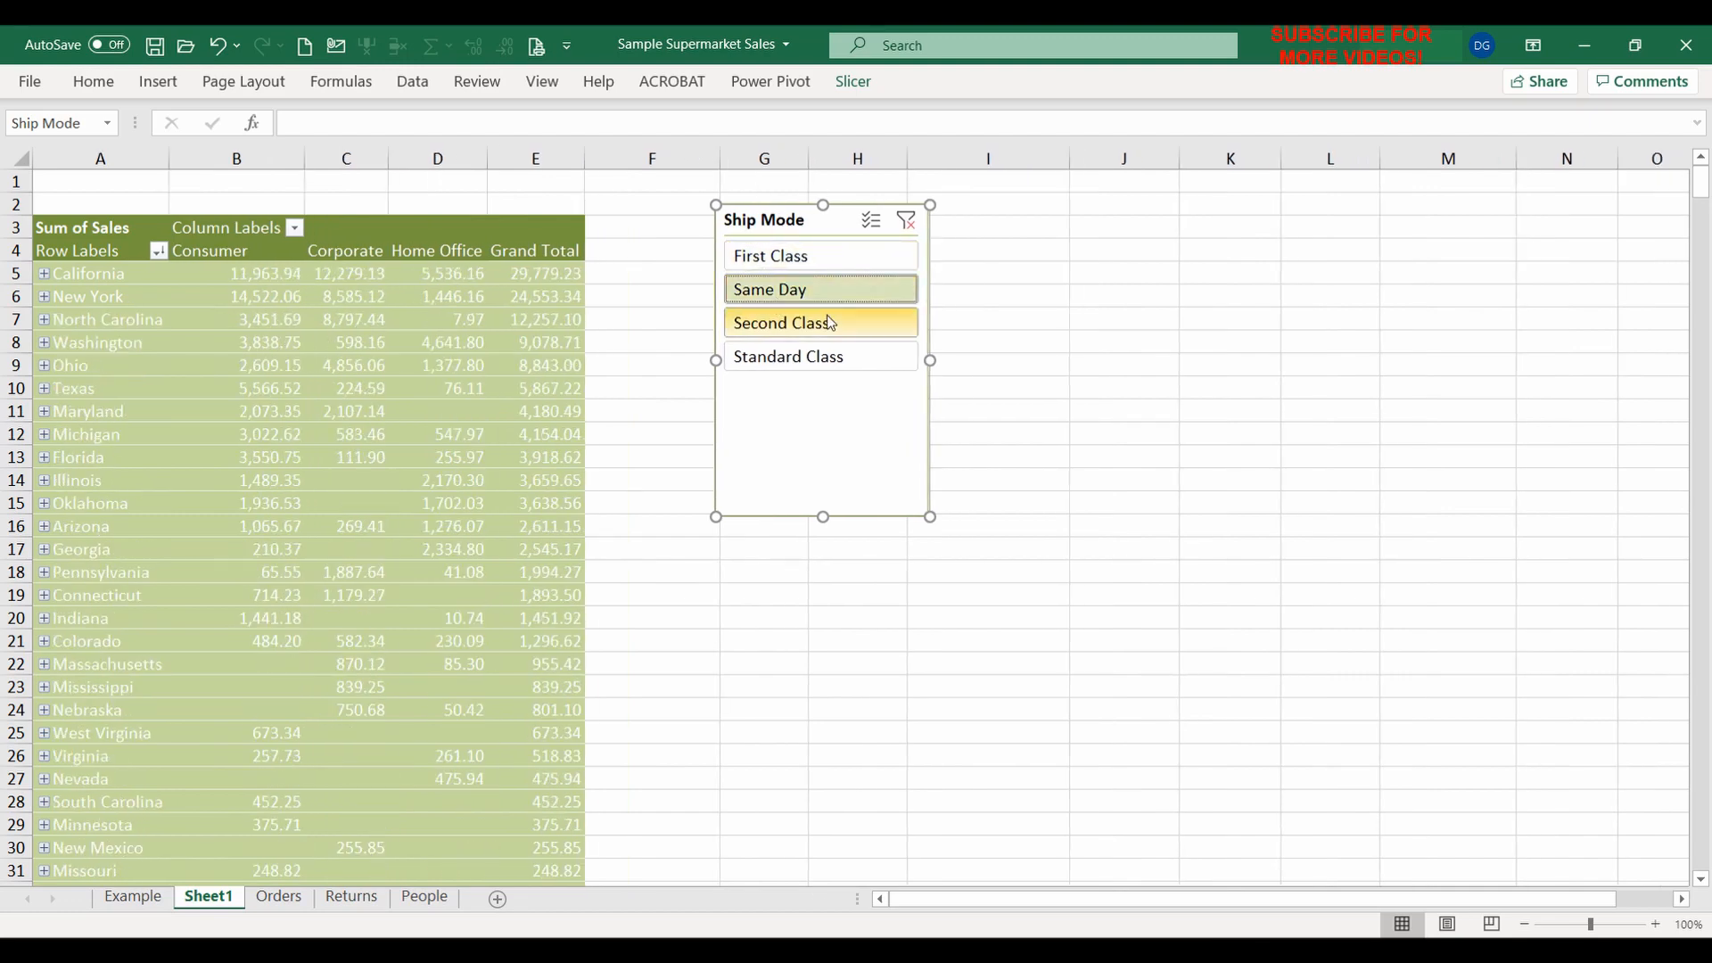
pyautogui.click(828, 323)
pyautogui.click(834, 357)
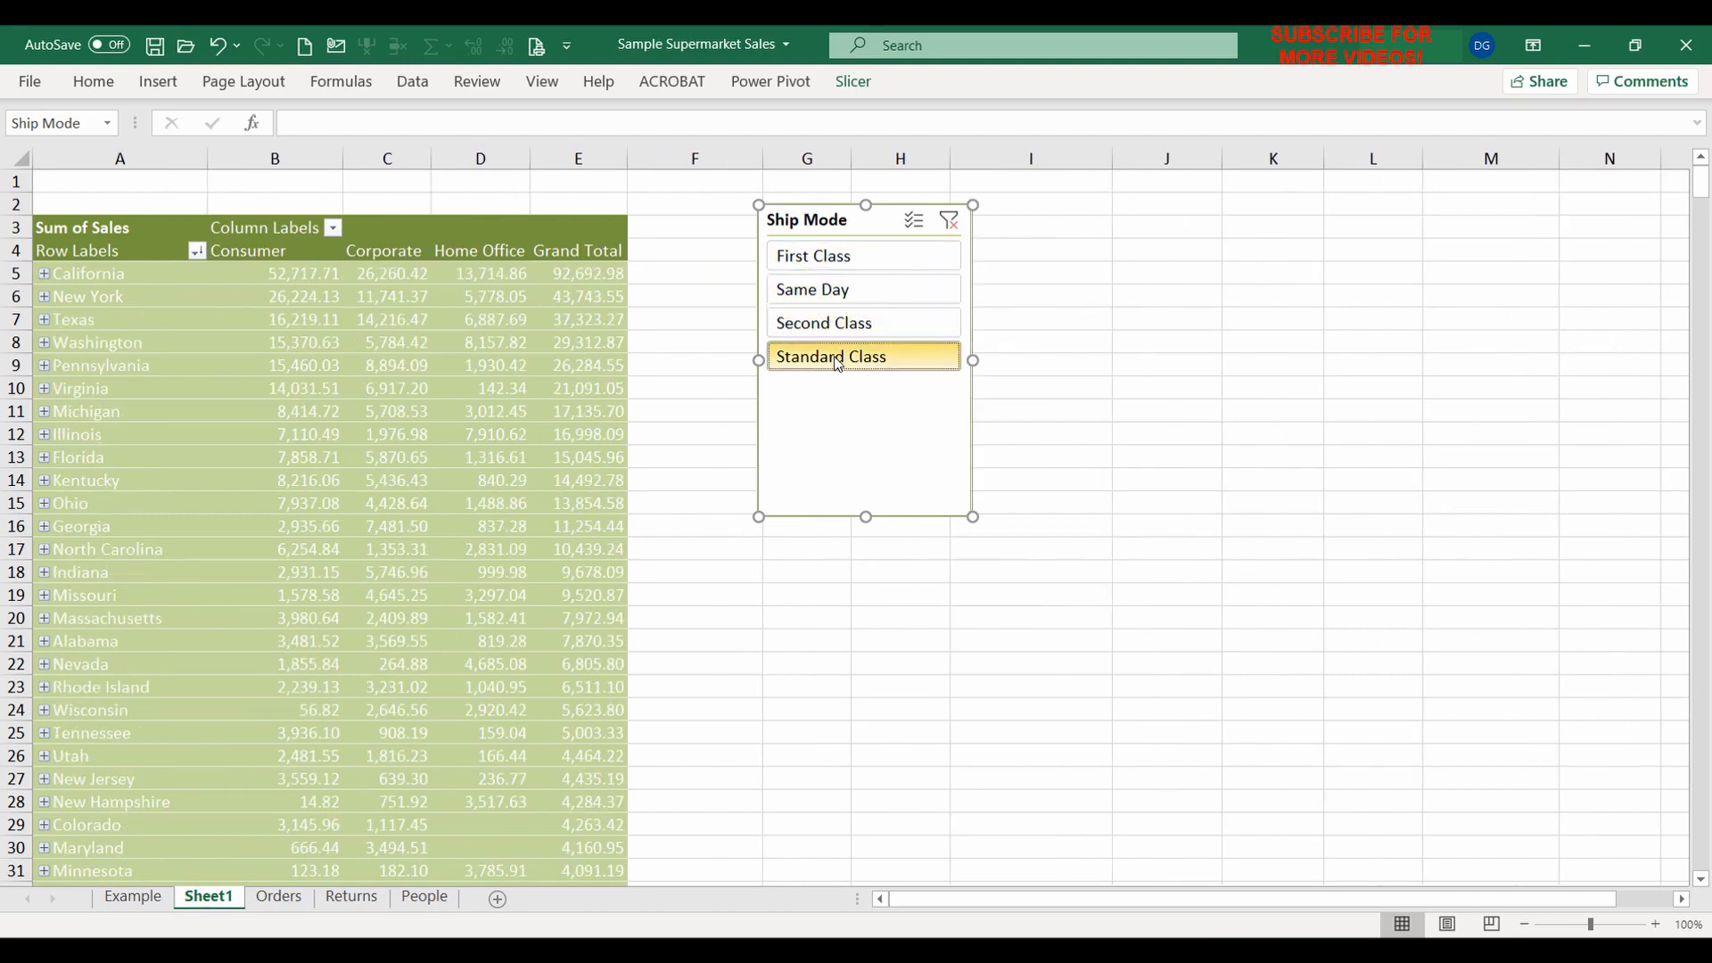
# Turn on multiple selection in the Ship Mode slicer and add Second Class, Same Day and First Class
pyautogui.click(918, 227)
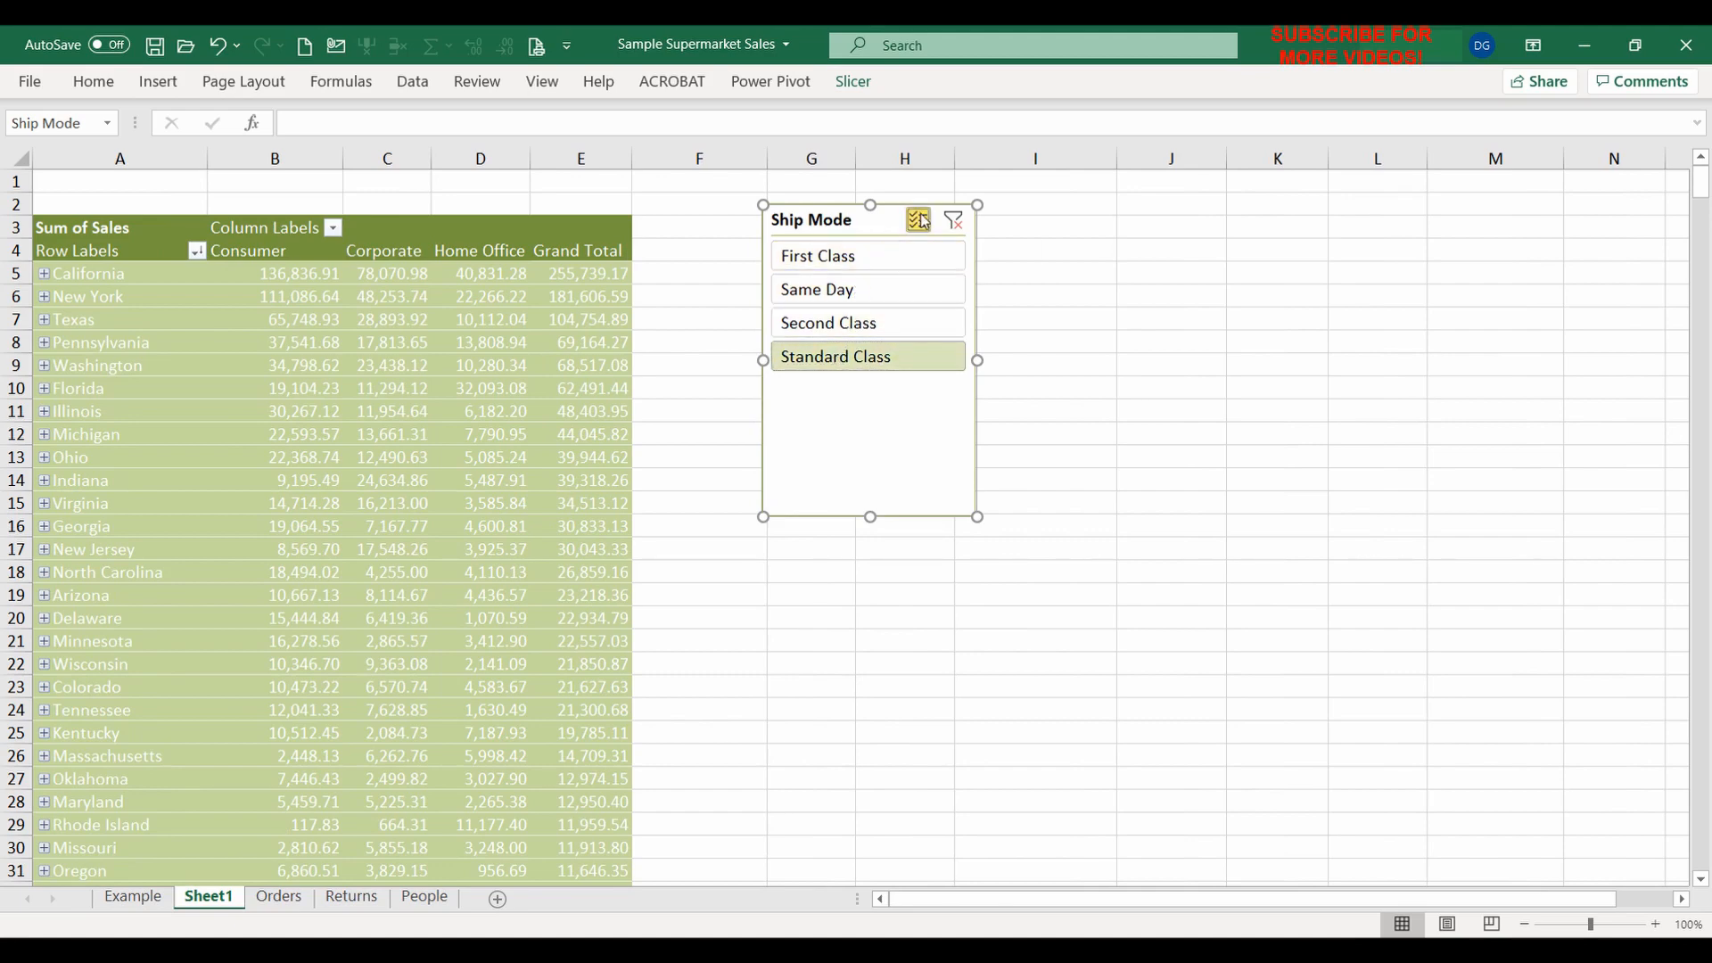
pyautogui.click(838, 323)
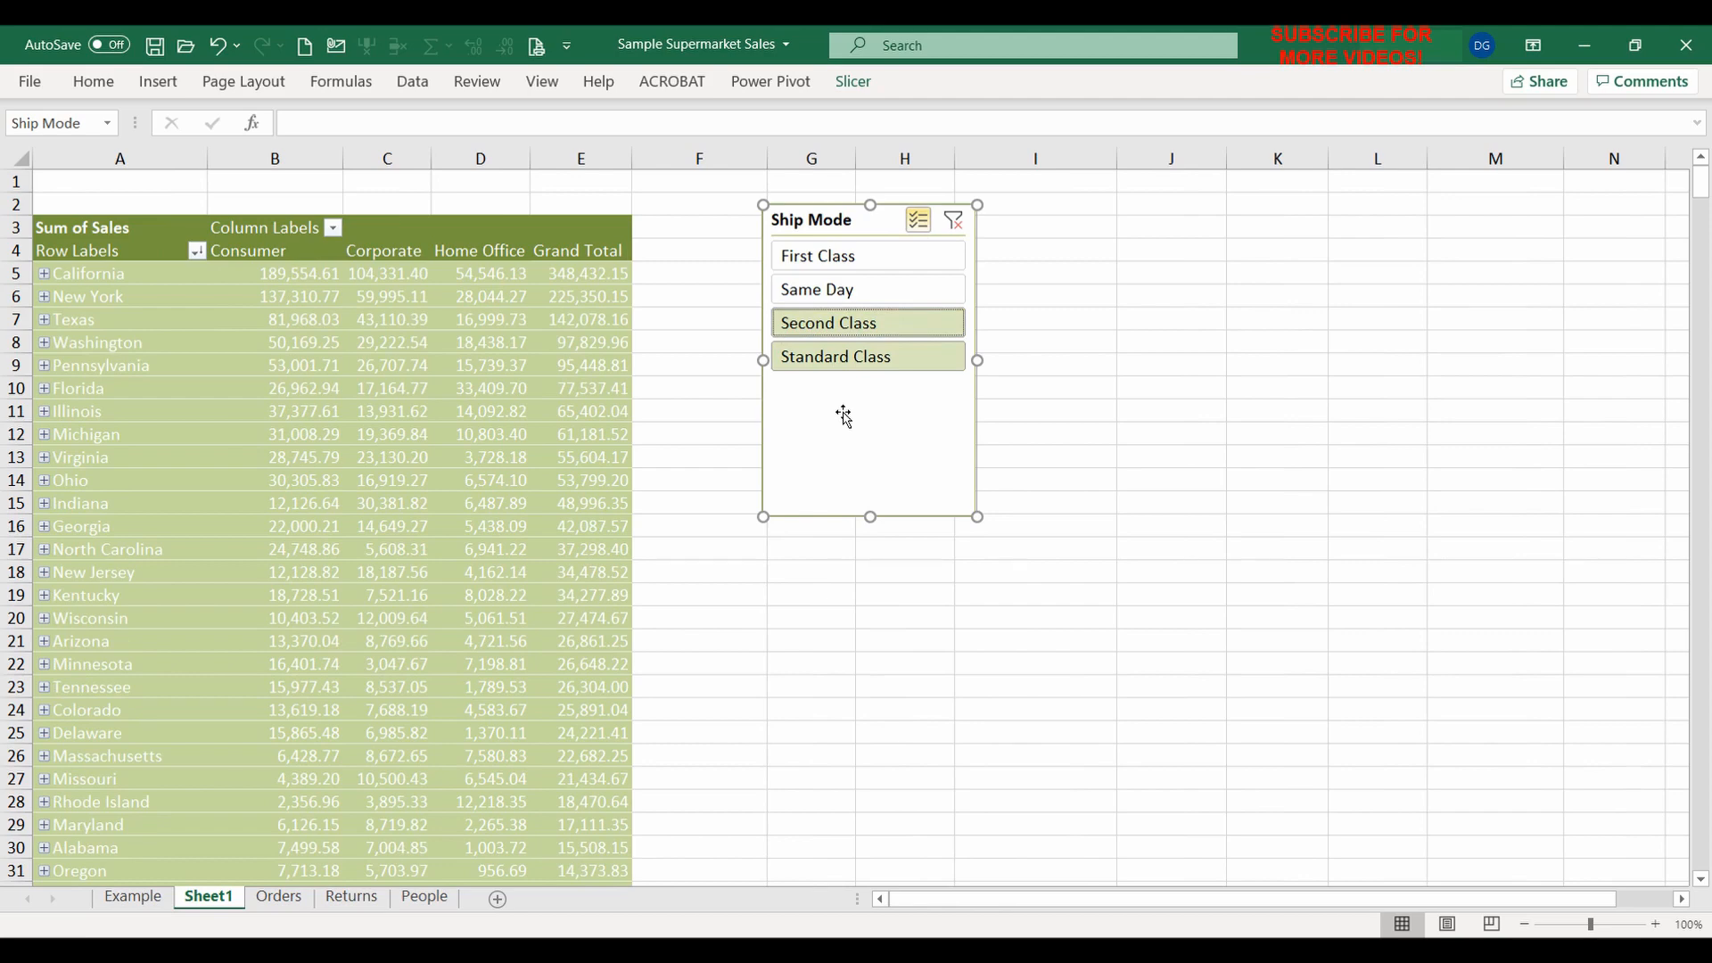
pyautogui.click(851, 294)
pyautogui.click(863, 264)
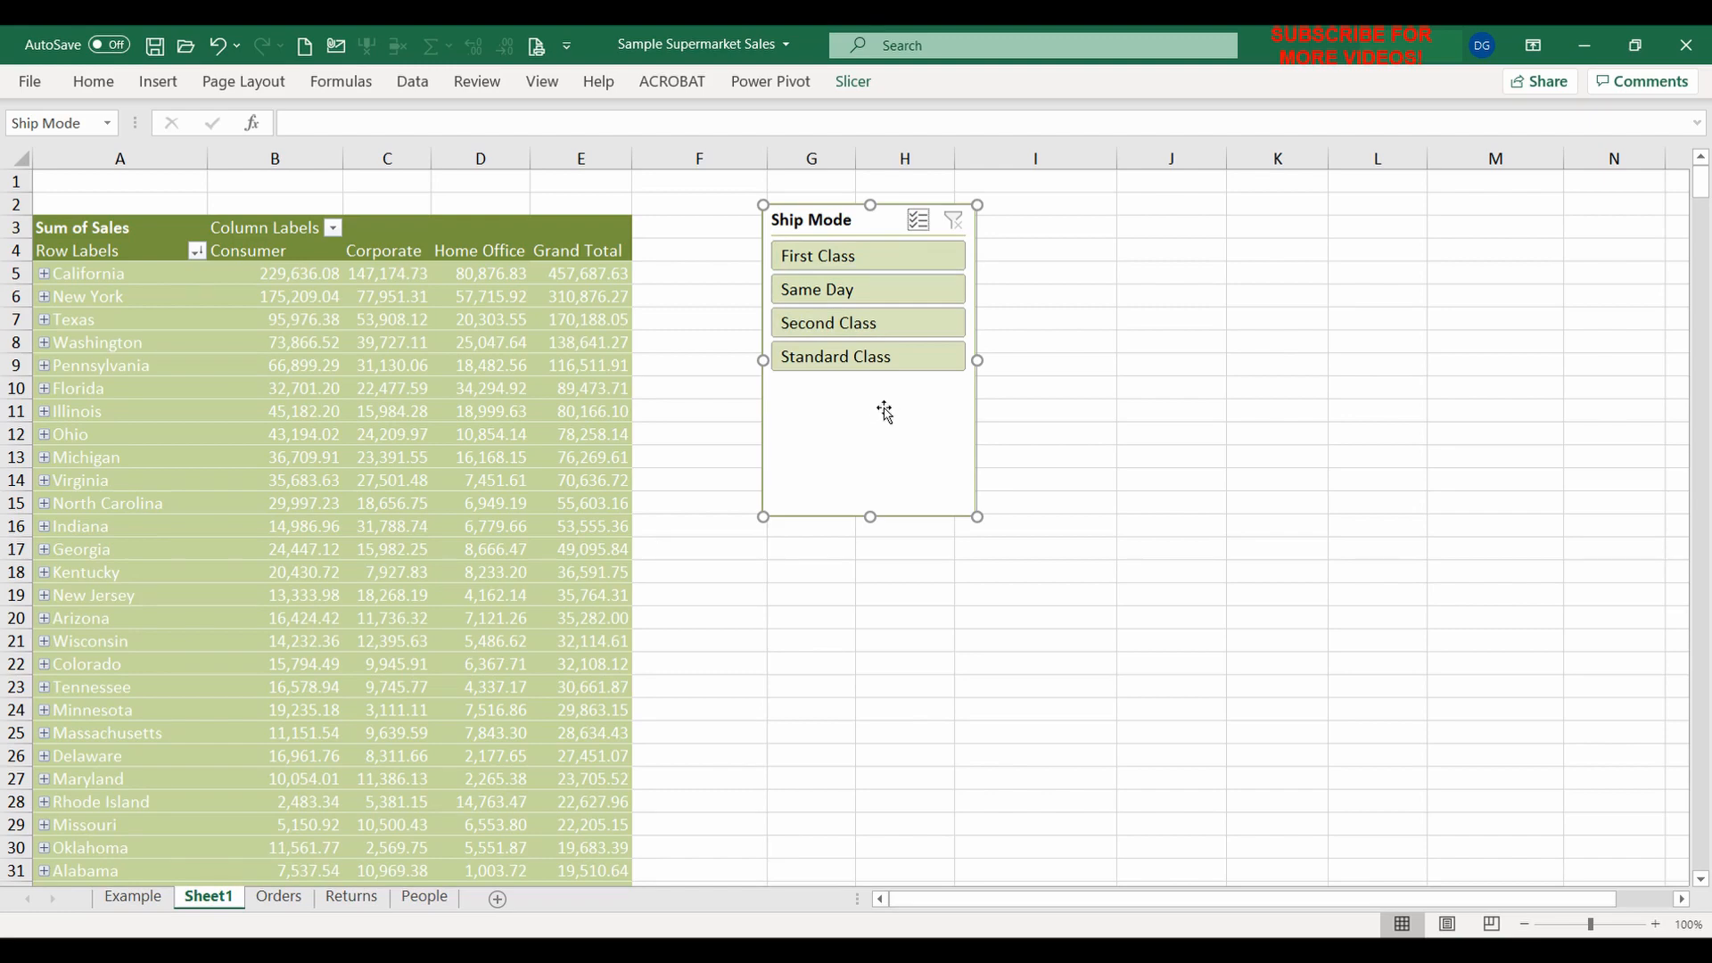
# Delete the Ship Mode slicer from the sheet
pyautogui.click(353, 375)
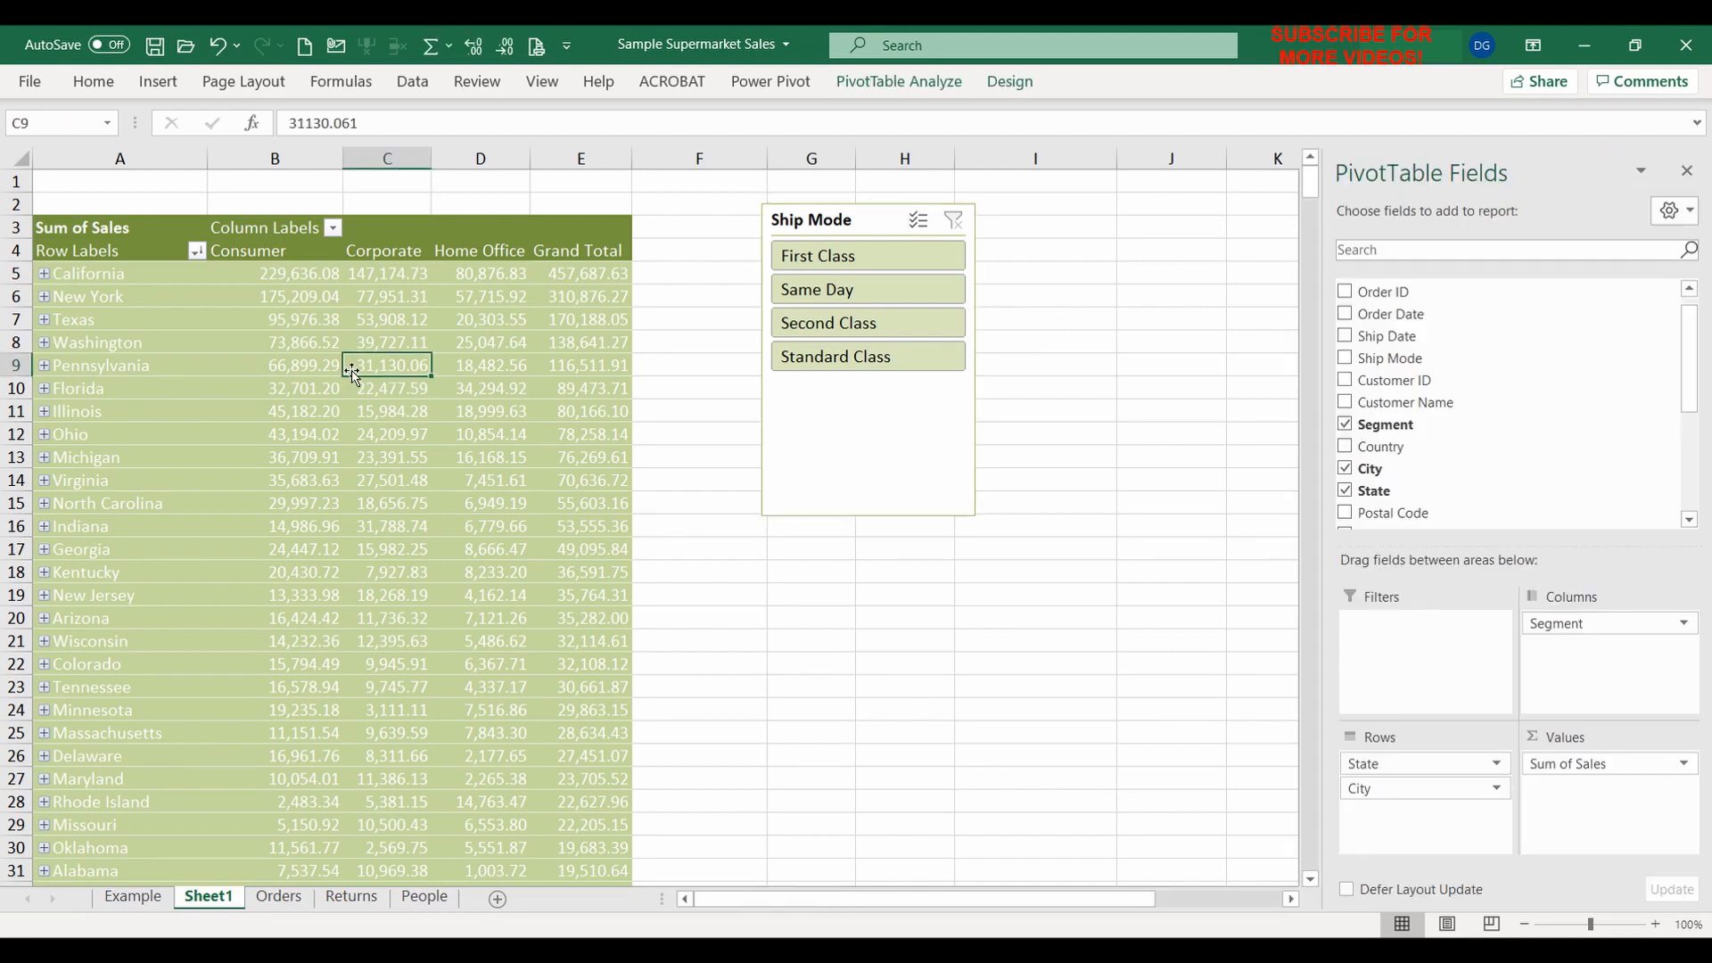
pyautogui.moveTo(353, 375)
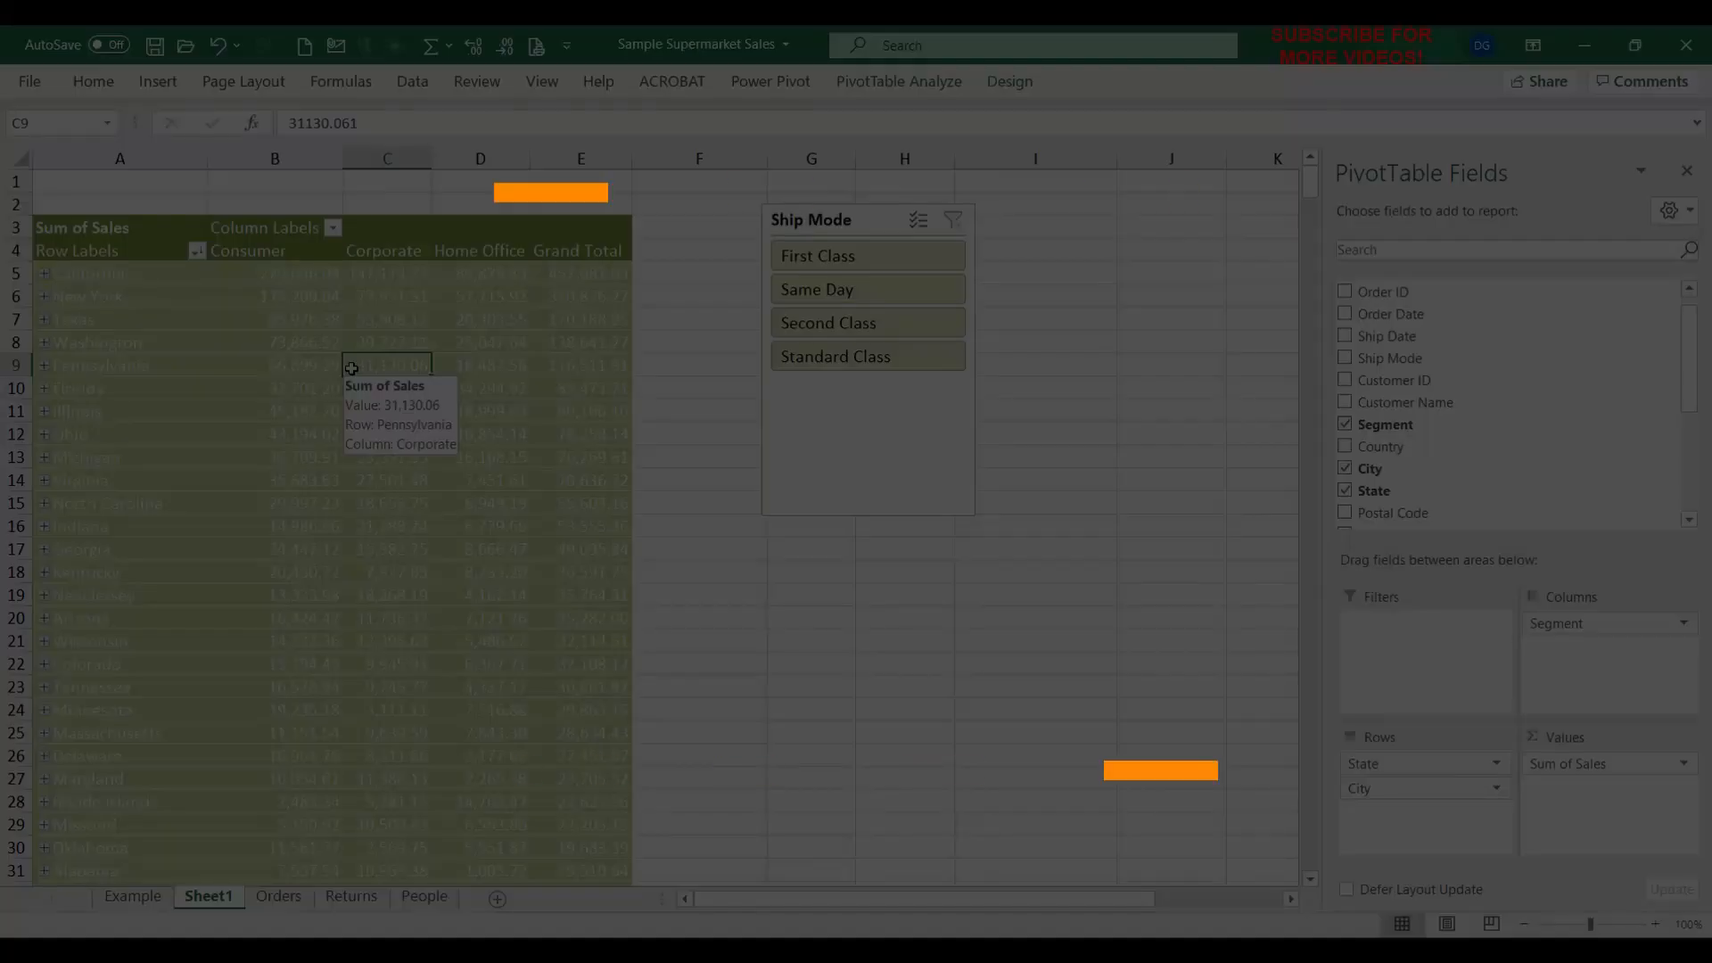
pyautogui.click(811, 227)
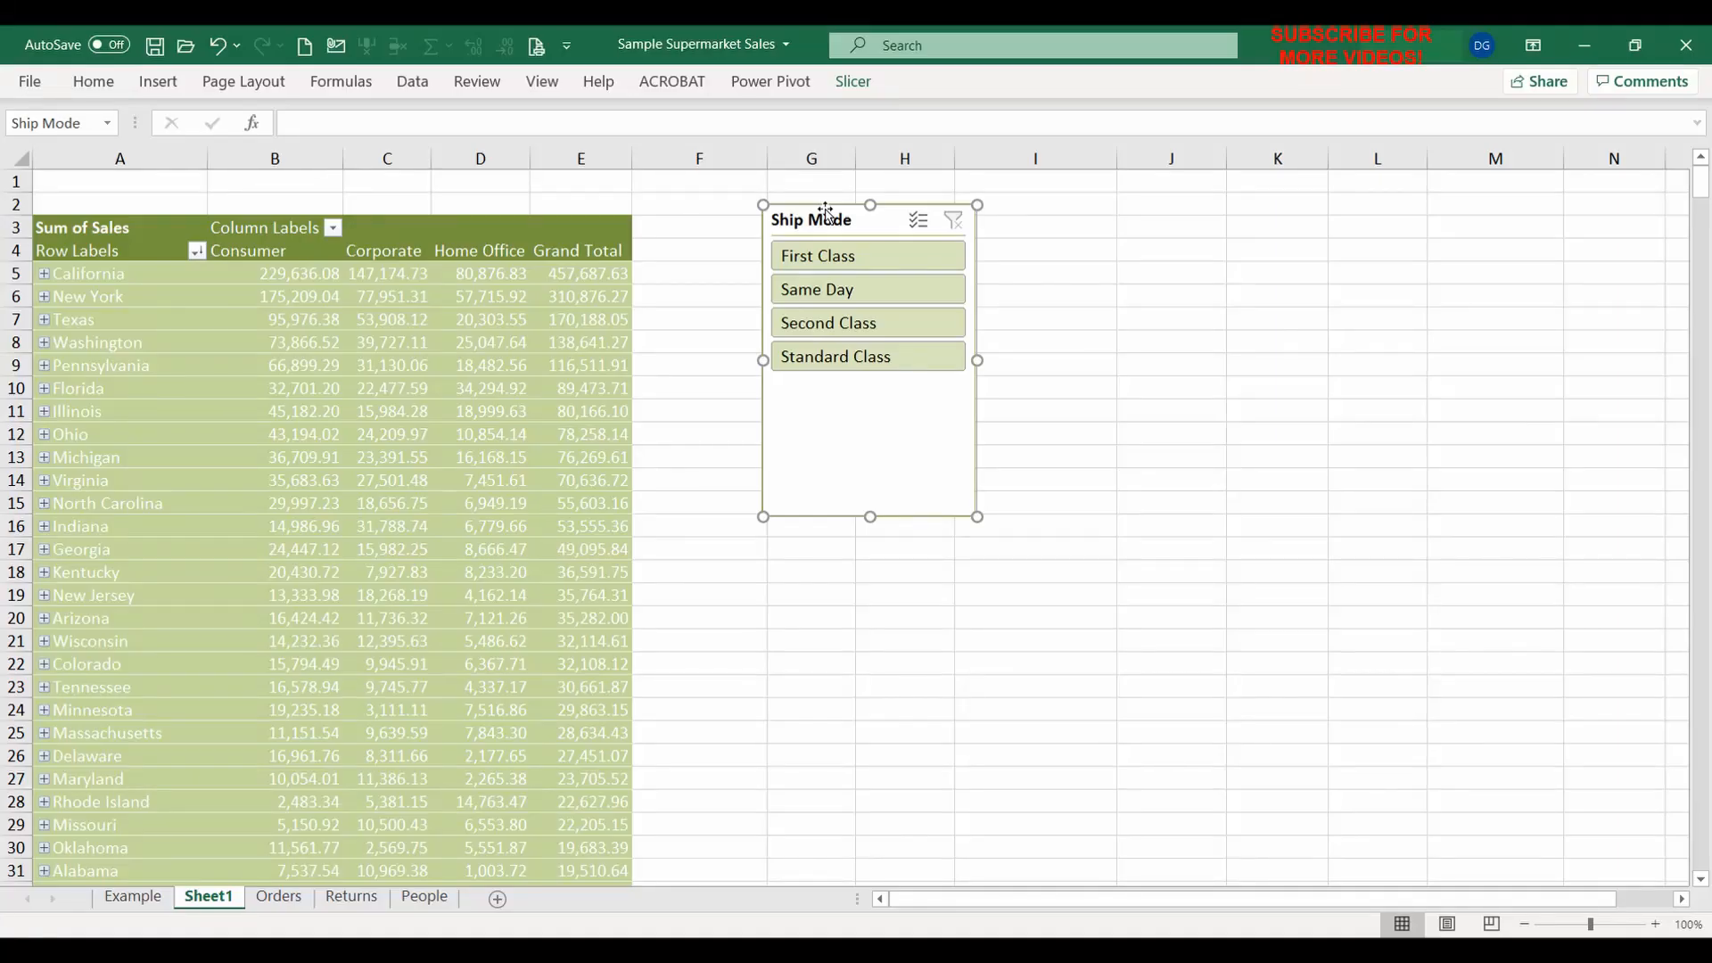
pyautogui.press('Delete')
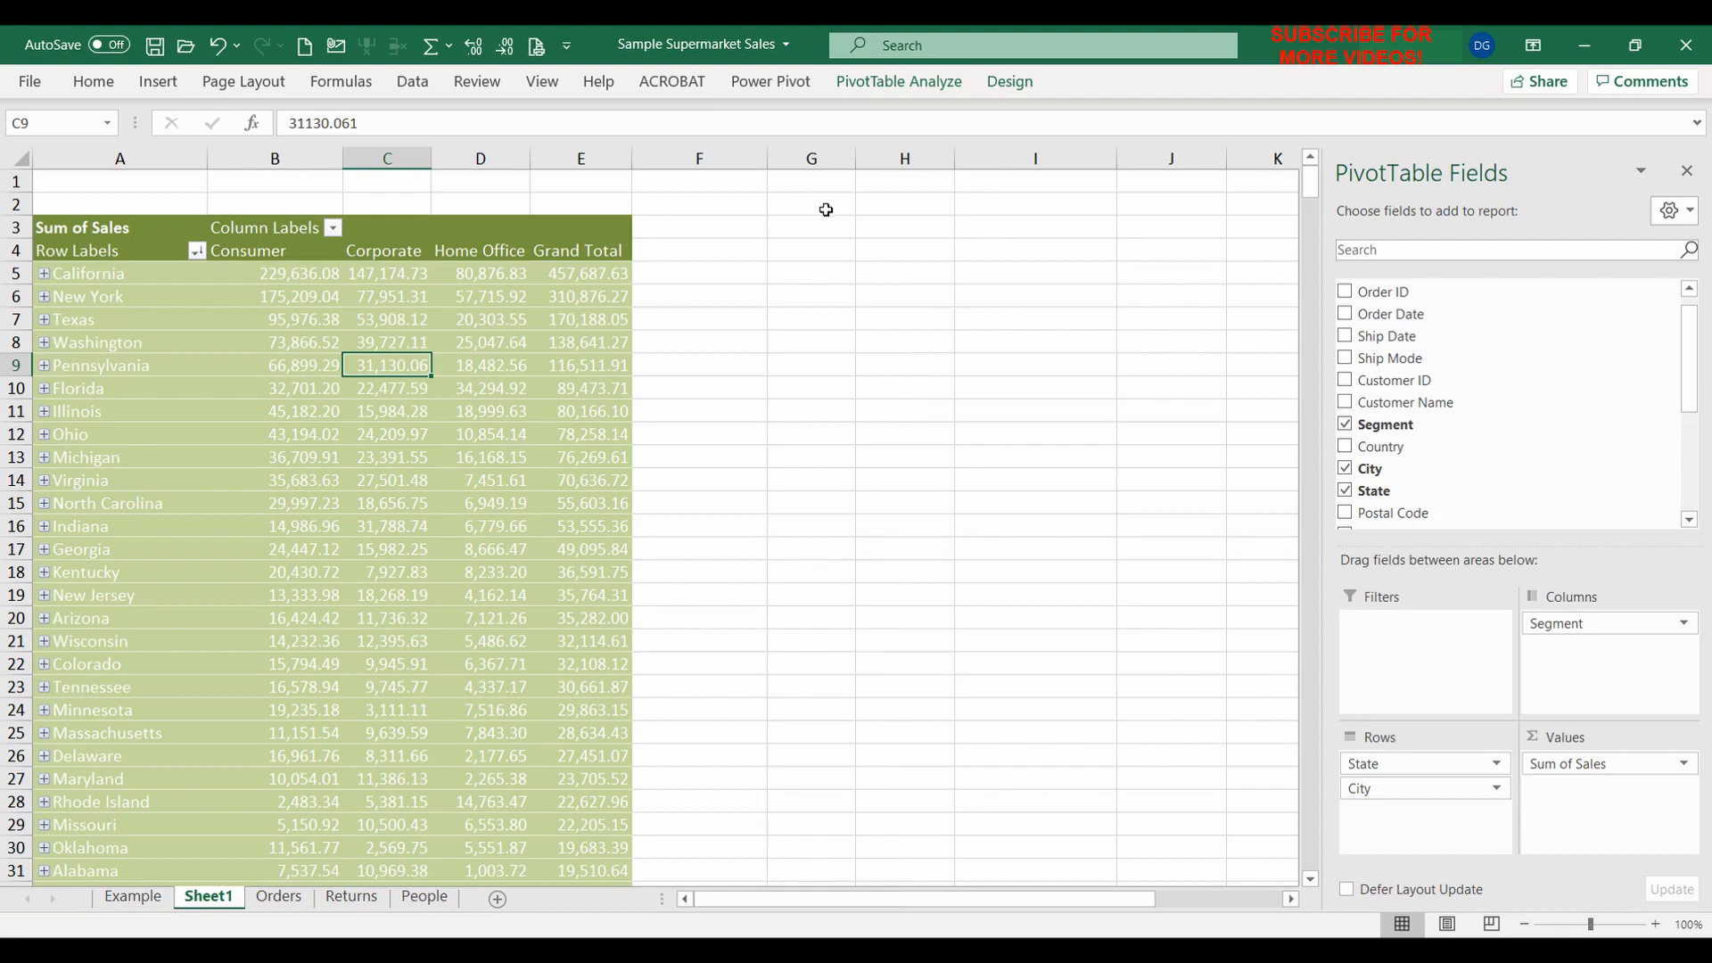
# Insert an Order Date timeline for the PivotTable and move it clear of the table, over columns F to J
pyautogui.click(908, 83)
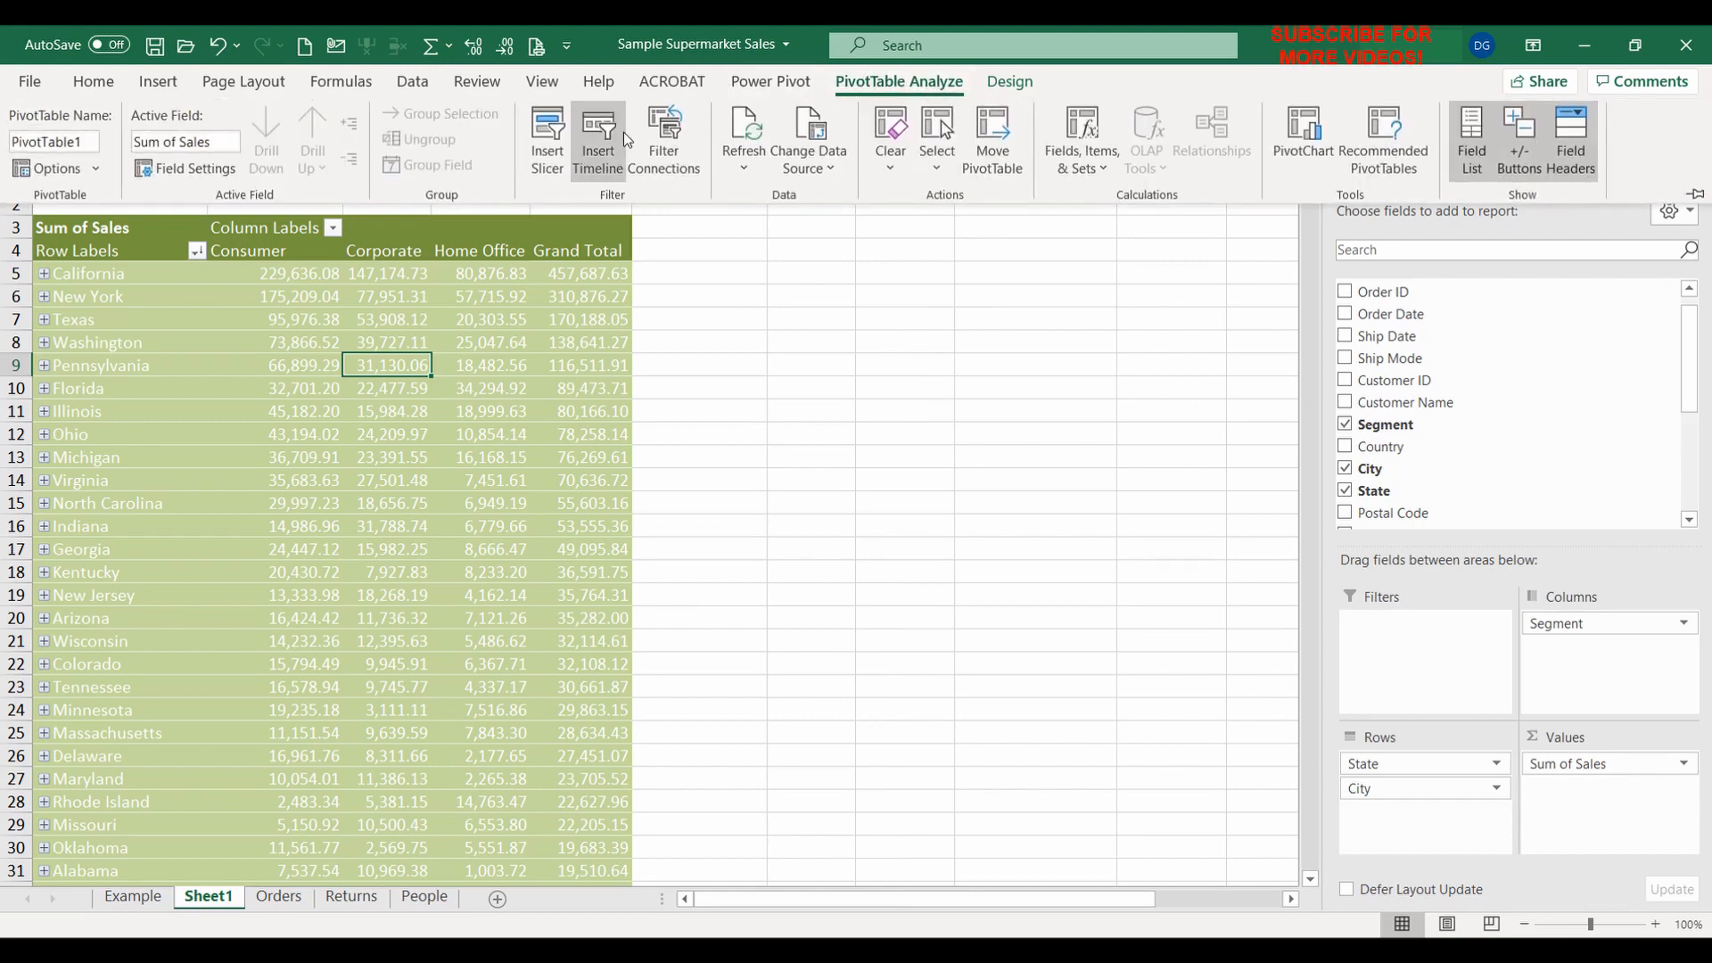
pyautogui.click(606, 154)
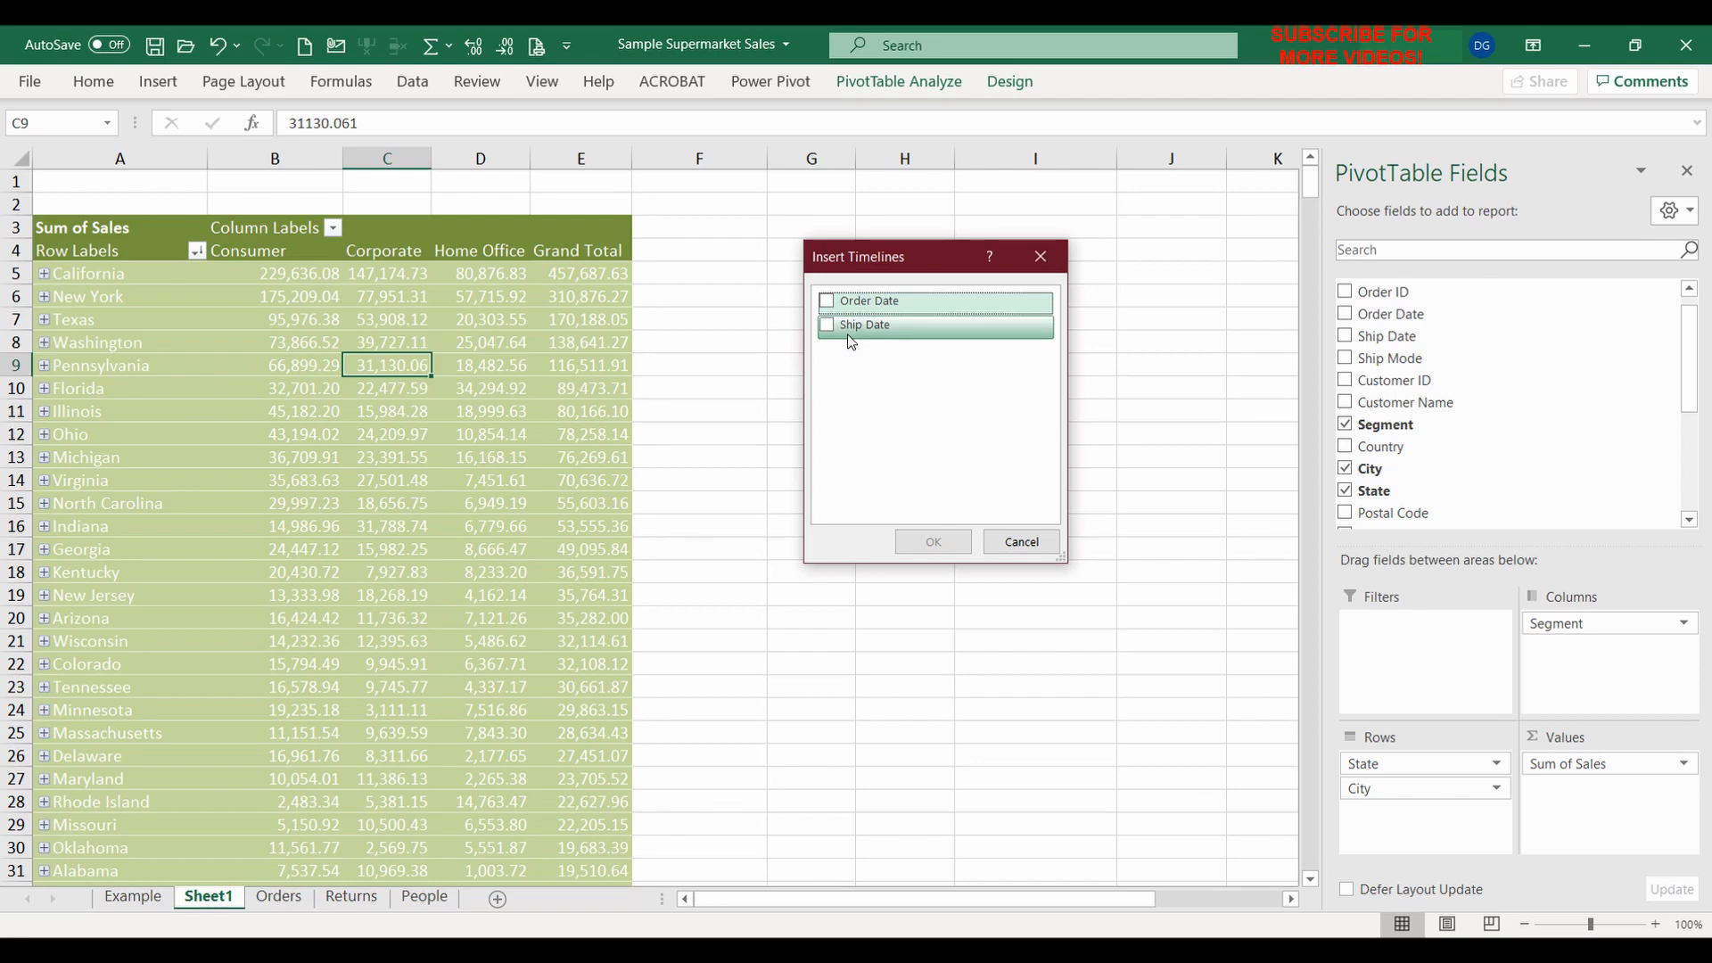
pyautogui.click(827, 301)
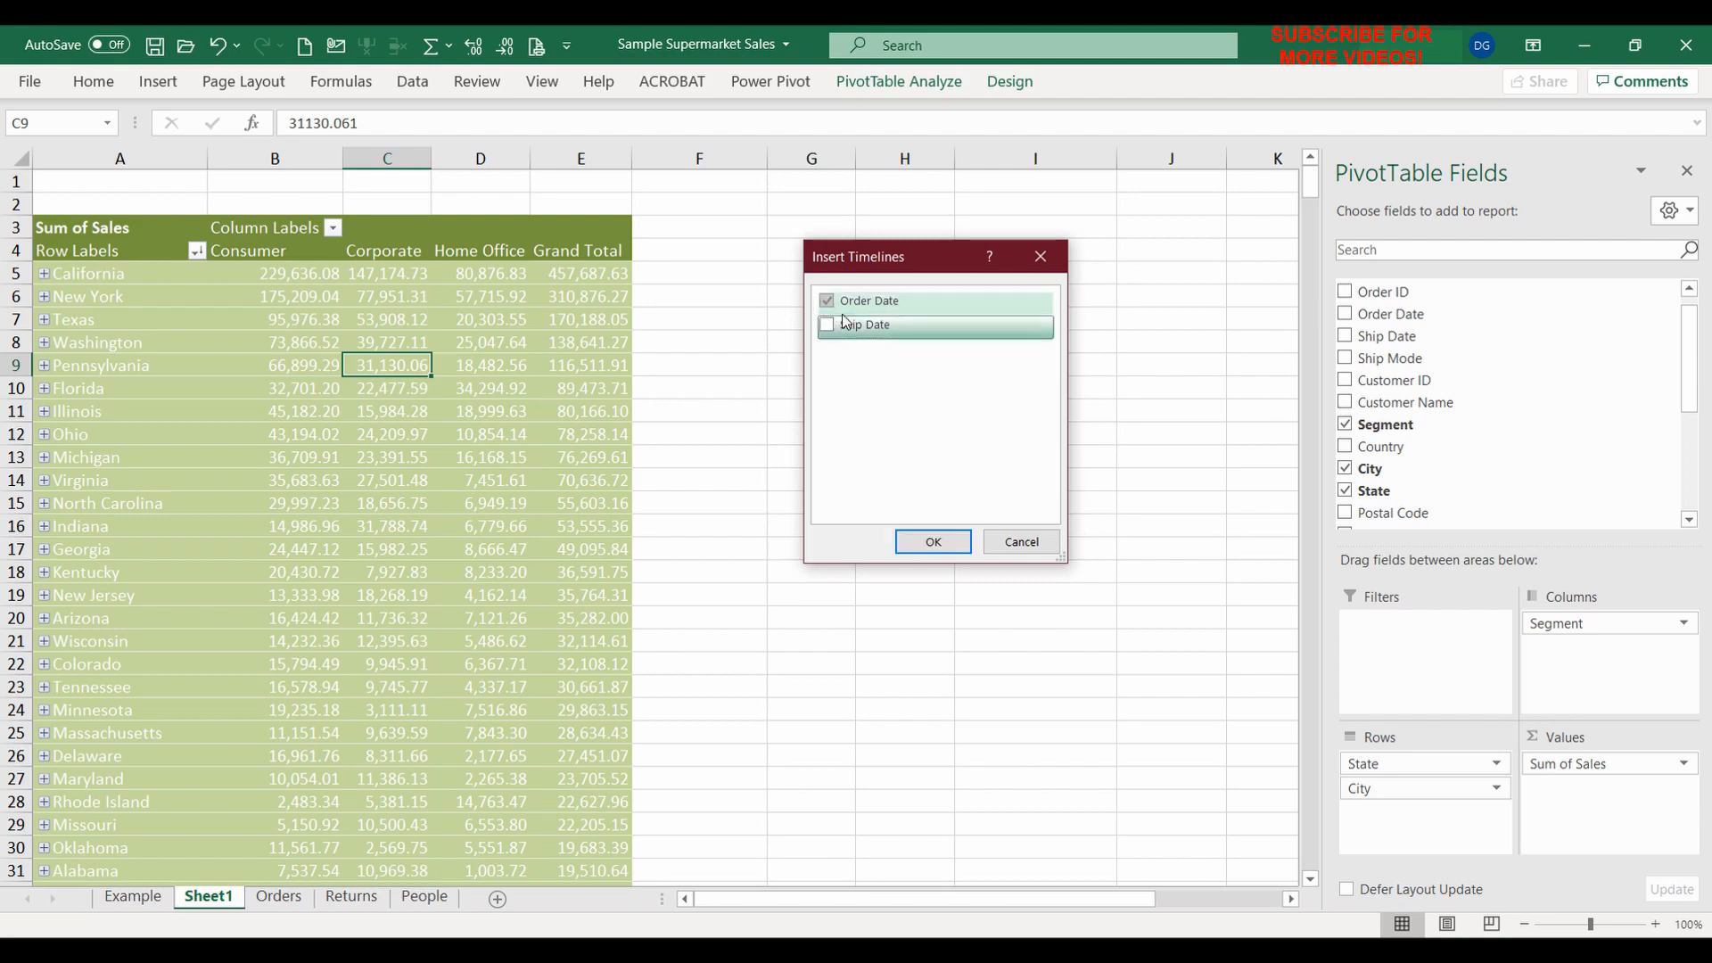
pyautogui.click(920, 546)
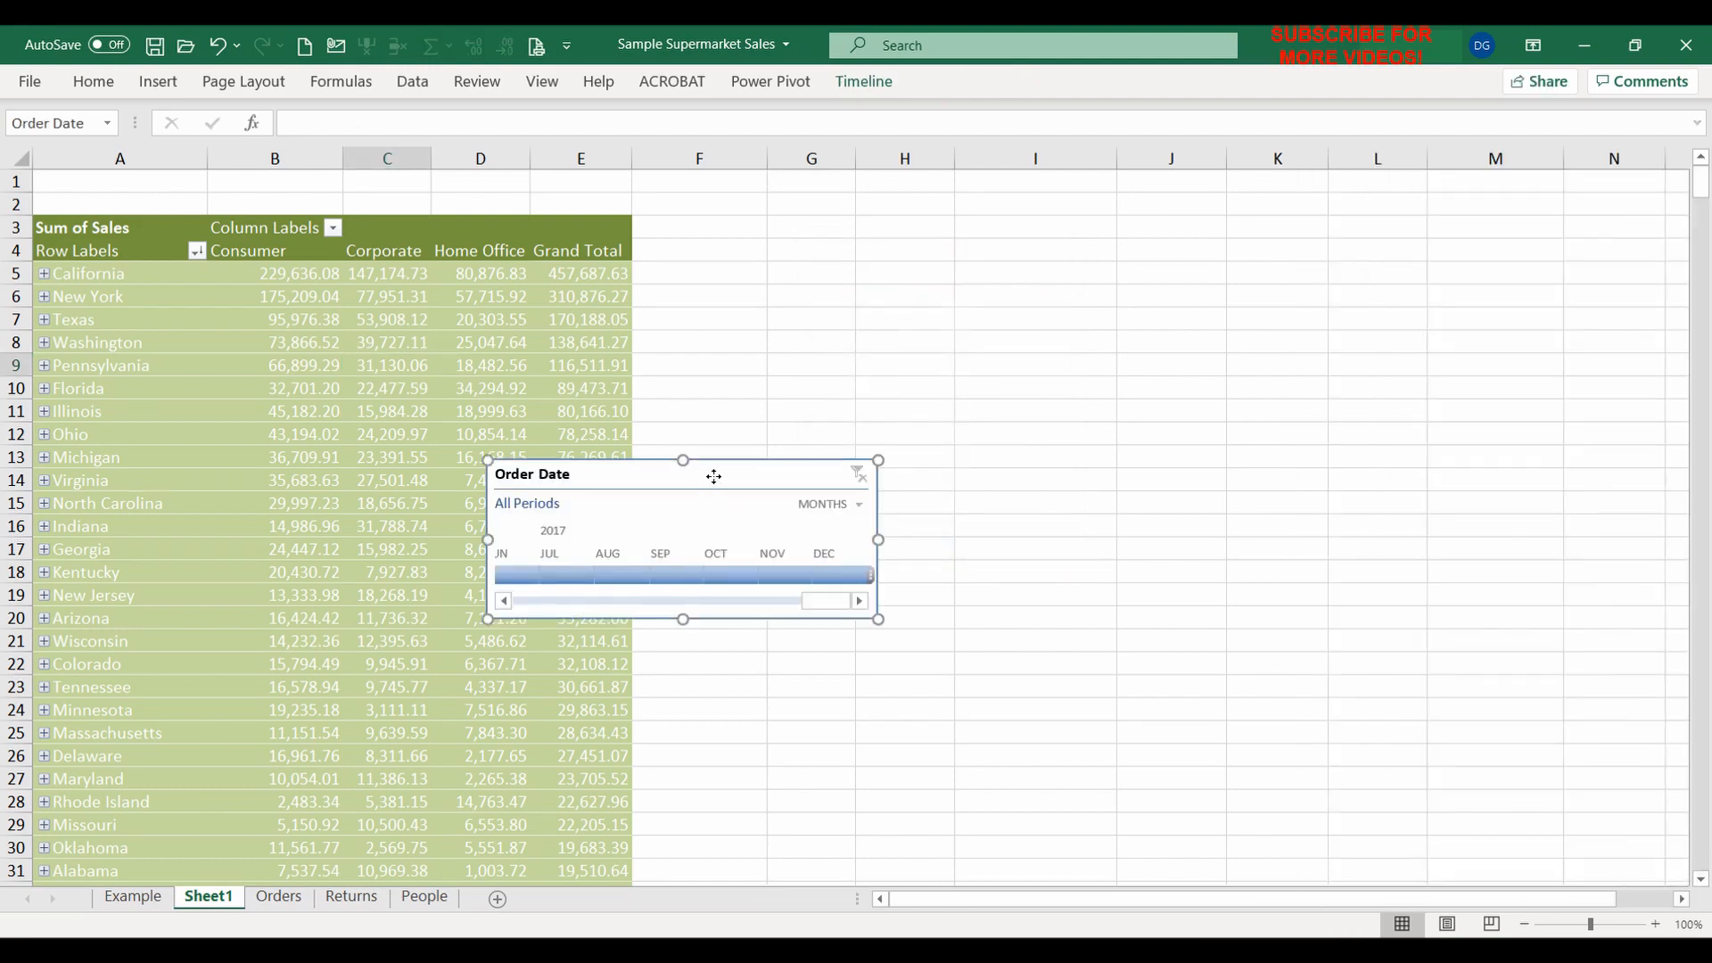
pyautogui.moveTo(714, 478); pyautogui.dragTo(945, 223)
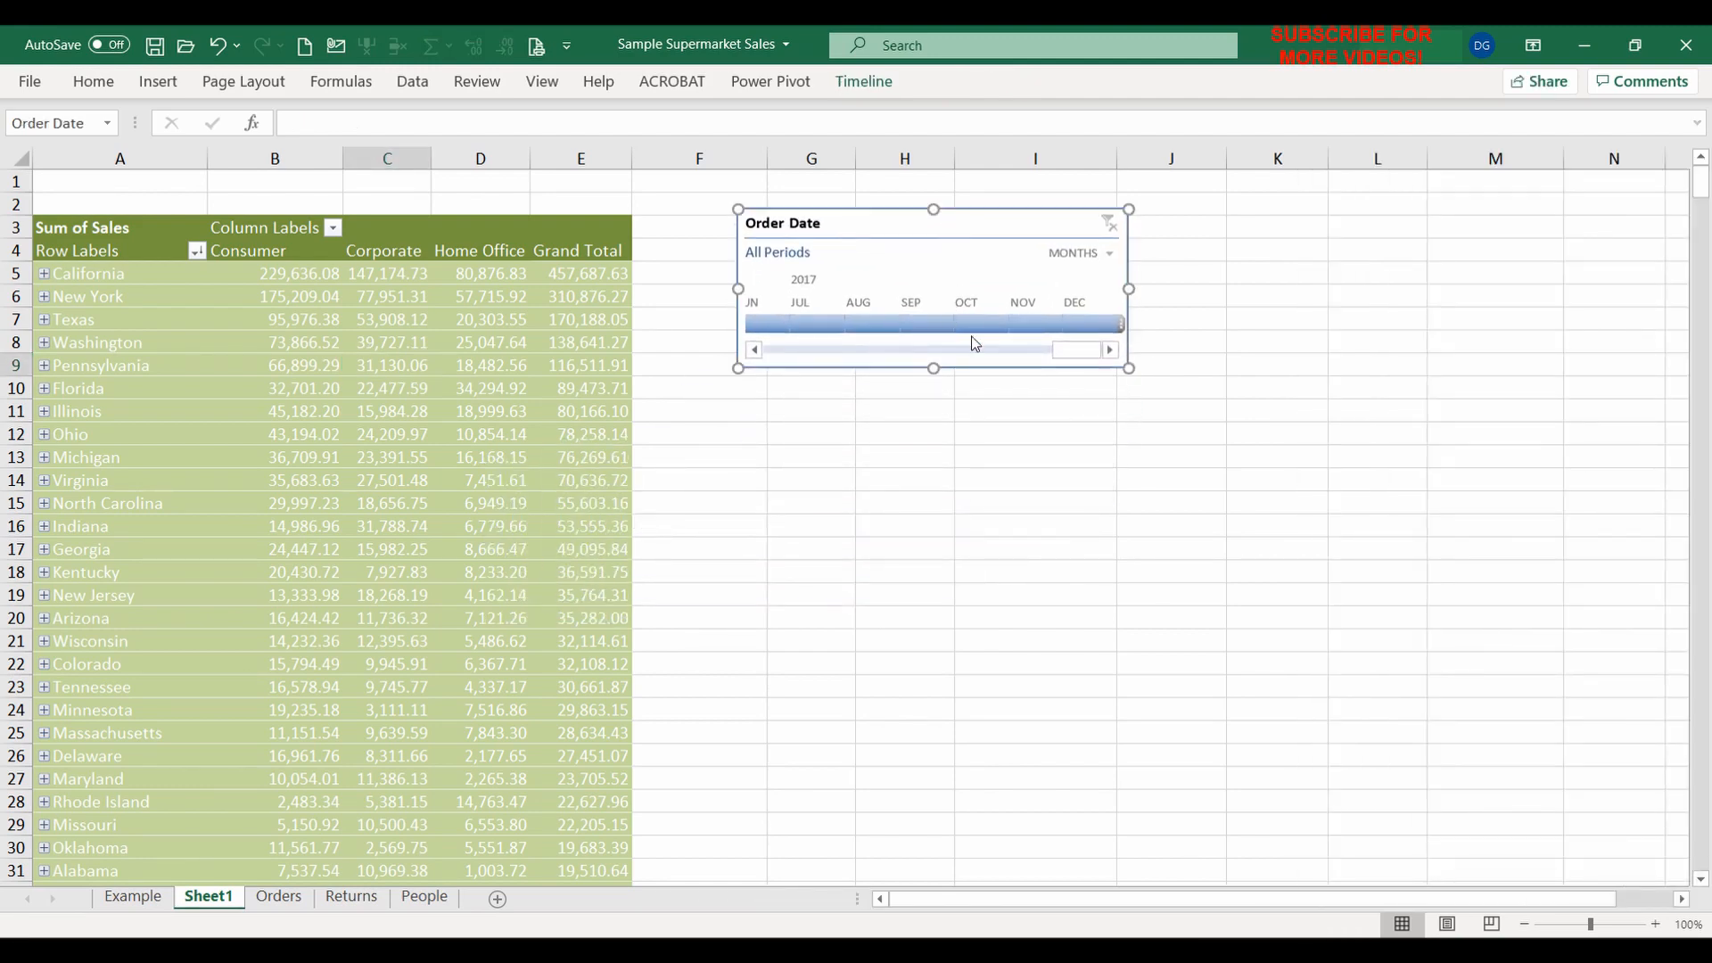
# Switch the Order Date timeline to years and filter the PivotTable to 2016
pyautogui.moveTo(1059, 350); pyautogui.dragTo(765, 363)
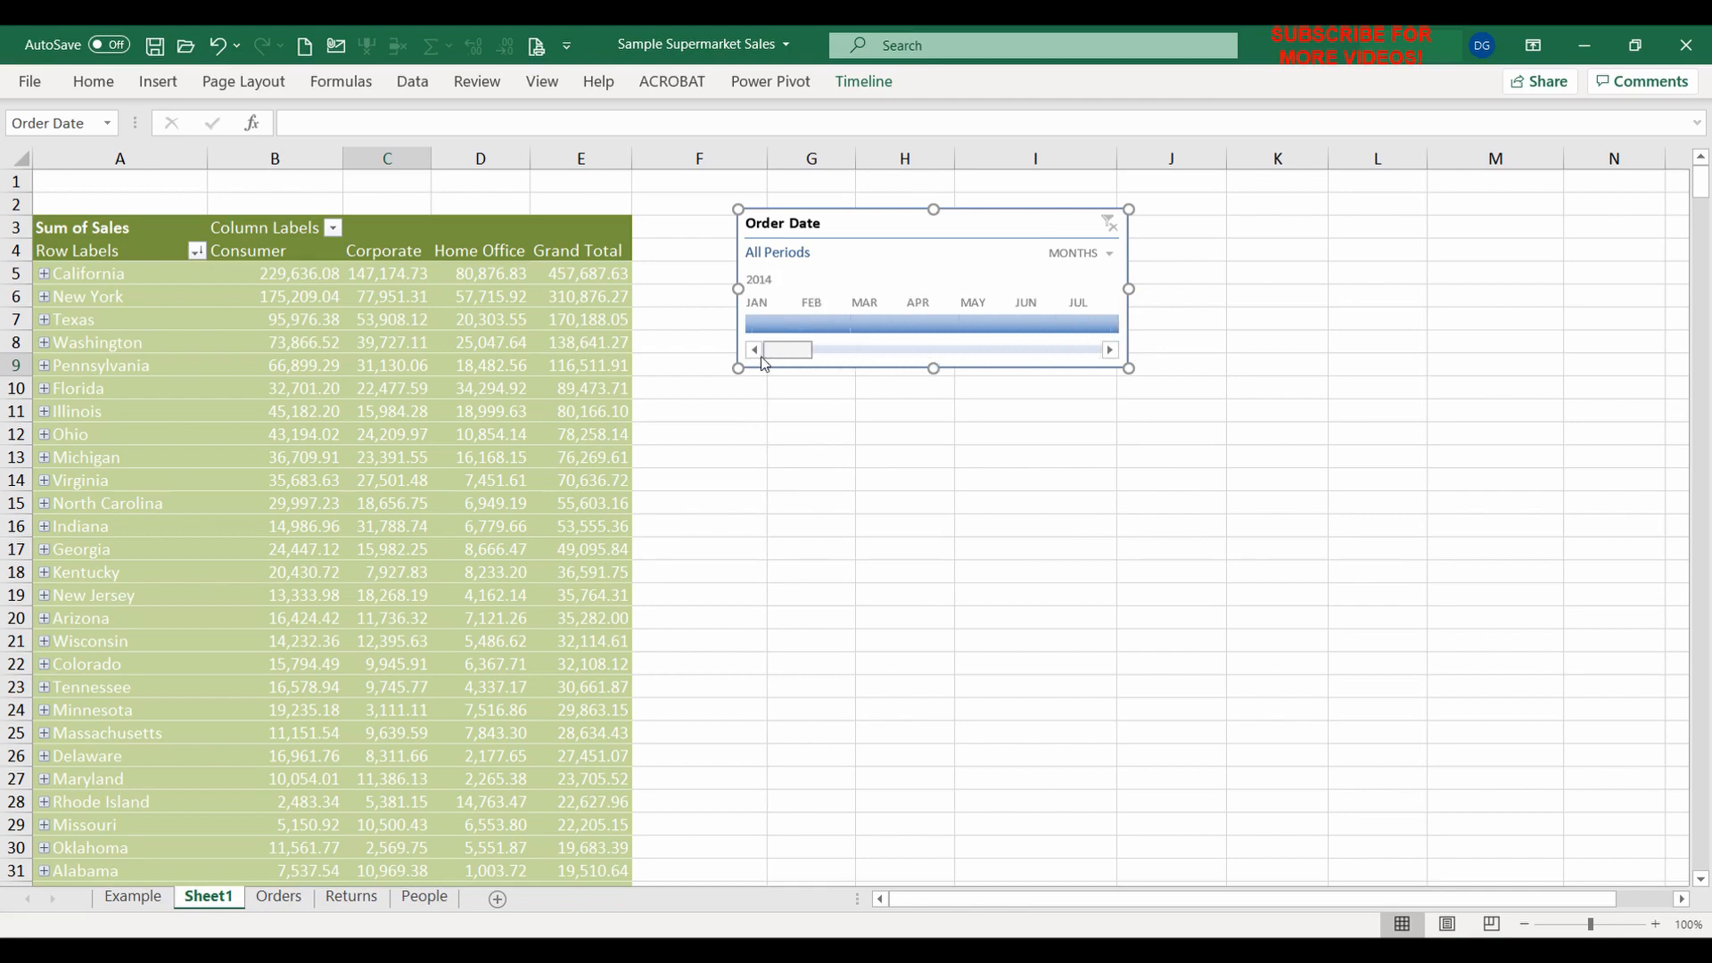
pyautogui.click(1103, 255)
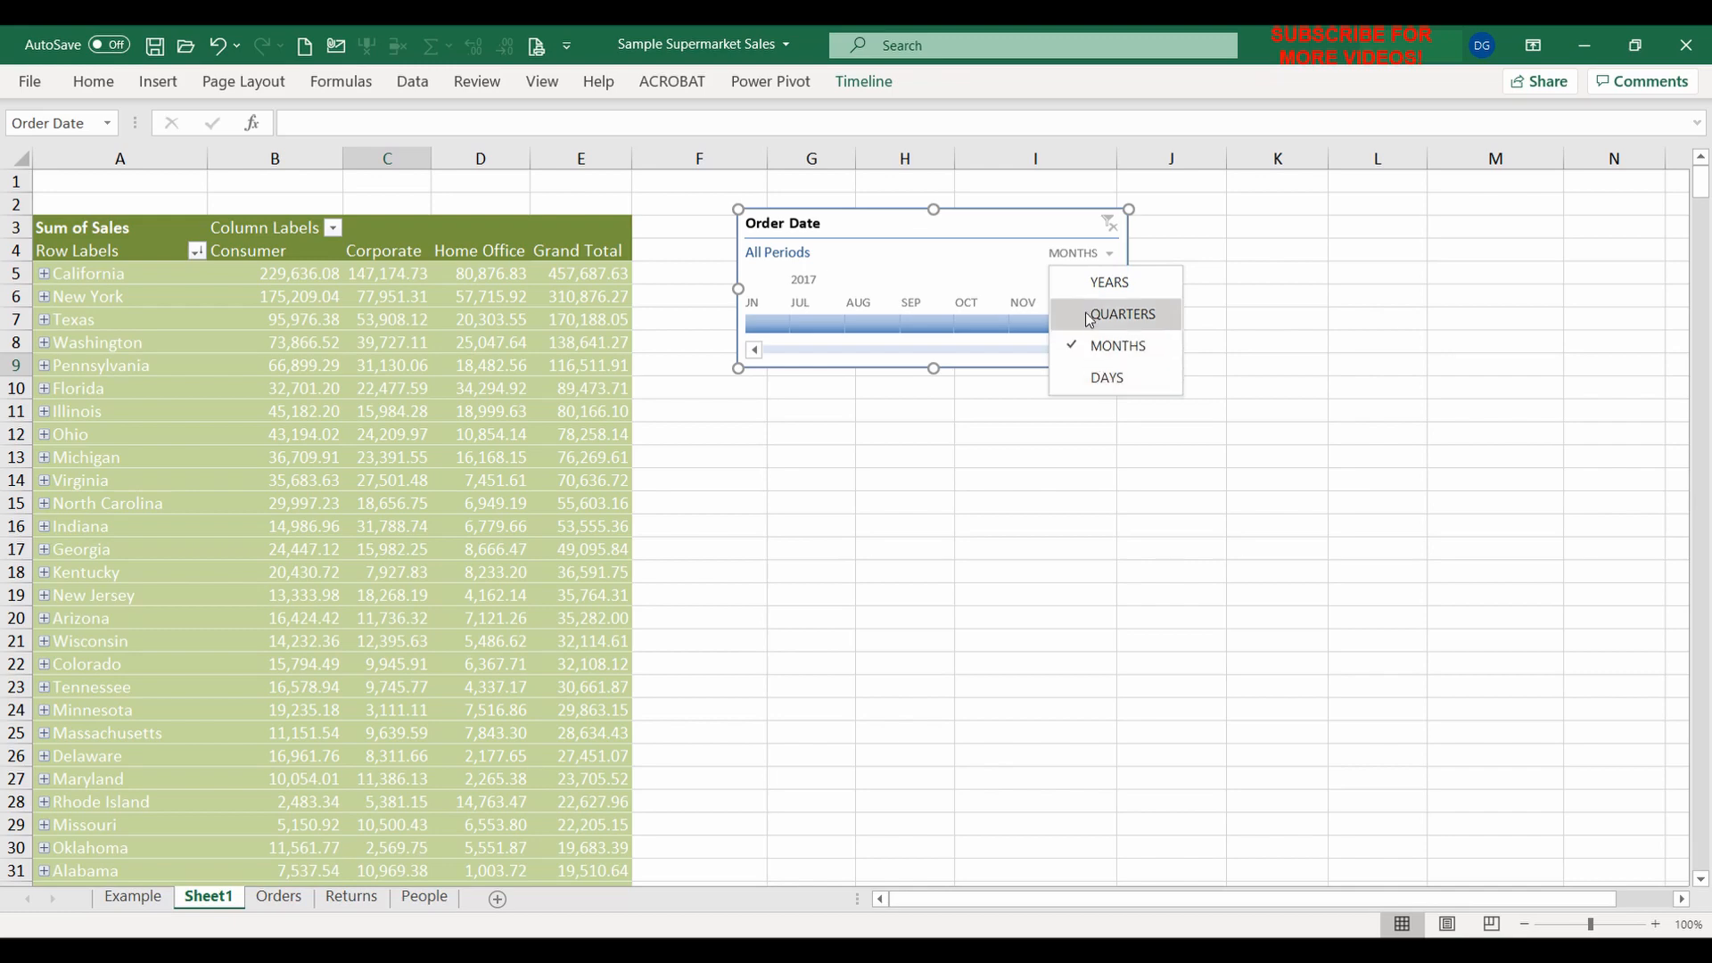
pyautogui.click(1104, 291)
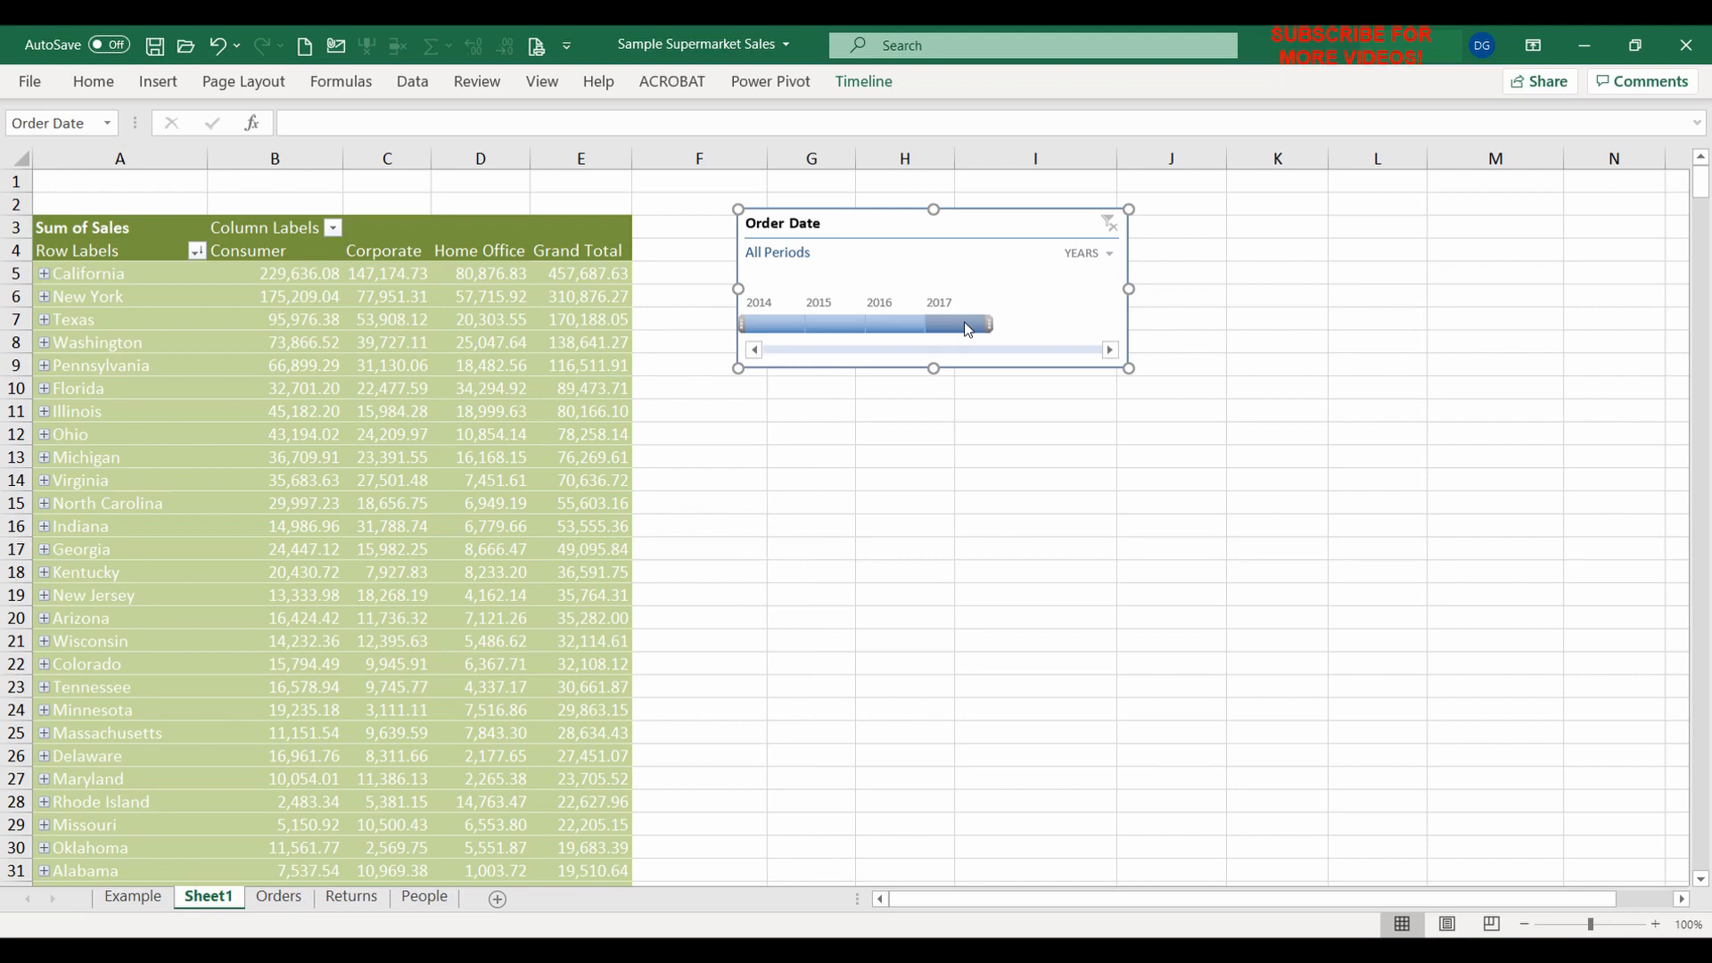
pyautogui.click(889, 332)
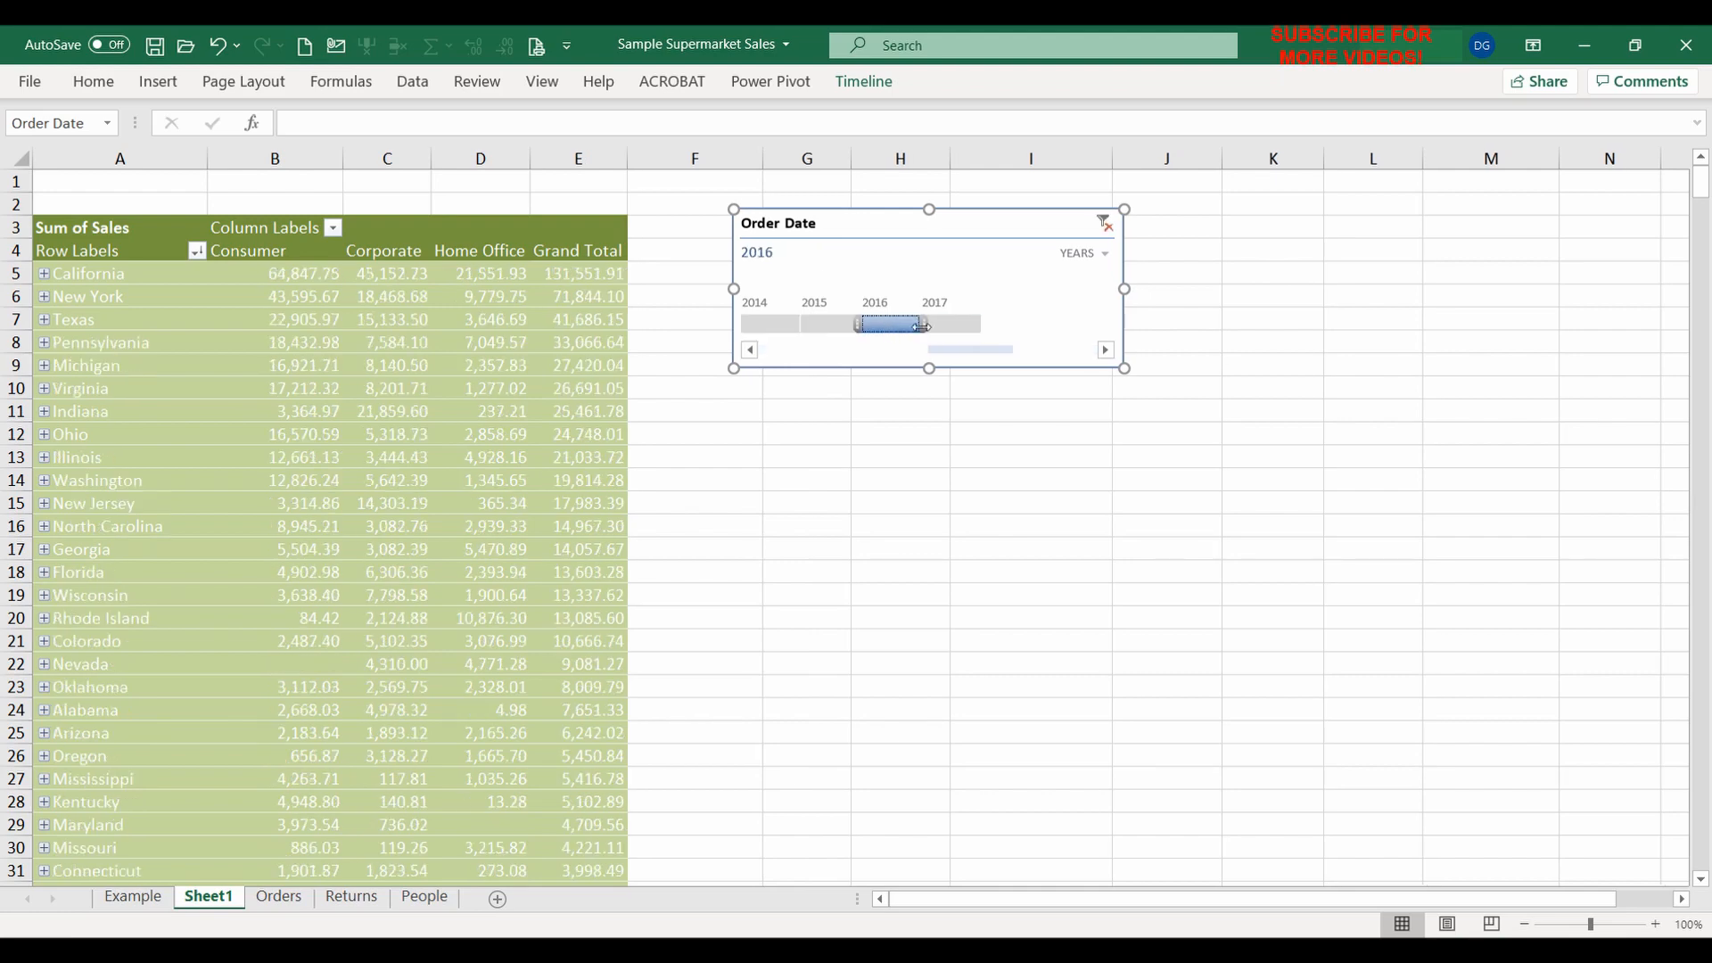
# Extend the Order Date timeline filter to 2016-2017, switch it to quarters and narrow the range to Q3-Q4 2017
pyautogui.moveTo(921, 327); pyautogui.dragTo(988, 327)
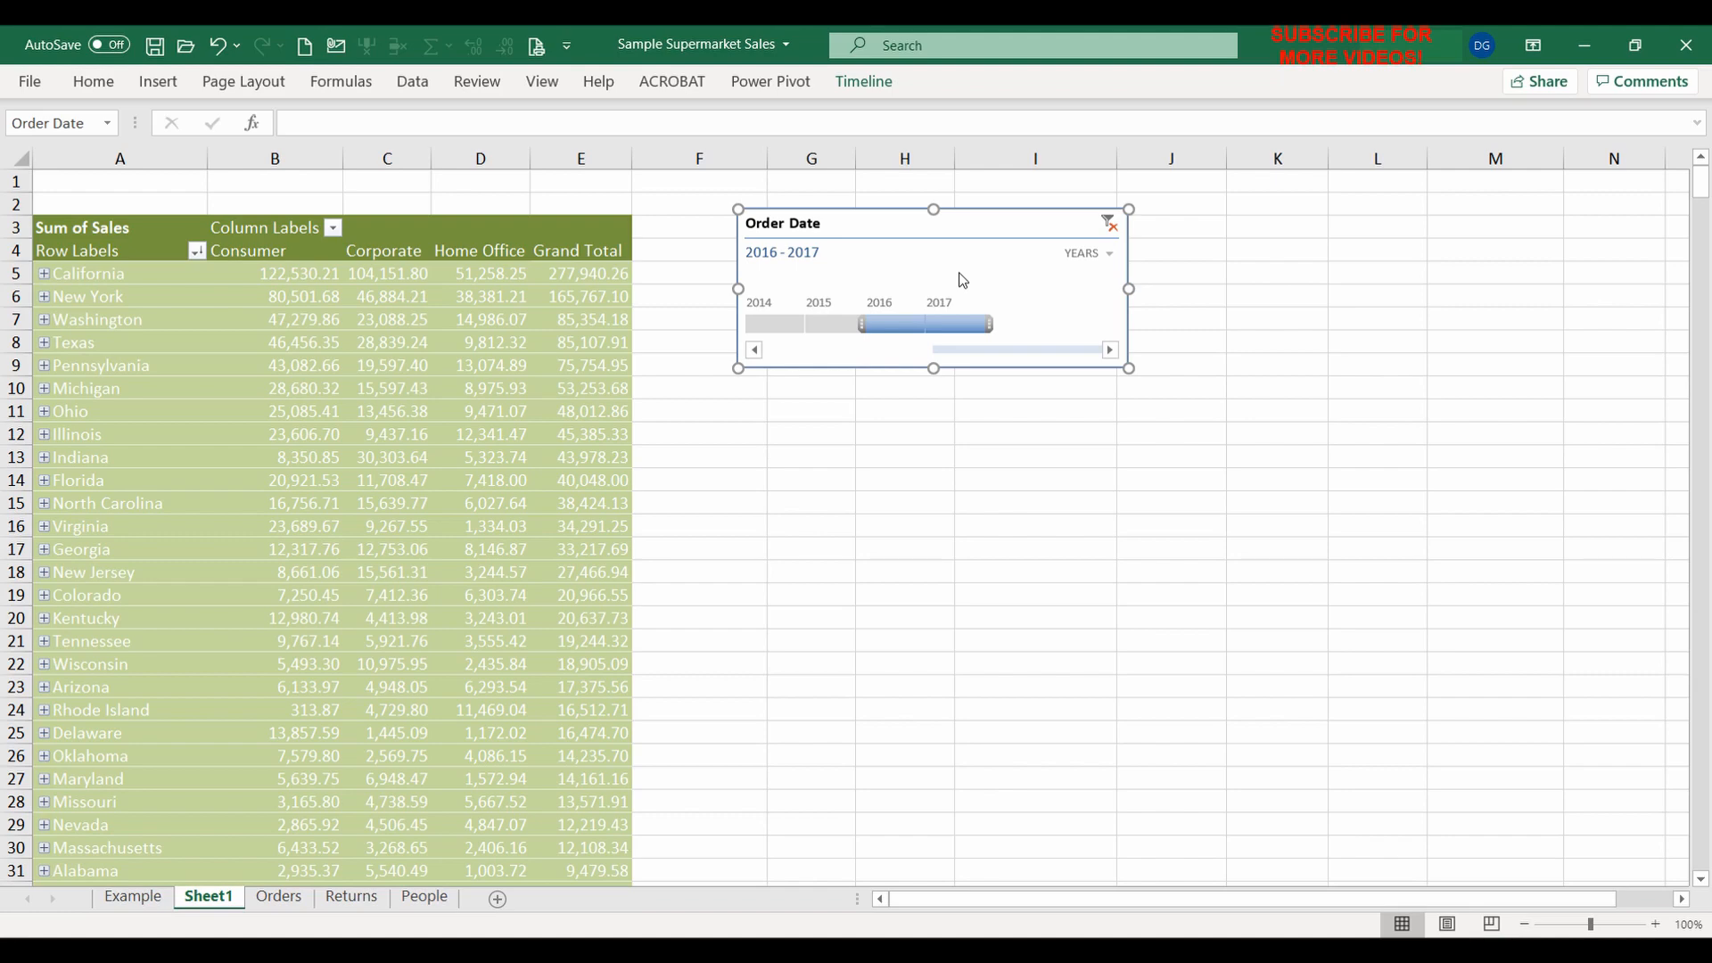
pyautogui.click(1098, 255)
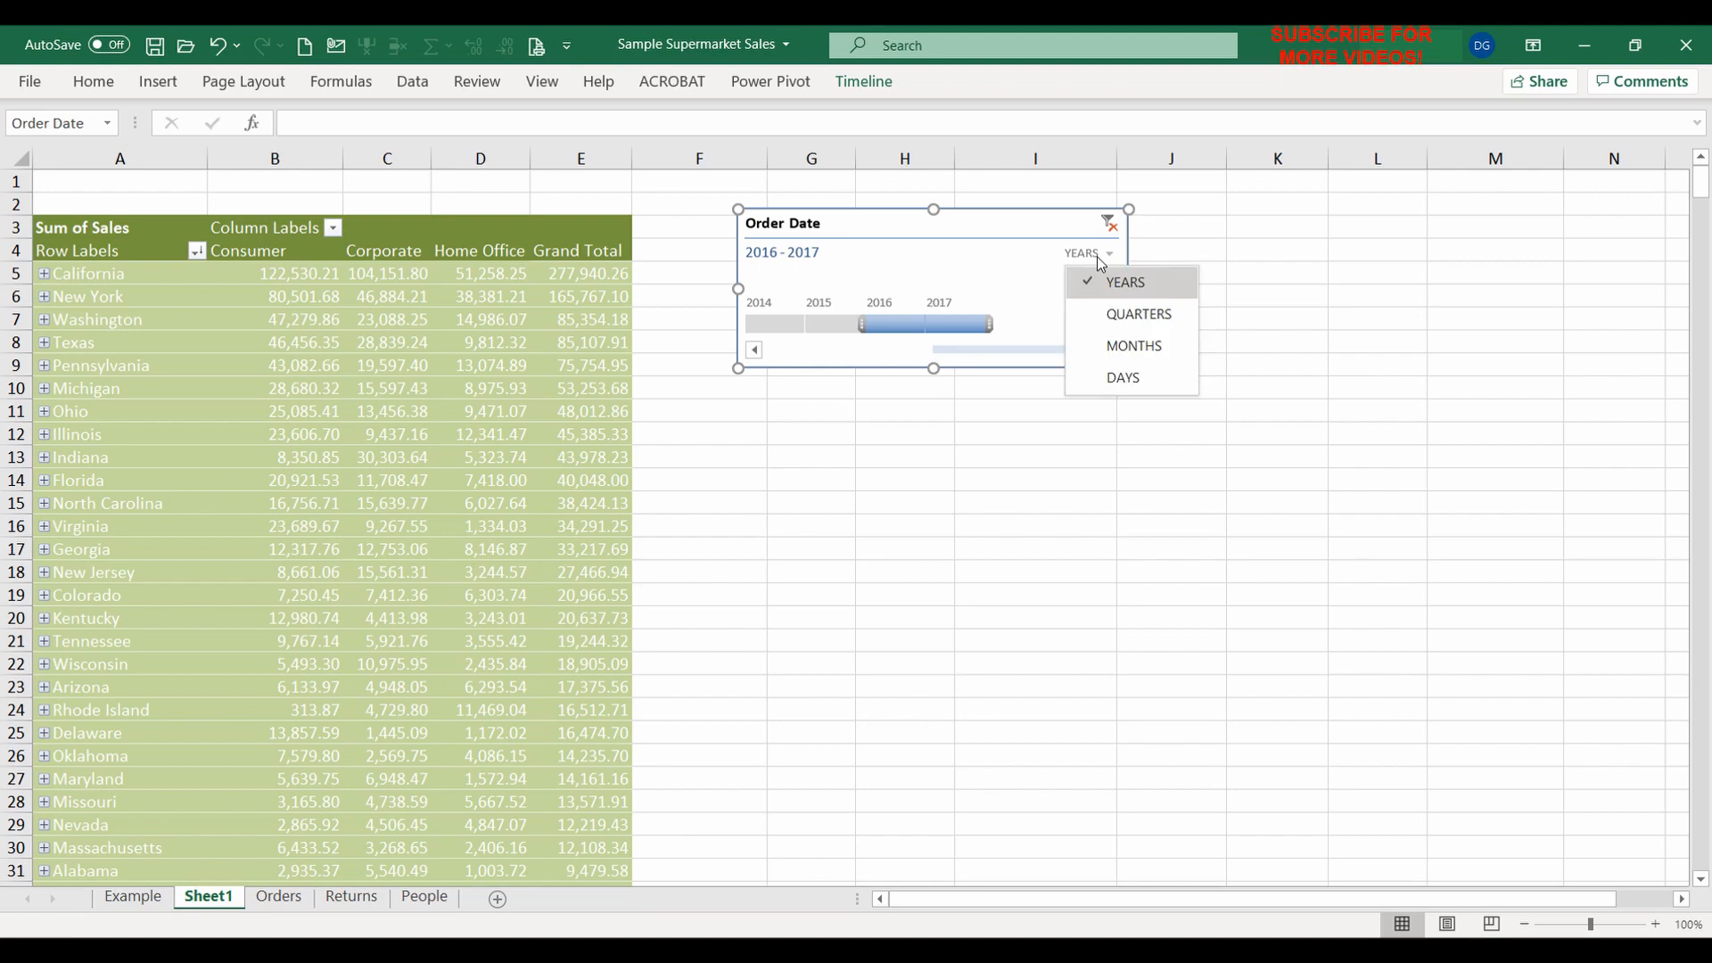
pyautogui.click(1135, 315)
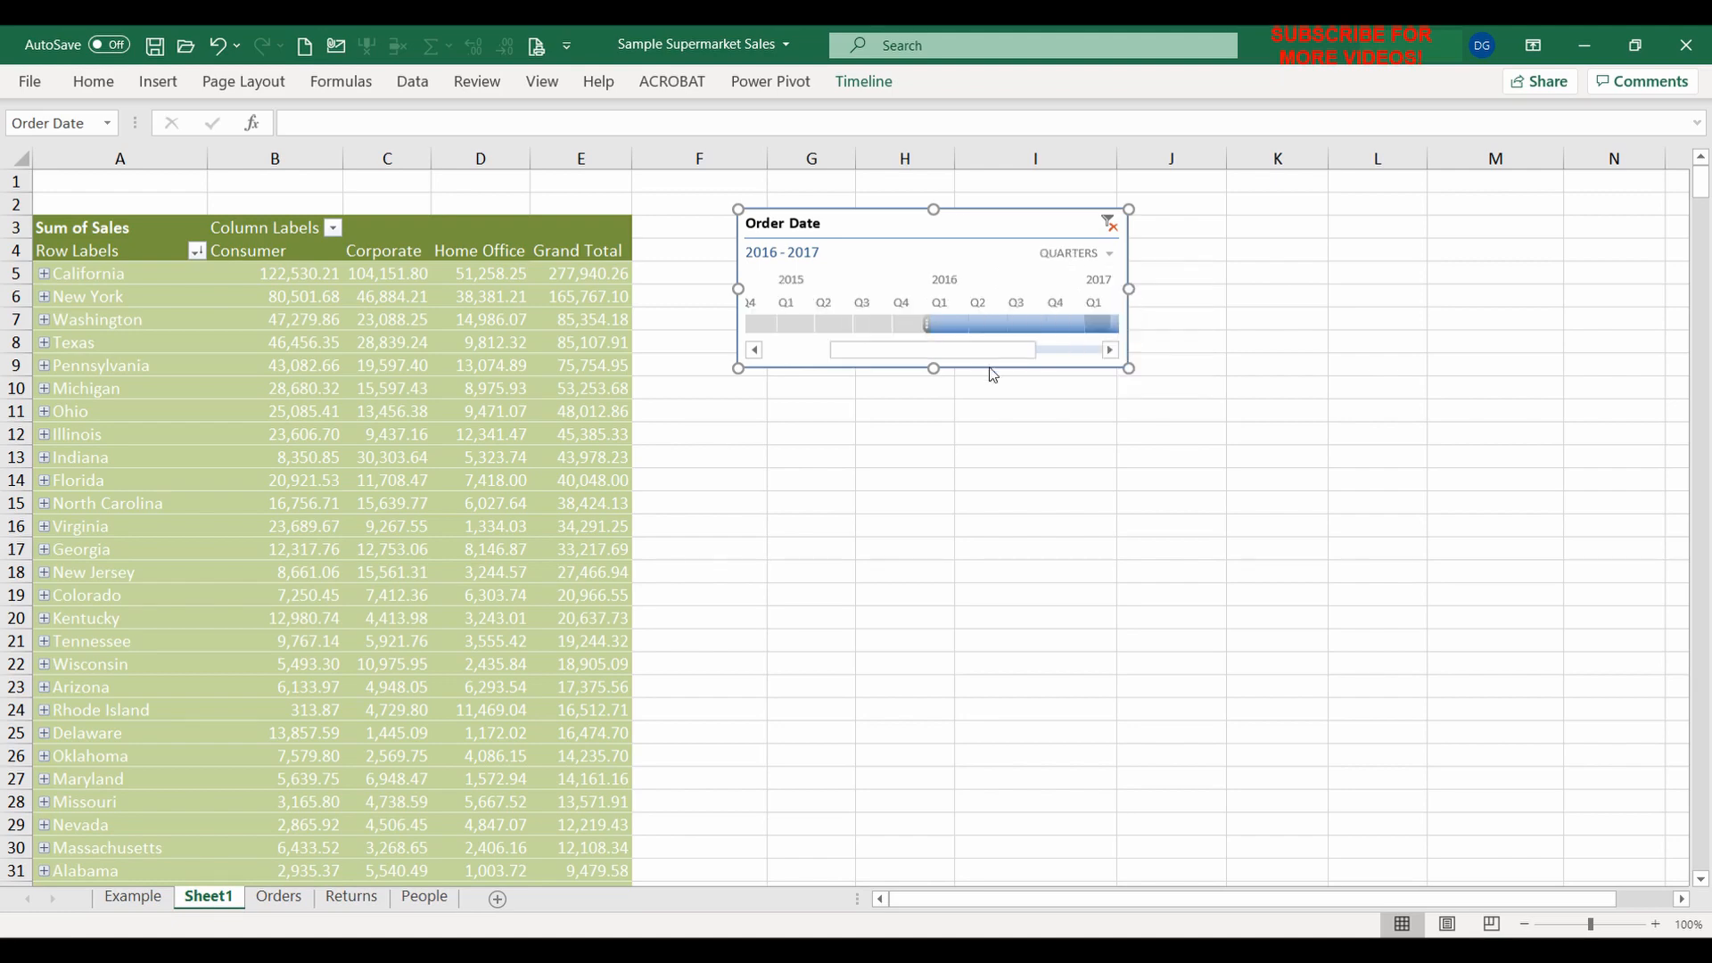
pyautogui.moveTo(986, 350); pyautogui.dragTo(1053, 351)
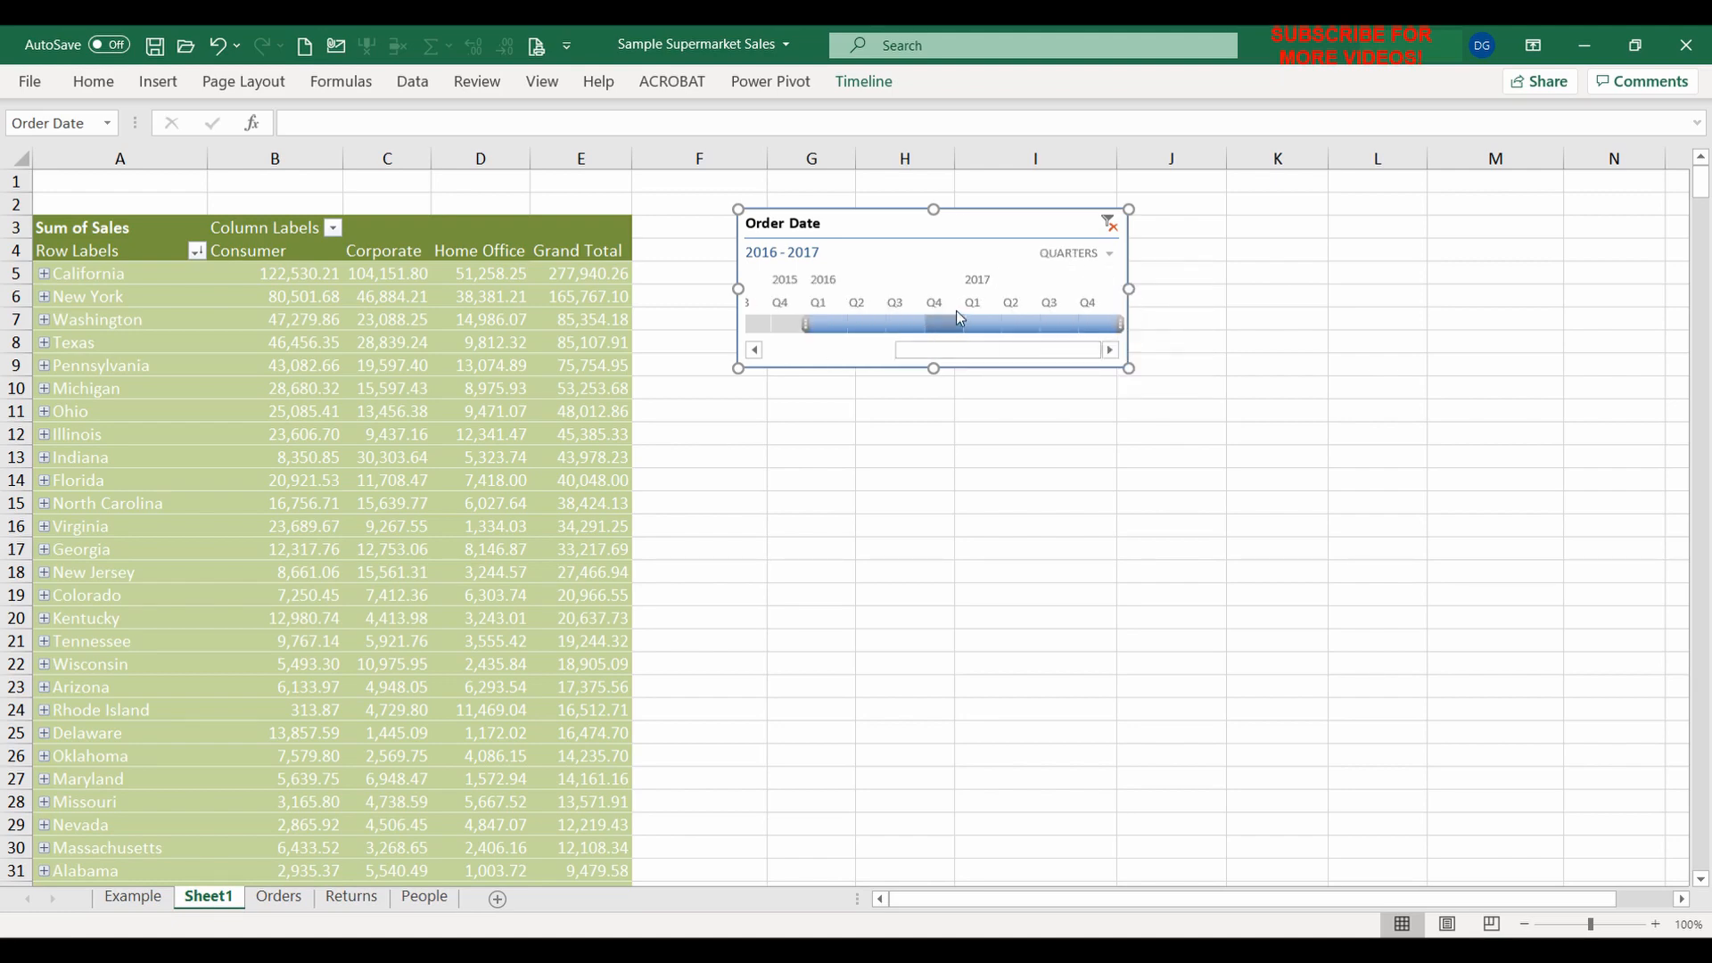
pyautogui.click(1047, 326)
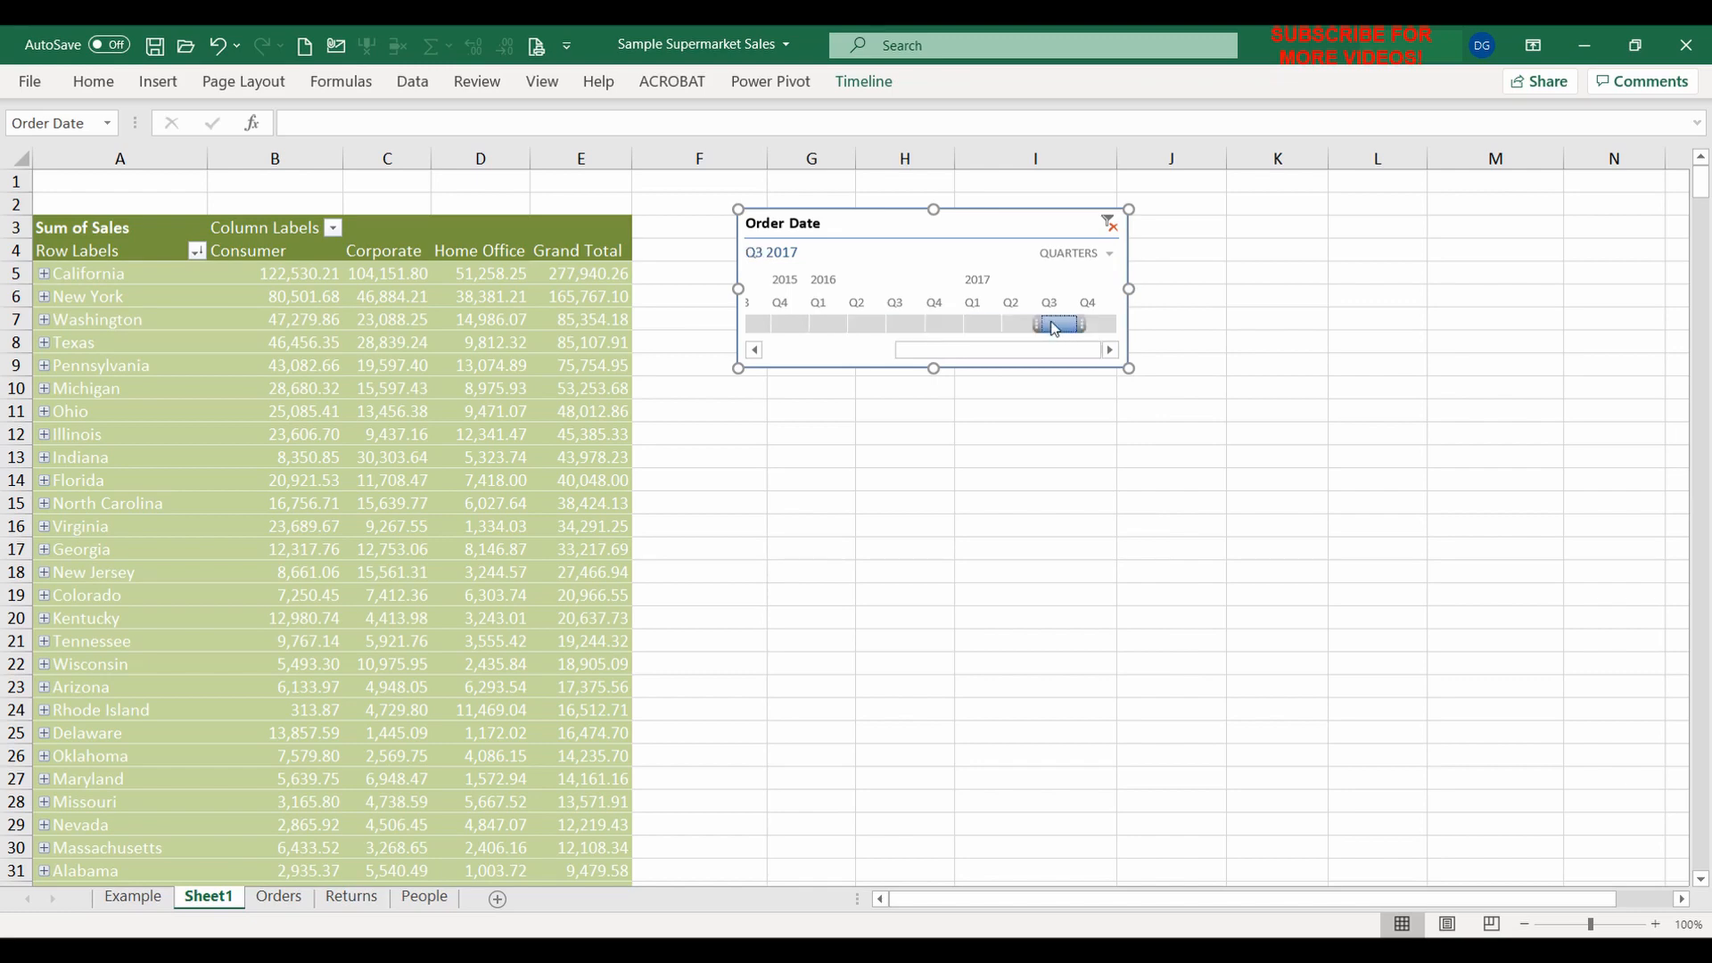
pyautogui.moveTo(1040, 324); pyautogui.dragTo(1079, 329)
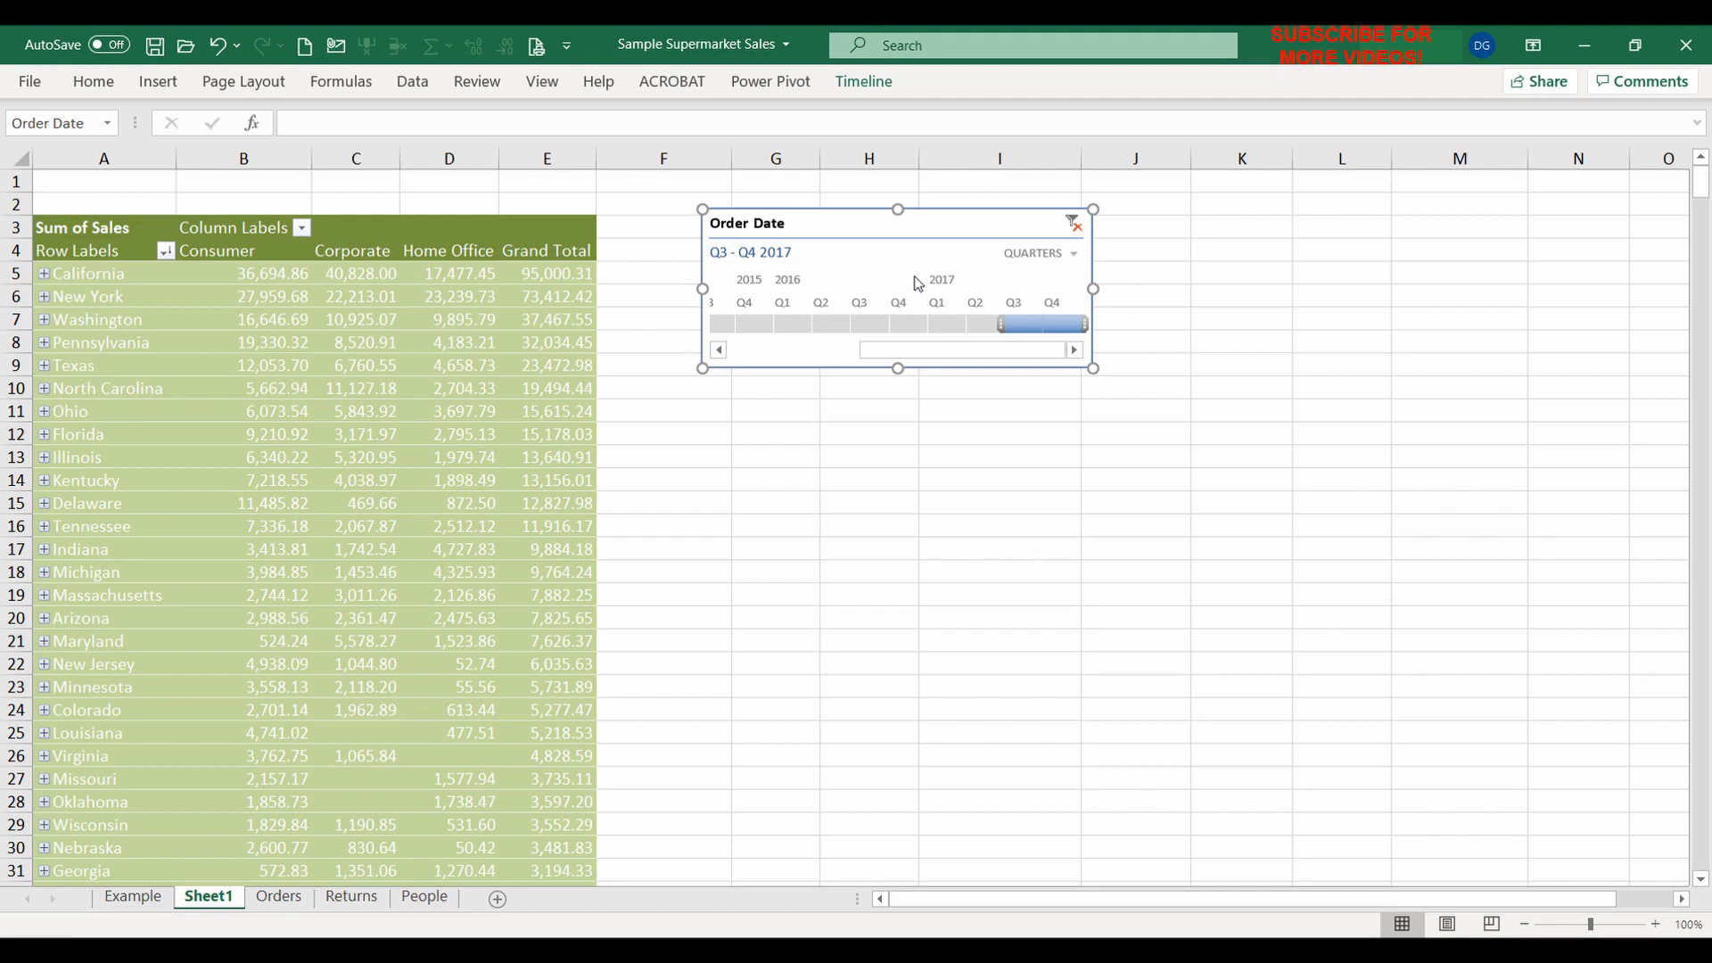
# Filter the PivotTable by single quarters on the Order Date timeline, from Q3 2016 back to Q4 2015
pyautogui.click(869, 324)
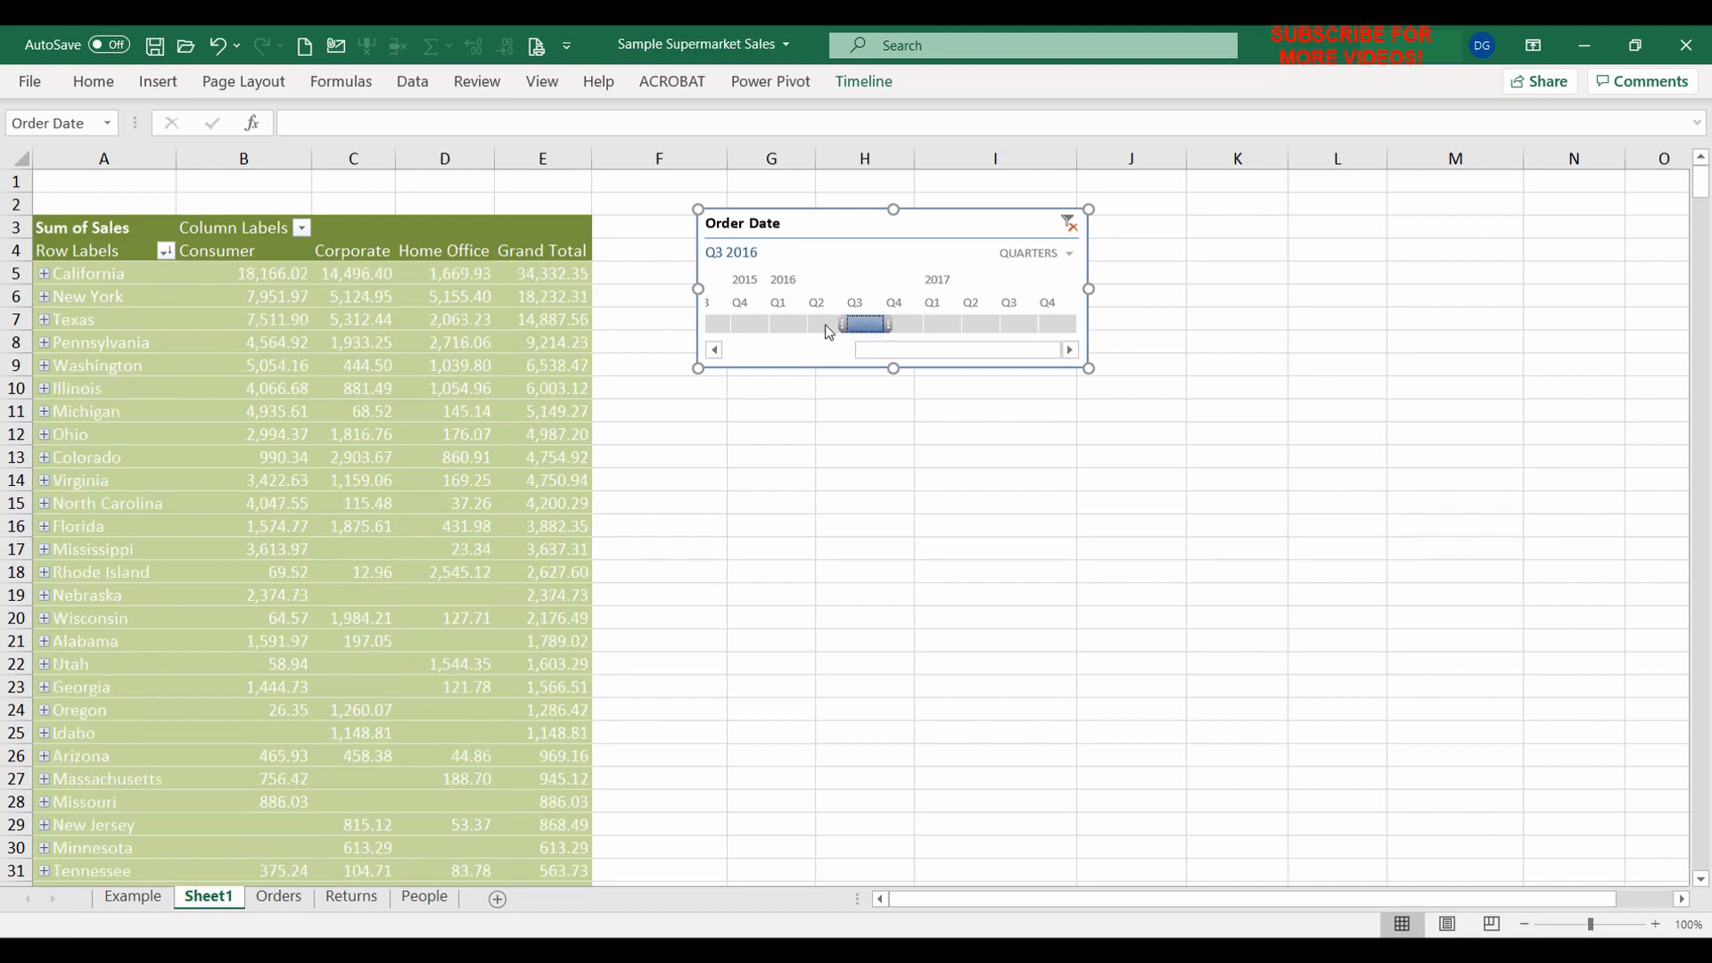
pyautogui.click(820, 325)
pyautogui.click(794, 324)
# Switch the Order Date timeline to months and filter by single months of 2015, including December and August
pyautogui.click(1040, 254)
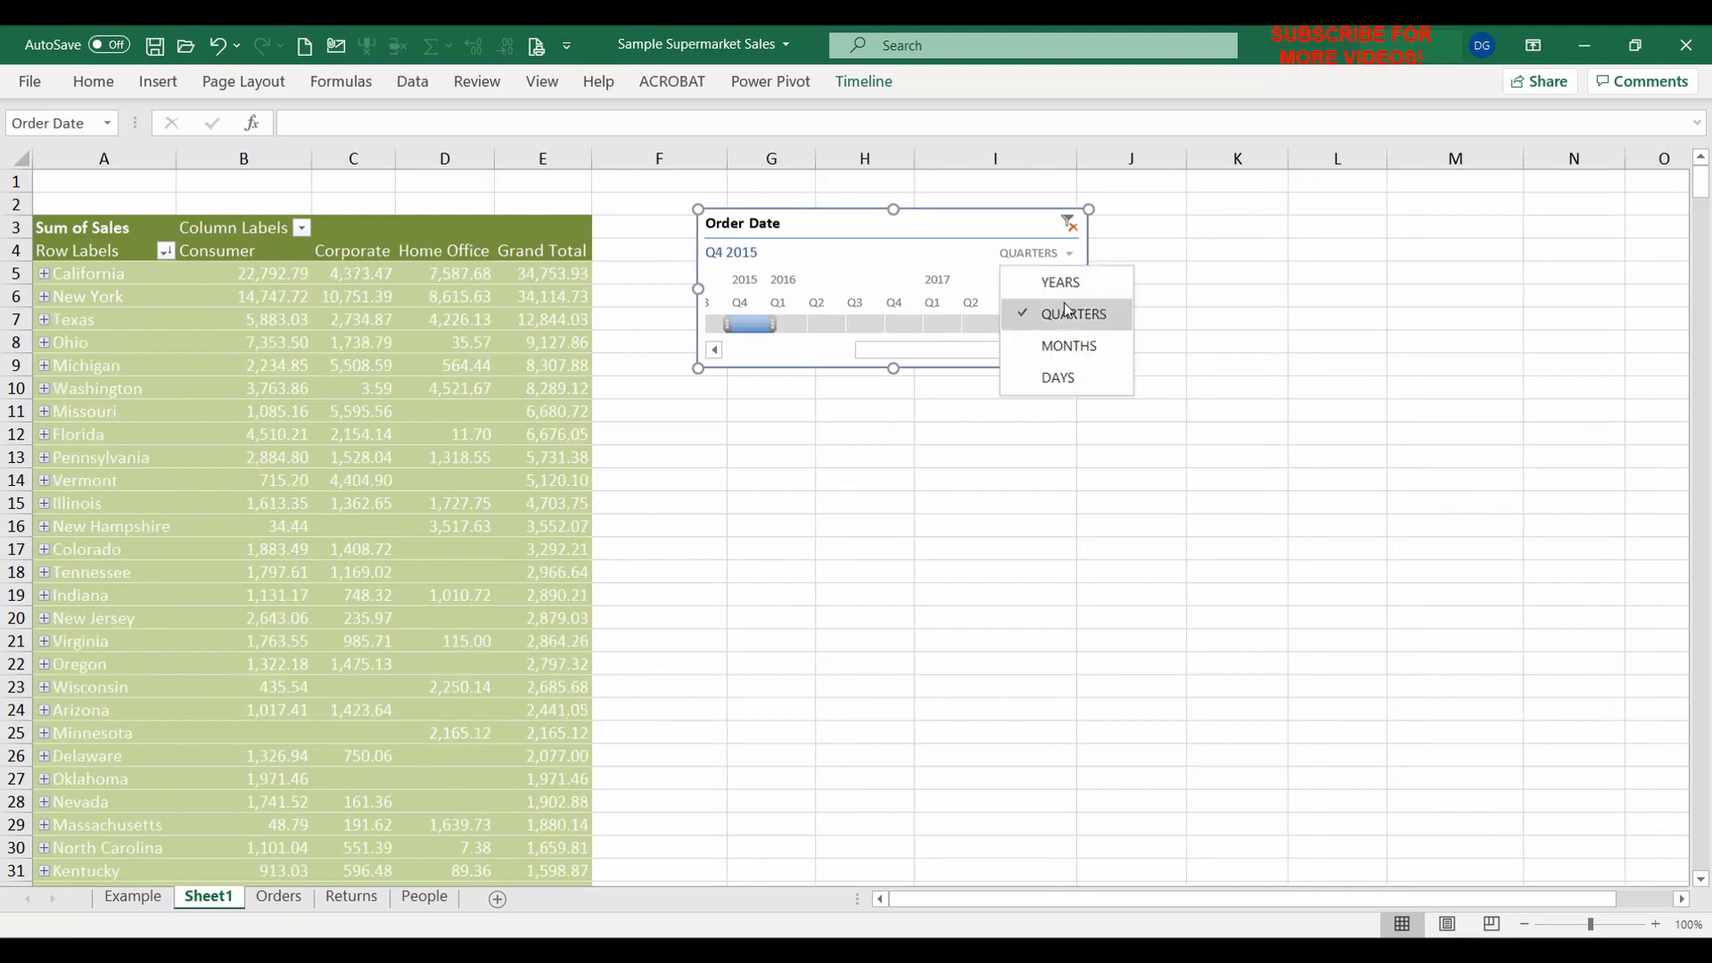
pyautogui.click(1074, 355)
pyautogui.click(752, 323)
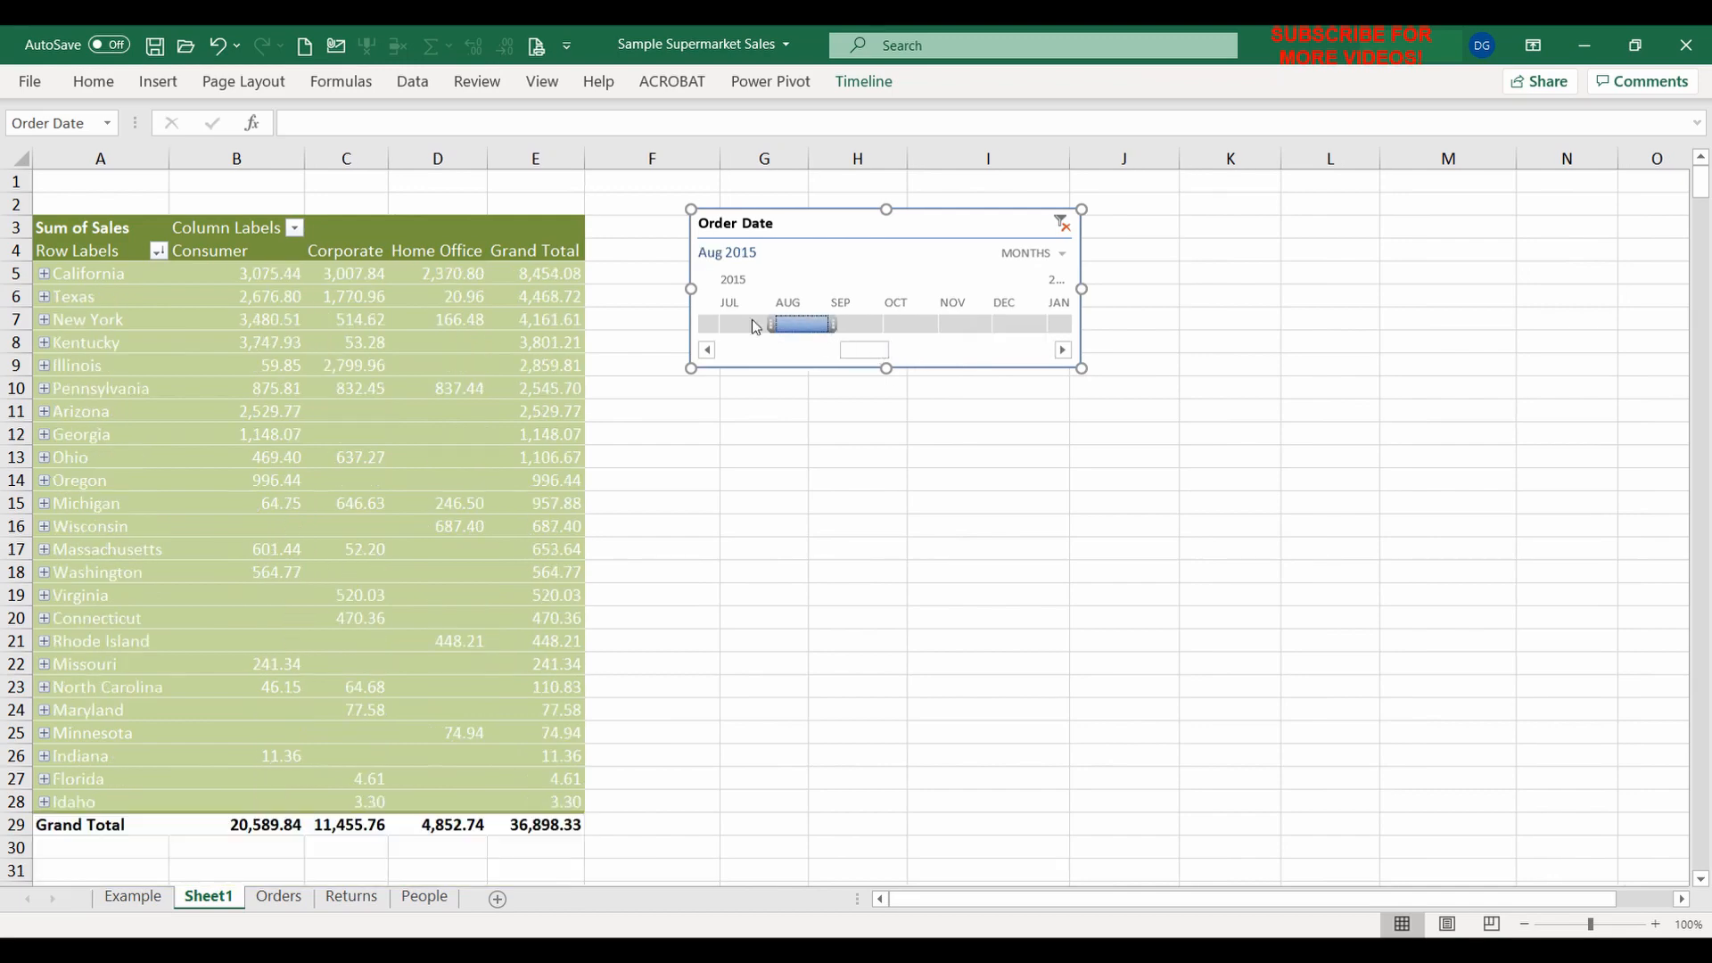
pyautogui.click(910, 325)
pyautogui.click(1001, 323)
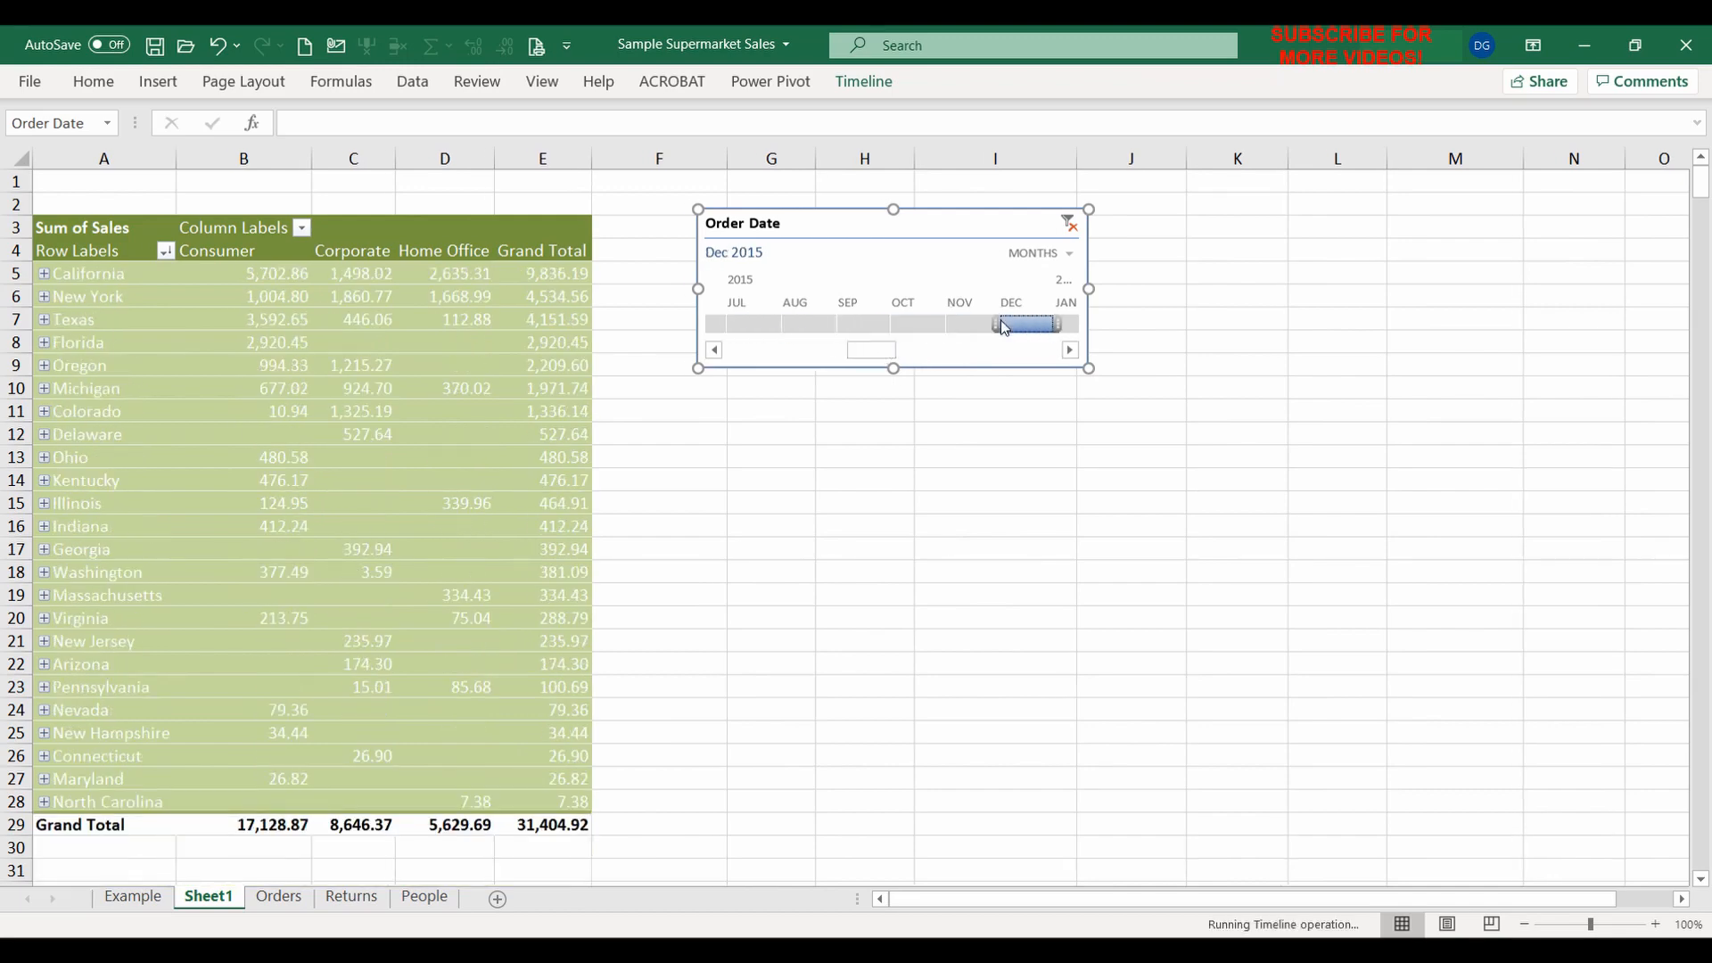
pyautogui.click(803, 324)
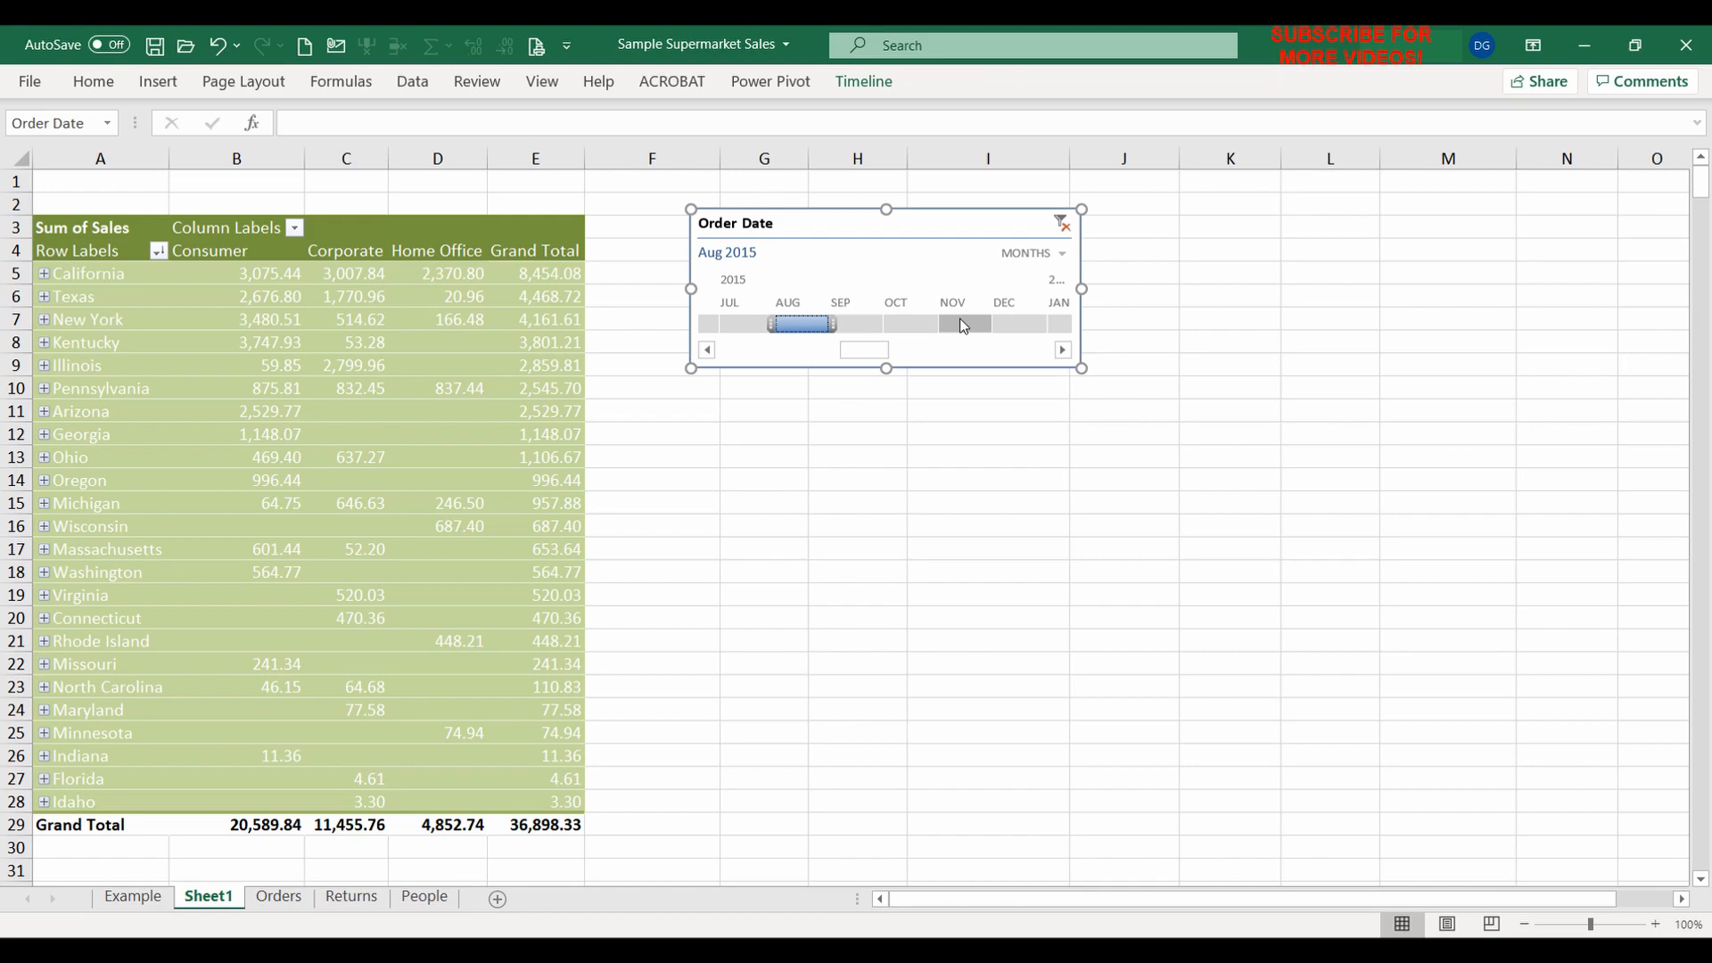
pyautogui.click(1103, 372)
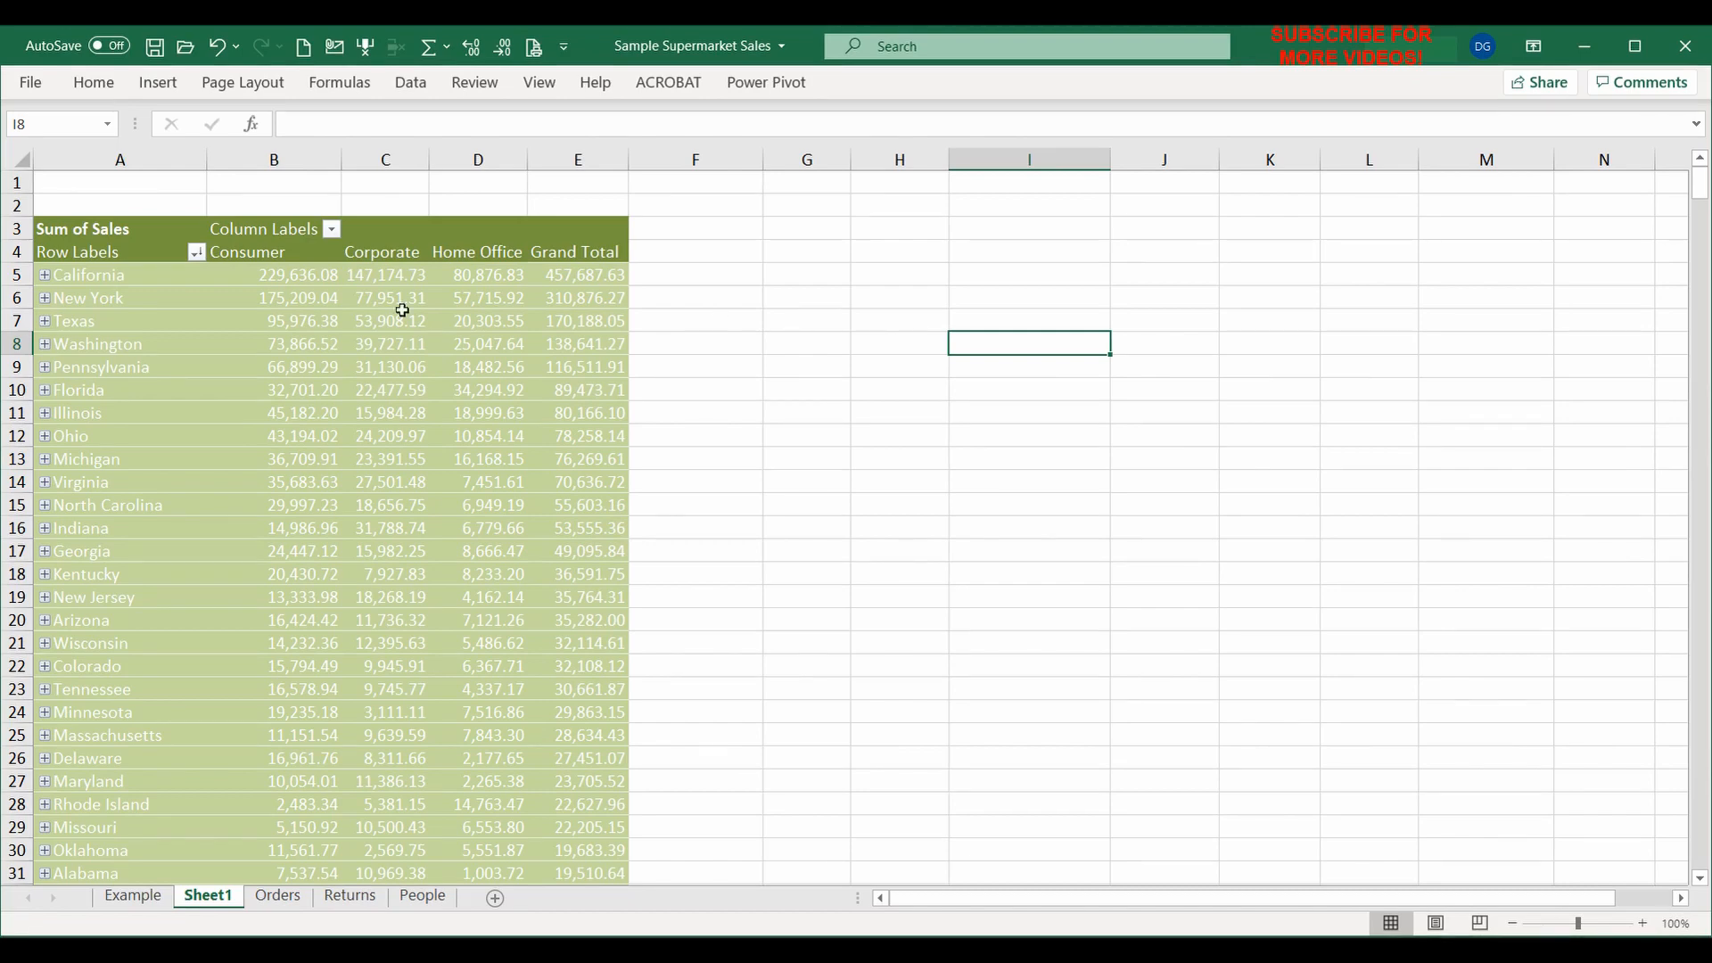
# Insert a Region slicer for the PivotTable, placed clear of the table, and apply the light green slicer style
pyautogui.click(308, 339)
pyautogui.click(876, 84)
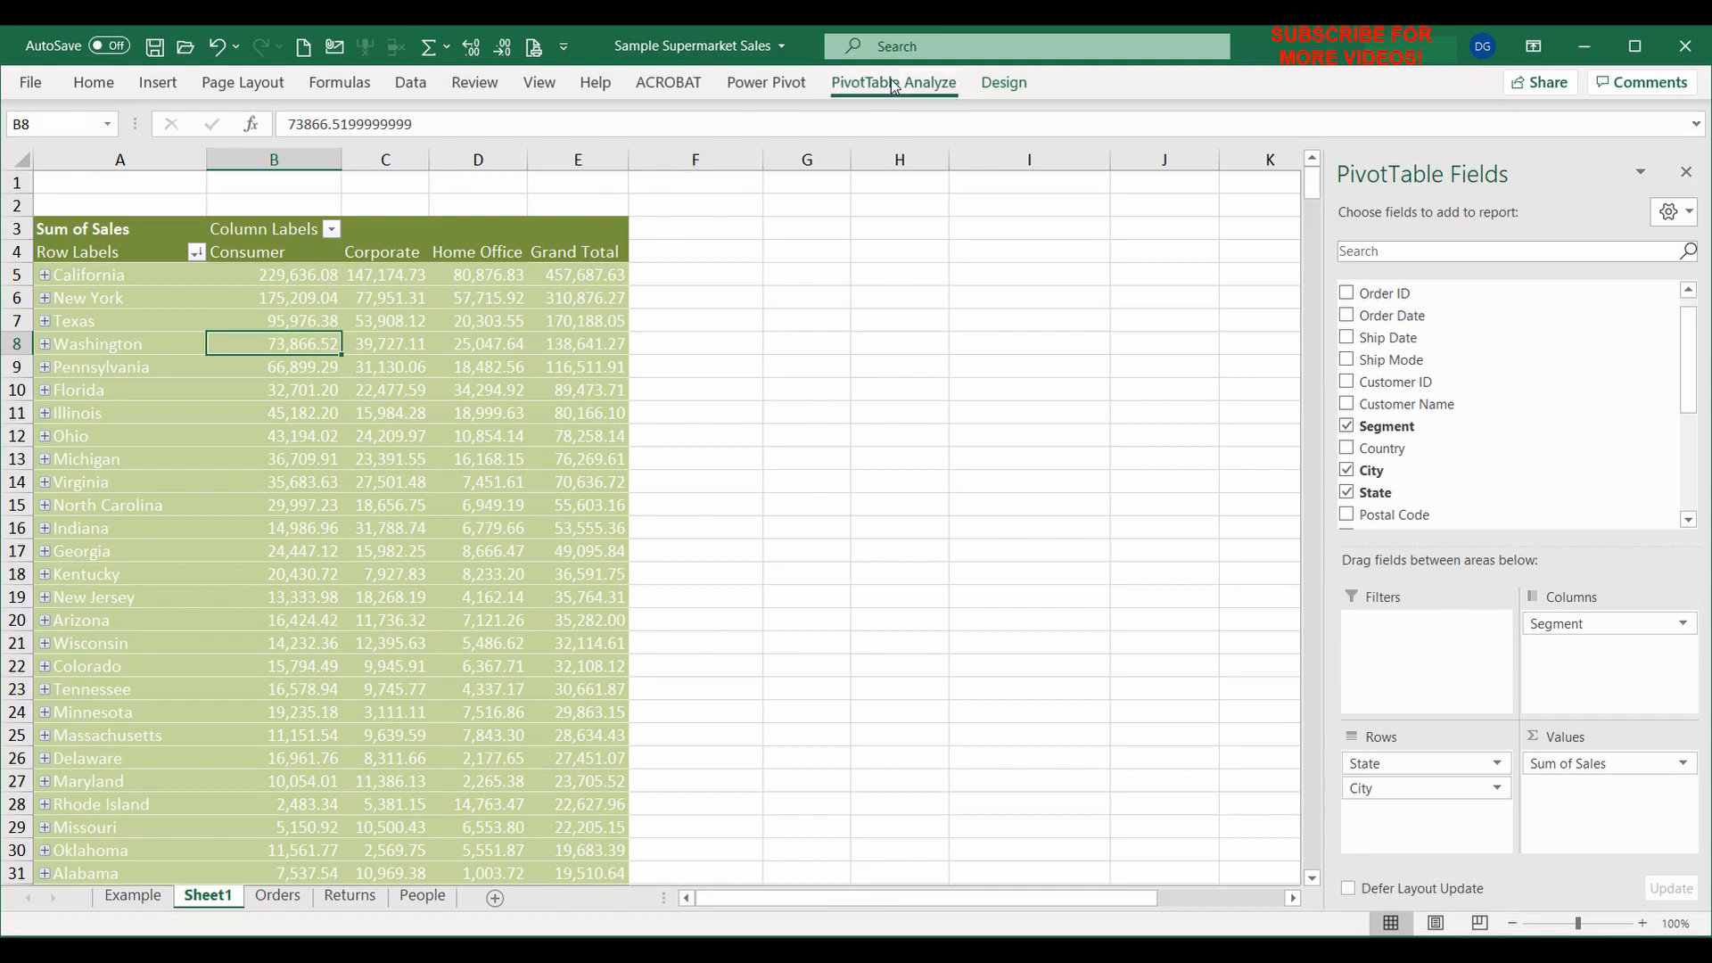
pyautogui.click(548, 136)
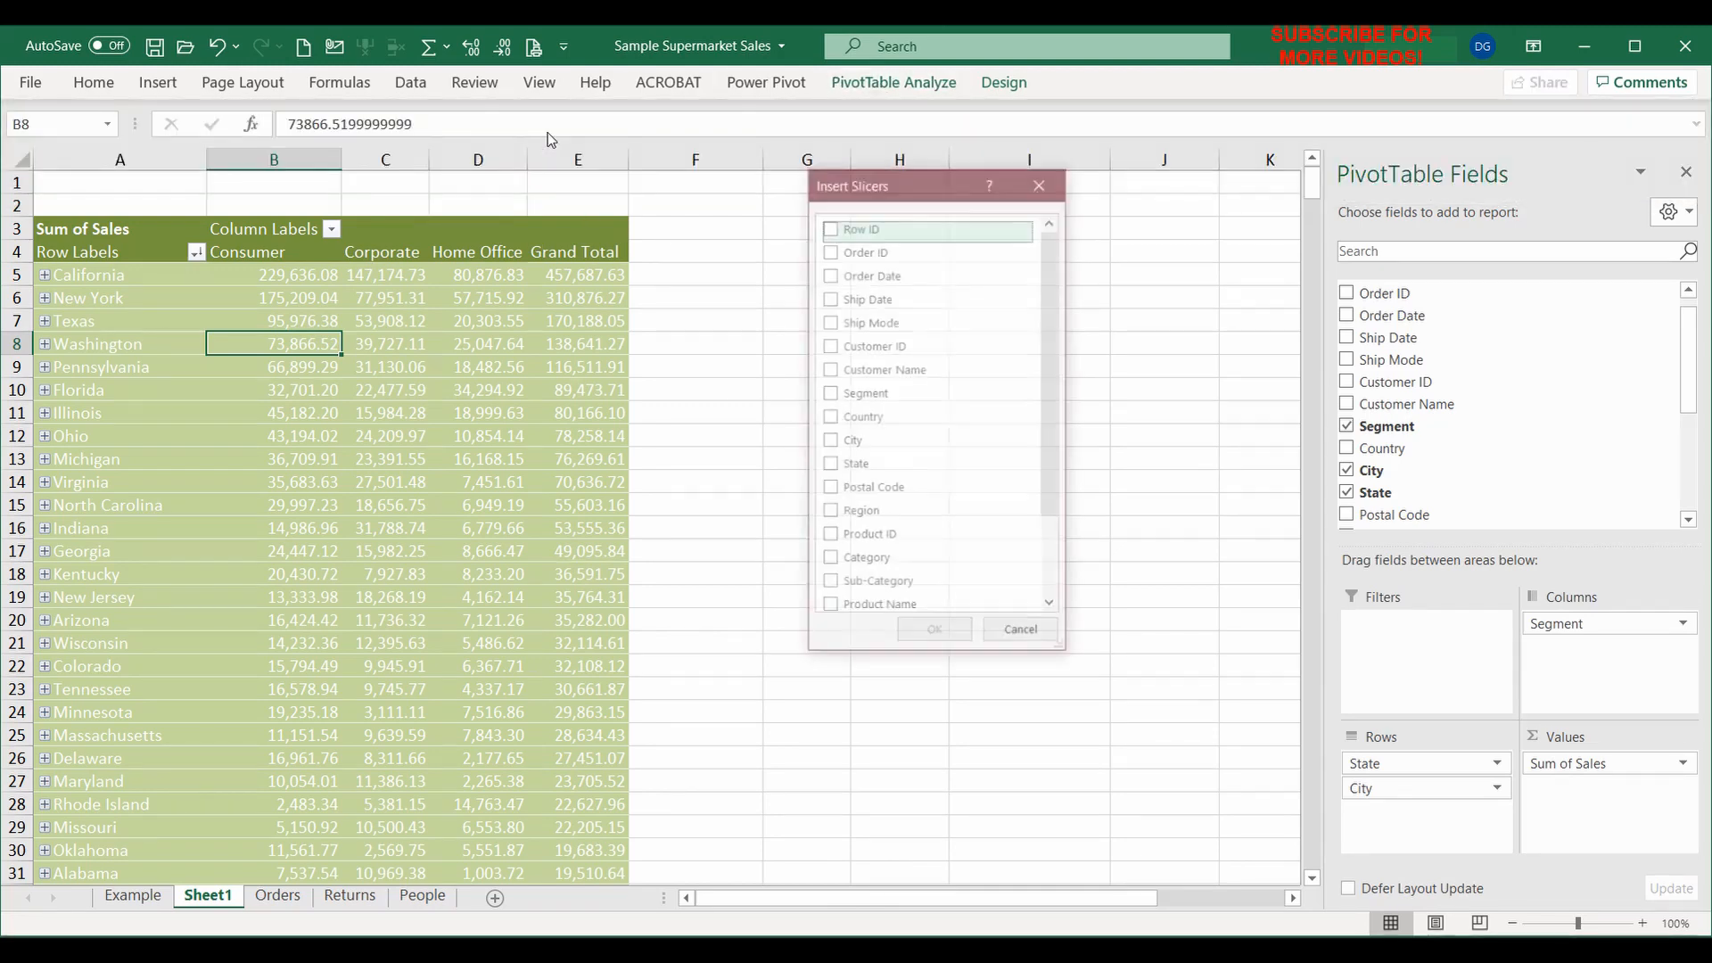
pyautogui.scroll(-1, 874, 463)
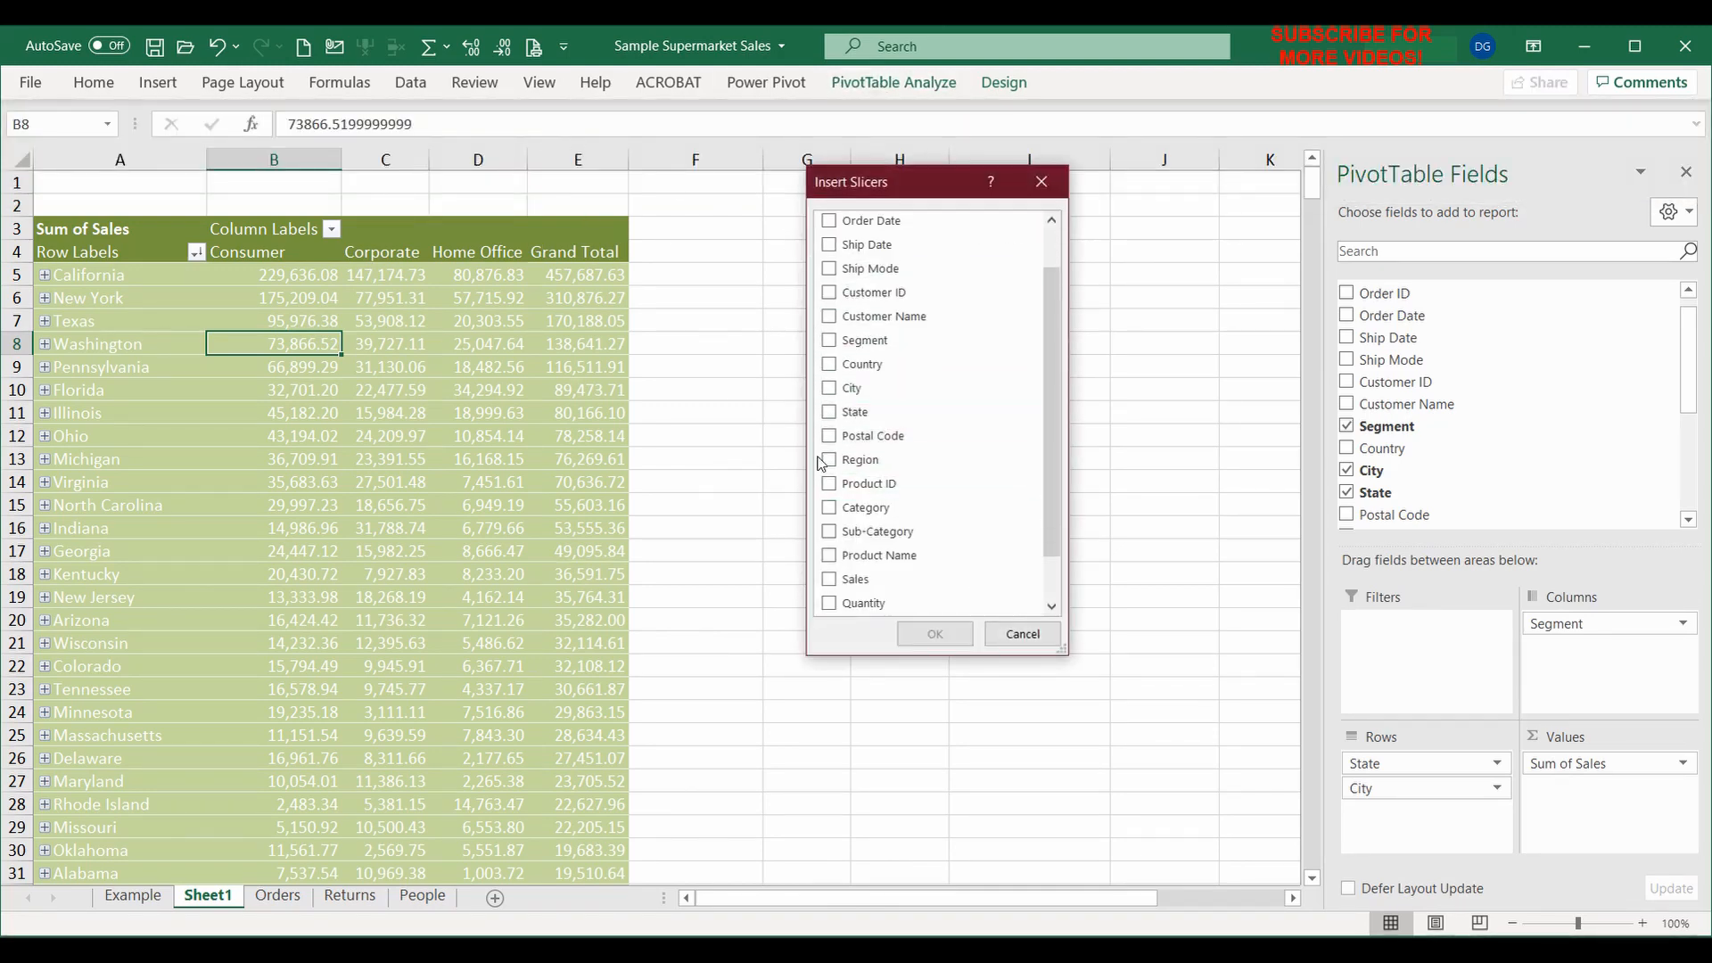
pyautogui.click(862, 460)
pyautogui.click(924, 642)
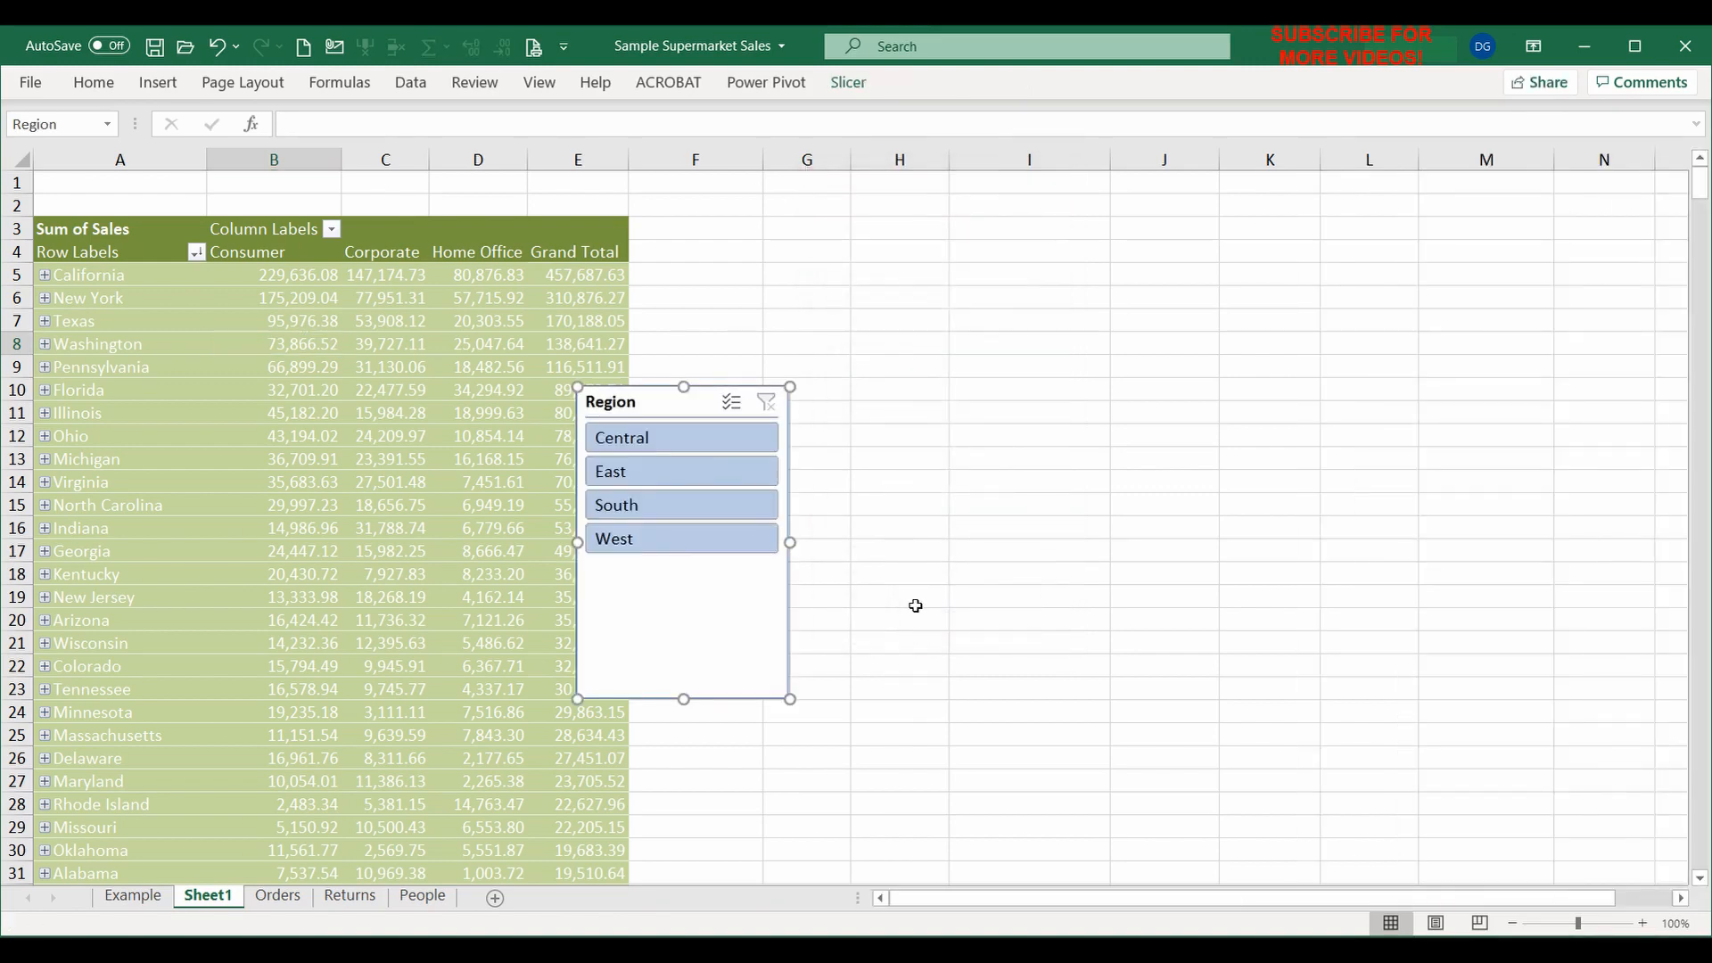
pyautogui.moveTo(661, 403); pyautogui.dragTo(832, 203)
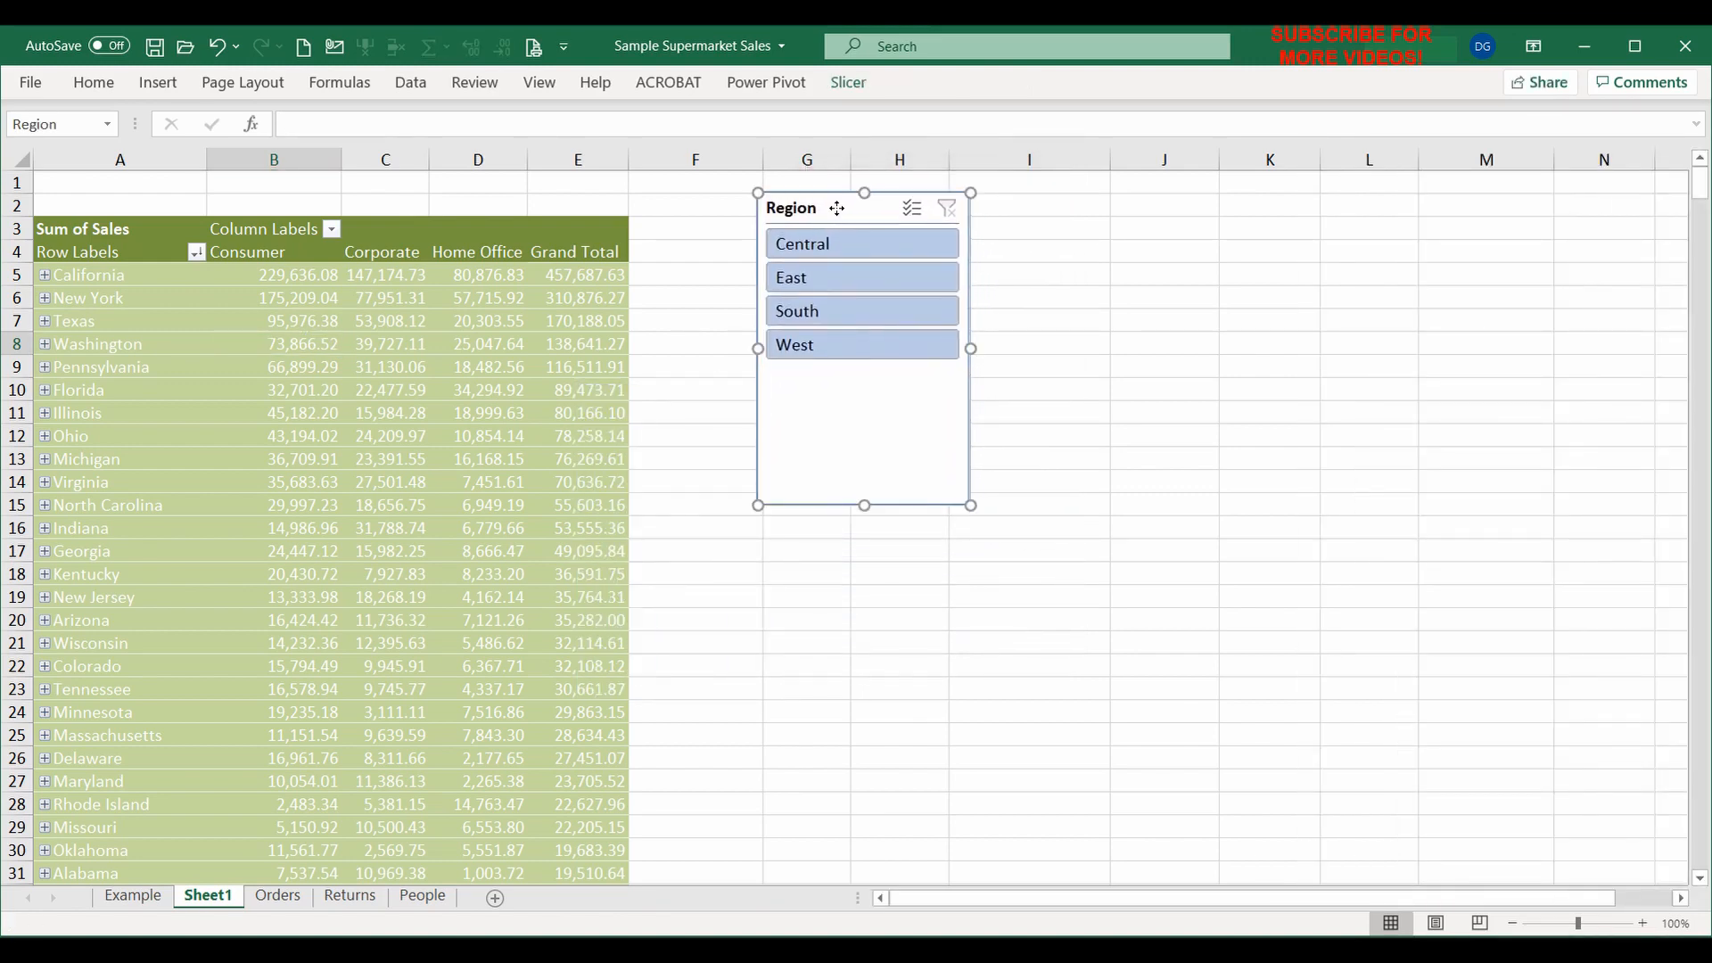
pyautogui.click(846, 84)
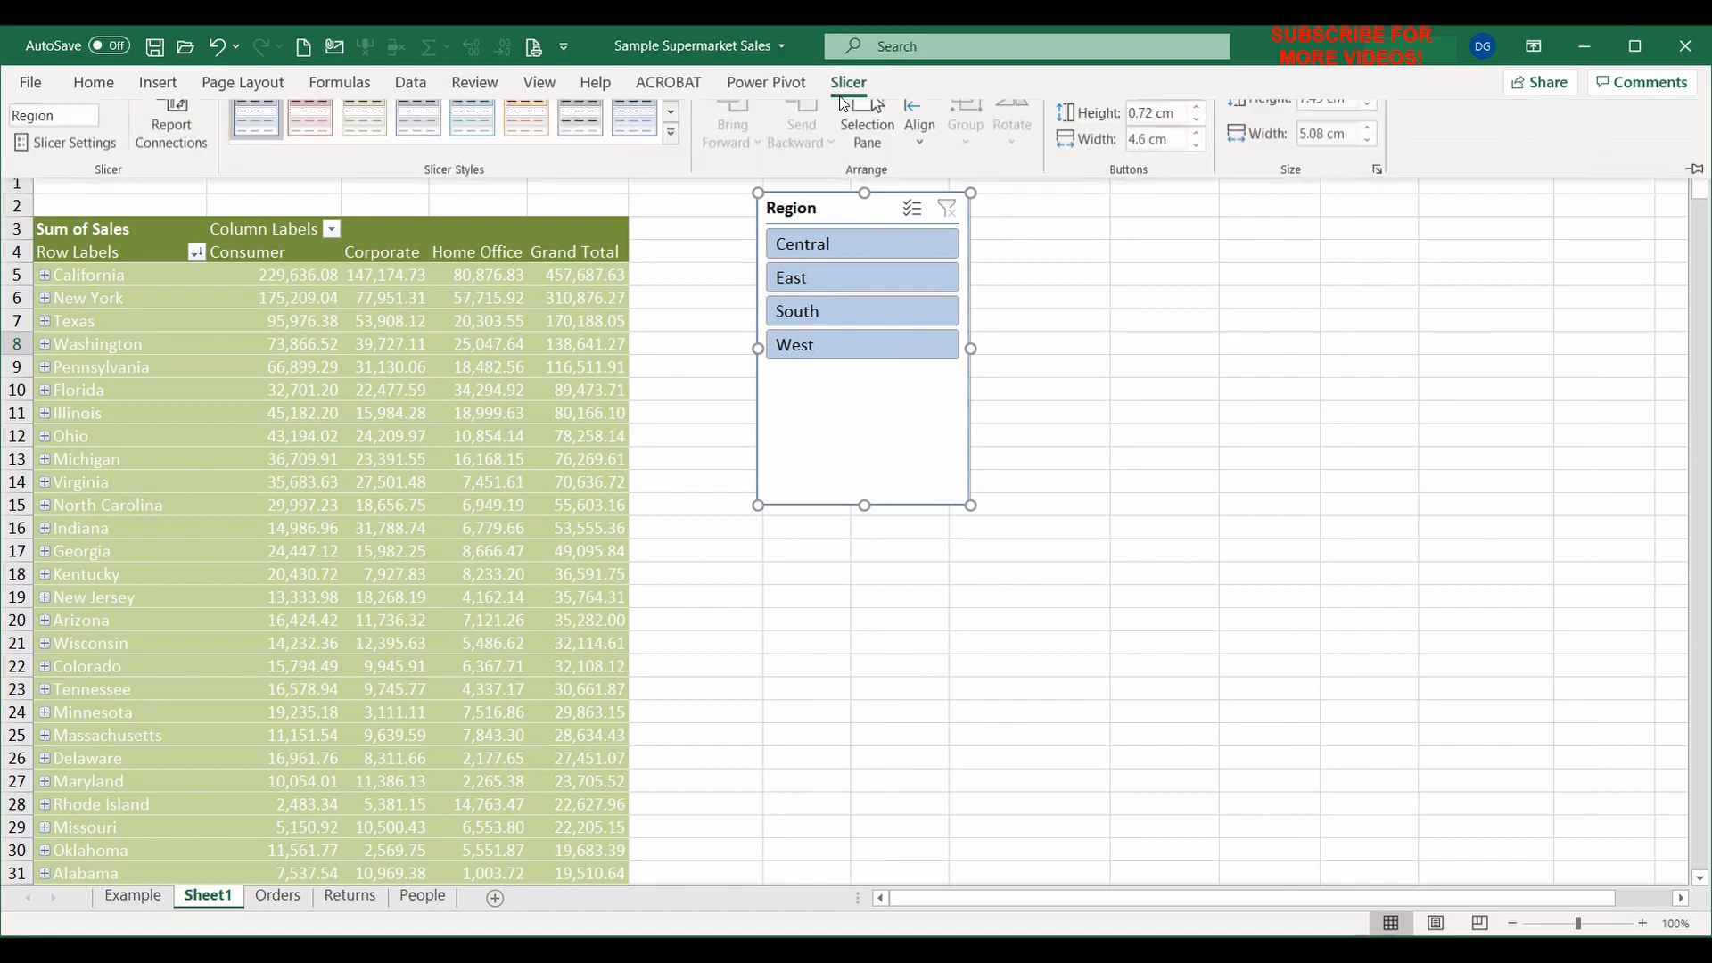
pyautogui.click(1089, 342)
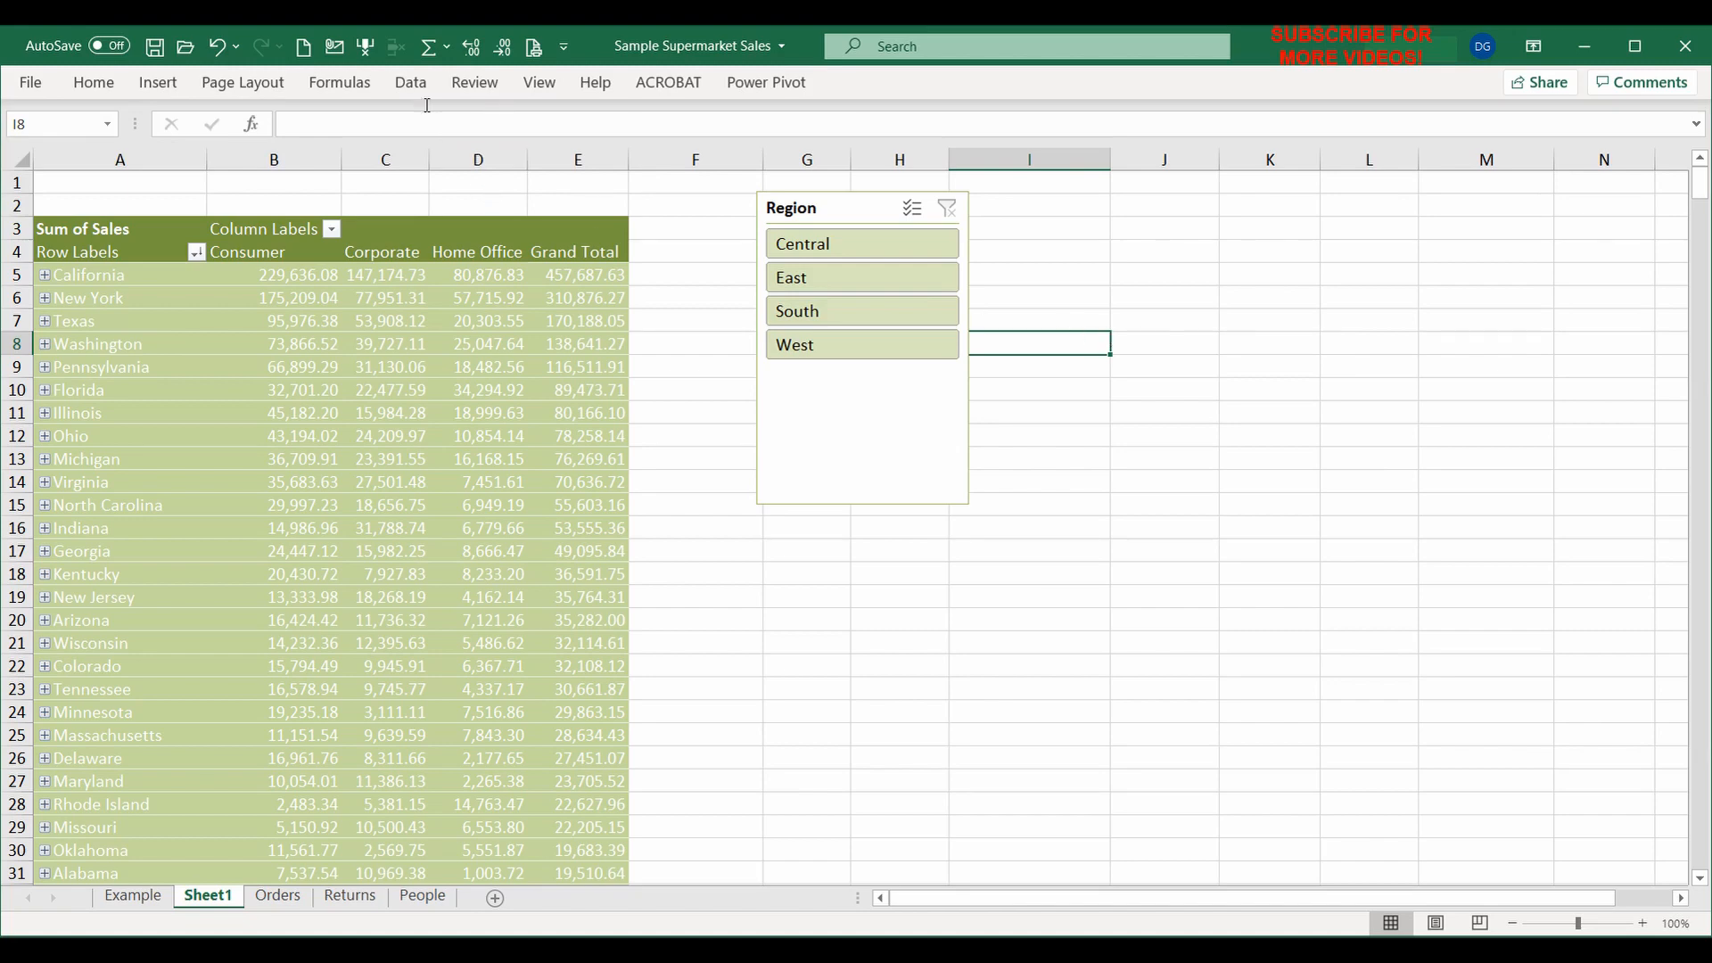
# Insert a Sub-Category slicer for the PivotTable and place it beside the Region slicer
pyautogui.click(392, 388)
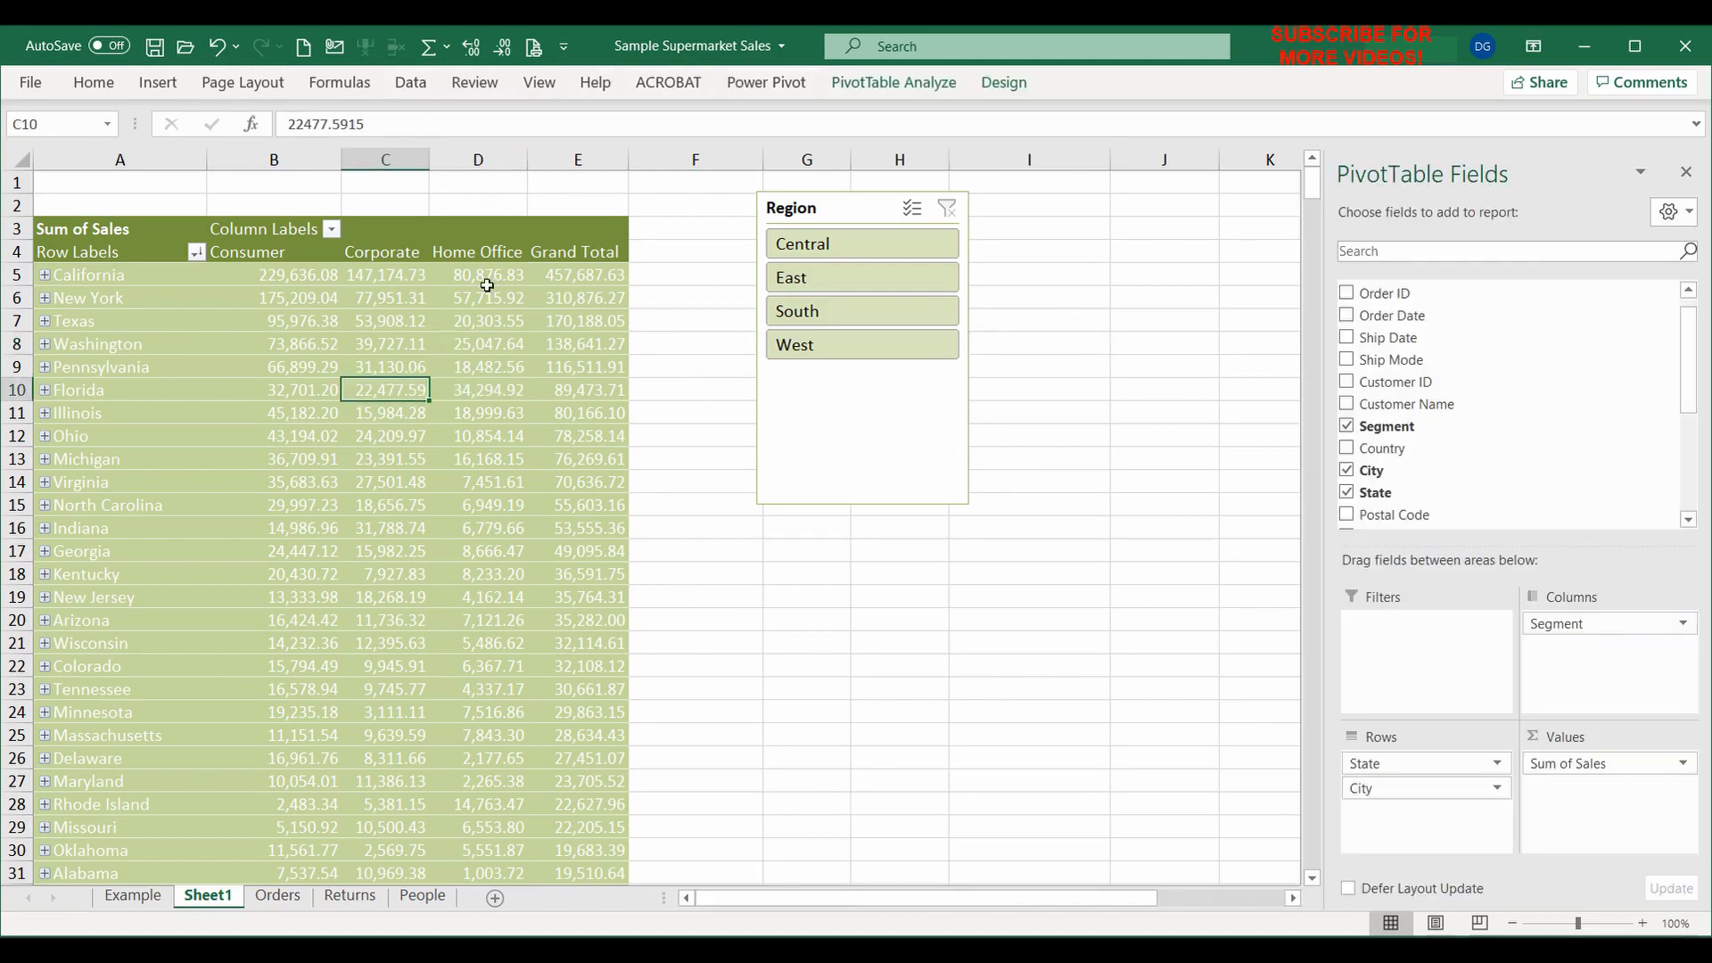
pyautogui.click(878, 84)
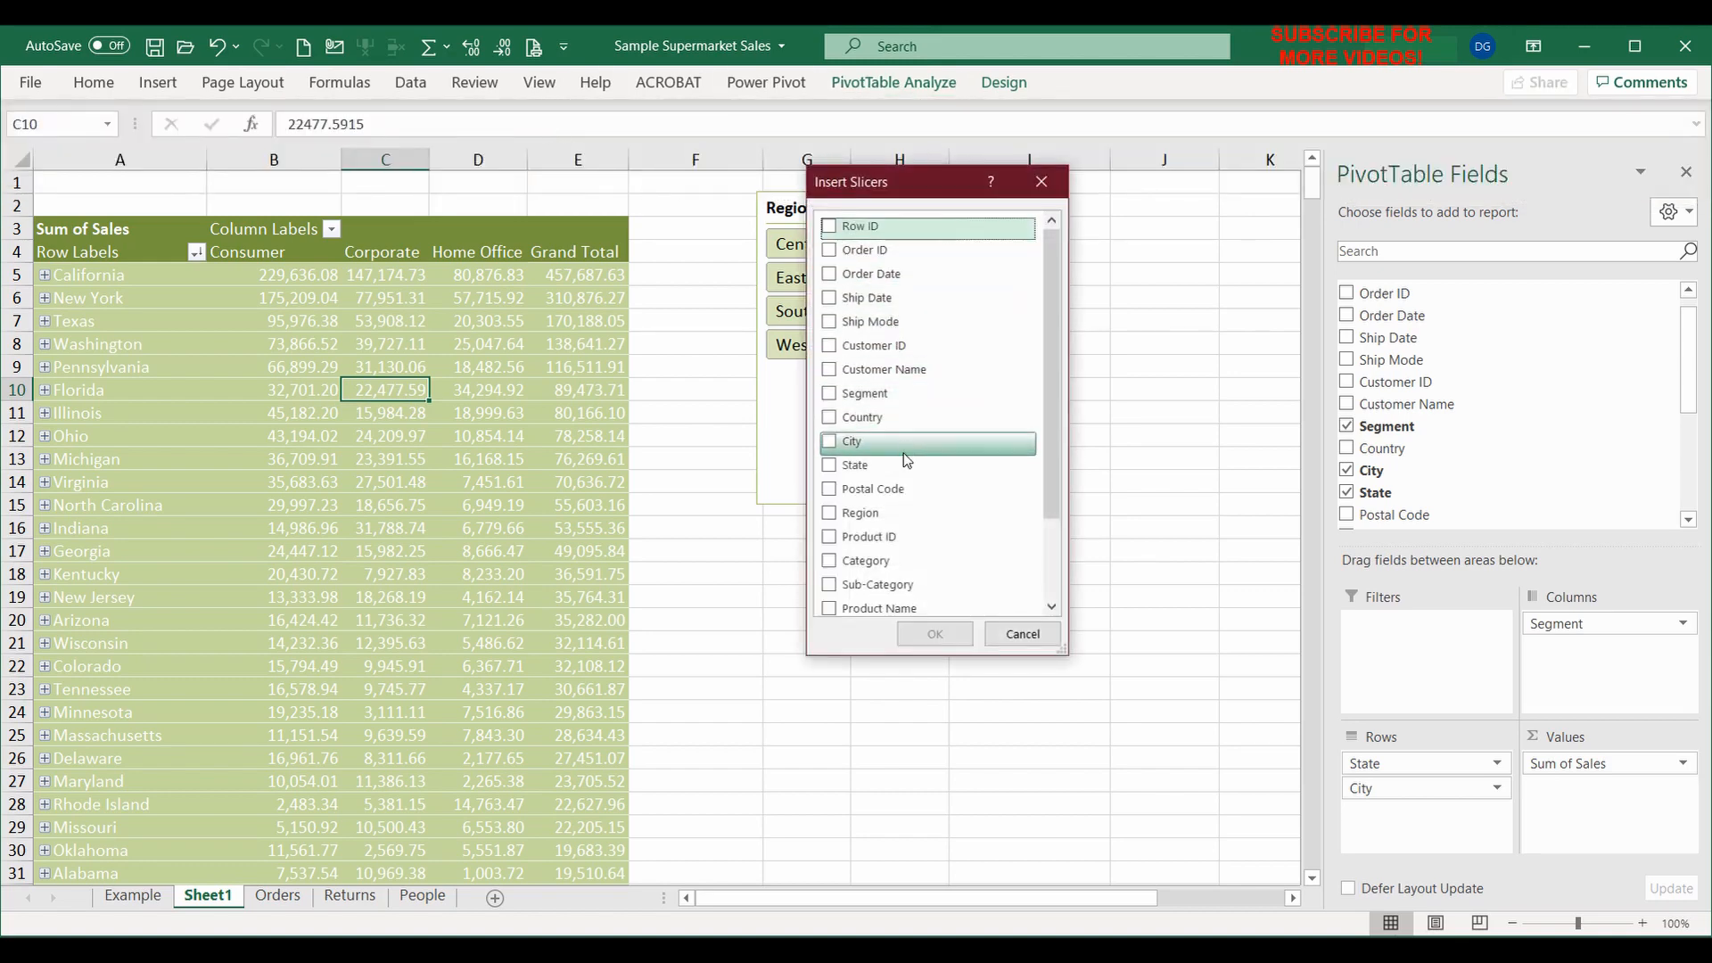
pyautogui.click(830, 585)
pyautogui.click(919, 633)
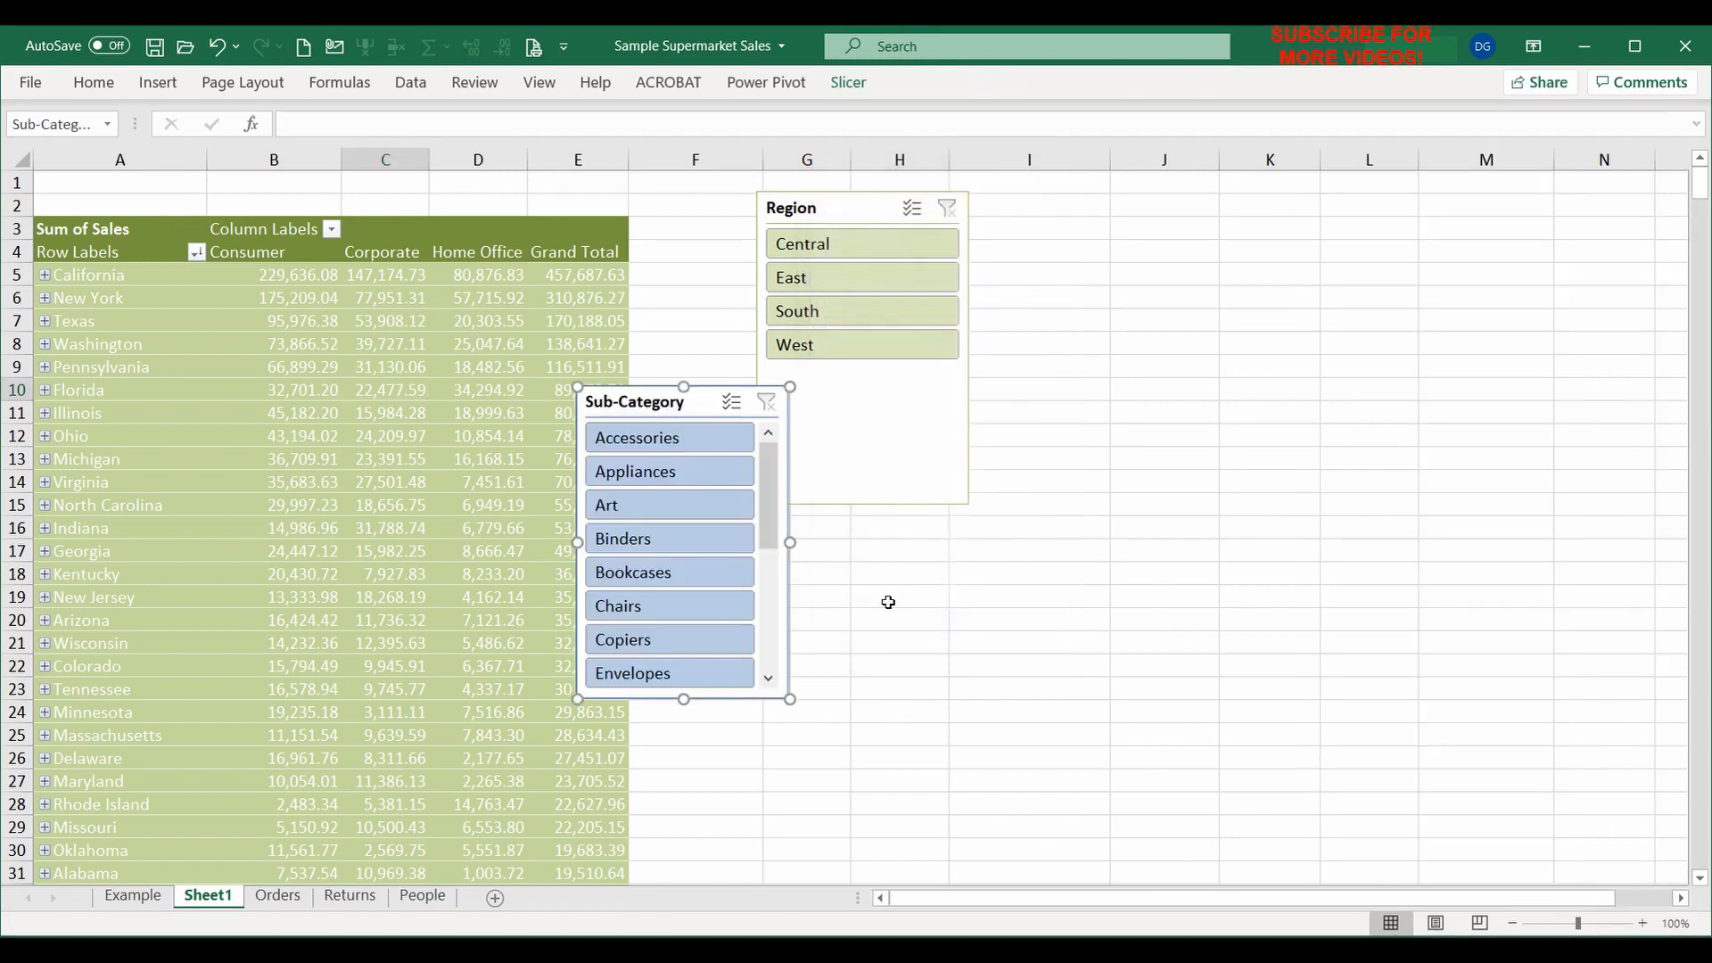
pyautogui.moveTo(619, 393); pyautogui.dragTo(1081, 202)
# Apply the dark green style to the Sub-Category slicer and move both slicers closer to the PivotTable
pyautogui.click(848, 83)
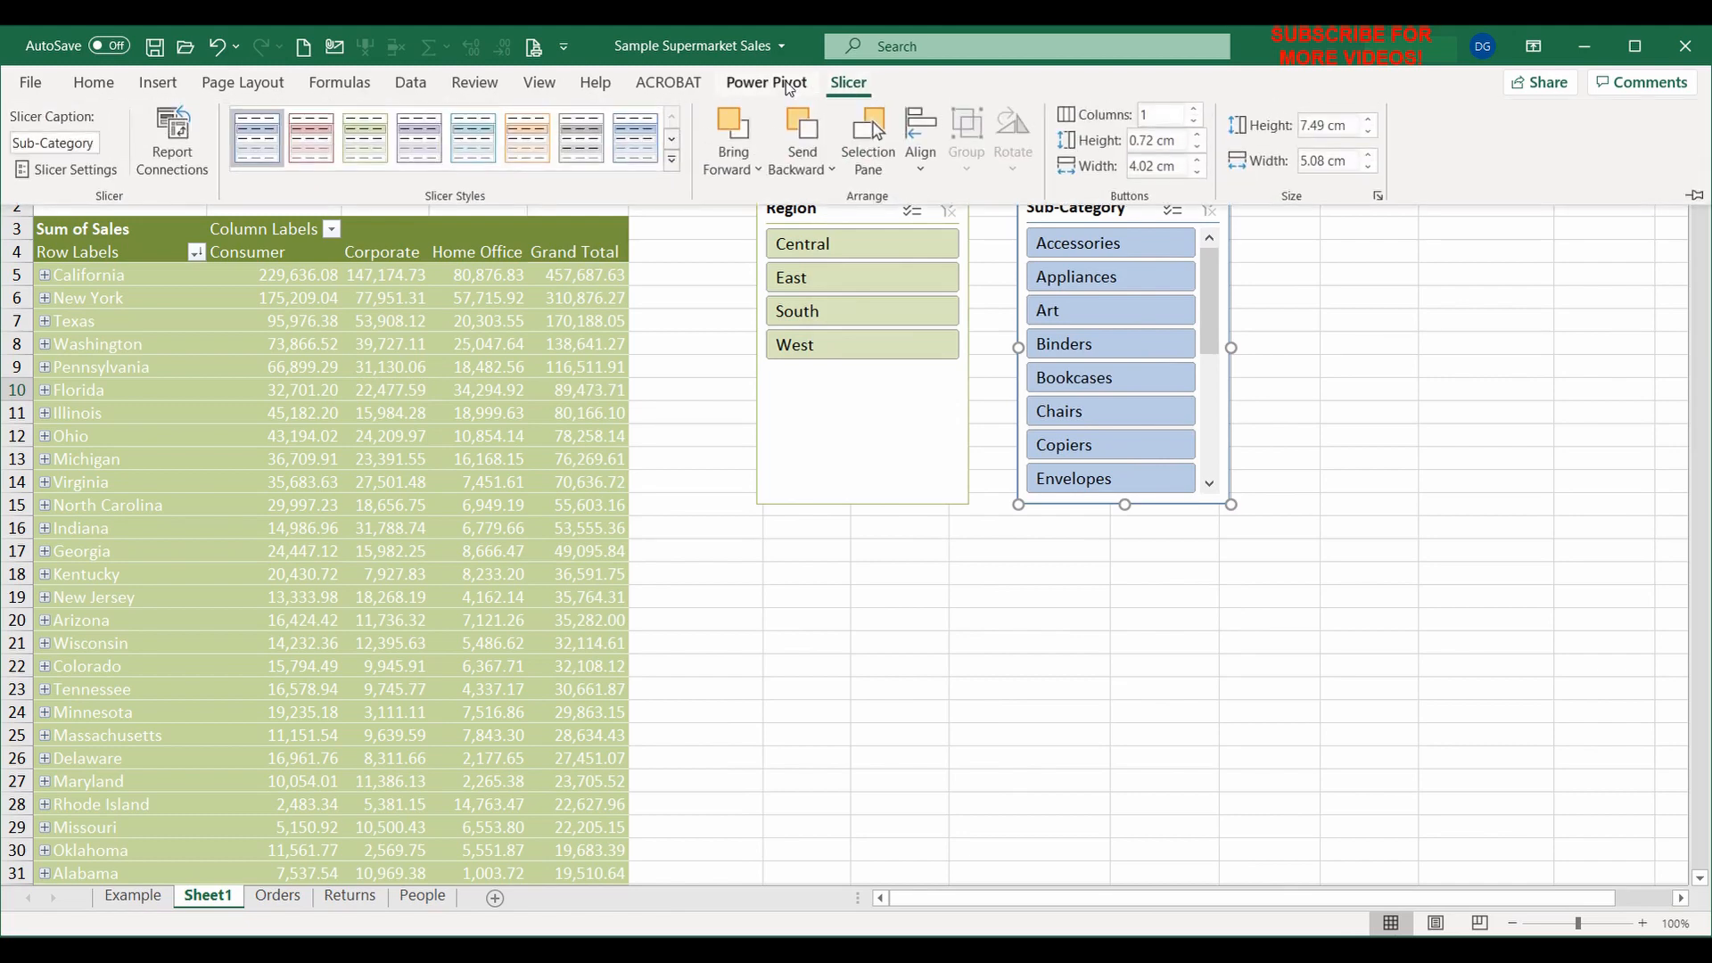
pyautogui.click(670, 162)
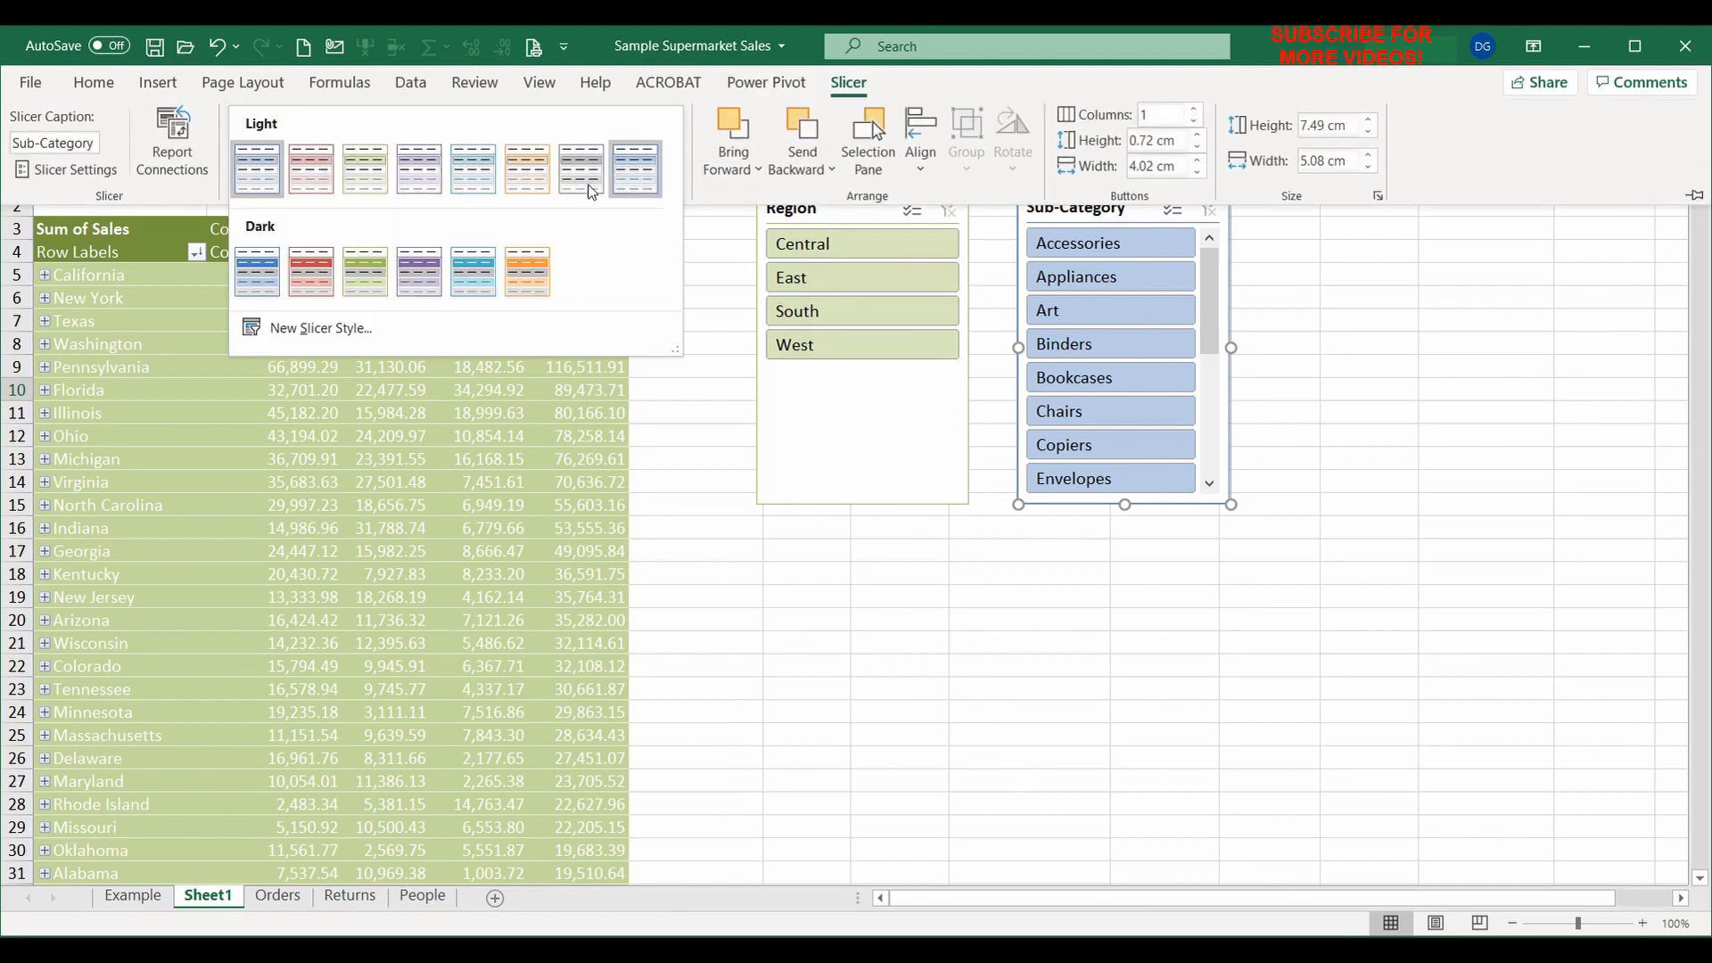
pyautogui.click(357, 279)
pyautogui.click(700, 326)
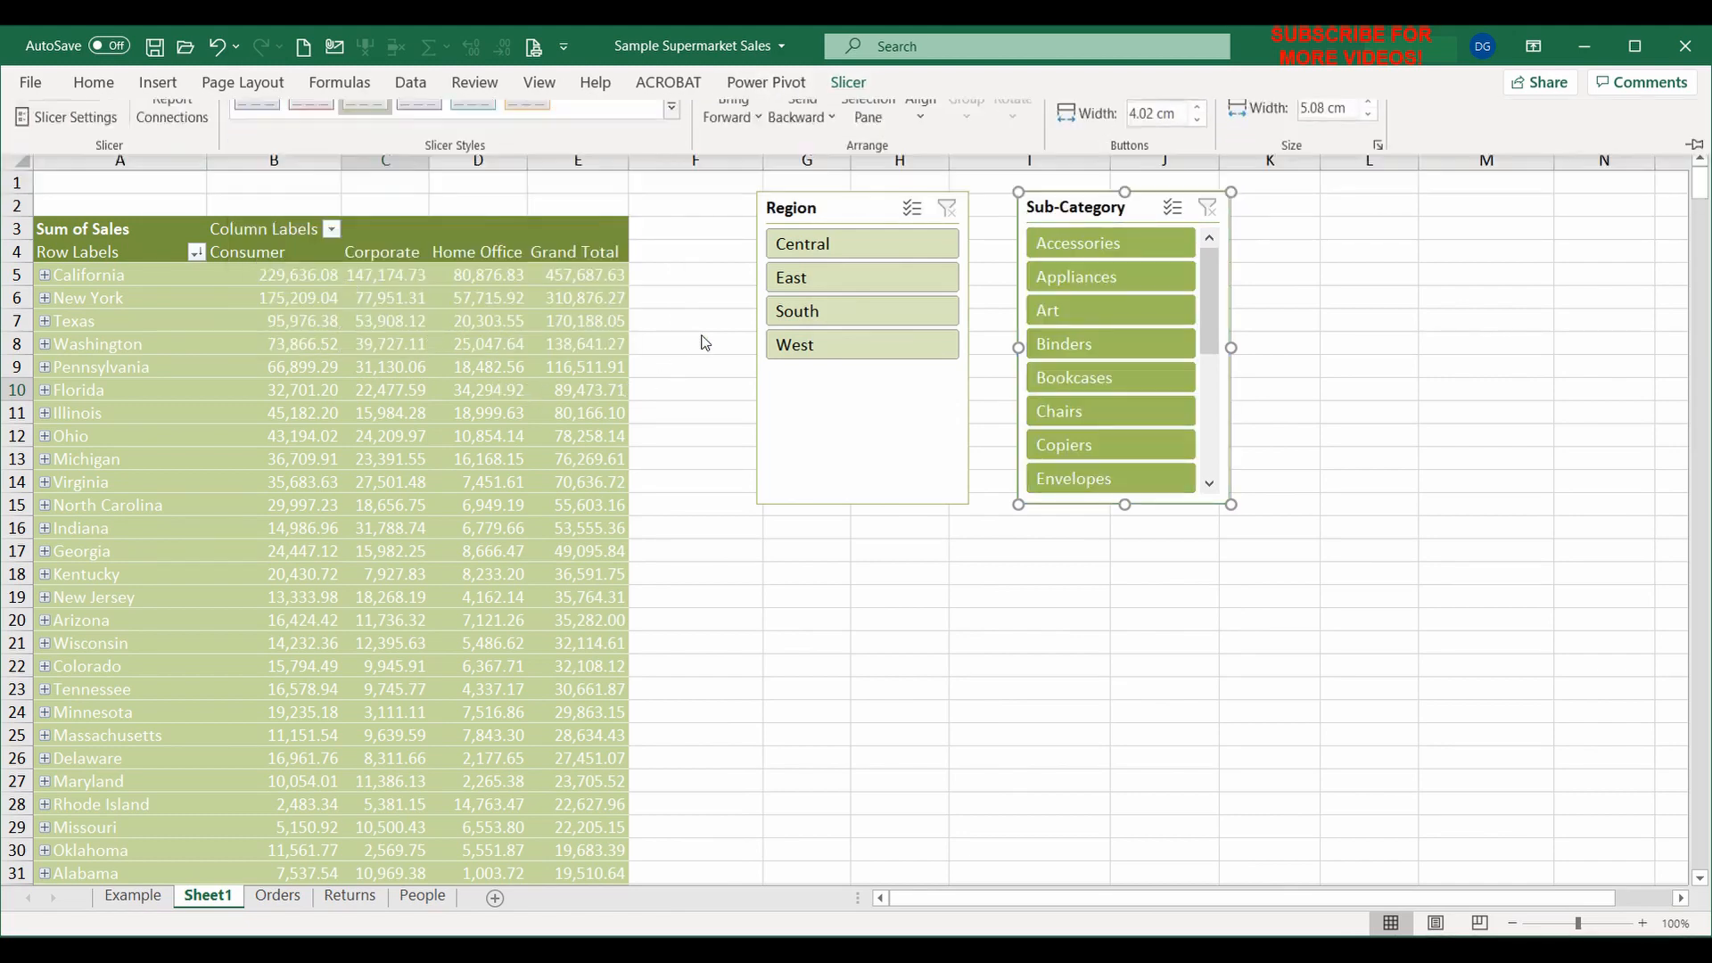
pyautogui.moveTo(803, 208); pyautogui.dragTo(729, 206)
pyautogui.moveTo(1037, 210); pyautogui.dragTo(942, 215)
# Insert an Order Date timeline for the PivotTable and place it beside the Sub-Category slicer, over columns J to M
pyautogui.click(306, 362)
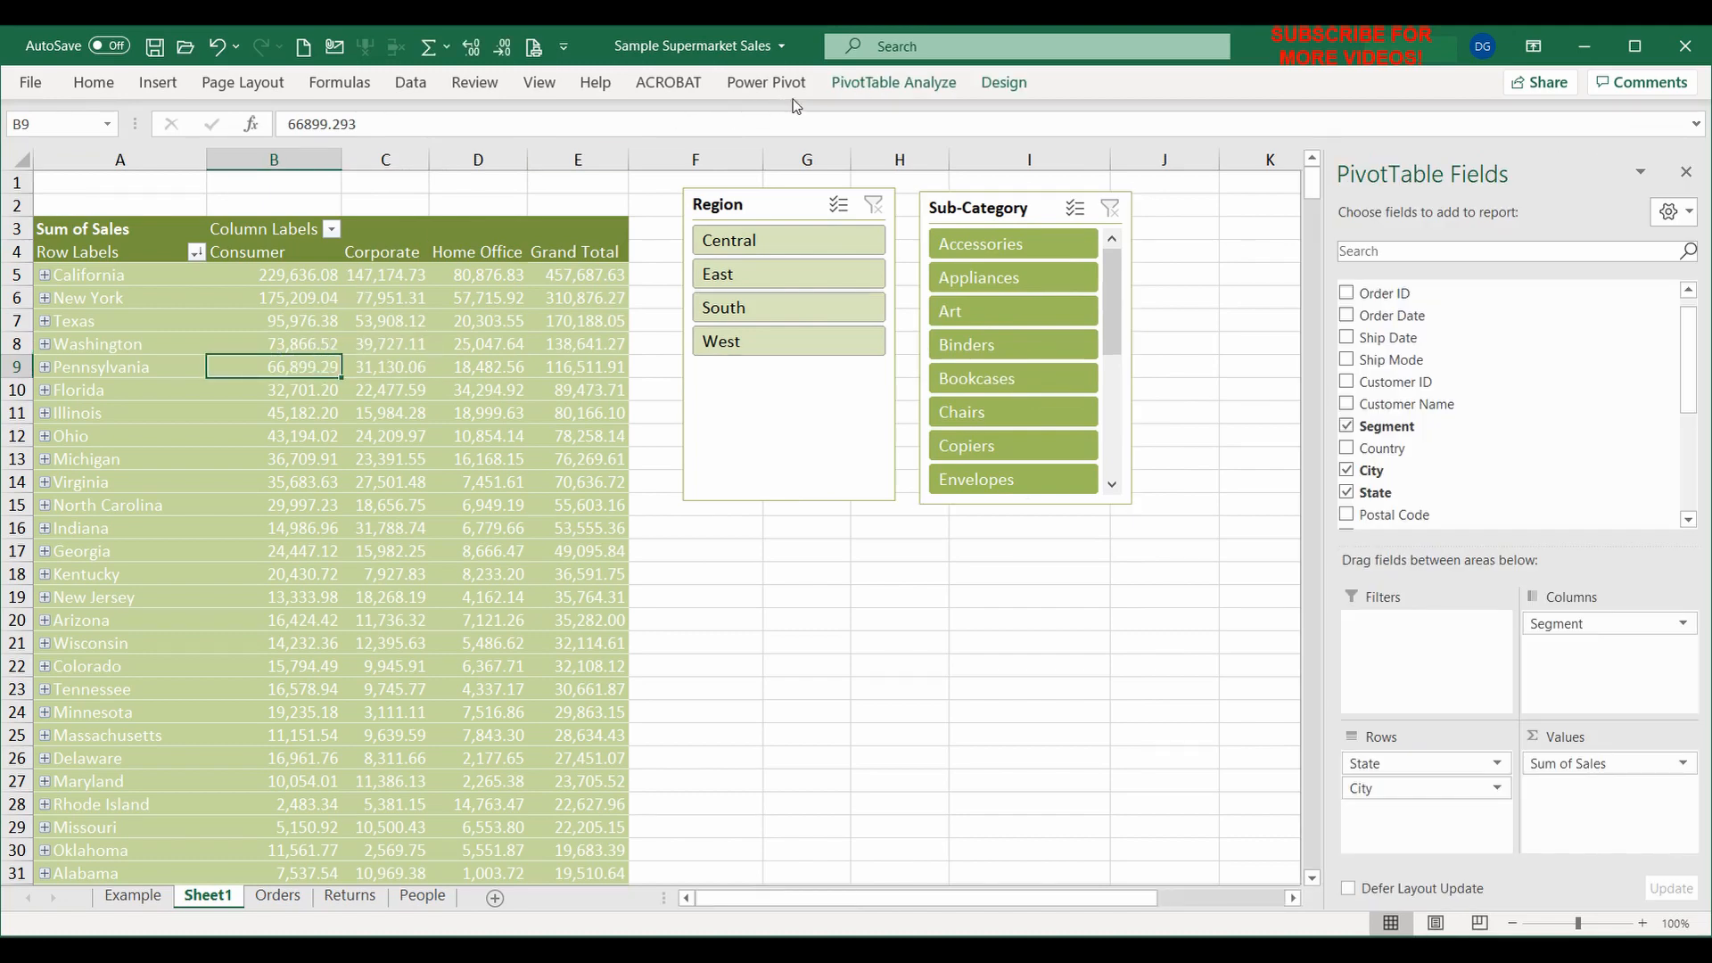
pyautogui.click(893, 82)
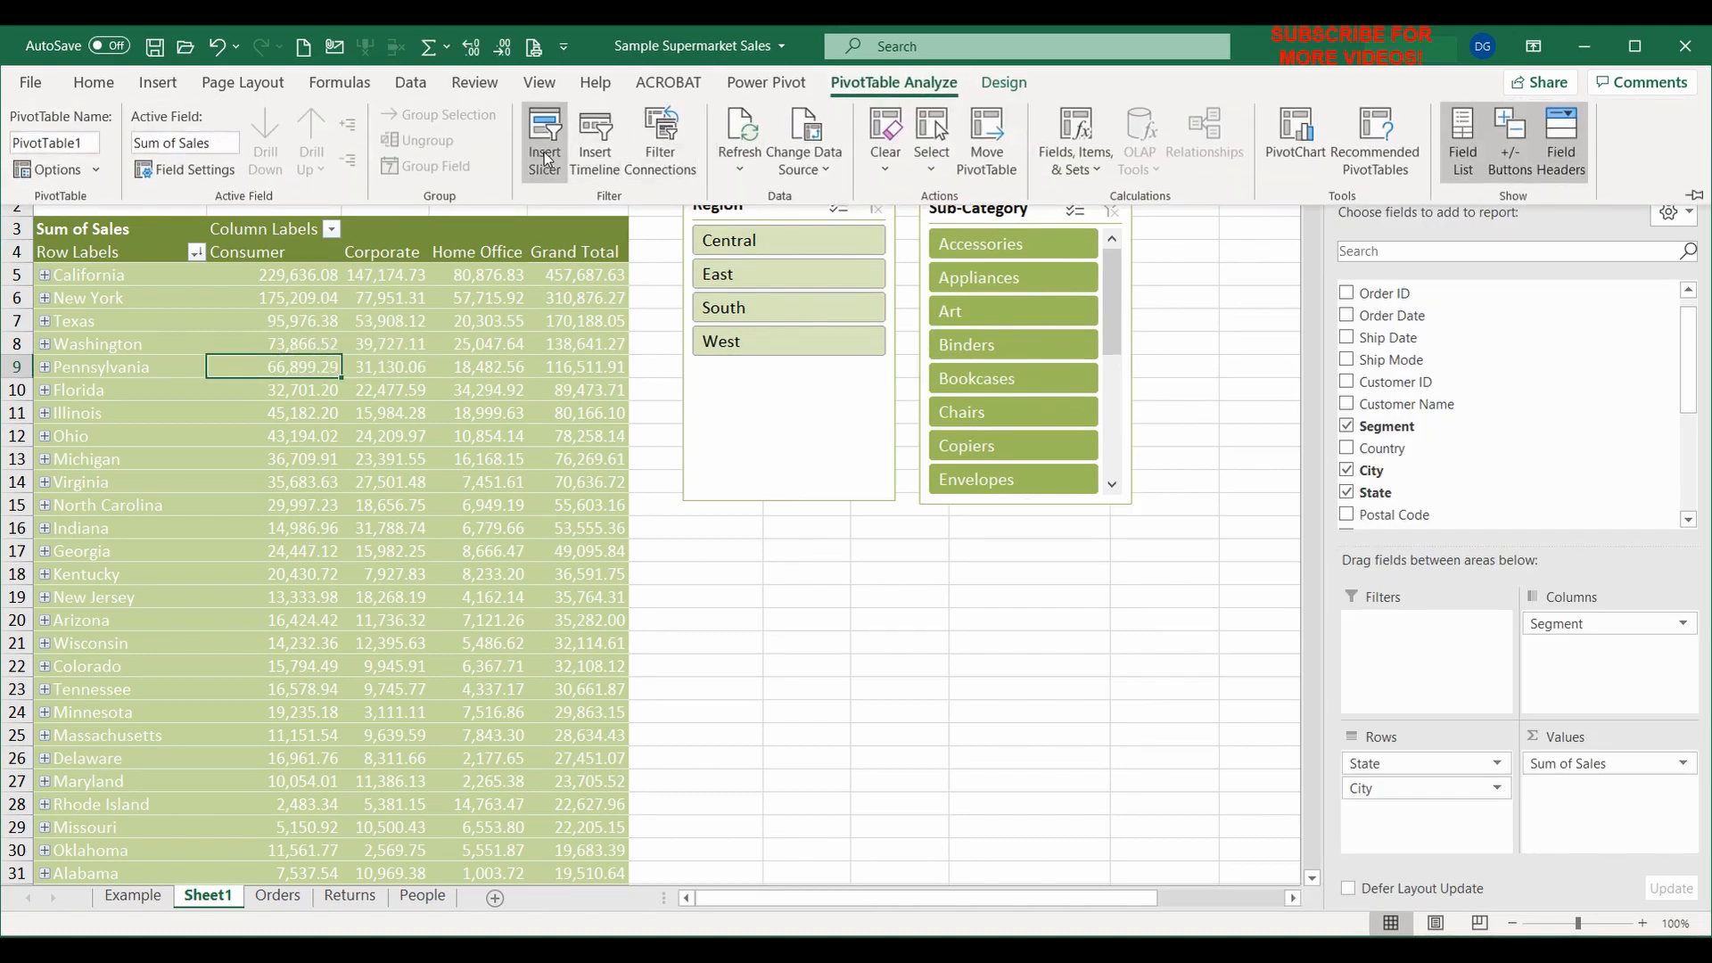
pyautogui.click(597, 152)
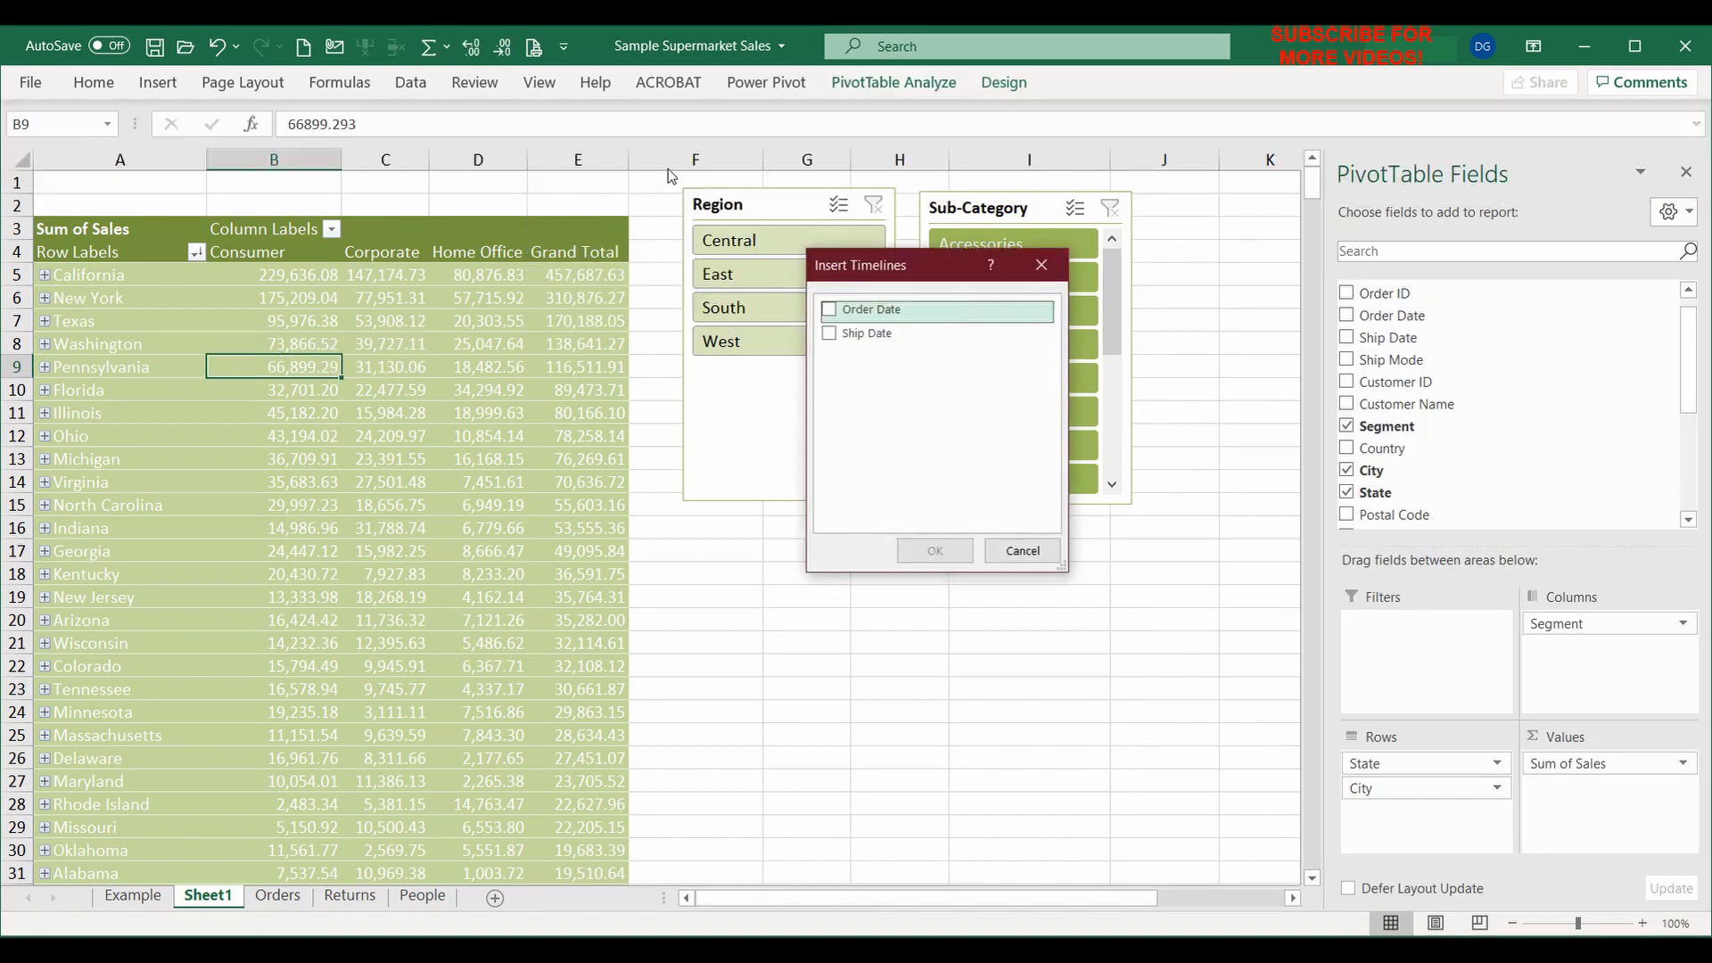
pyautogui.click(829, 310)
pyautogui.click(931, 549)
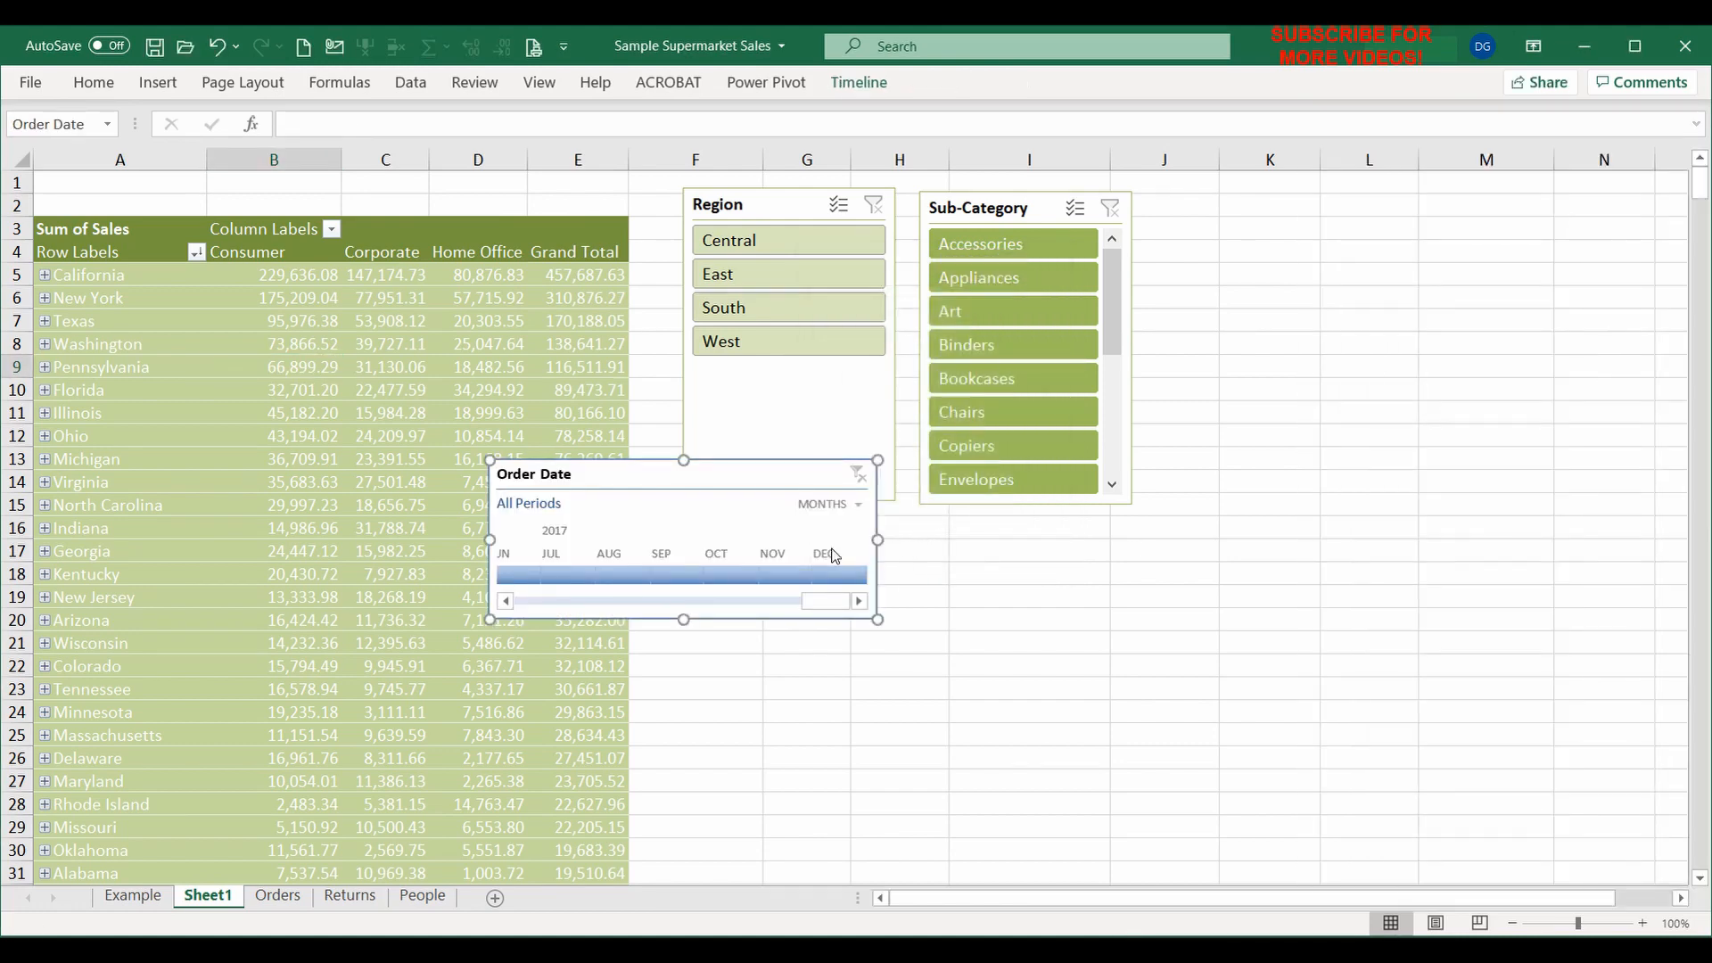
pyautogui.moveTo(642, 480); pyautogui.dragTo(1311, 216)
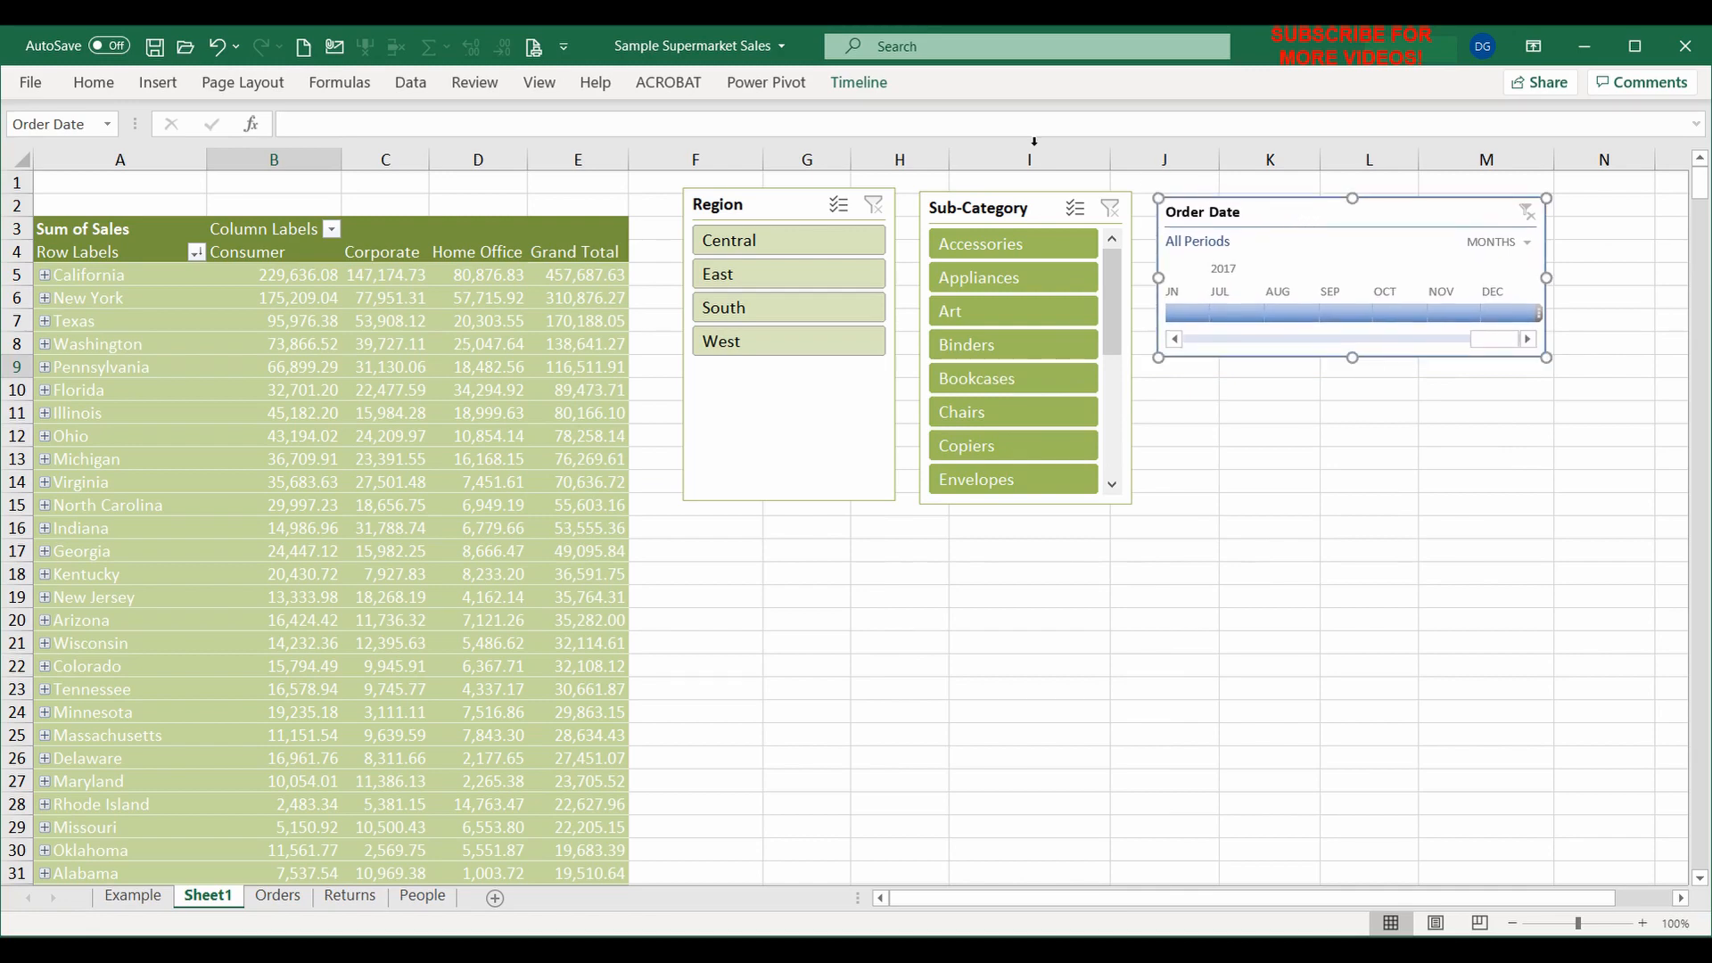
# Apply the light green timeline style to the Order Date timeline
pyautogui.click(878, 87)
pyautogui.click(880, 93)
pyautogui.click(443, 138)
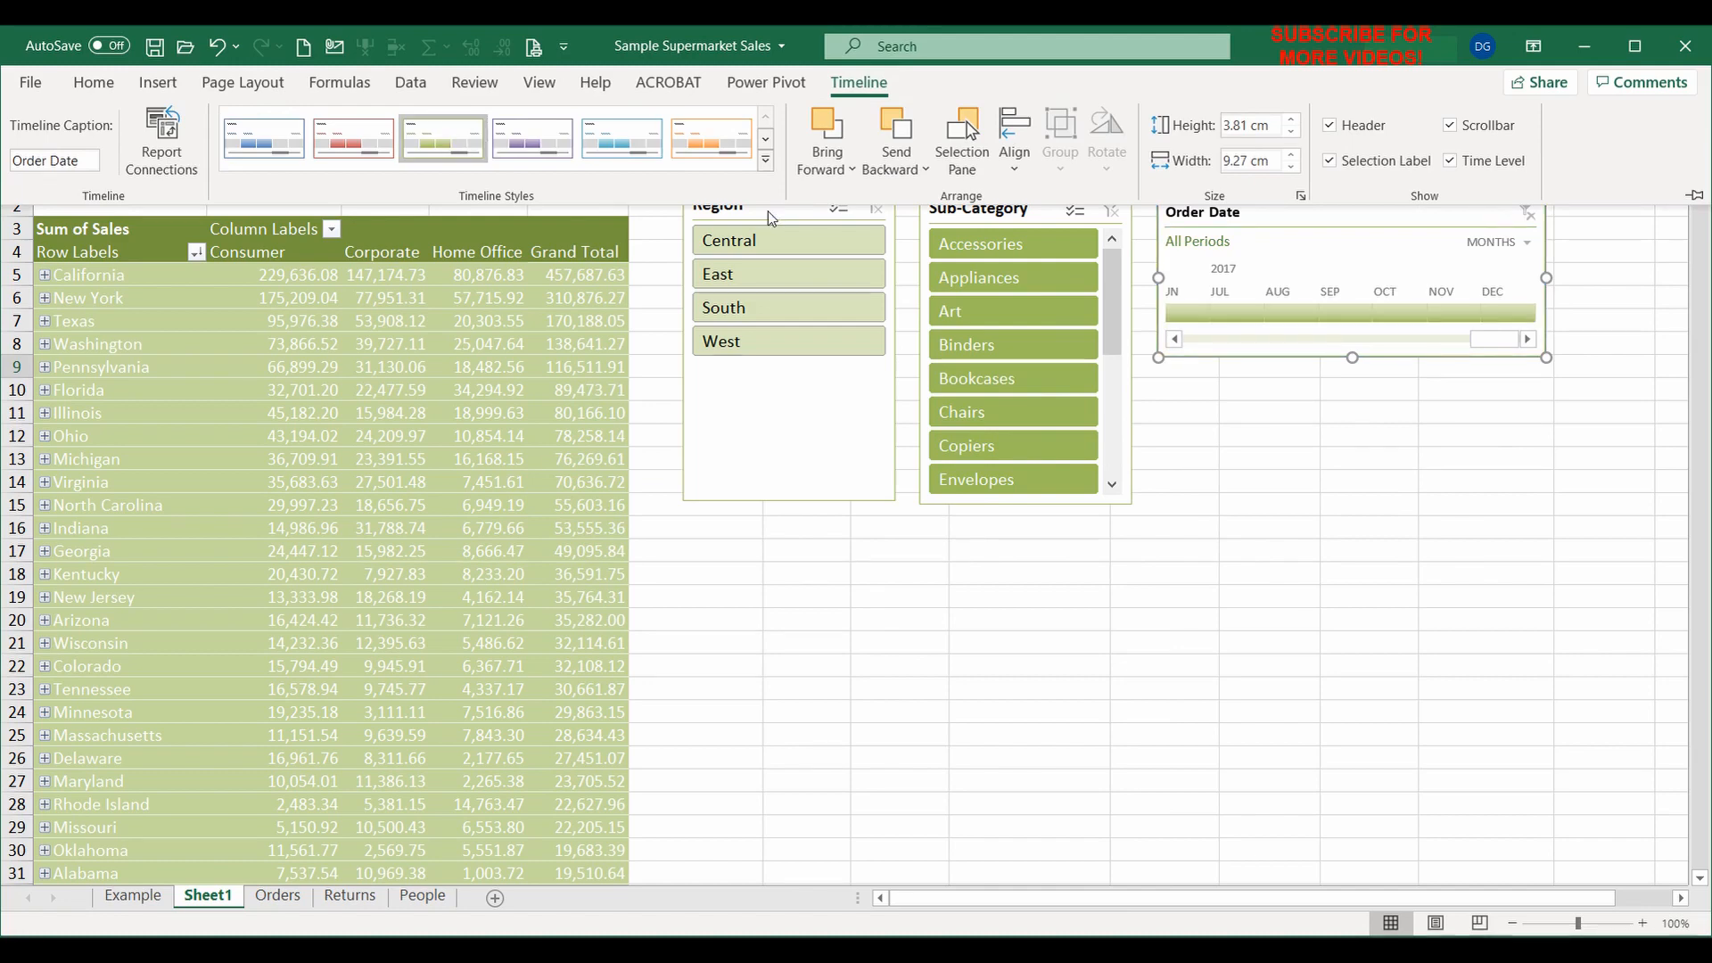
pyautogui.click(1270, 493)
pyautogui.click(1266, 491)
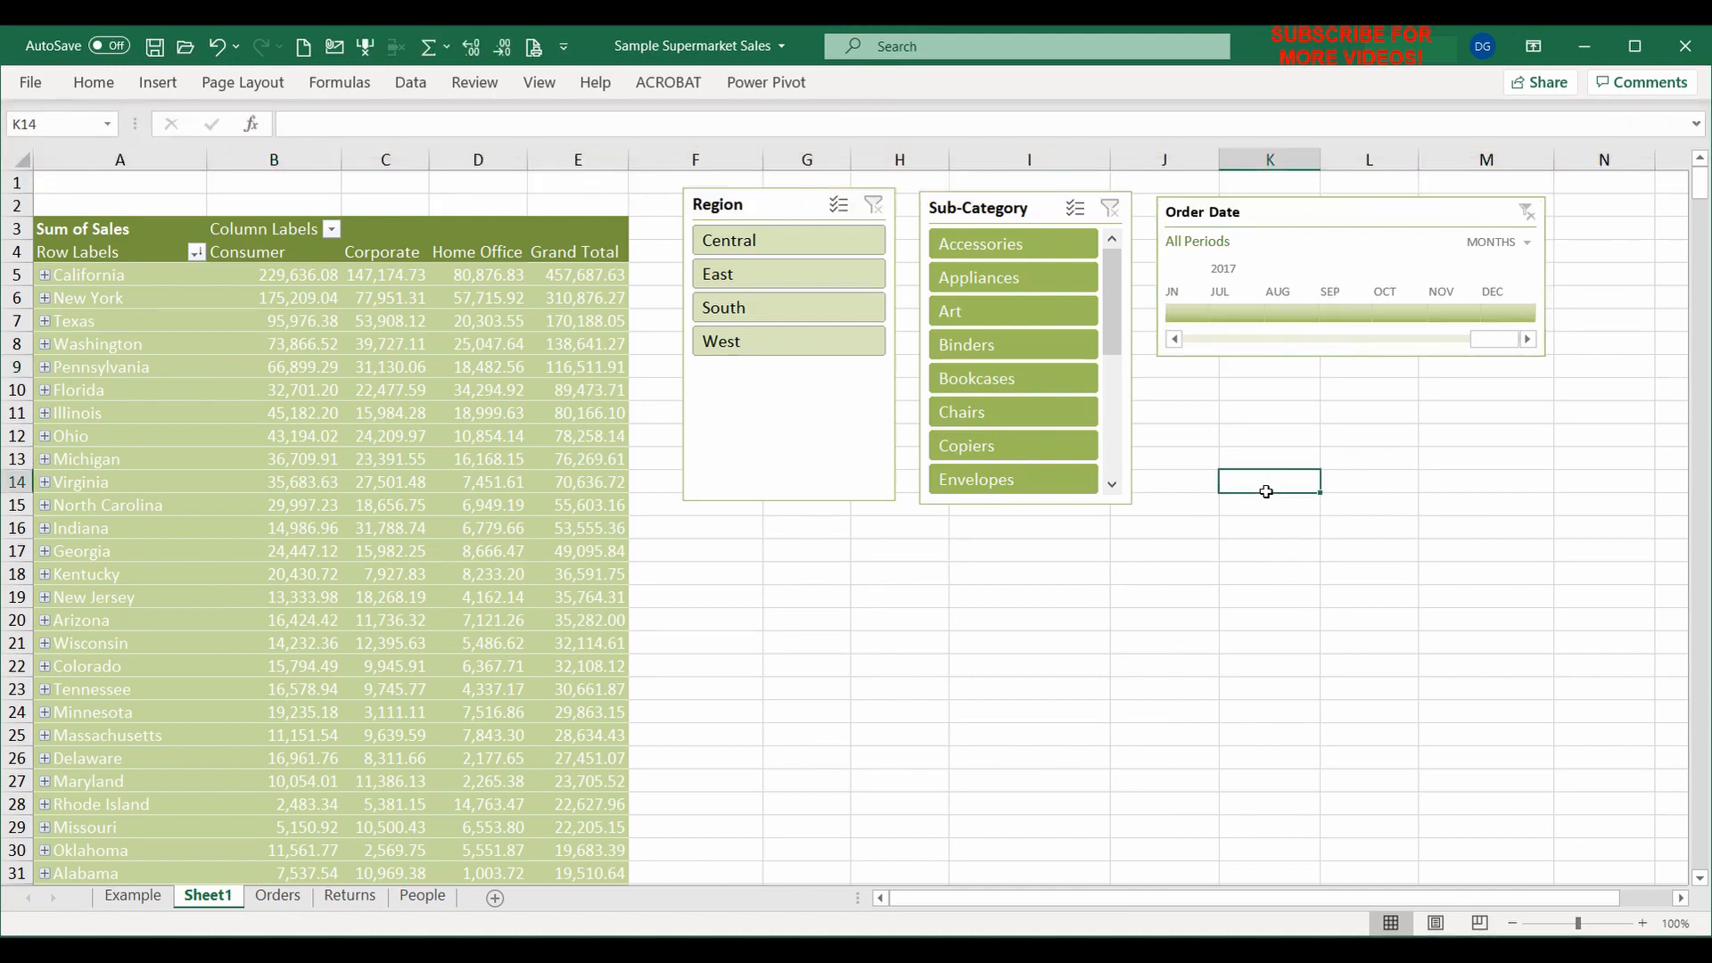
# Filter the PivotTable to the Central region with the Region slicer
pyautogui.moveTo(539, 555)
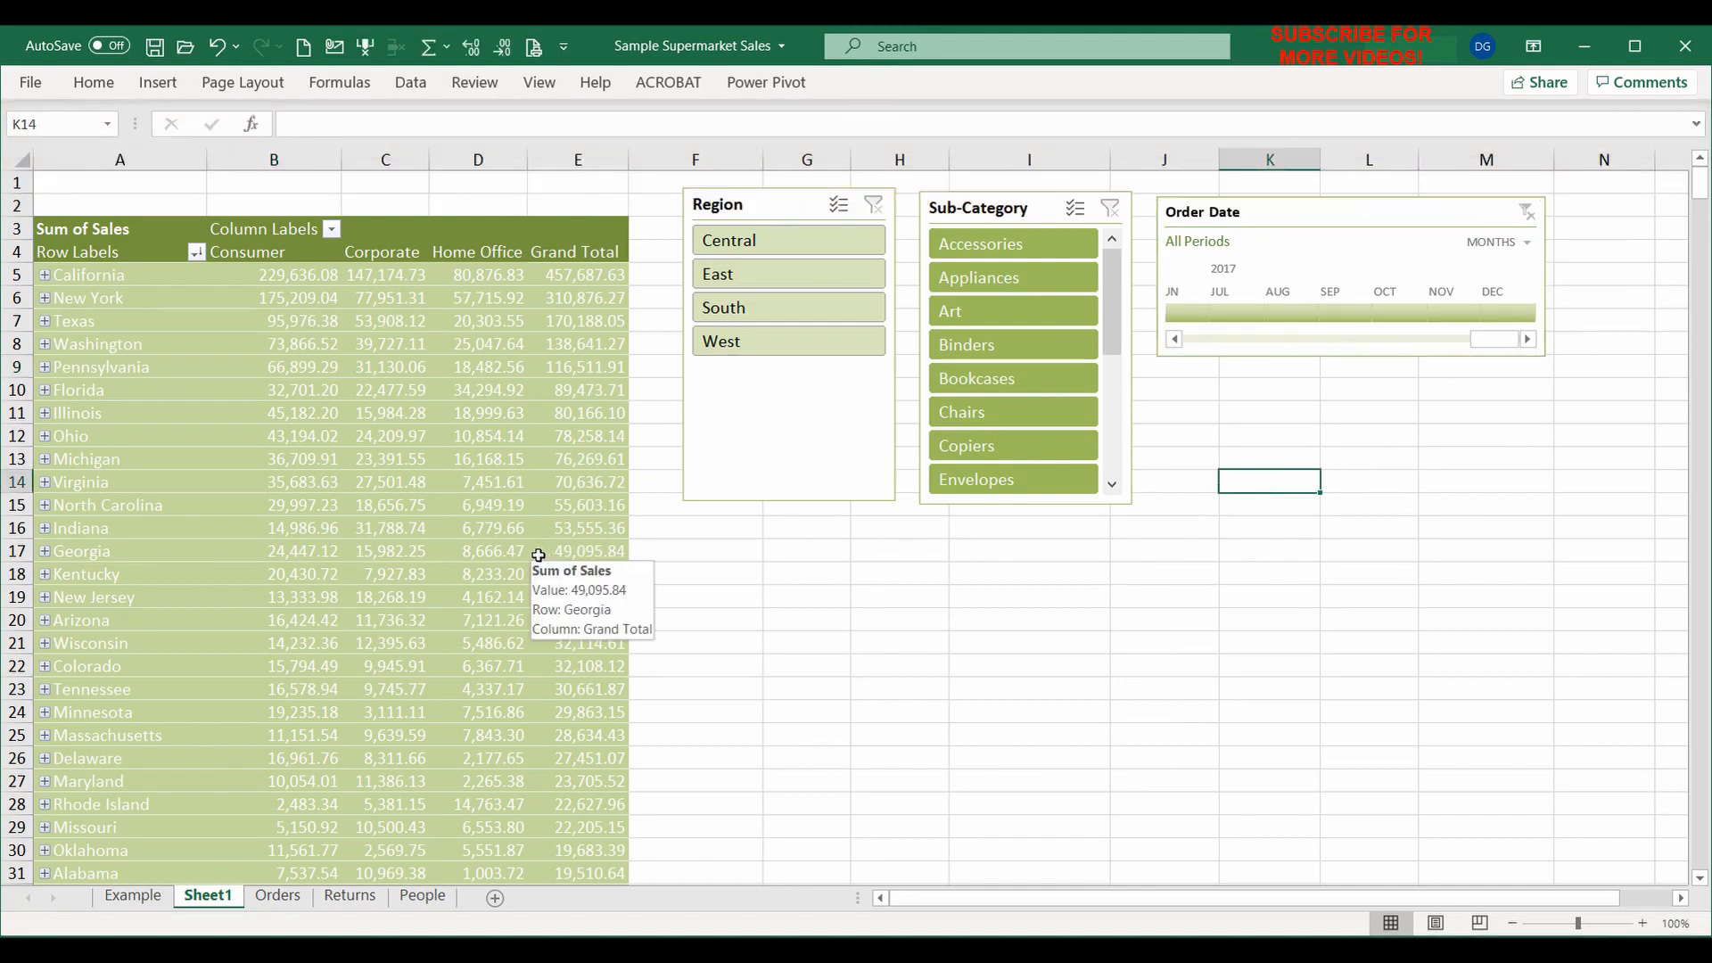
pyautogui.moveTo(385, 482)
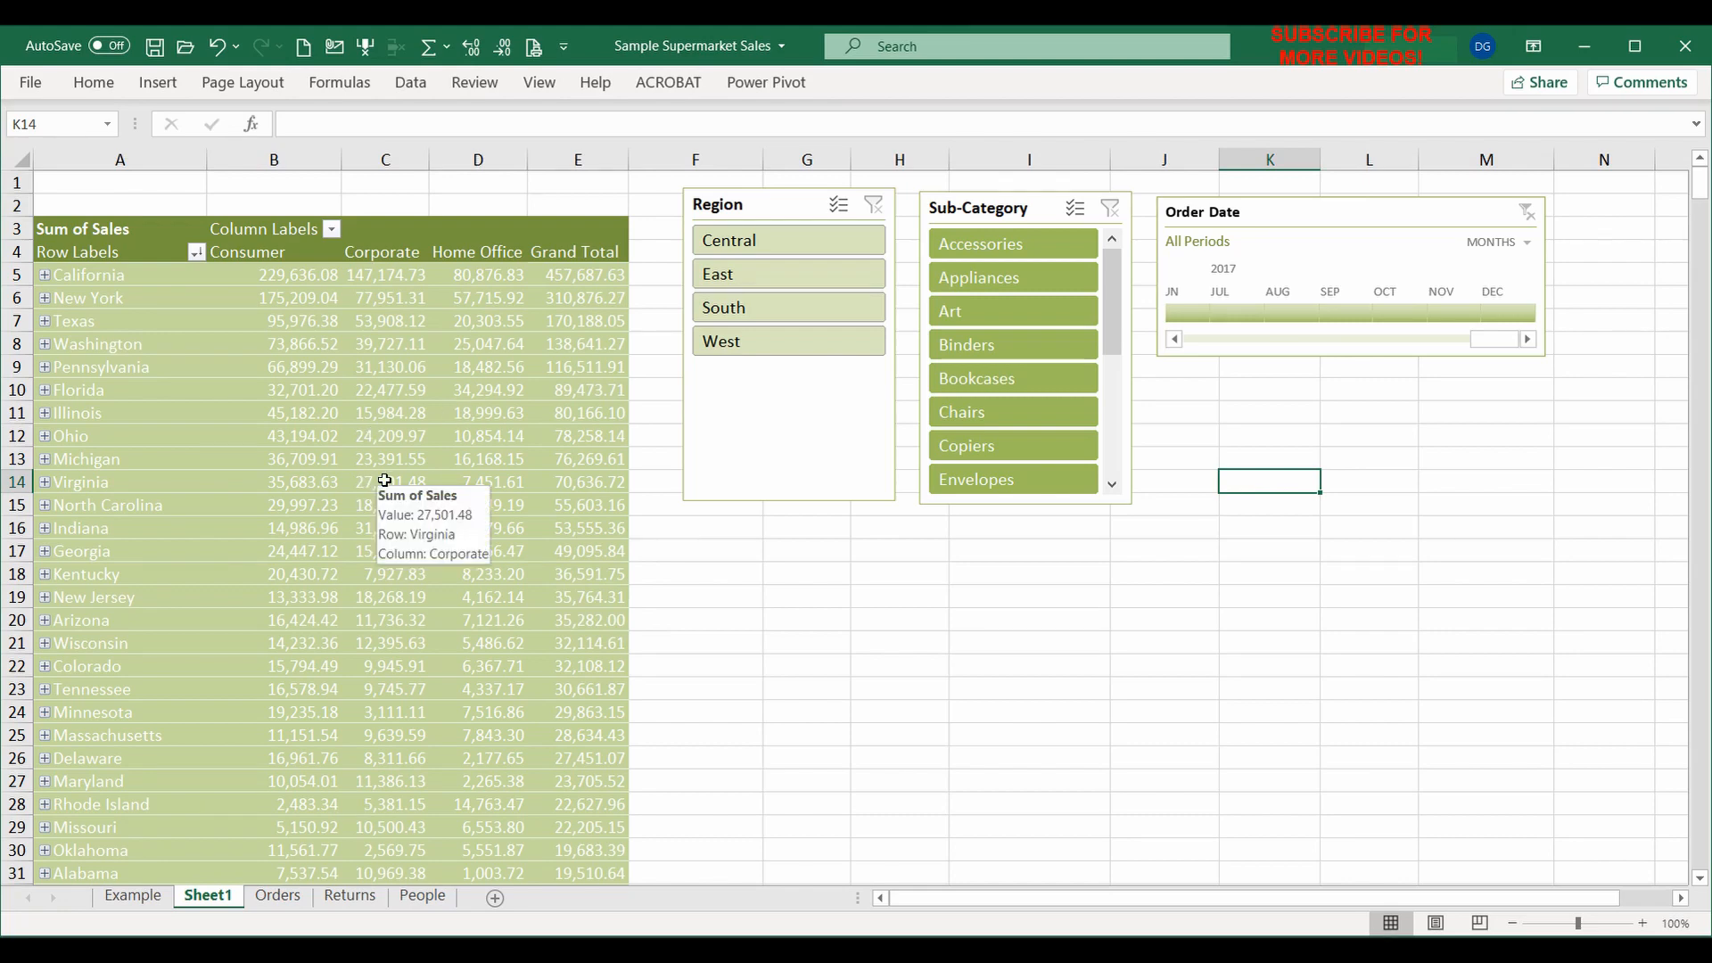
pyautogui.click(746, 246)
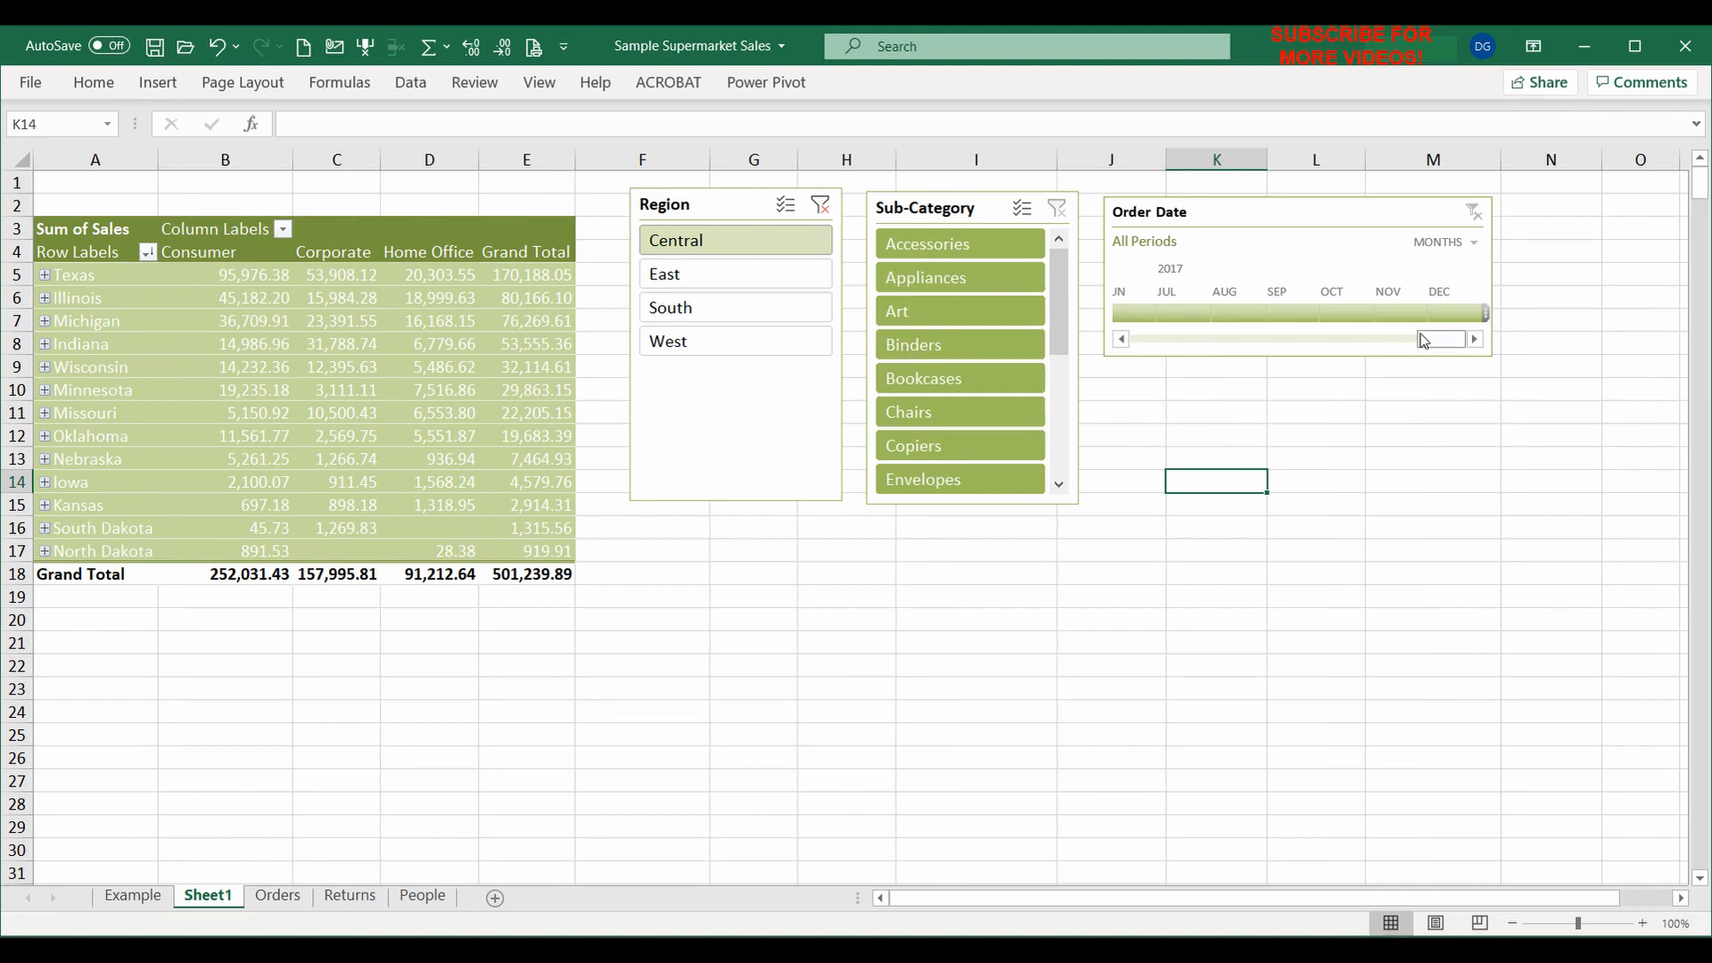
# Switch the Order Date timeline to quarters and filter the PivotTable to Q4 2017
pyautogui.moveTo(1441, 339); pyautogui.dragTo(1468, 360)
pyautogui.click(1463, 245)
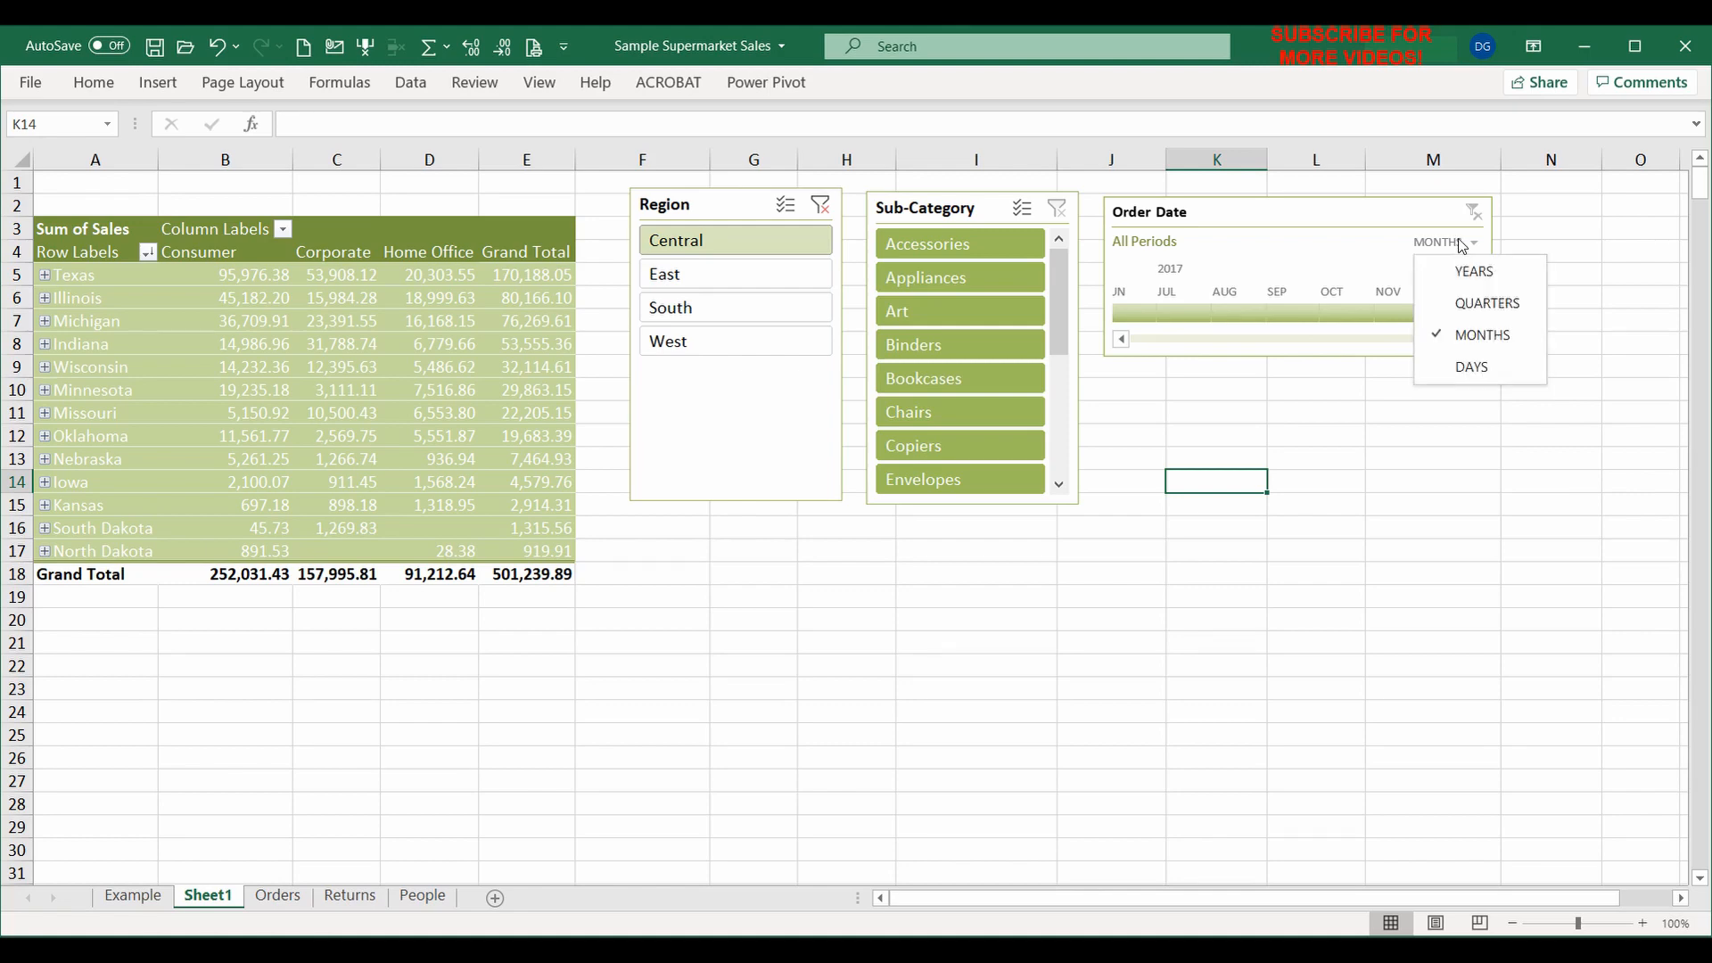
pyautogui.click(1474, 302)
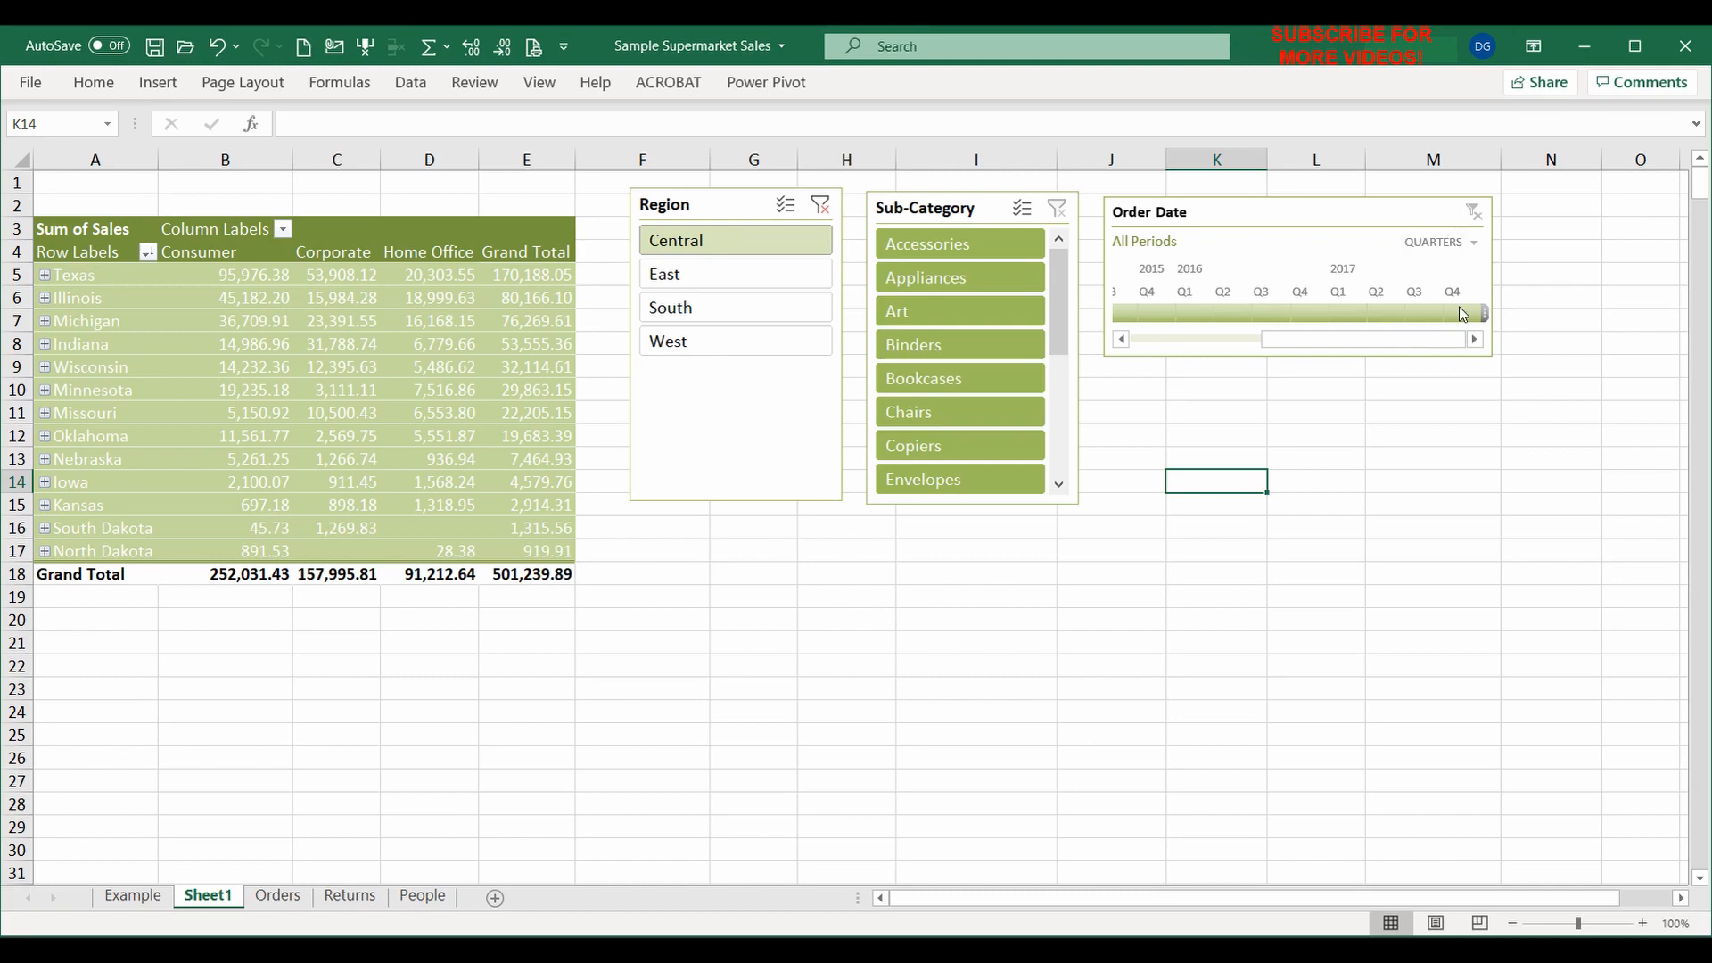
pyautogui.click(1460, 312)
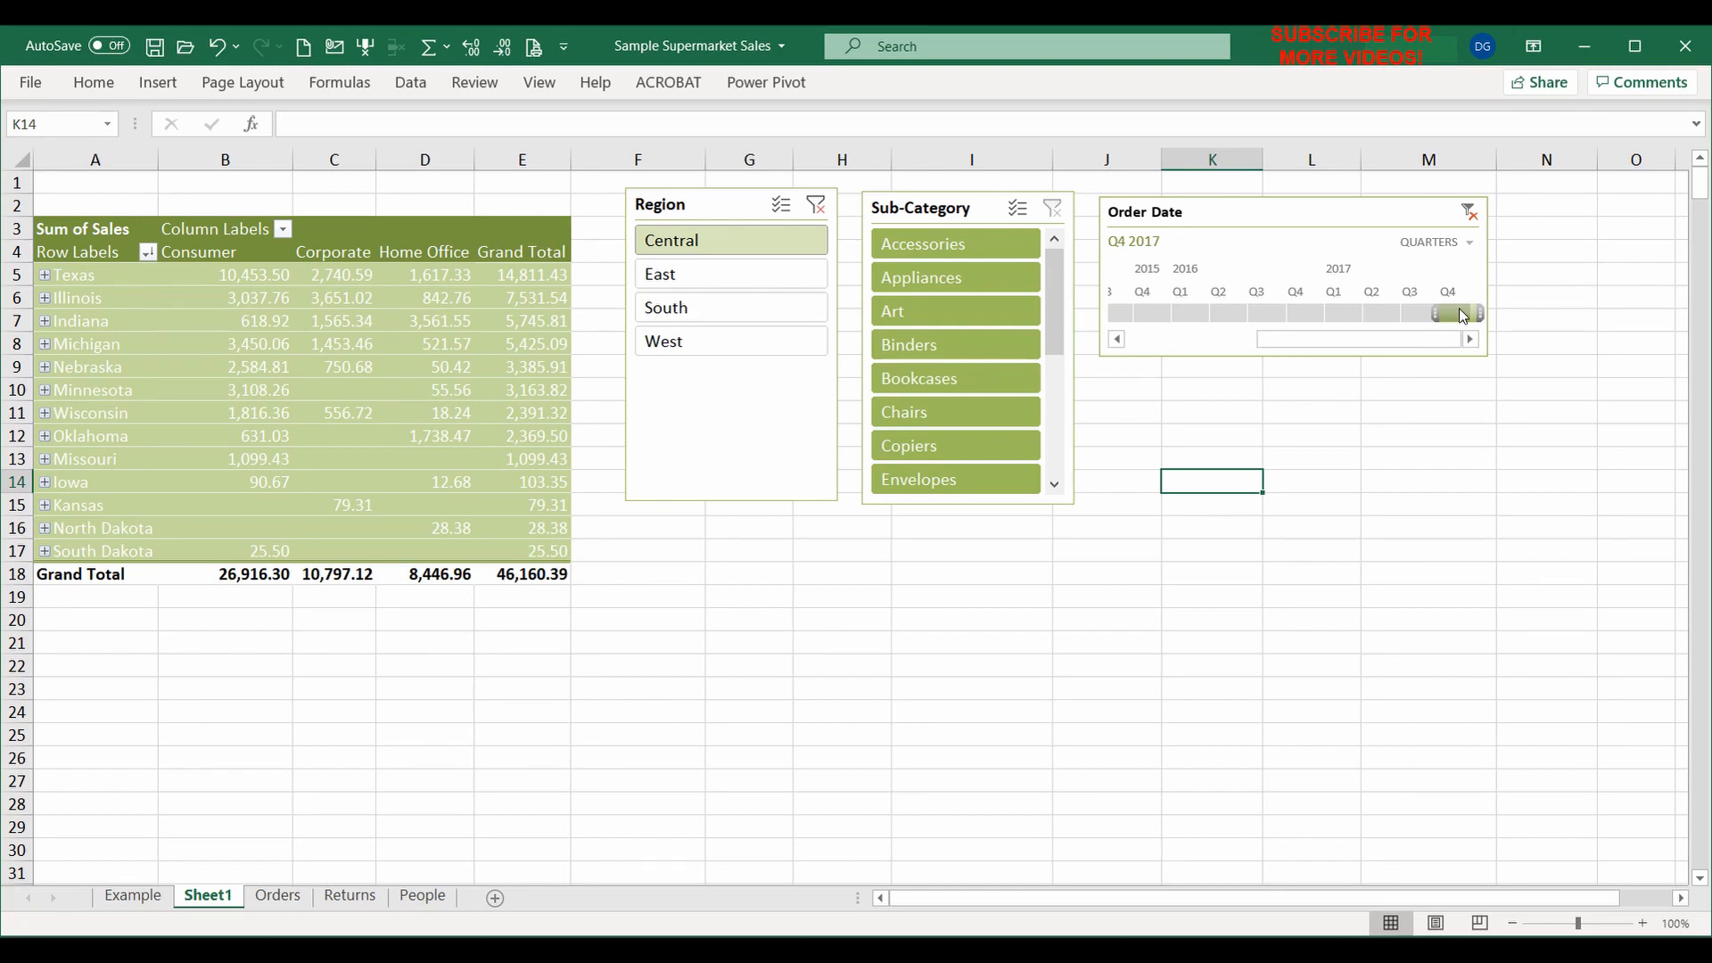
# Filter the PivotTable to the Chairs sub-category with the Sub-Category slicer
pyautogui.click(960, 416)
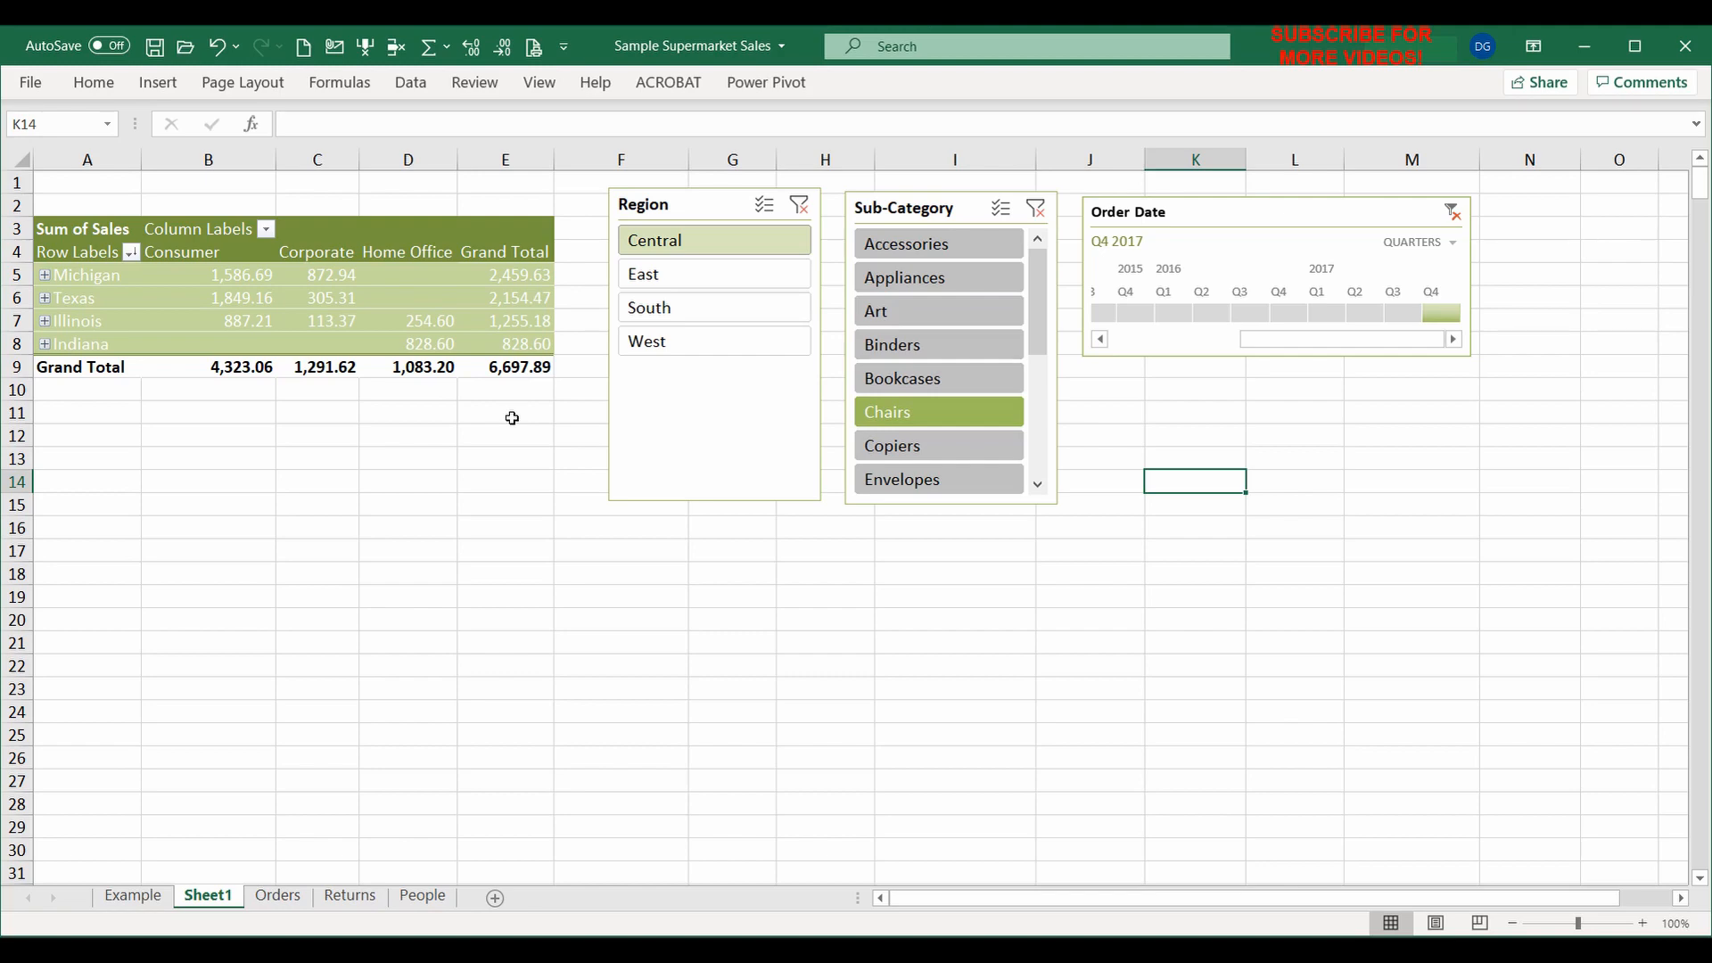
pyautogui.click(432, 437)
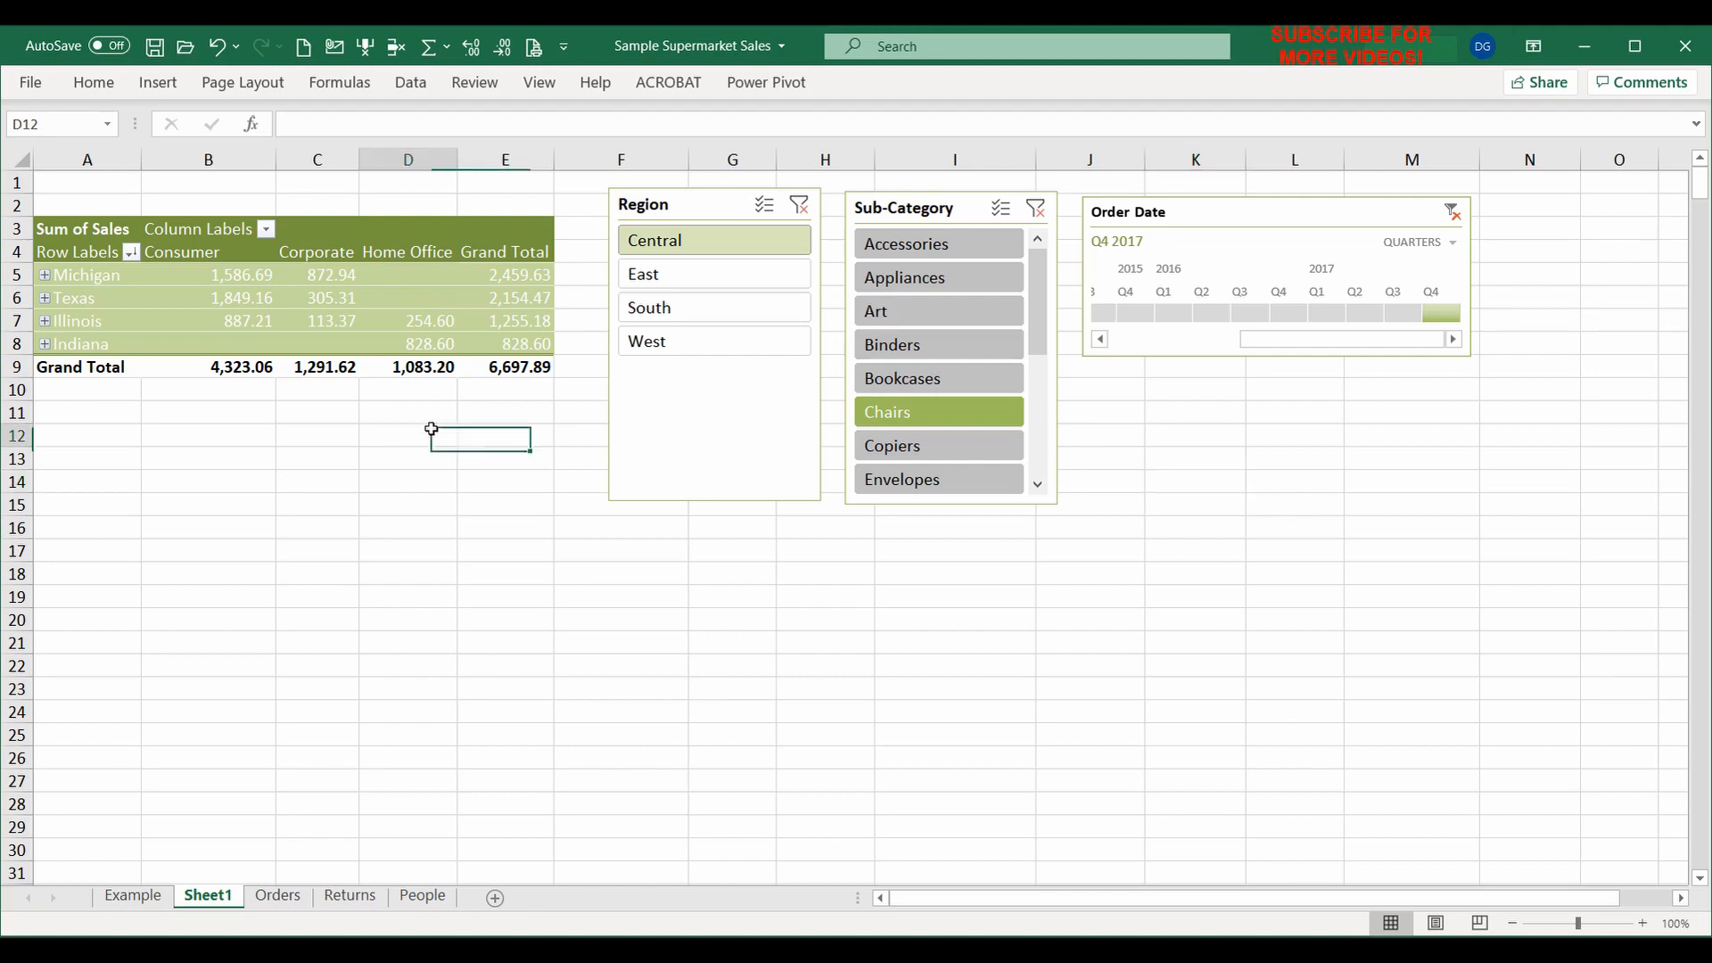
pyautogui.click(322, 413)
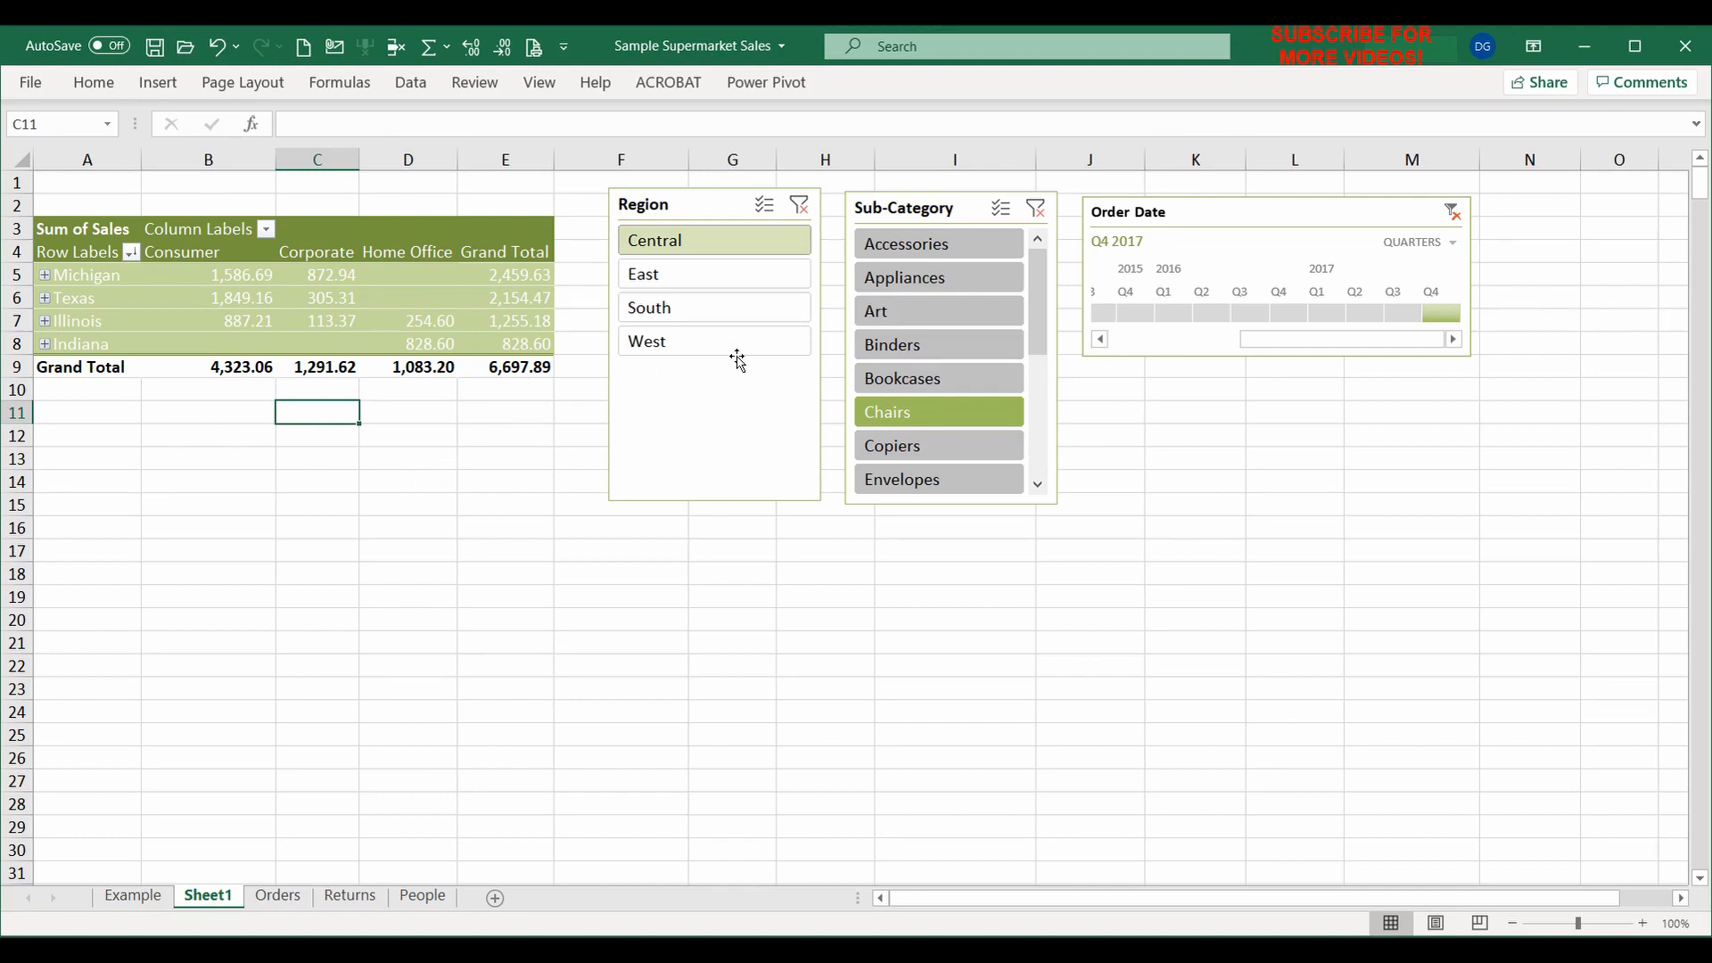
# Try the Sub-Category slicer with Appliances, Binders, Chairs and Copiers, ending on Art
pyautogui.click(973, 286)
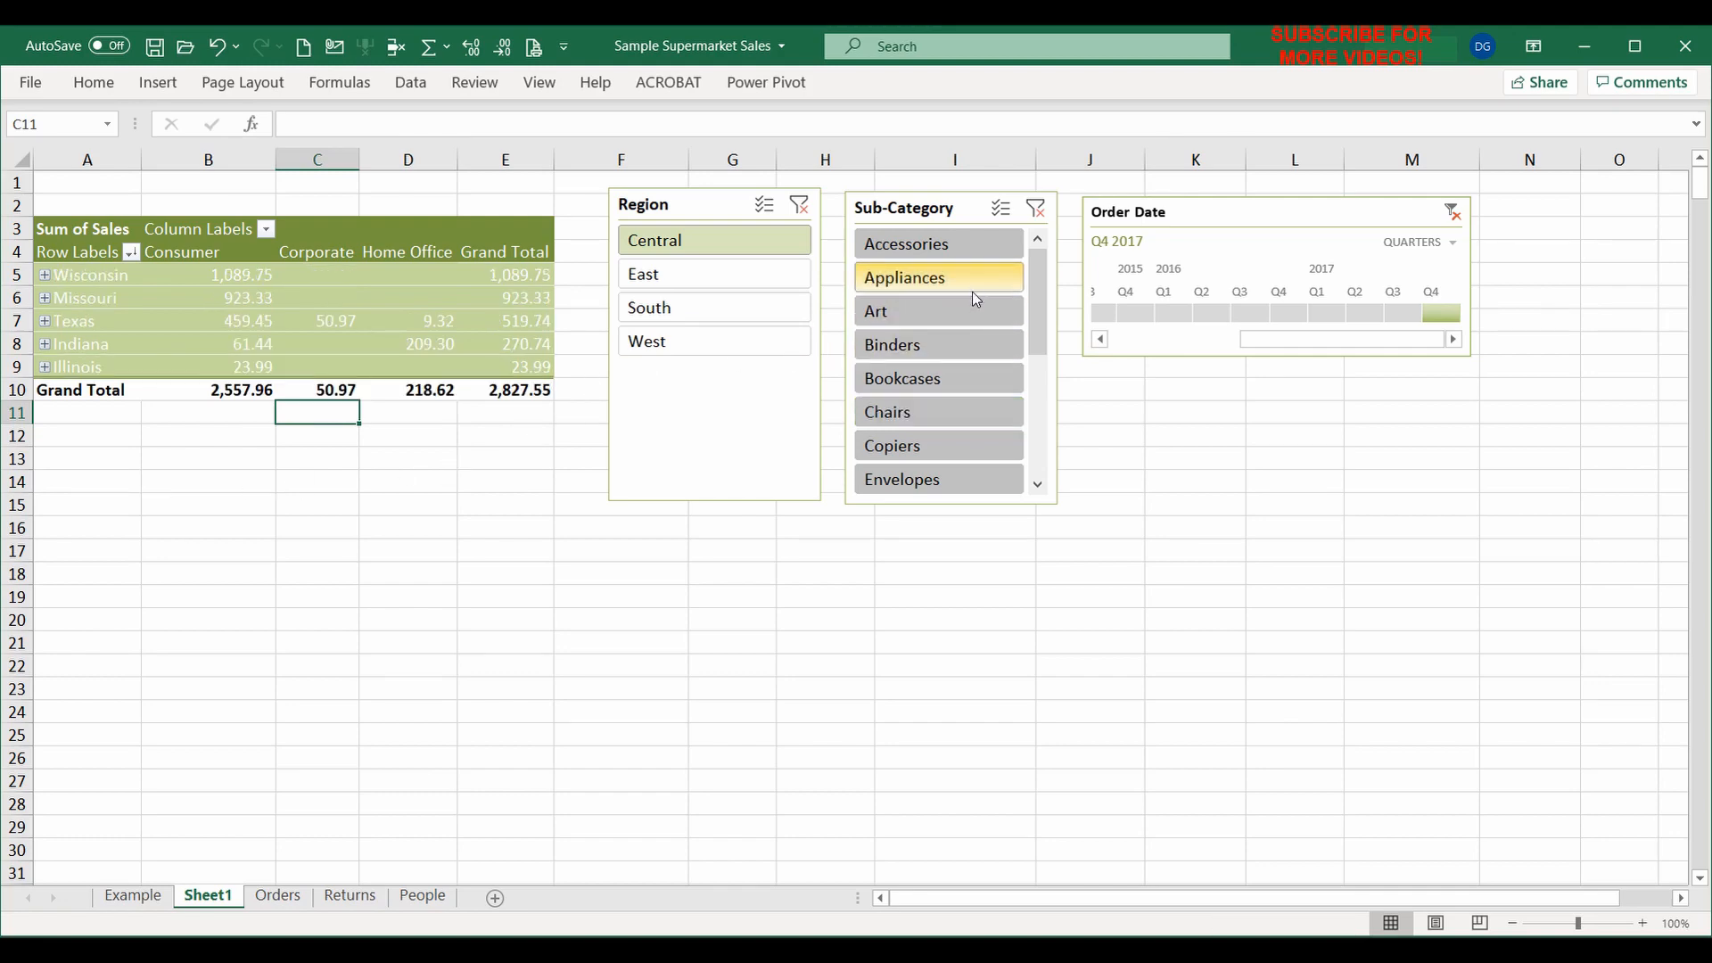
pyautogui.click(945, 344)
pyautogui.click(946, 412)
pyautogui.click(946, 446)
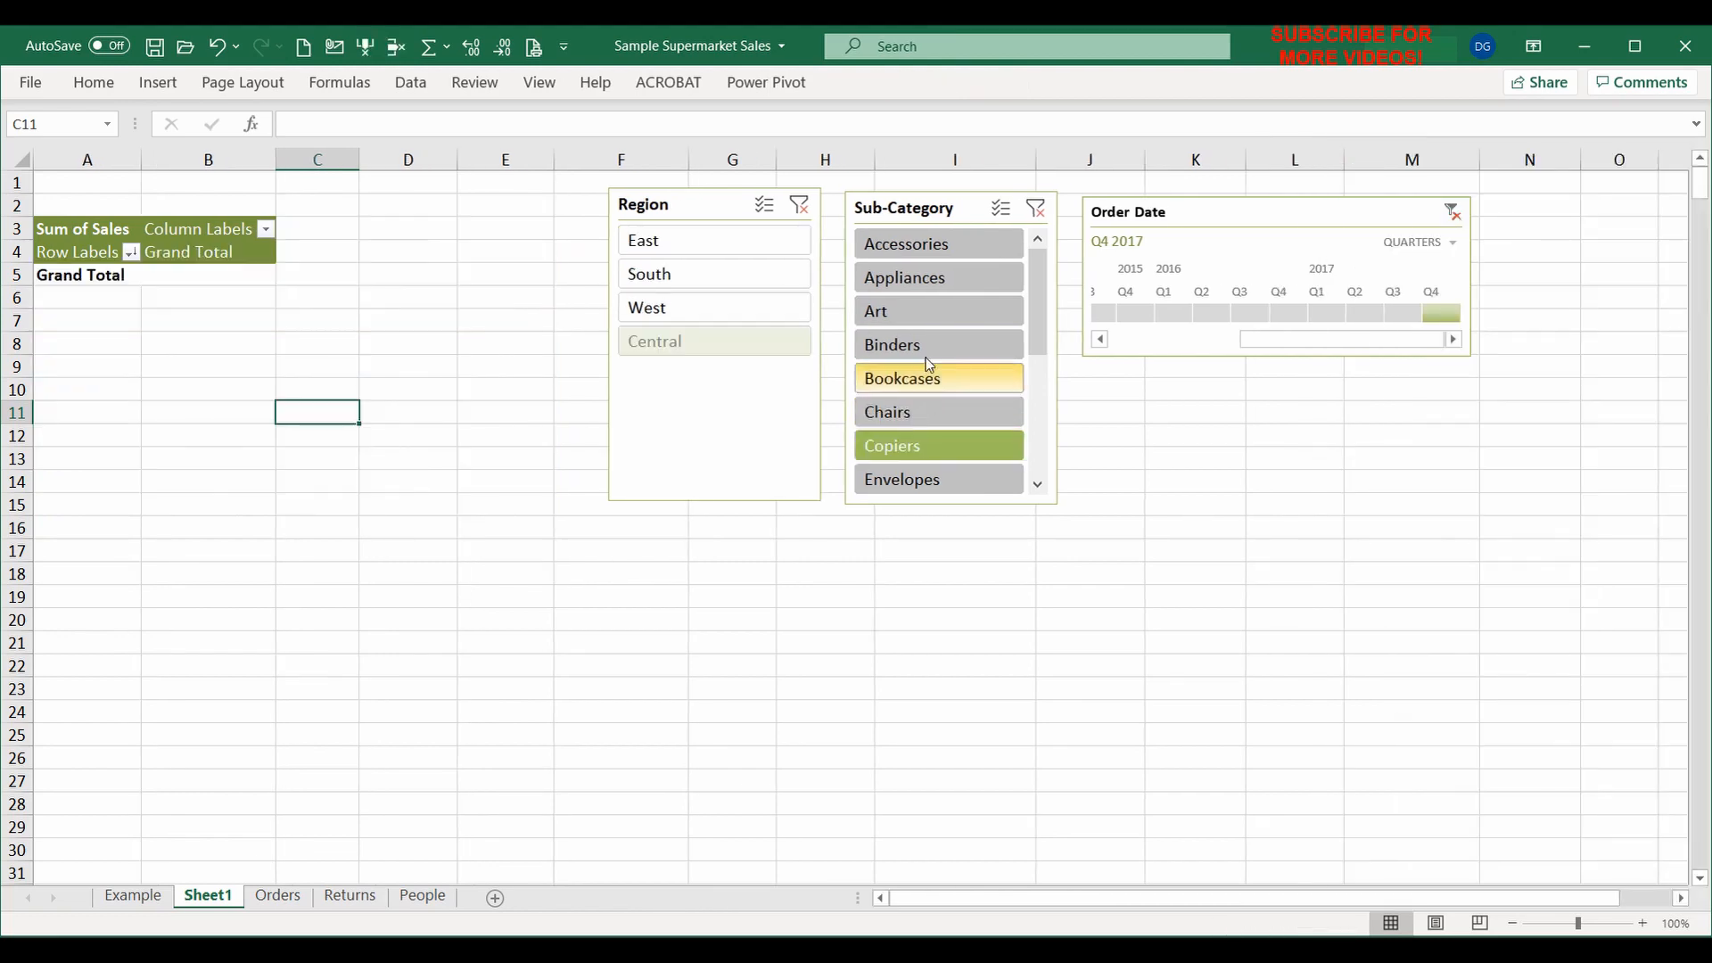
pyautogui.click(922, 341)
pyautogui.click(936, 317)
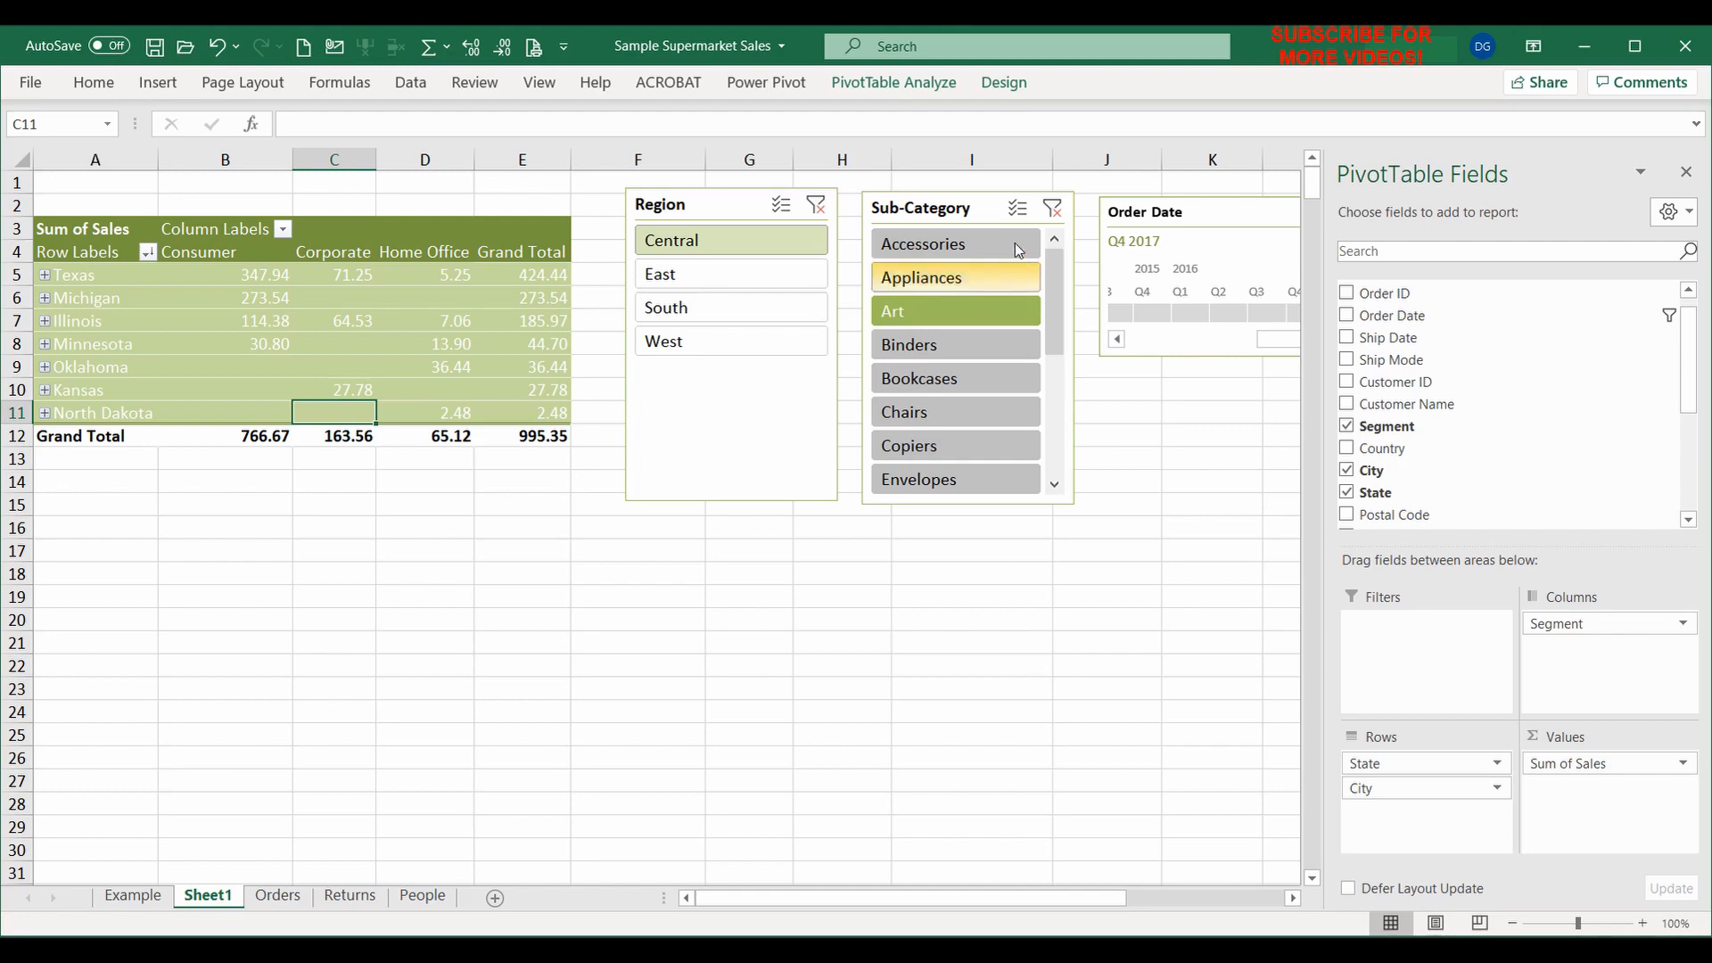
# Clear the Sub-Category, Region and Order Date filters and close the PivotTable field list
pyautogui.click(1052, 207)
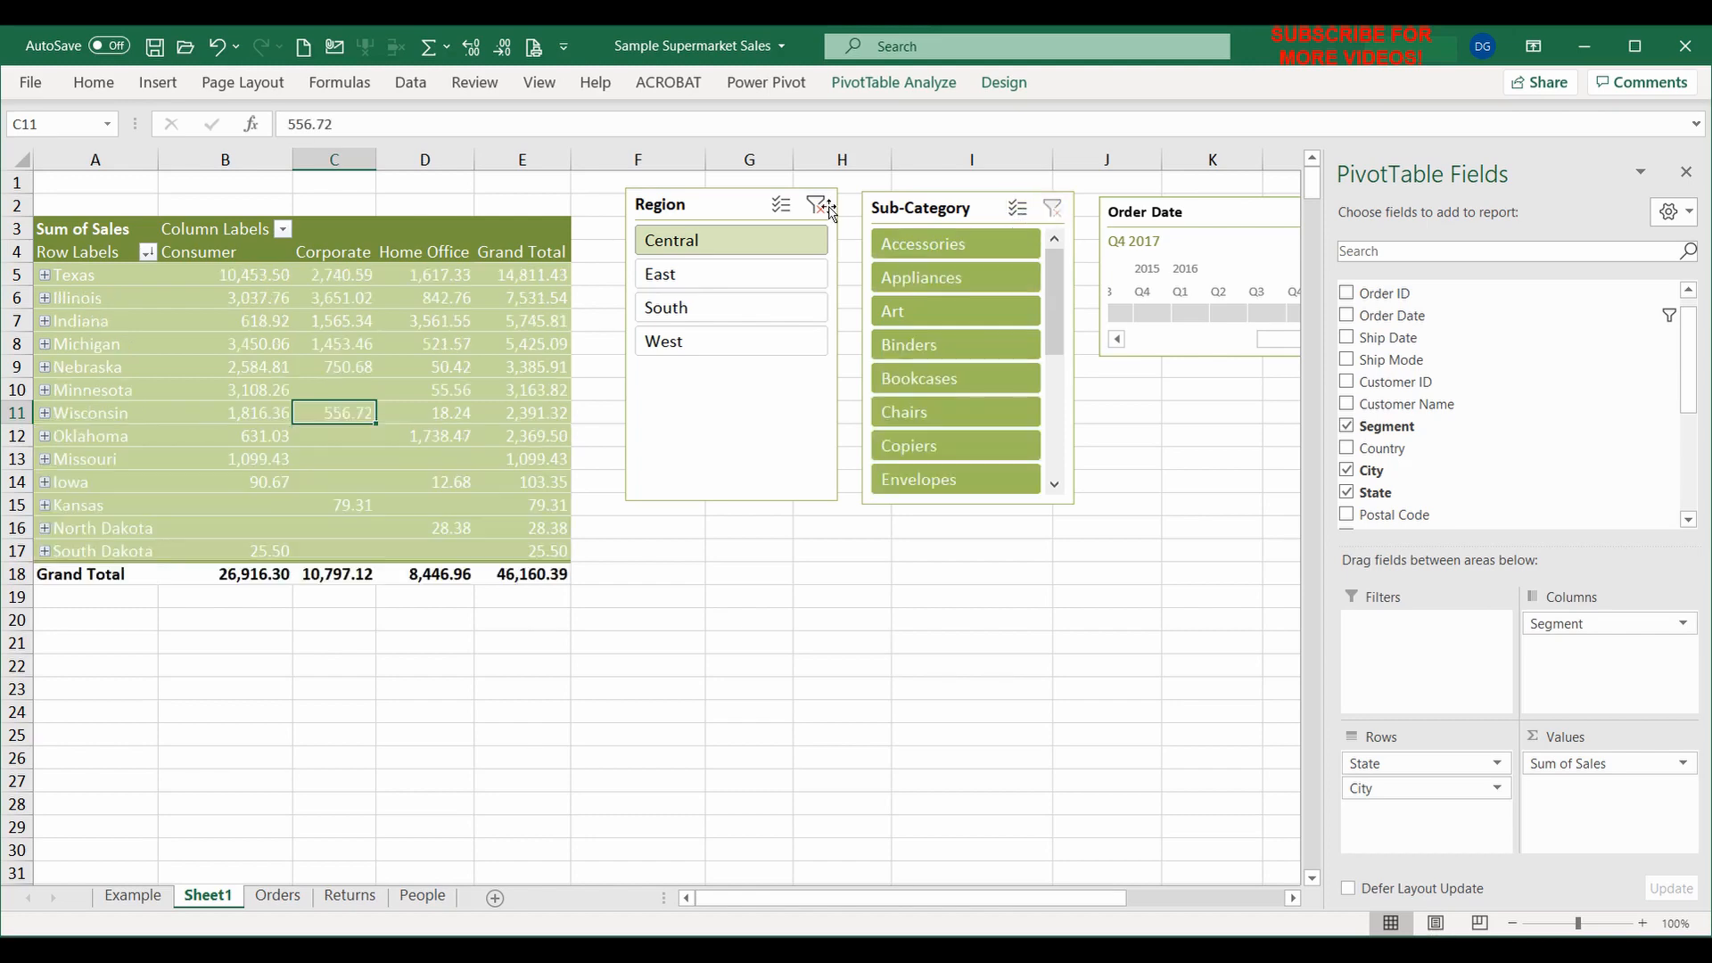
pyautogui.click(816, 204)
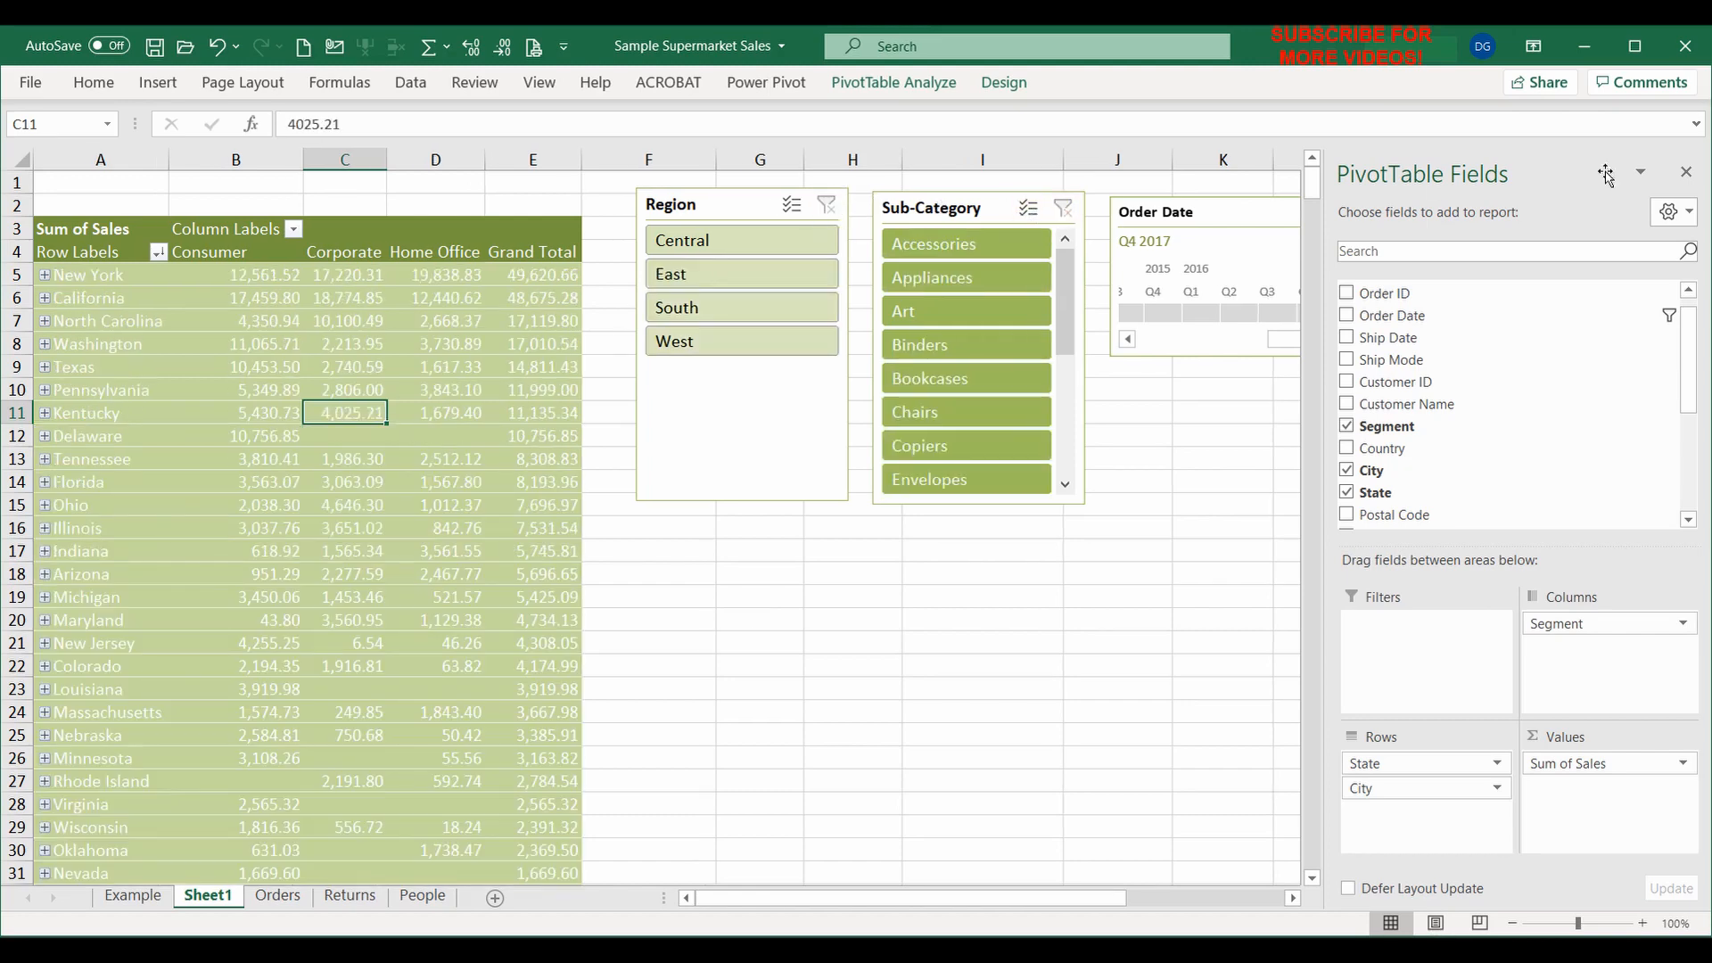
pyautogui.click(1685, 171)
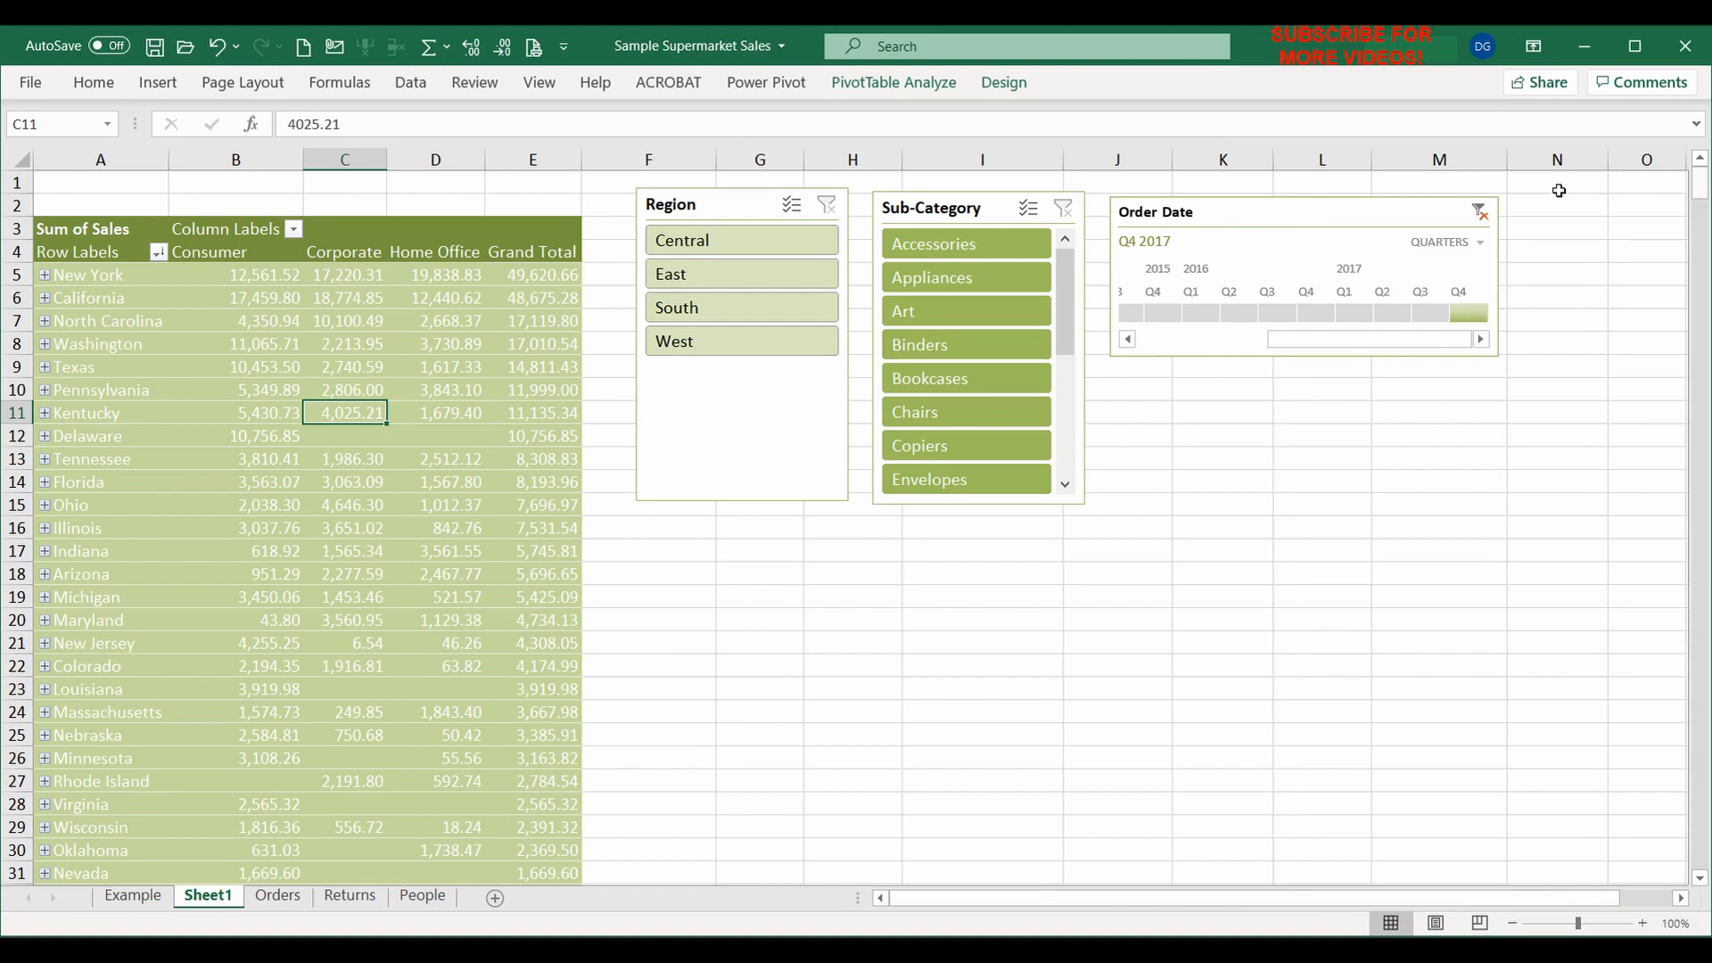
pyautogui.click(1524, 210)
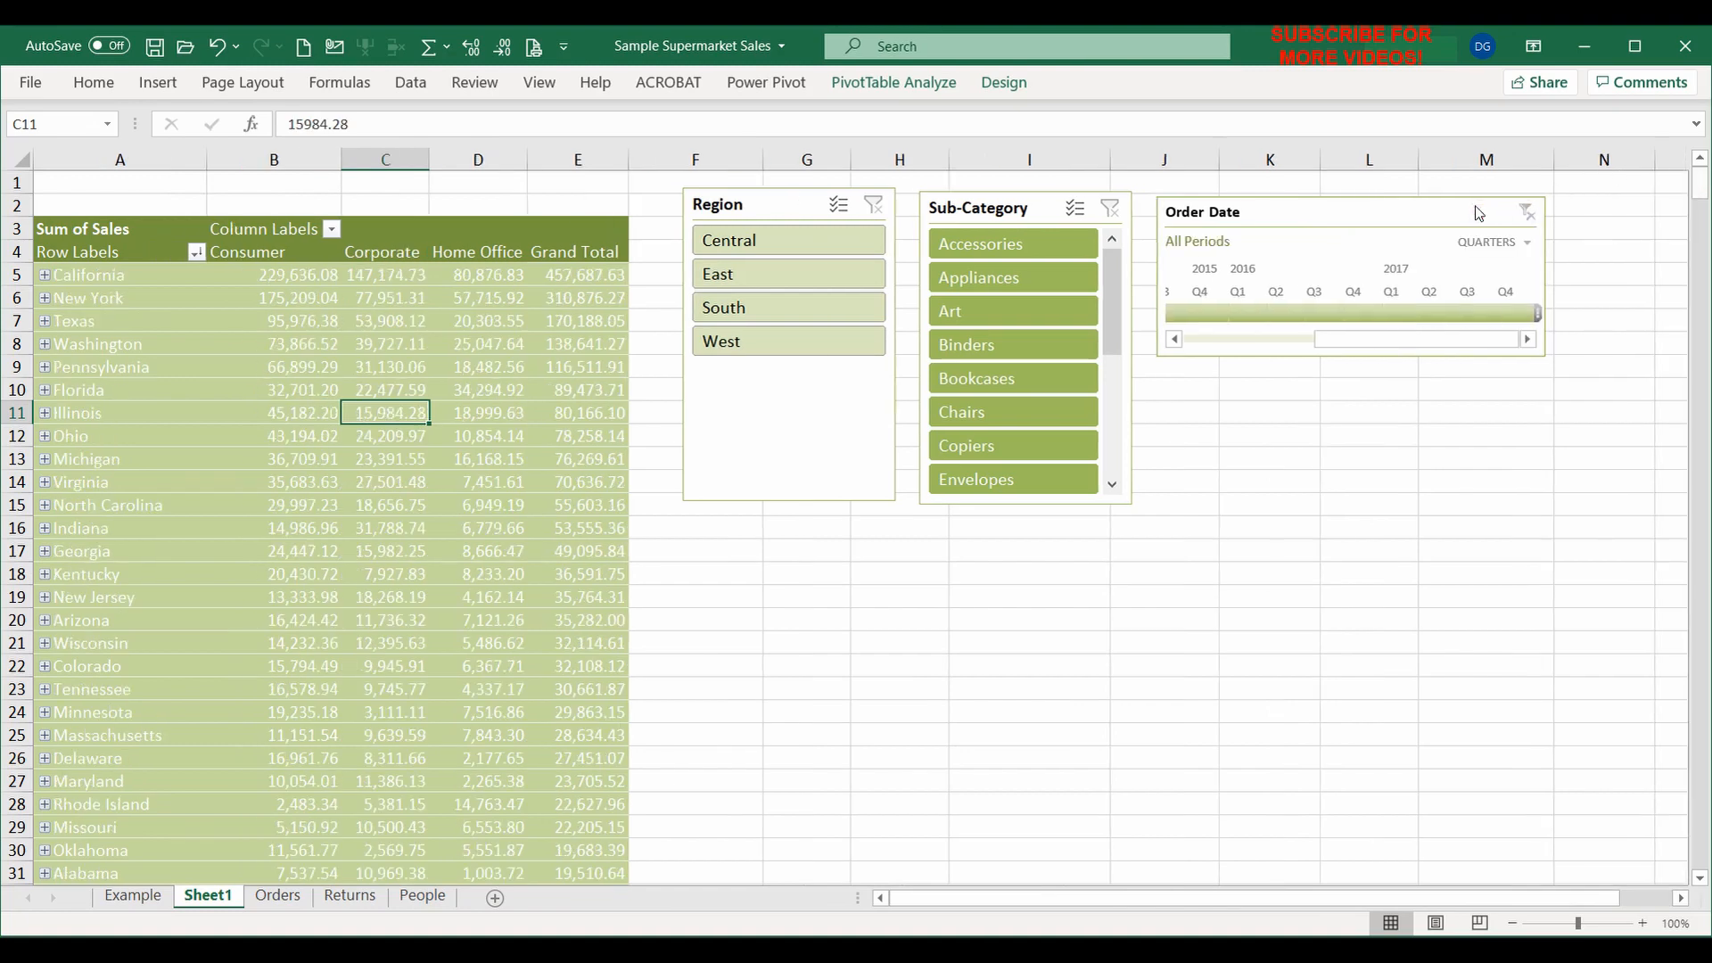
# Insert a Pie PivotChart based on the PivotTable and place it below the slicers
pyautogui.click(213, 415)
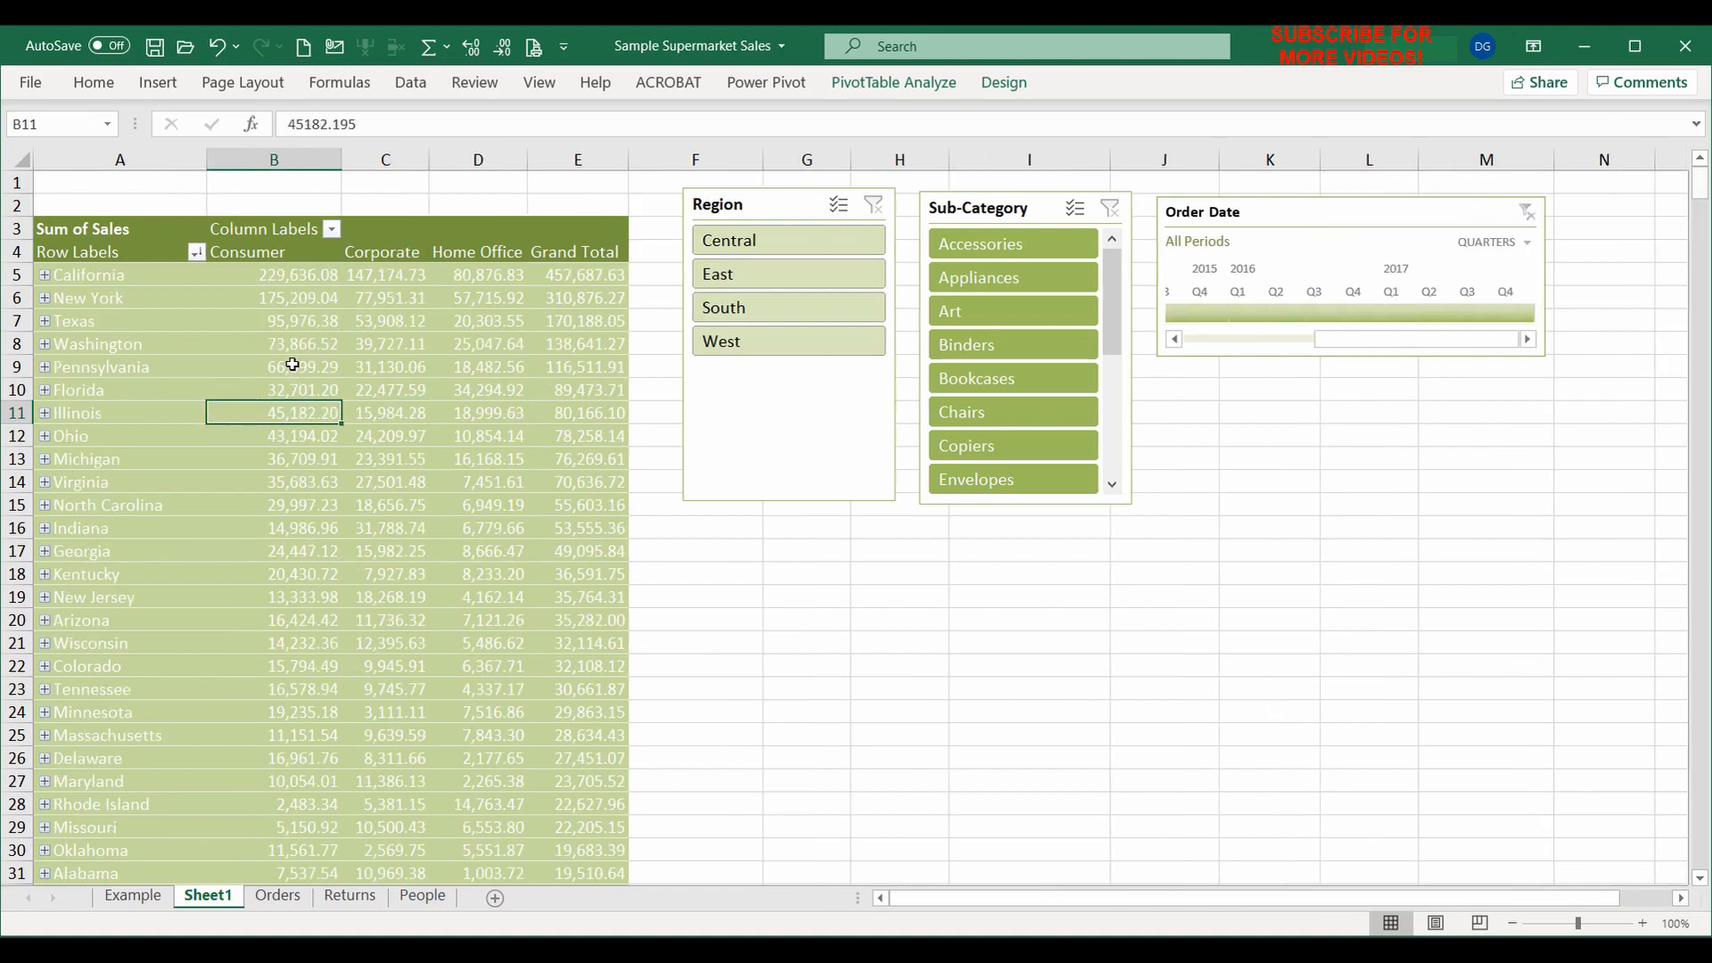
pyautogui.click(883, 83)
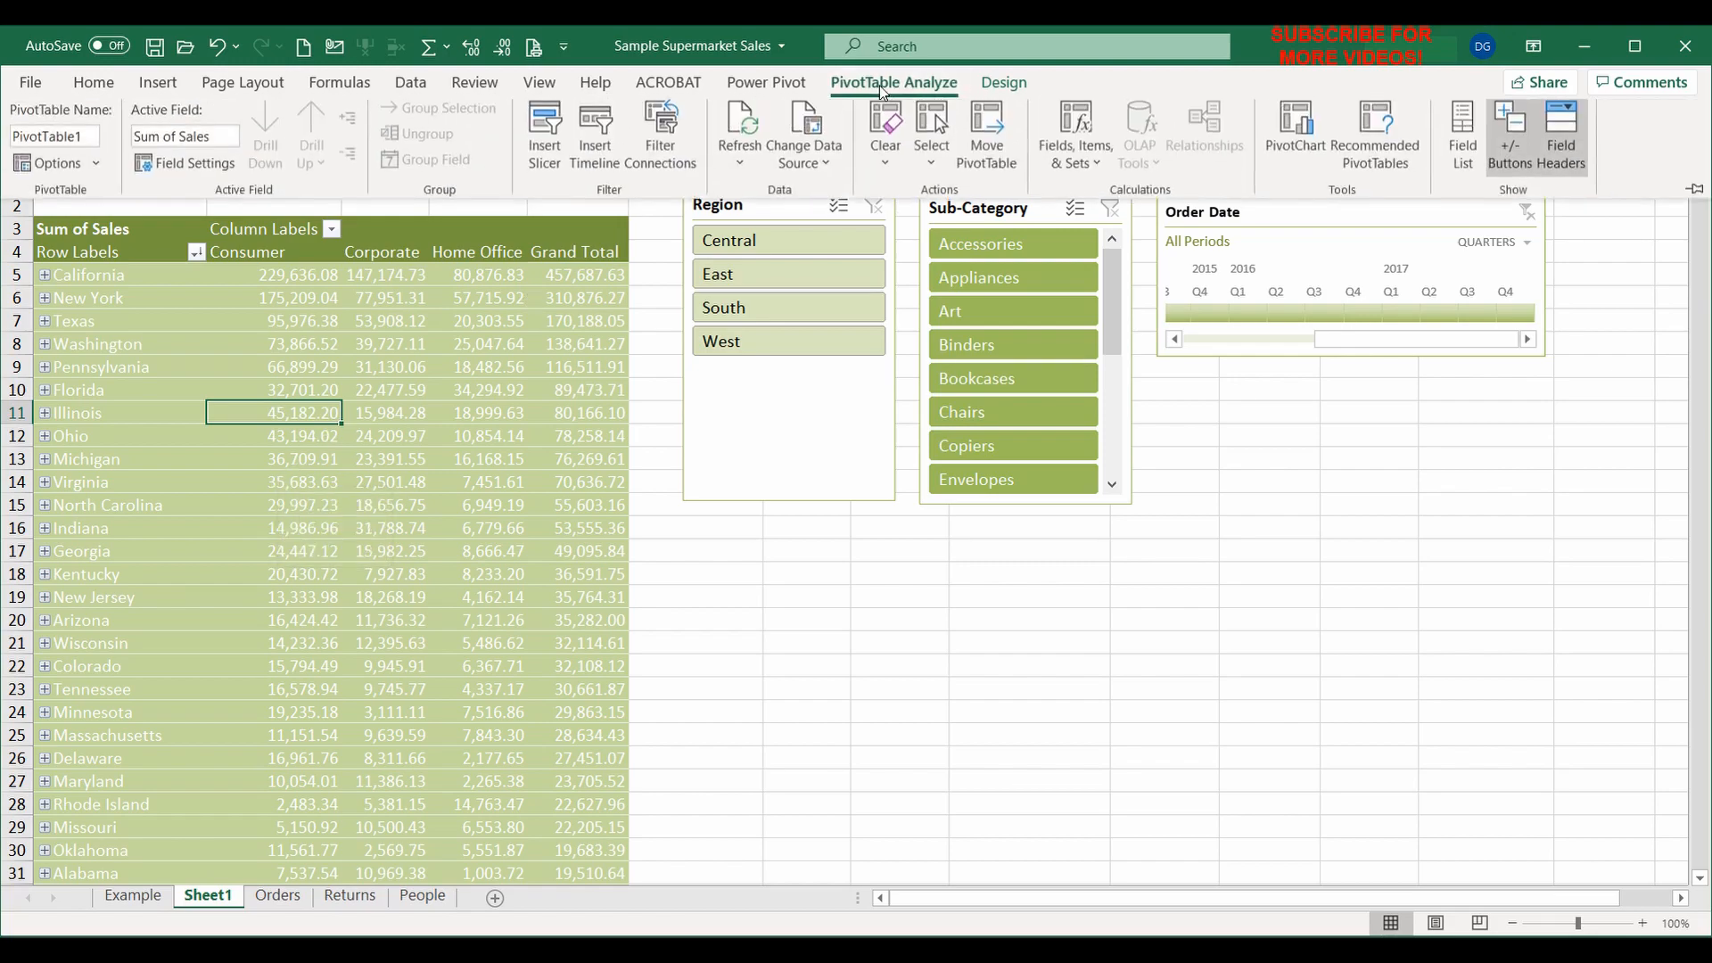
pyautogui.click(1300, 140)
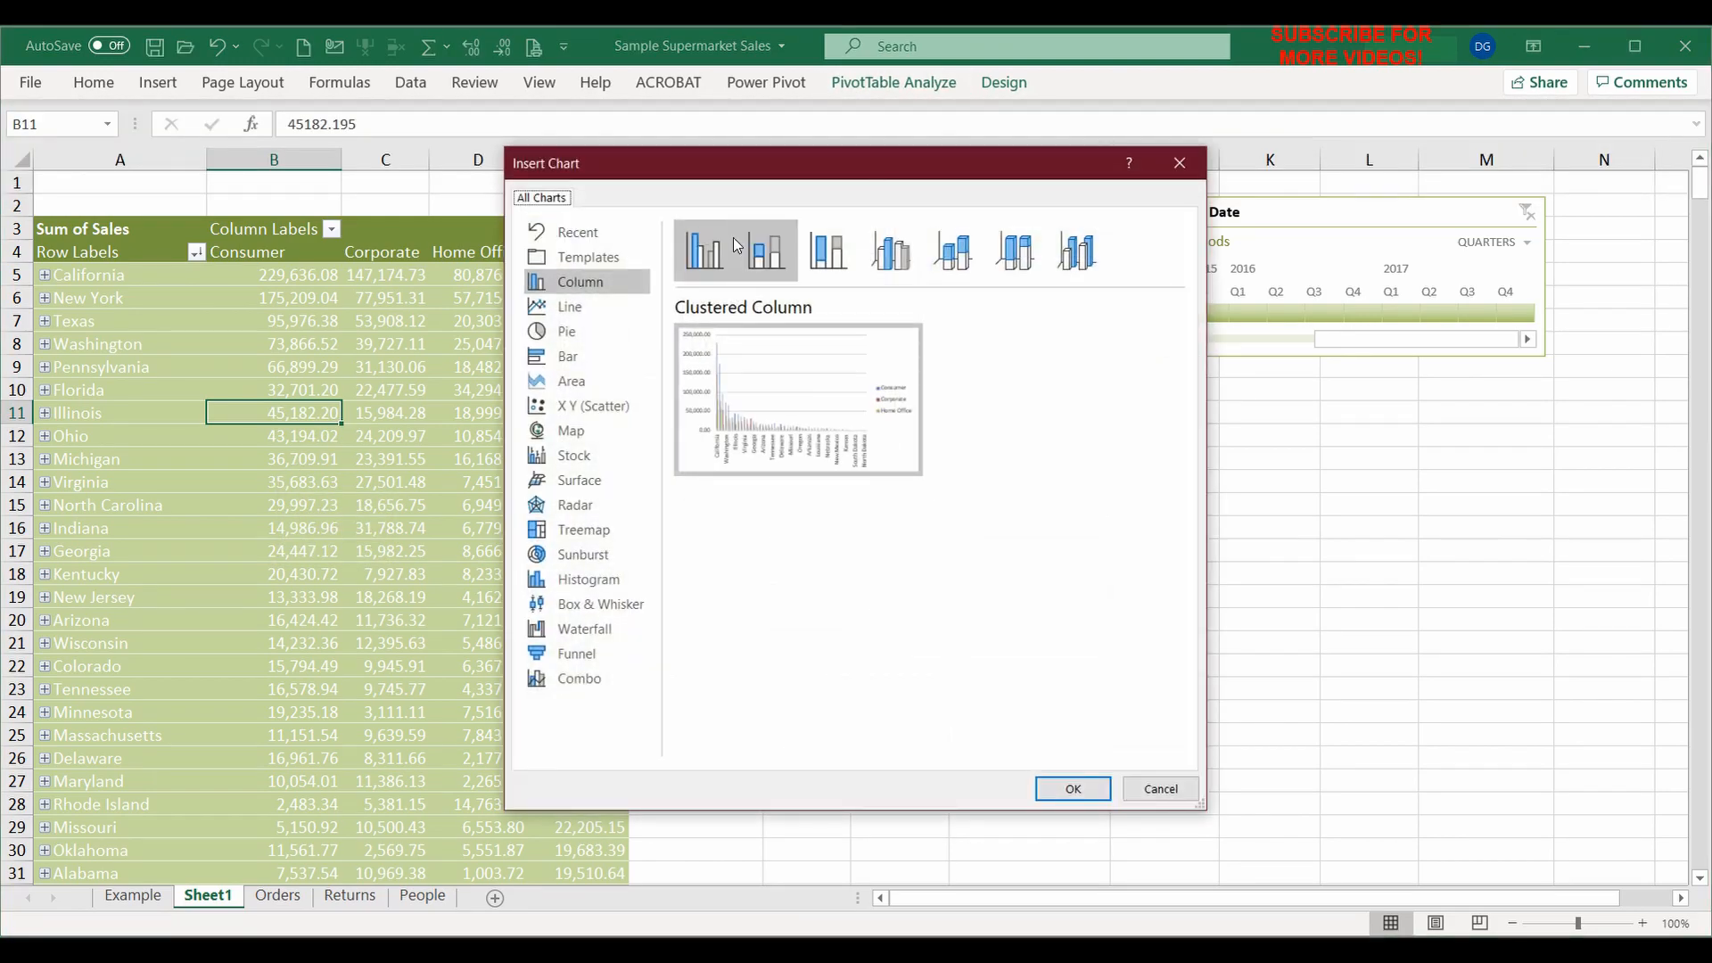
pyautogui.click(571, 332)
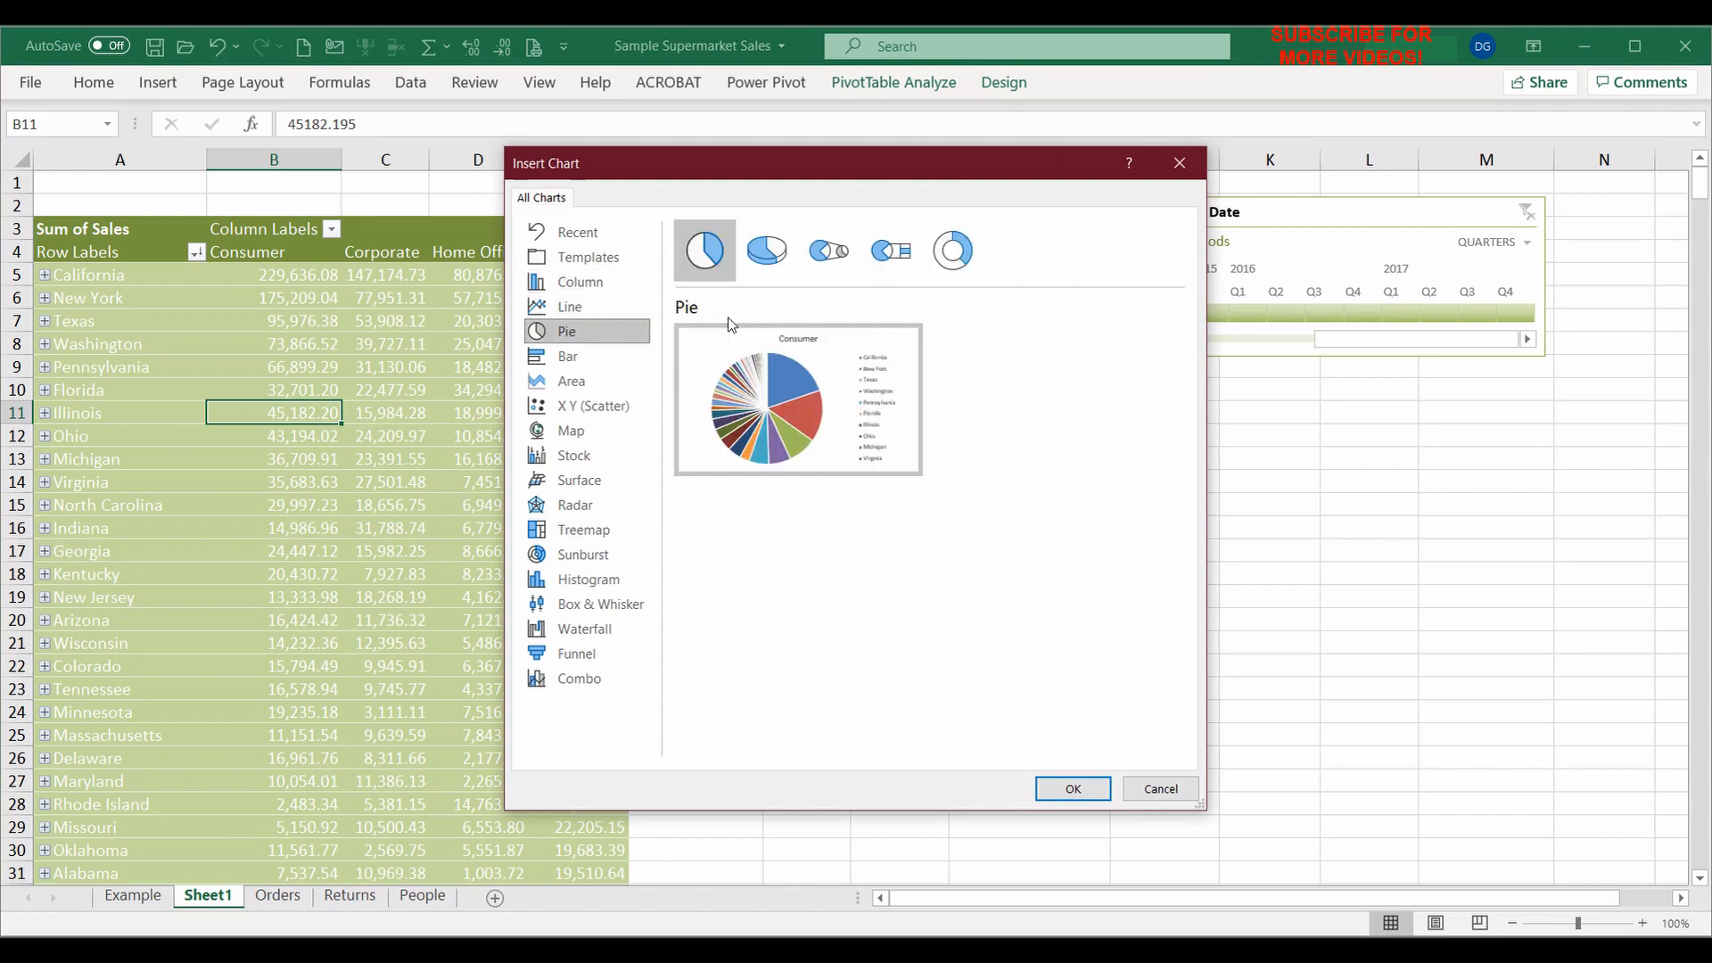
pyautogui.click(1071, 790)
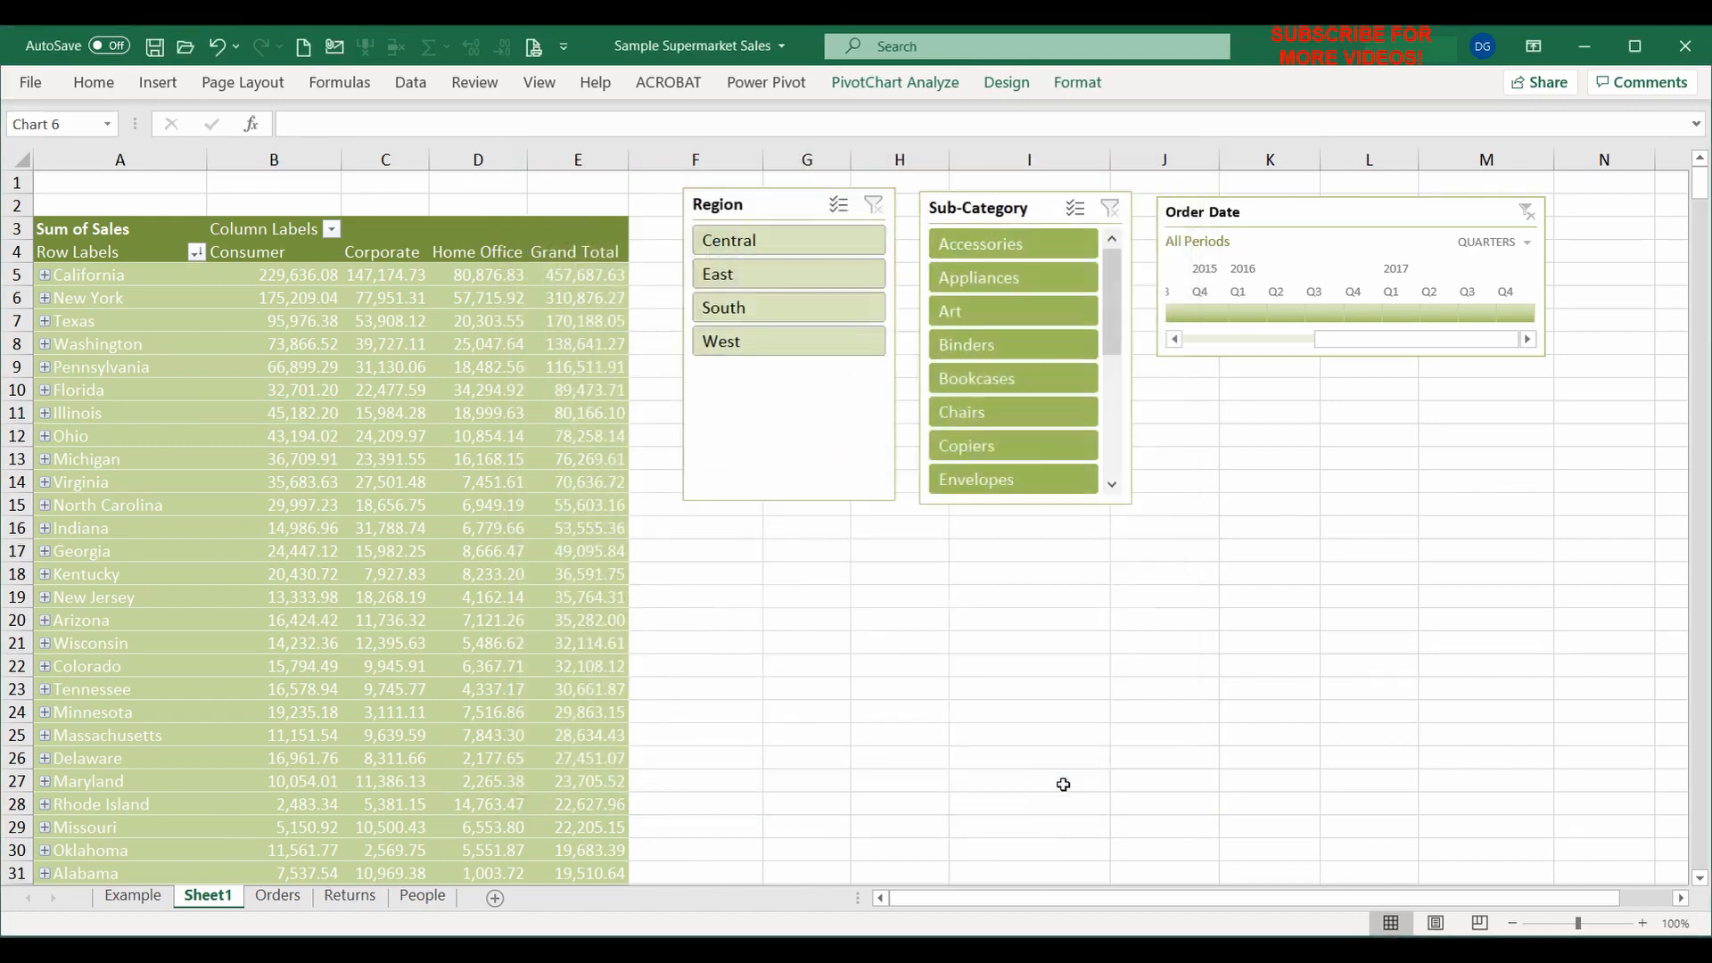
pyautogui.moveTo(1027, 547); pyautogui.dragTo(1036, 600)
# Shorten the Region and Sub-Category slicers so that each ends just below its fourth item
pyautogui.click(836, 497)
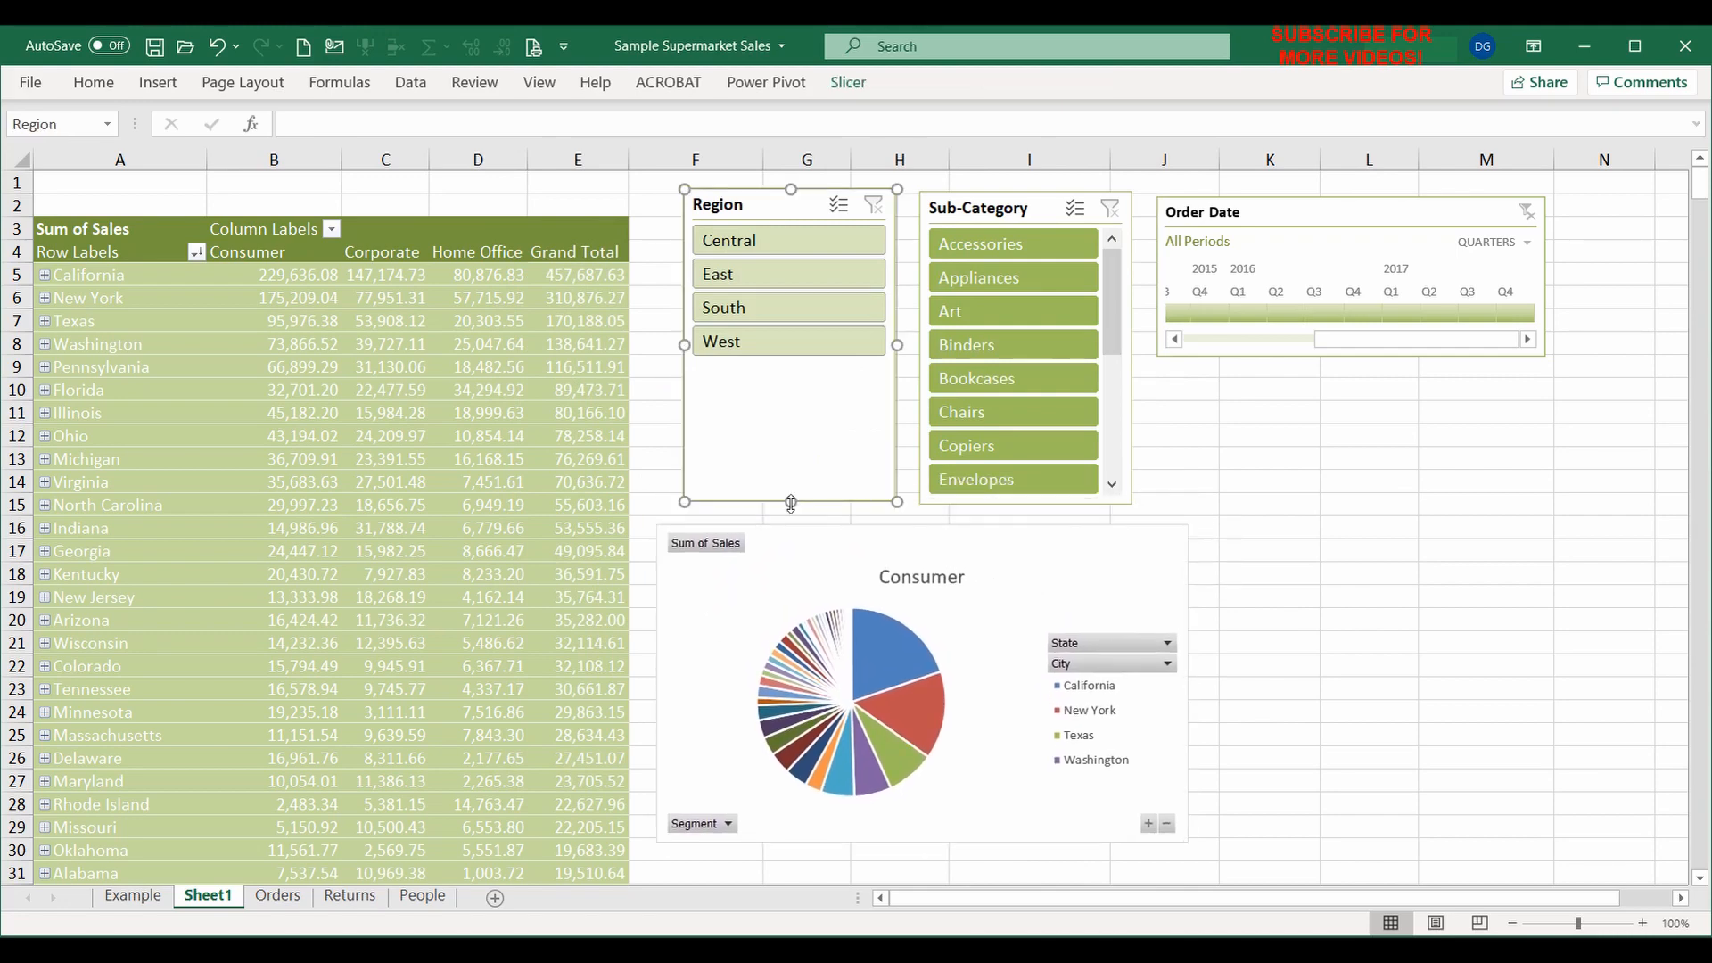
pyautogui.moveTo(791, 500); pyautogui.dragTo(791, 375)
pyautogui.click(982, 505)
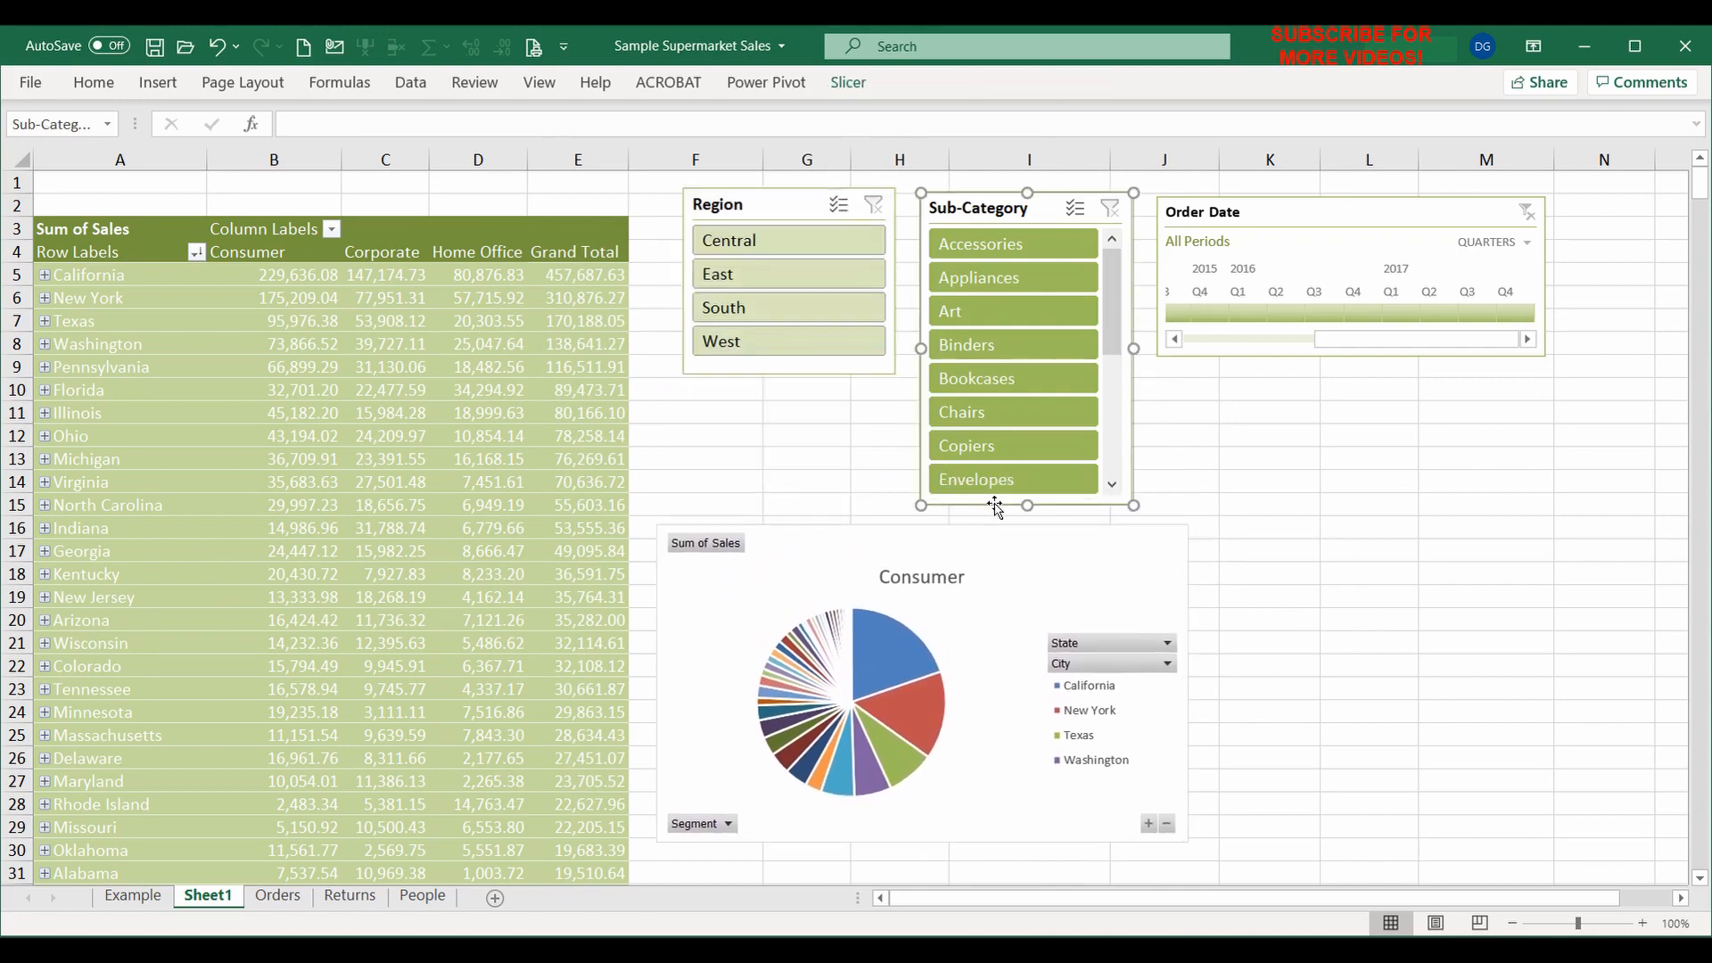
pyautogui.moveTo(1027, 505); pyautogui.dragTo(1029, 377)
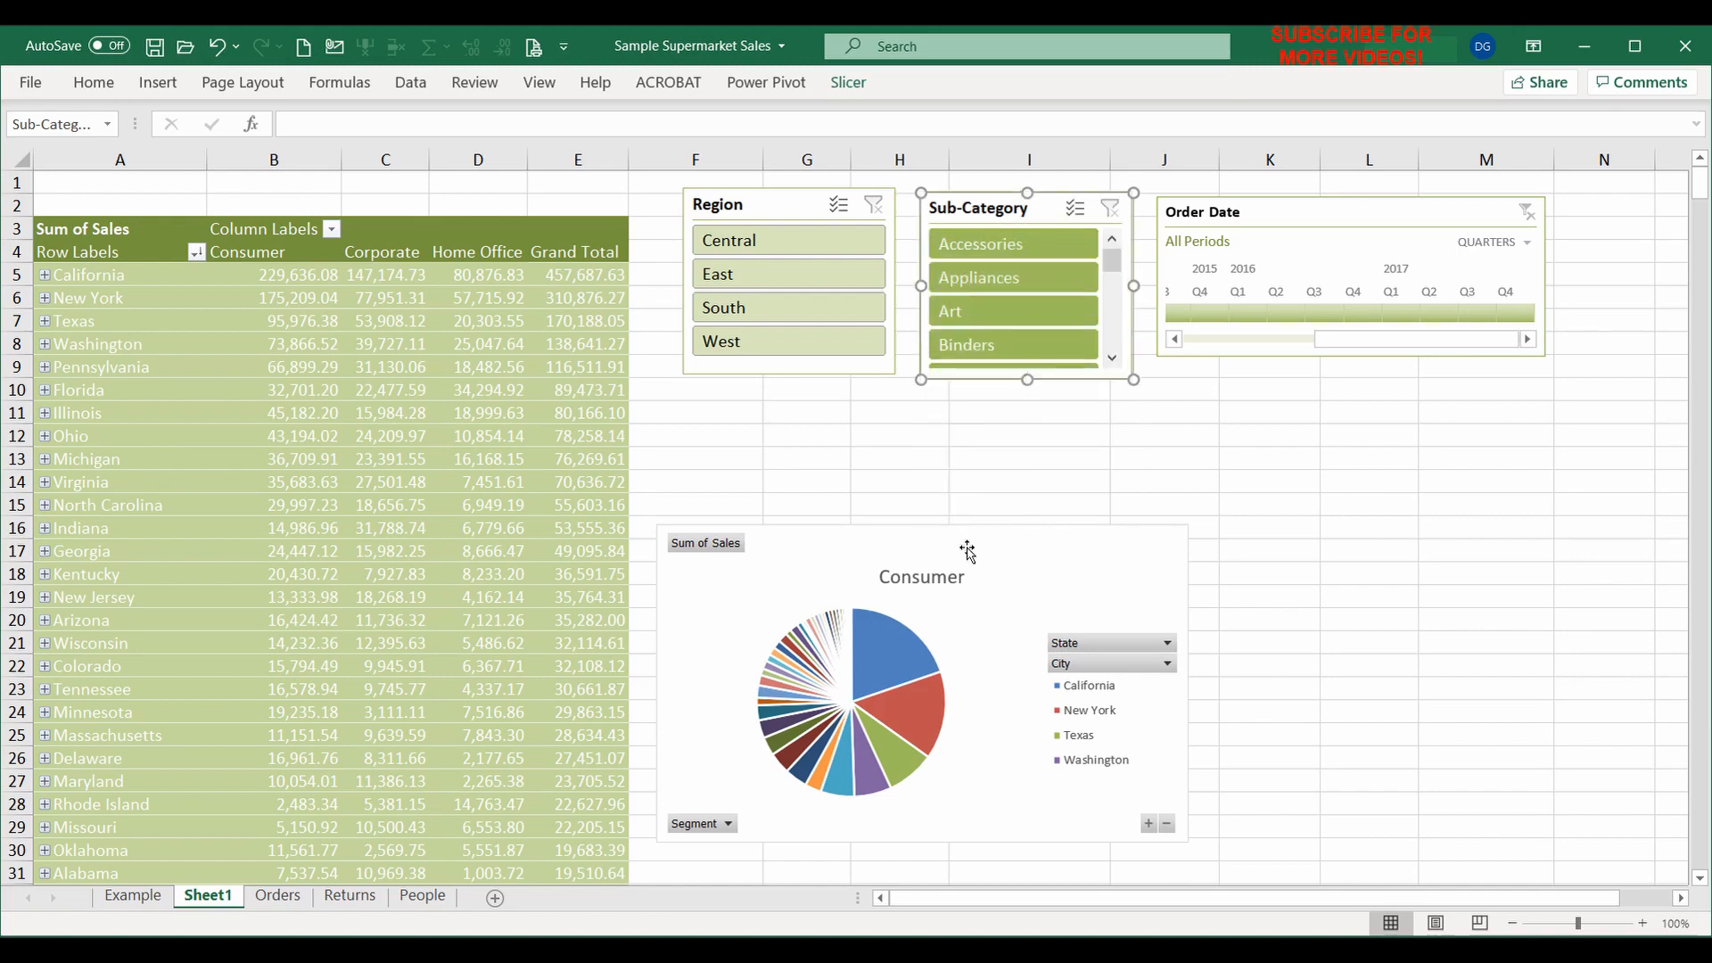
# Move the pie chart up beneath the shortened slicers and enlarge it to cover about columns F to M, rows 10 to 30
pyautogui.moveTo(967, 547); pyautogui.dragTo(988, 416)
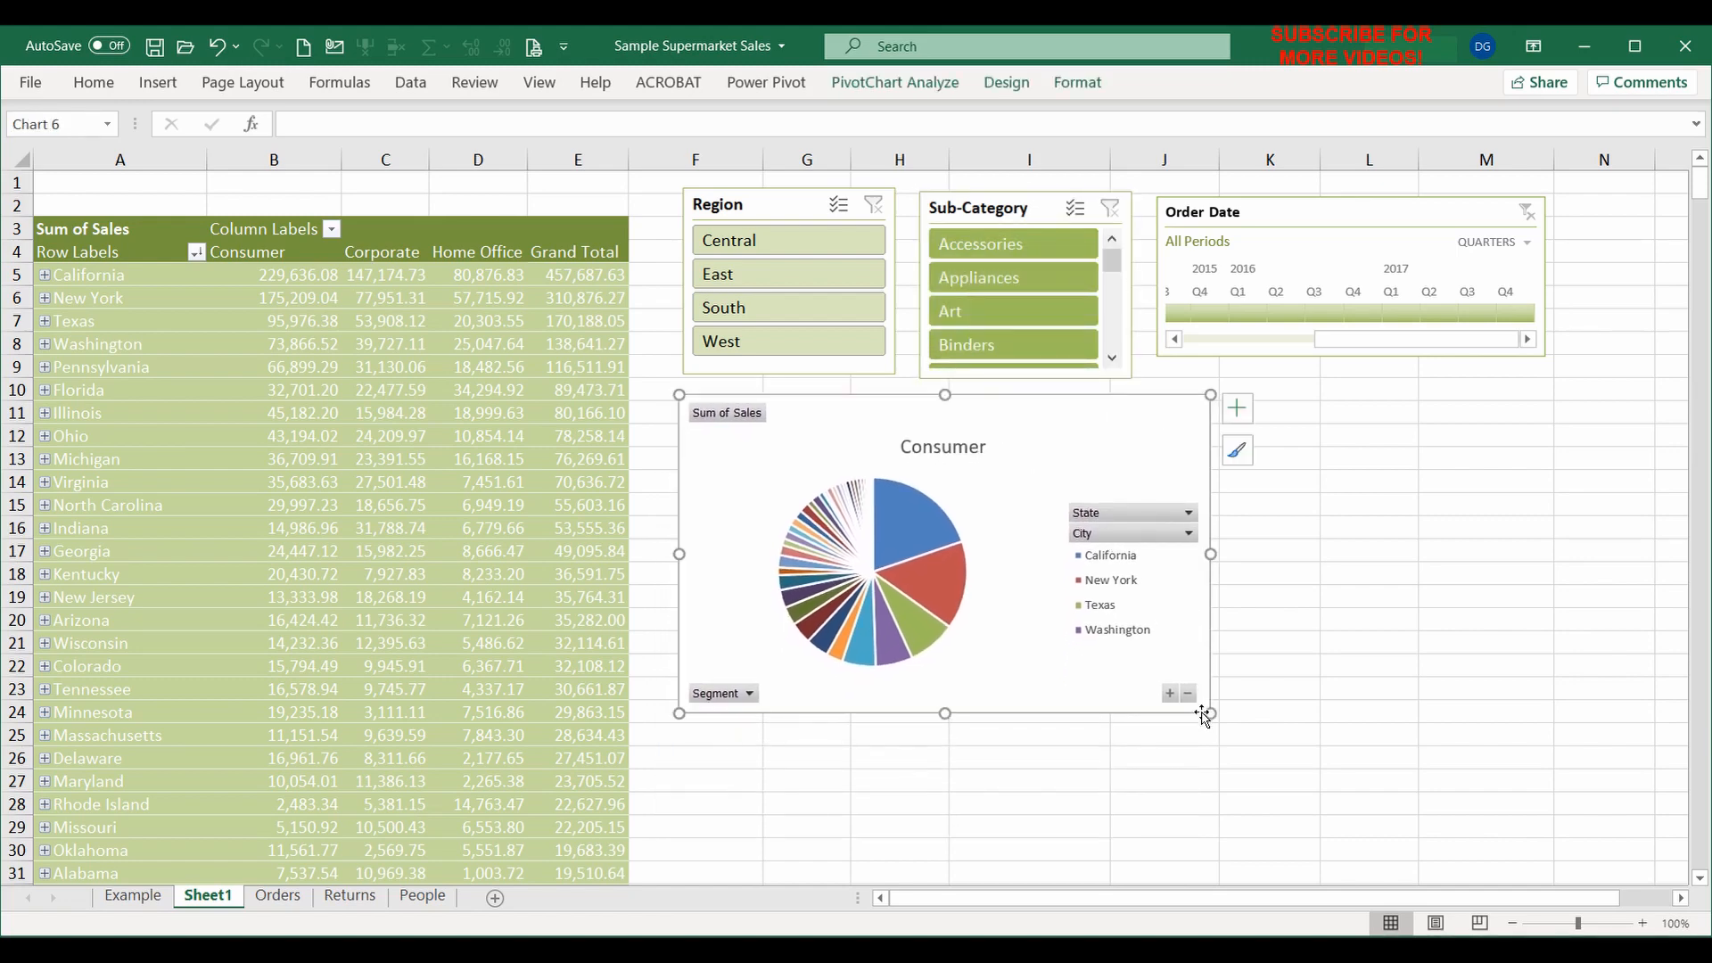
pyautogui.moveTo(1210, 713); pyautogui.dragTo(1564, 857)
# Change the pie chart's title to "Segment Data"
pyautogui.click(1114, 448)
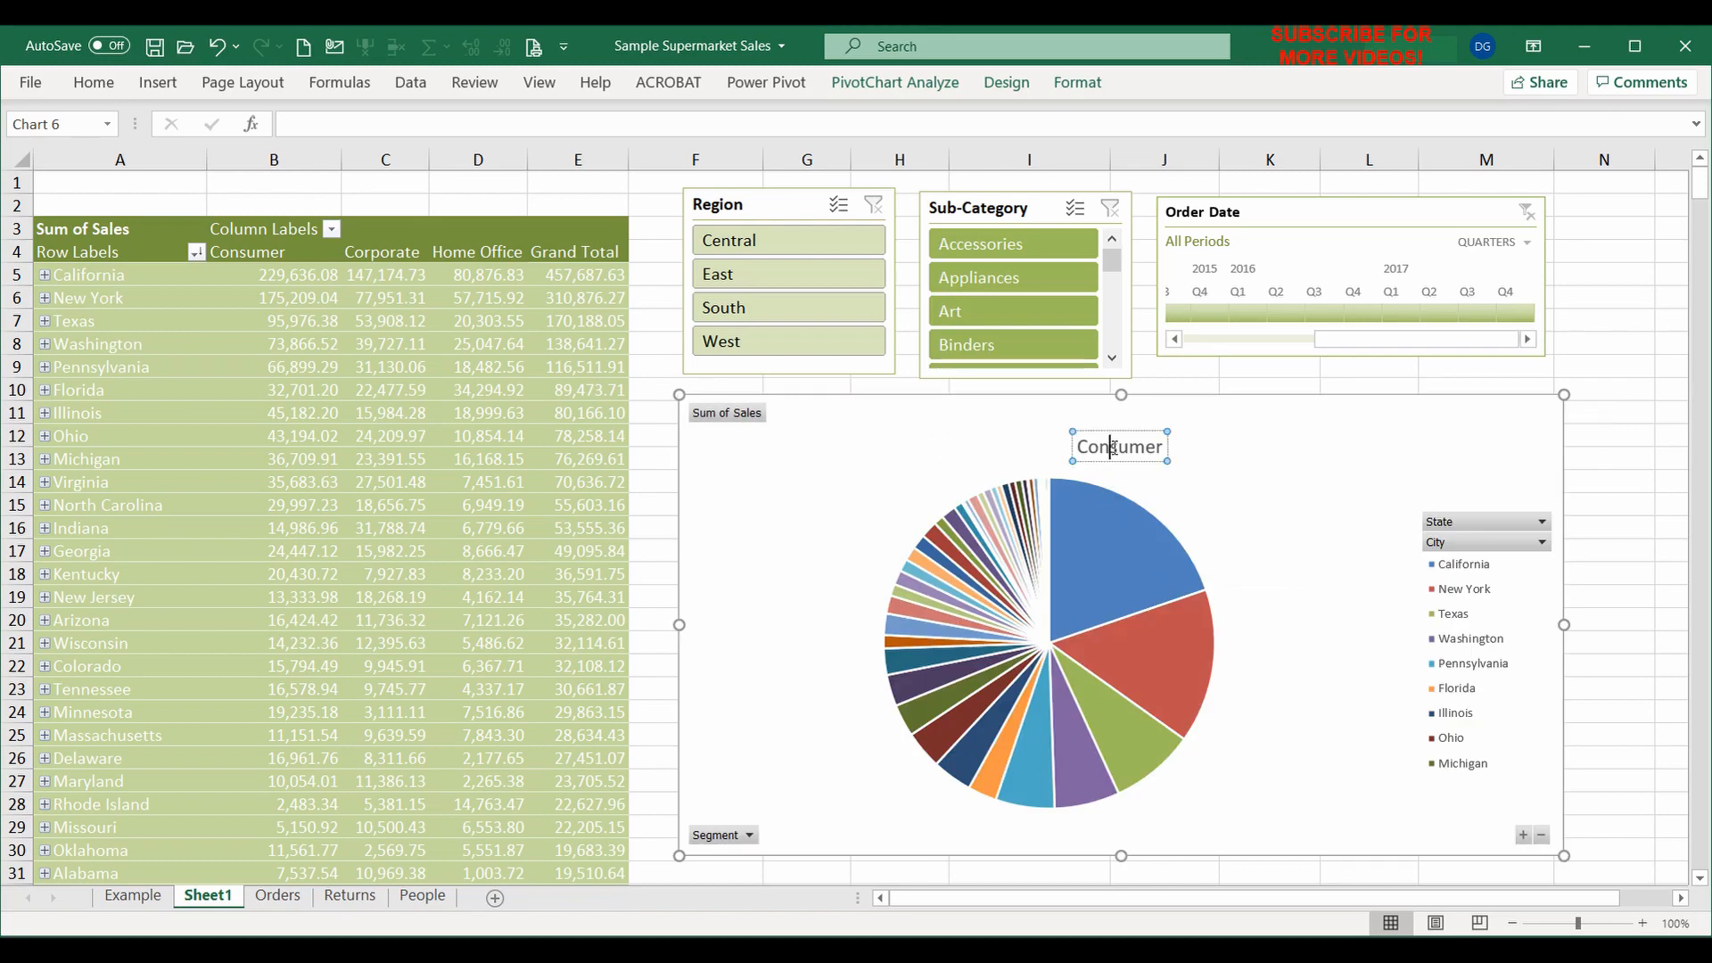
pyautogui.doubleClick(1114, 448)
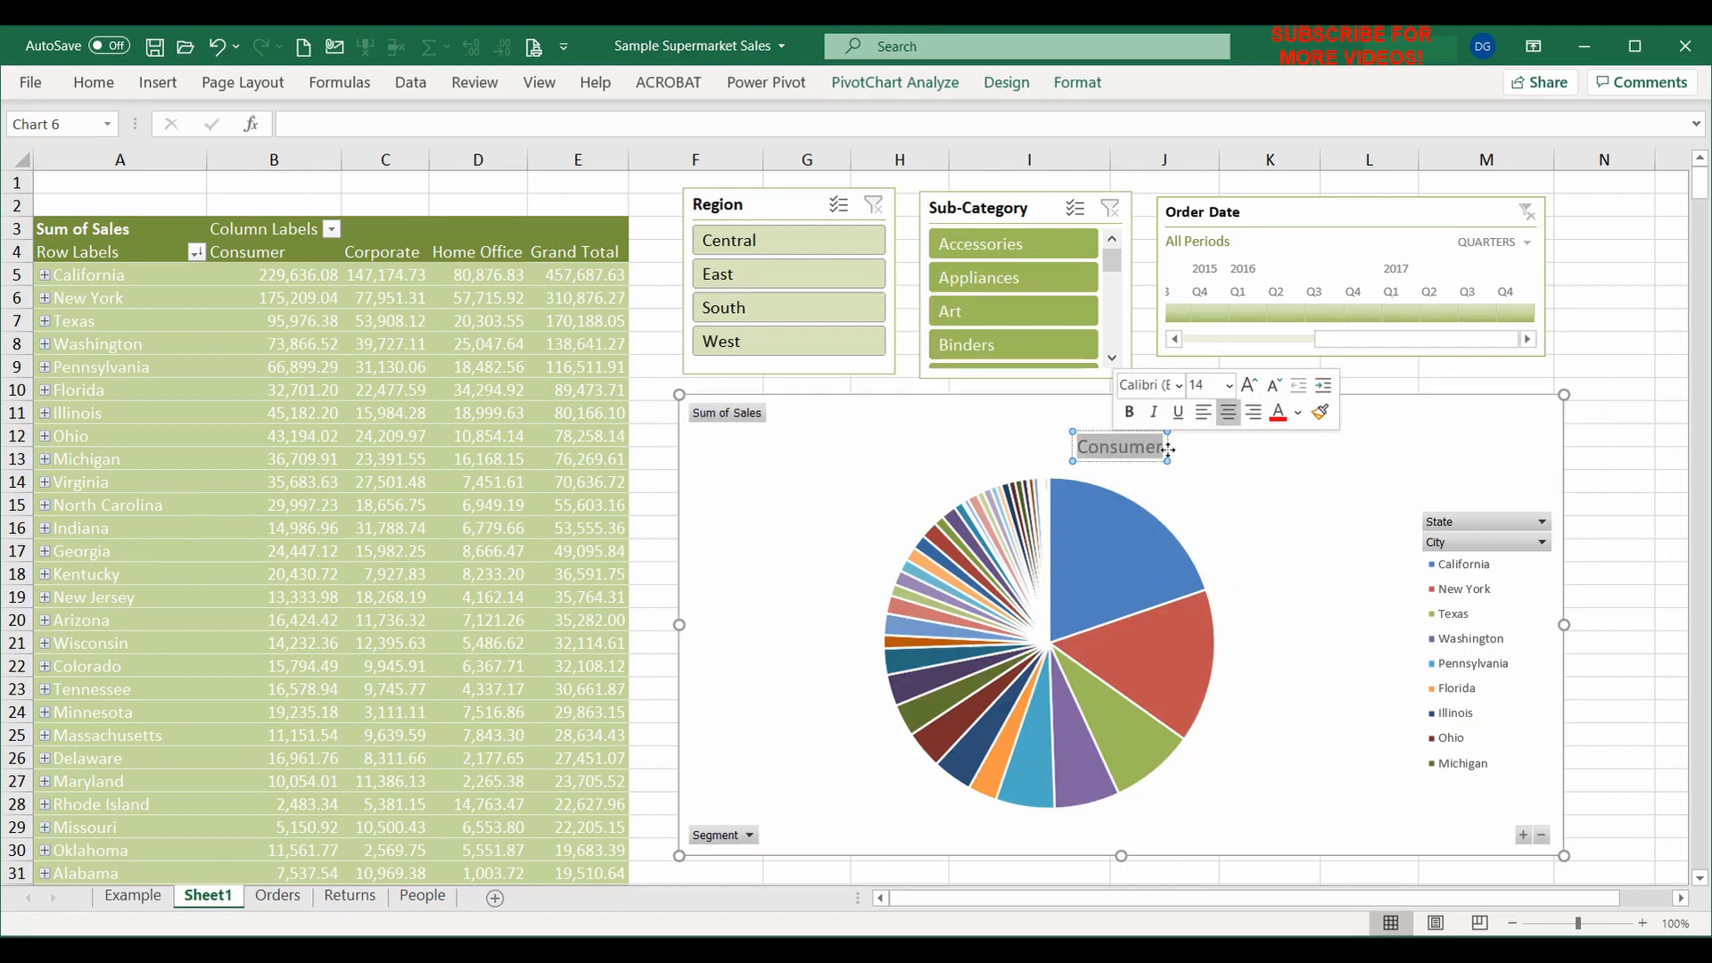
pyautogui.write('Seg,em')
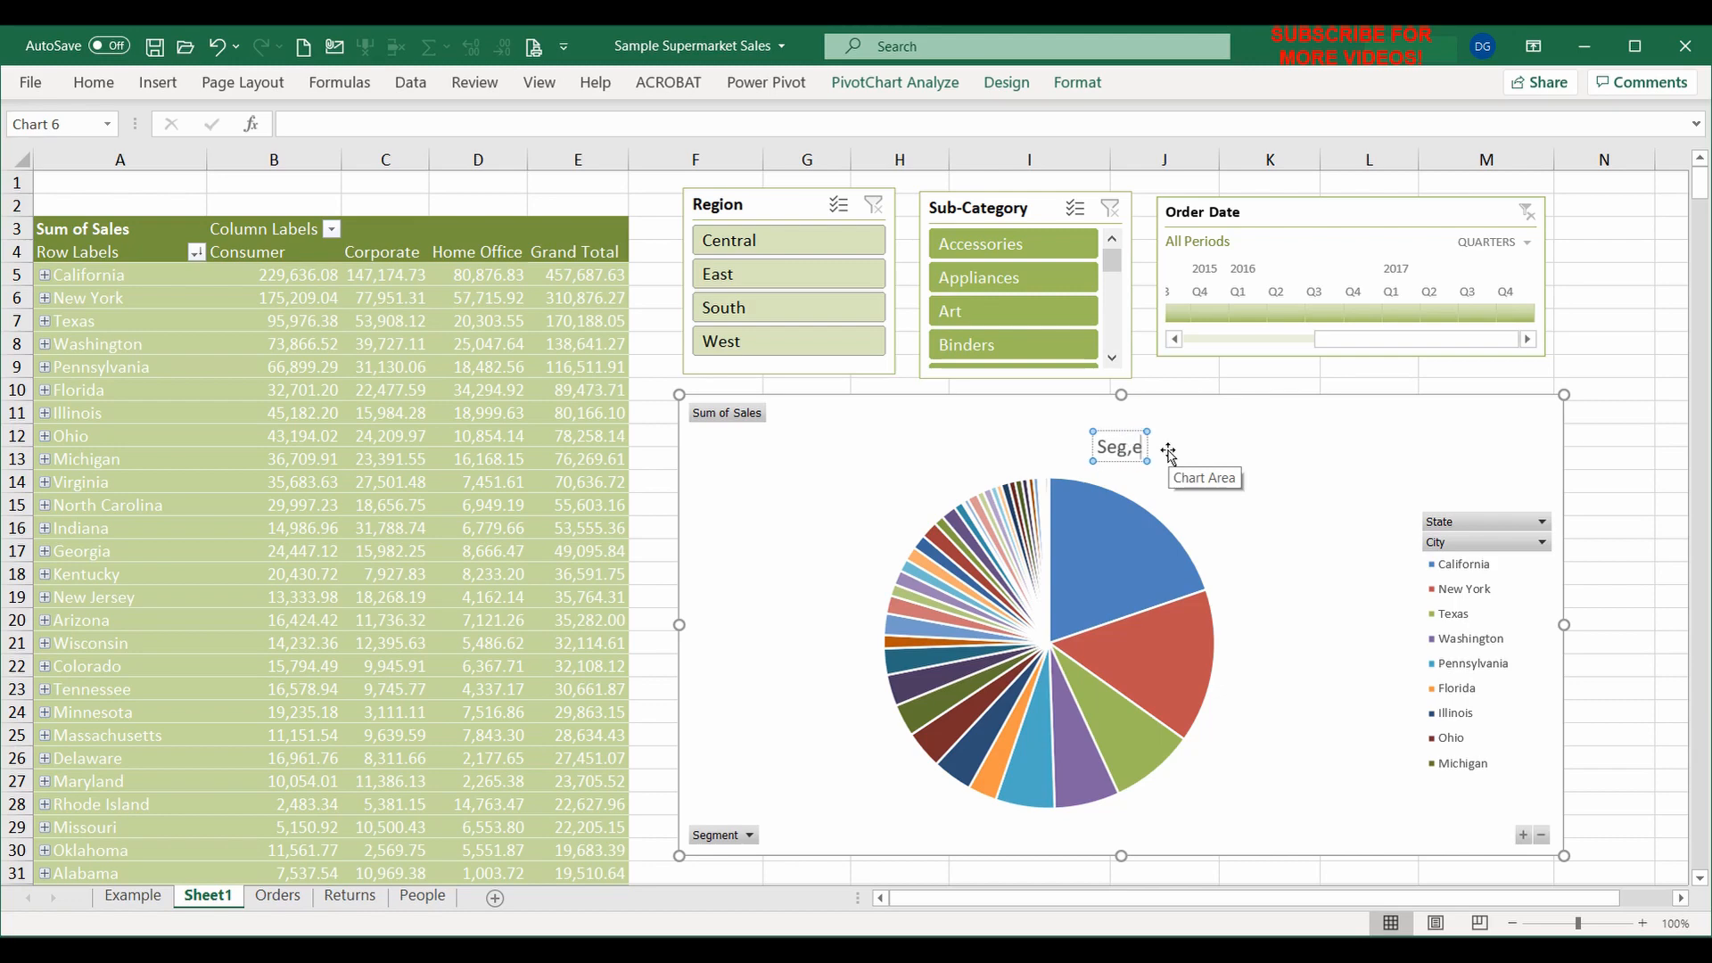
pyautogui.press('BackSpace')
pyautogui.press('BackSpace')
pyautogui.press('BackSpace')
pyautogui.write('ment')
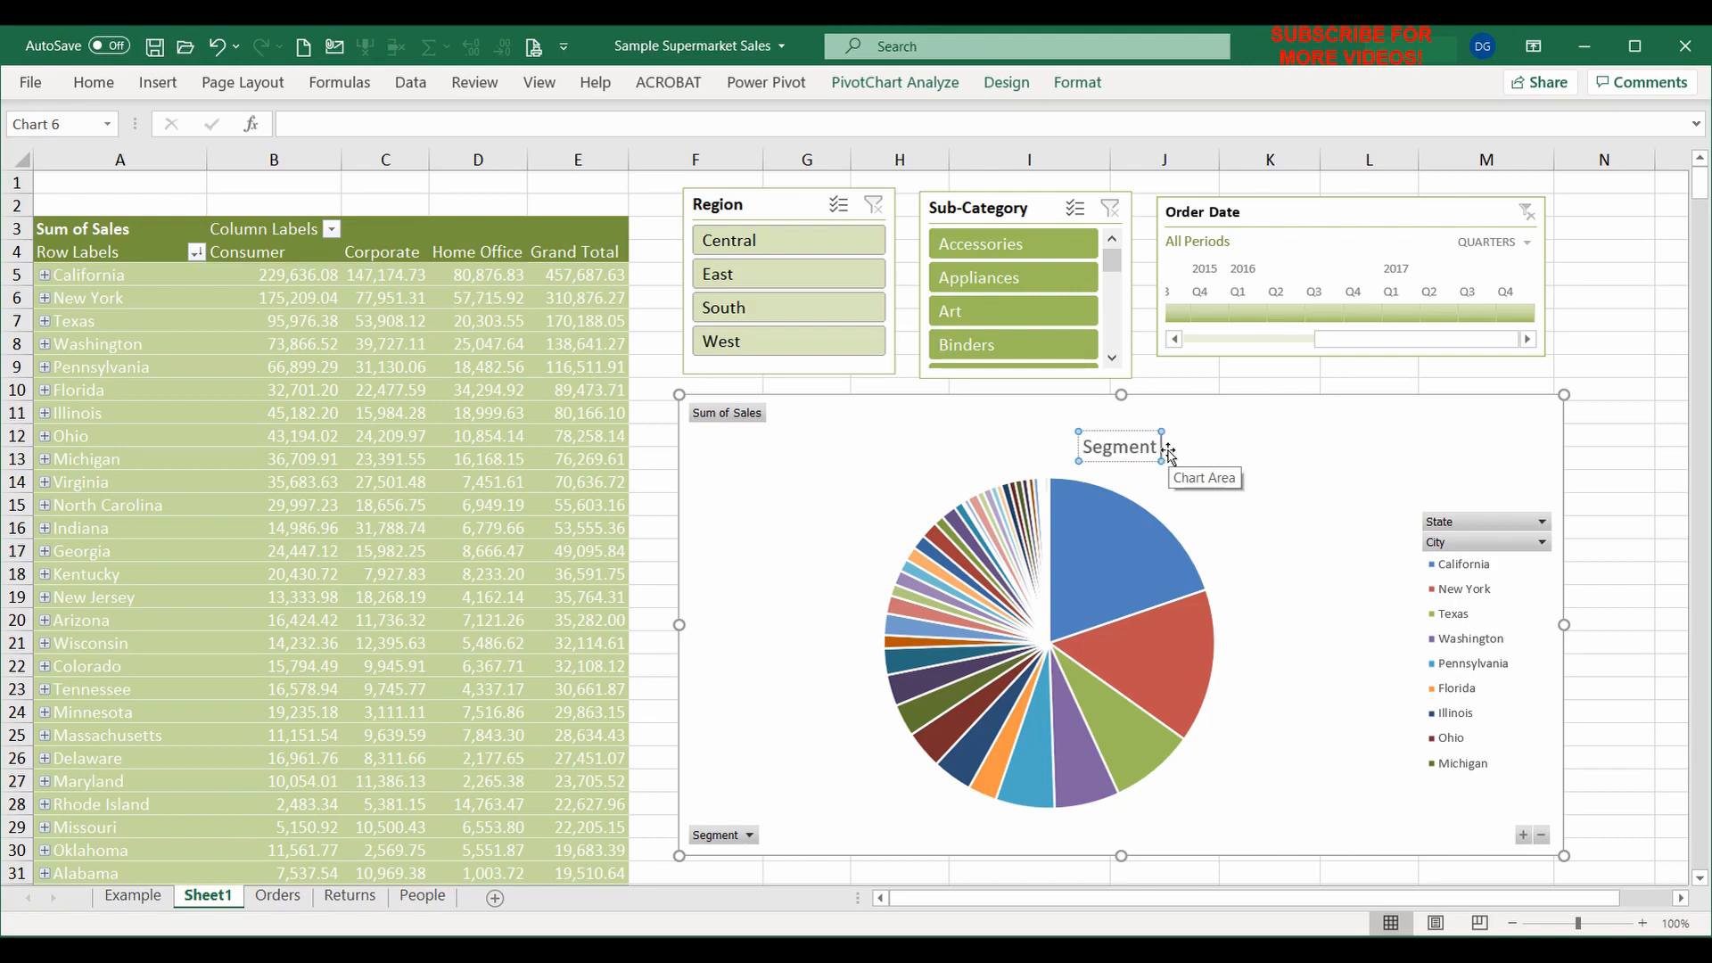
pyautogui.write(' Data')
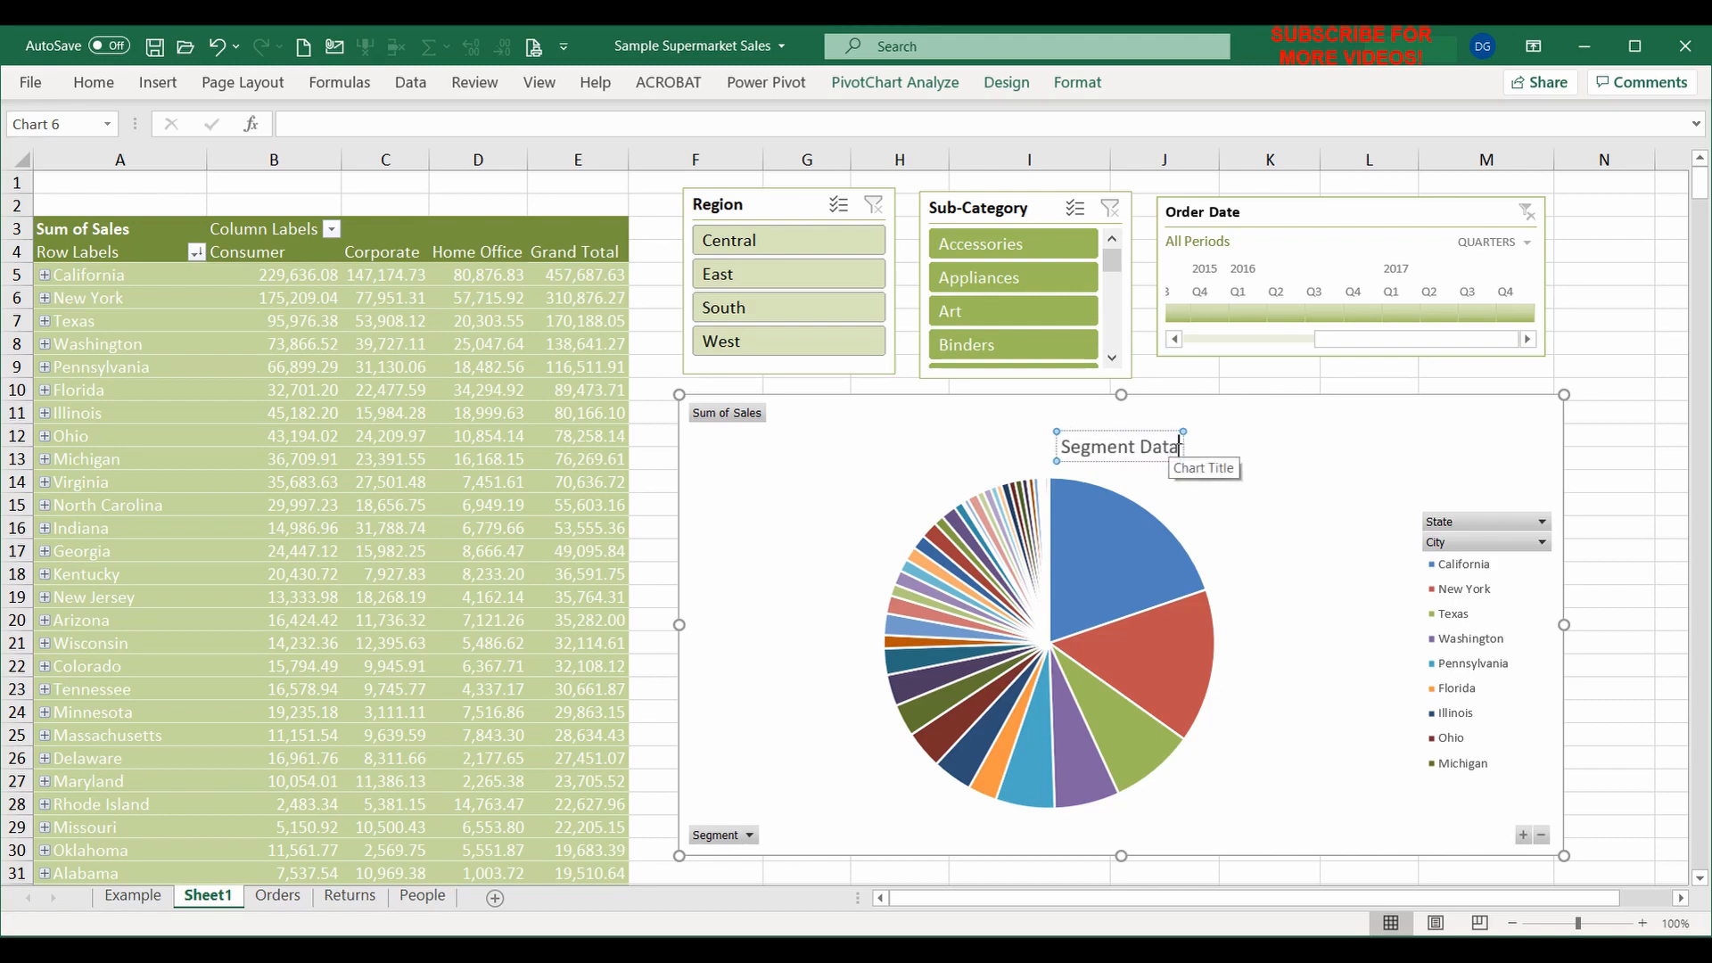
pyautogui.click(1268, 463)
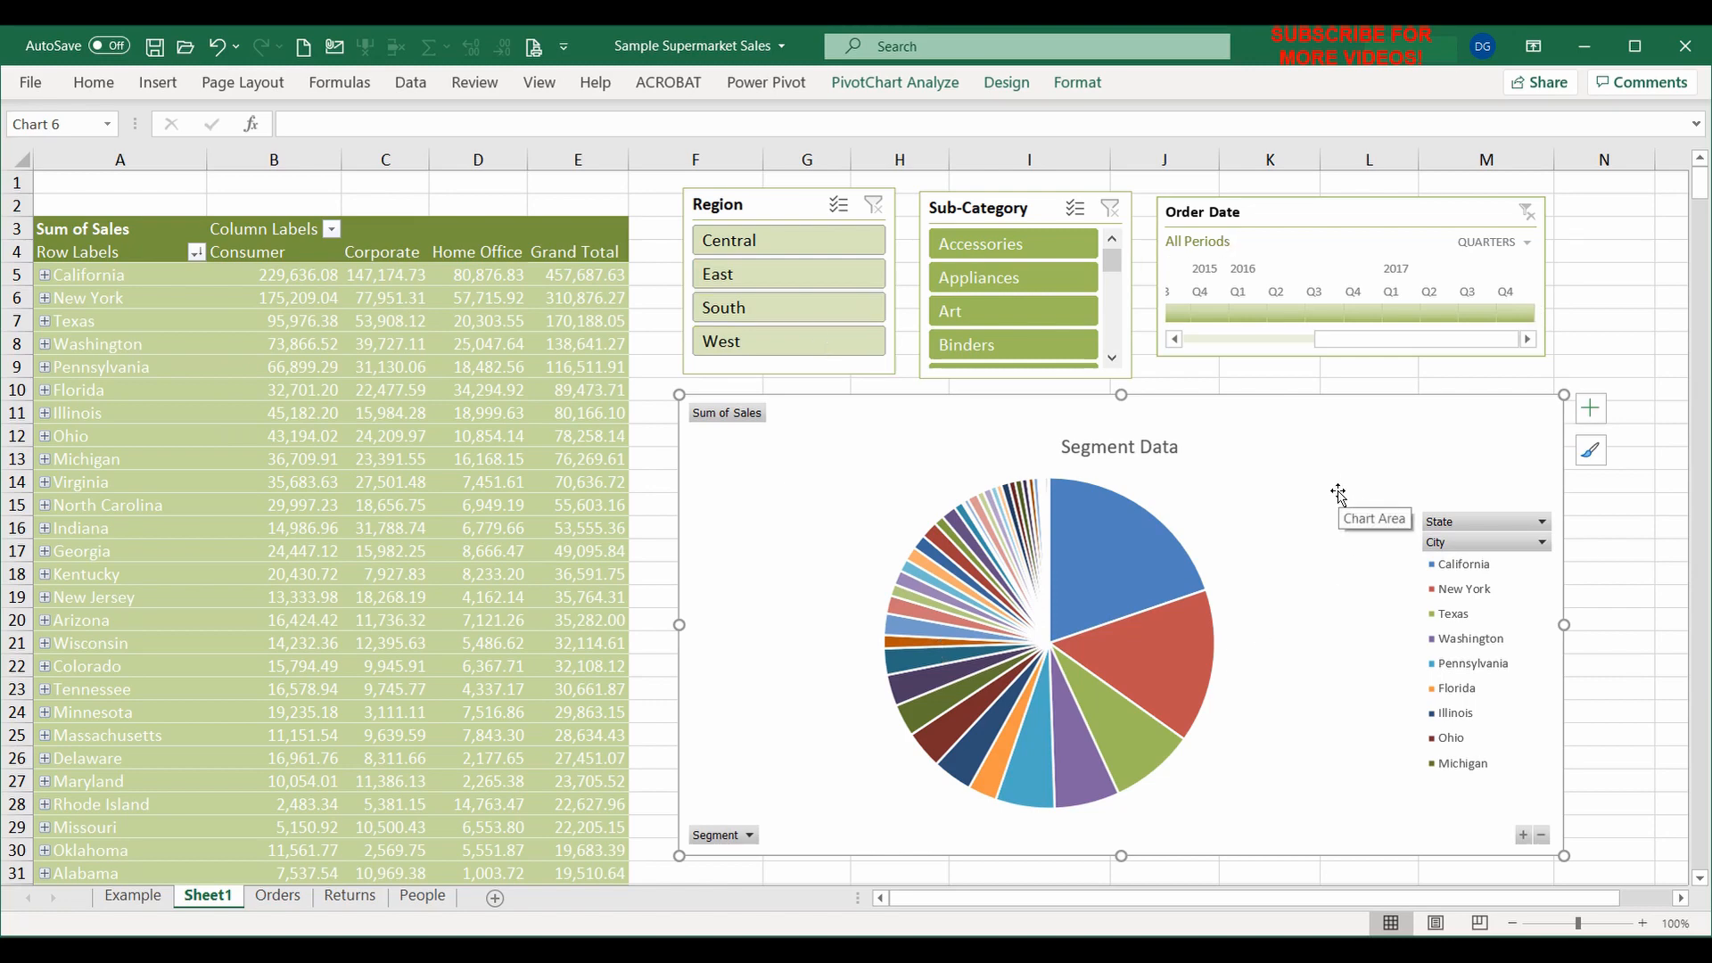
# Filter the PivotTable and pie chart to the Central region and Q4 2017
pyautogui.click(465, 390)
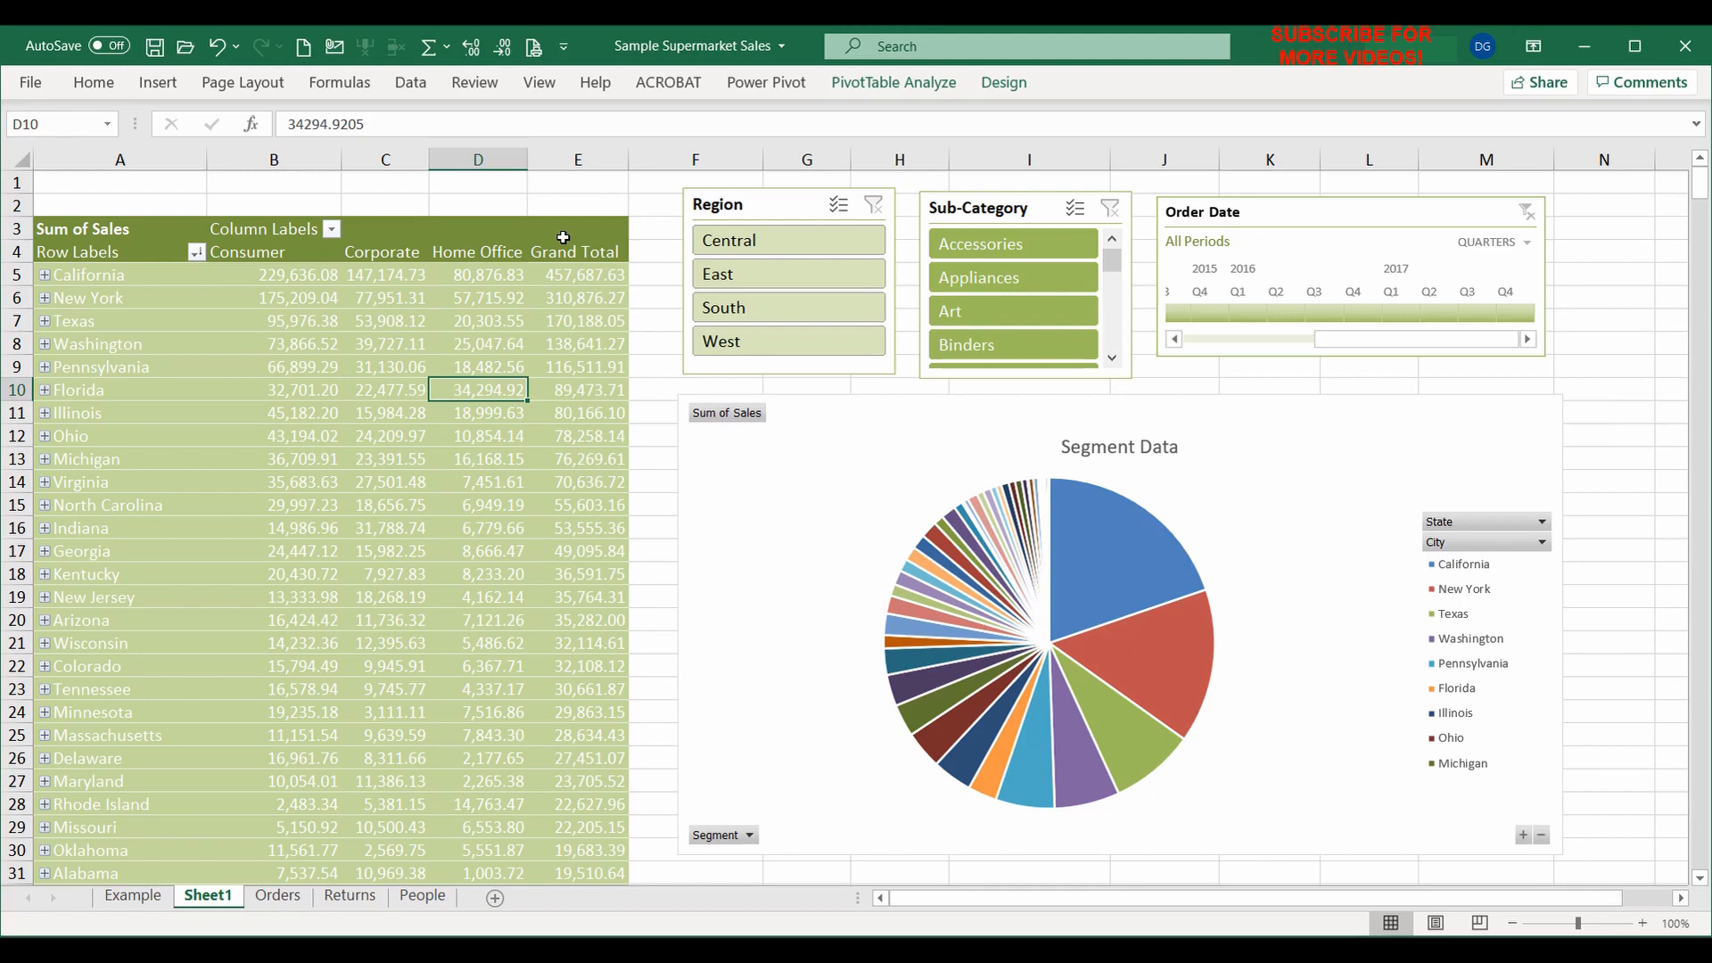
pyautogui.click(736, 249)
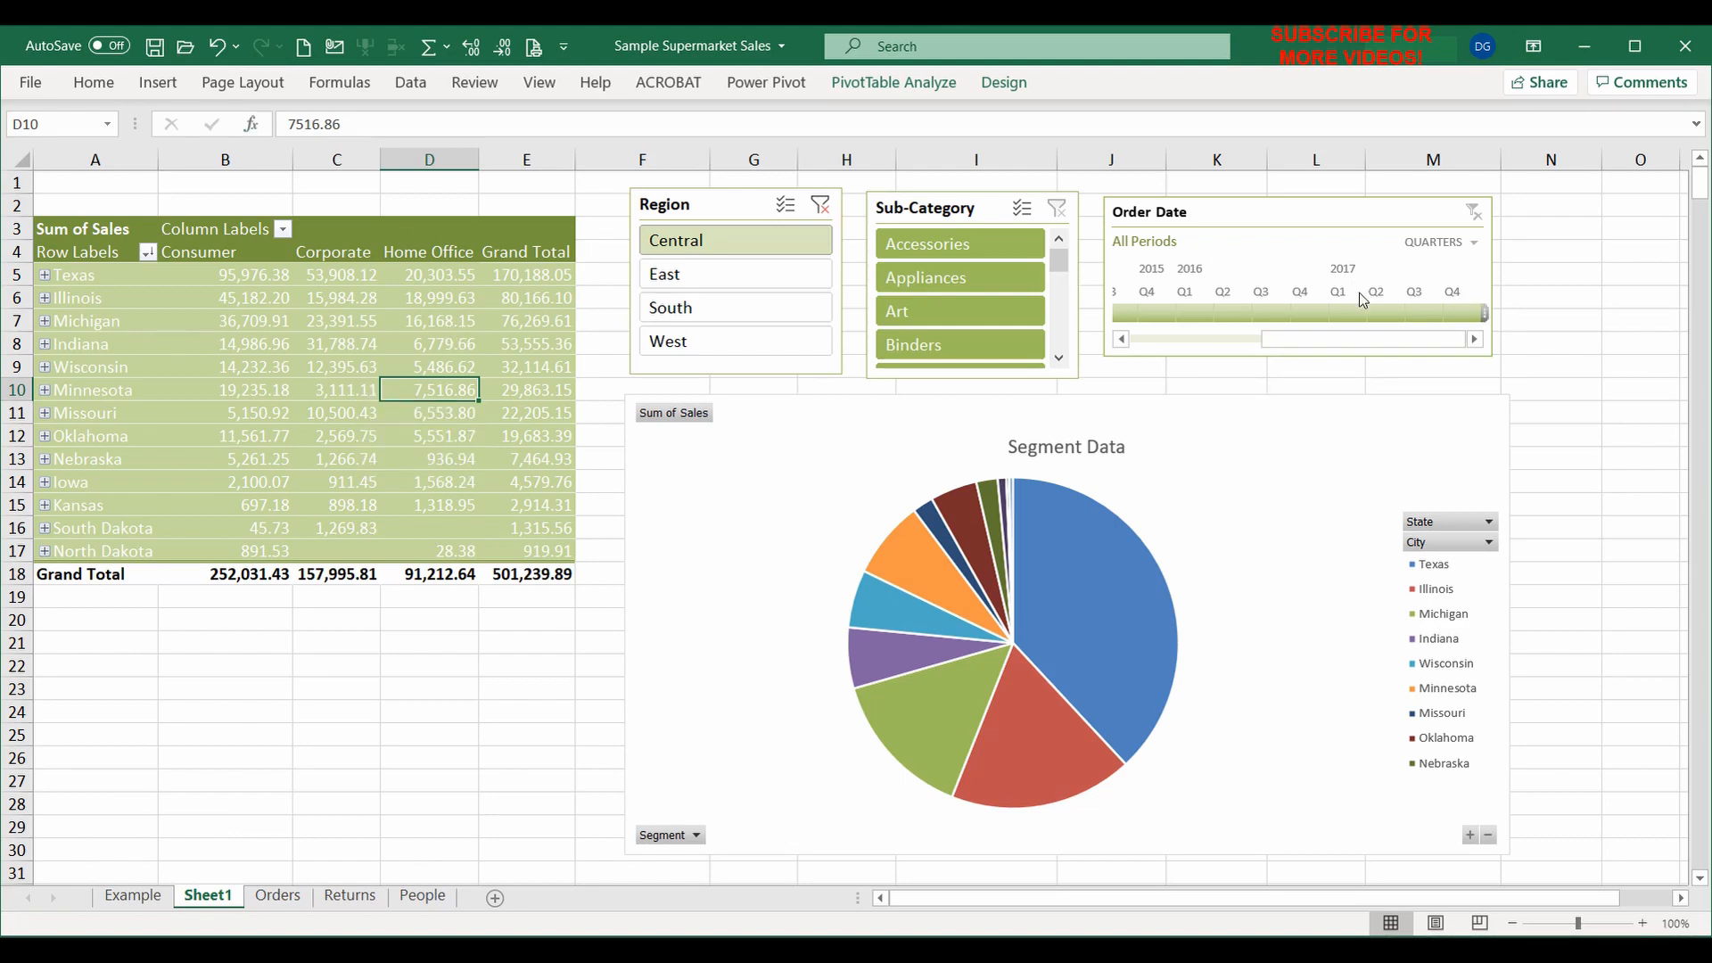
pyautogui.click(1454, 313)
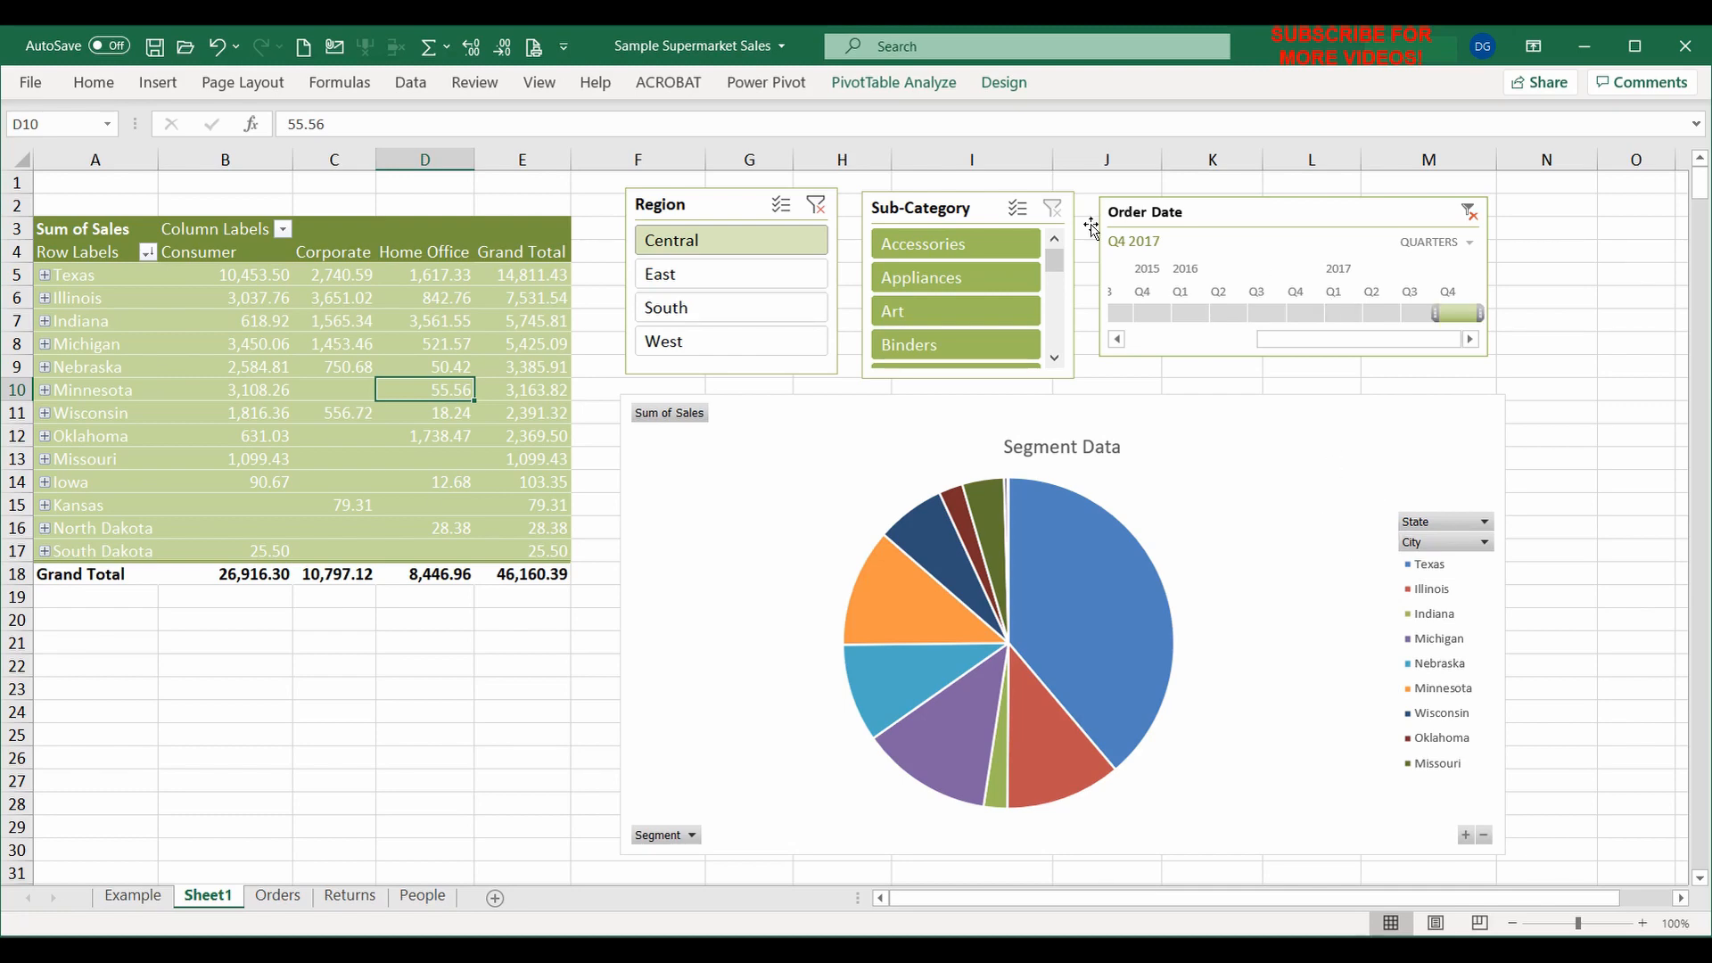
# Try the Sub-Category slicer with Appliances, Binders, Accessories and Art, and clear its filter
pyautogui.click(985, 277)
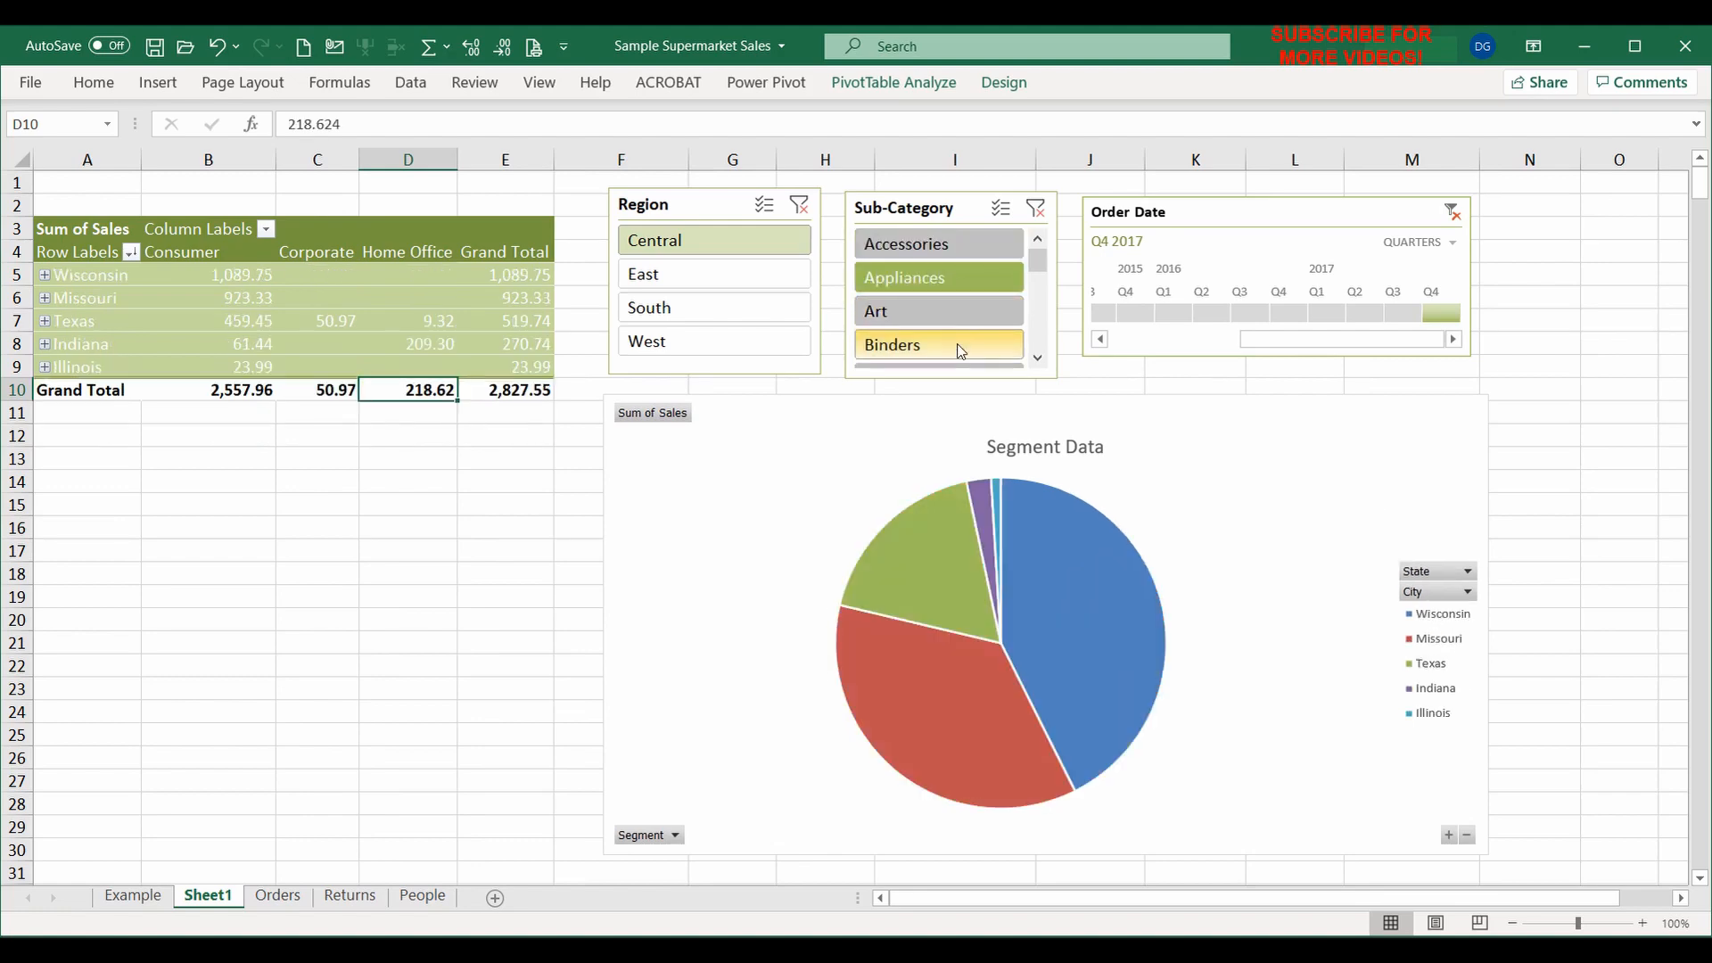
pyautogui.click(960, 348)
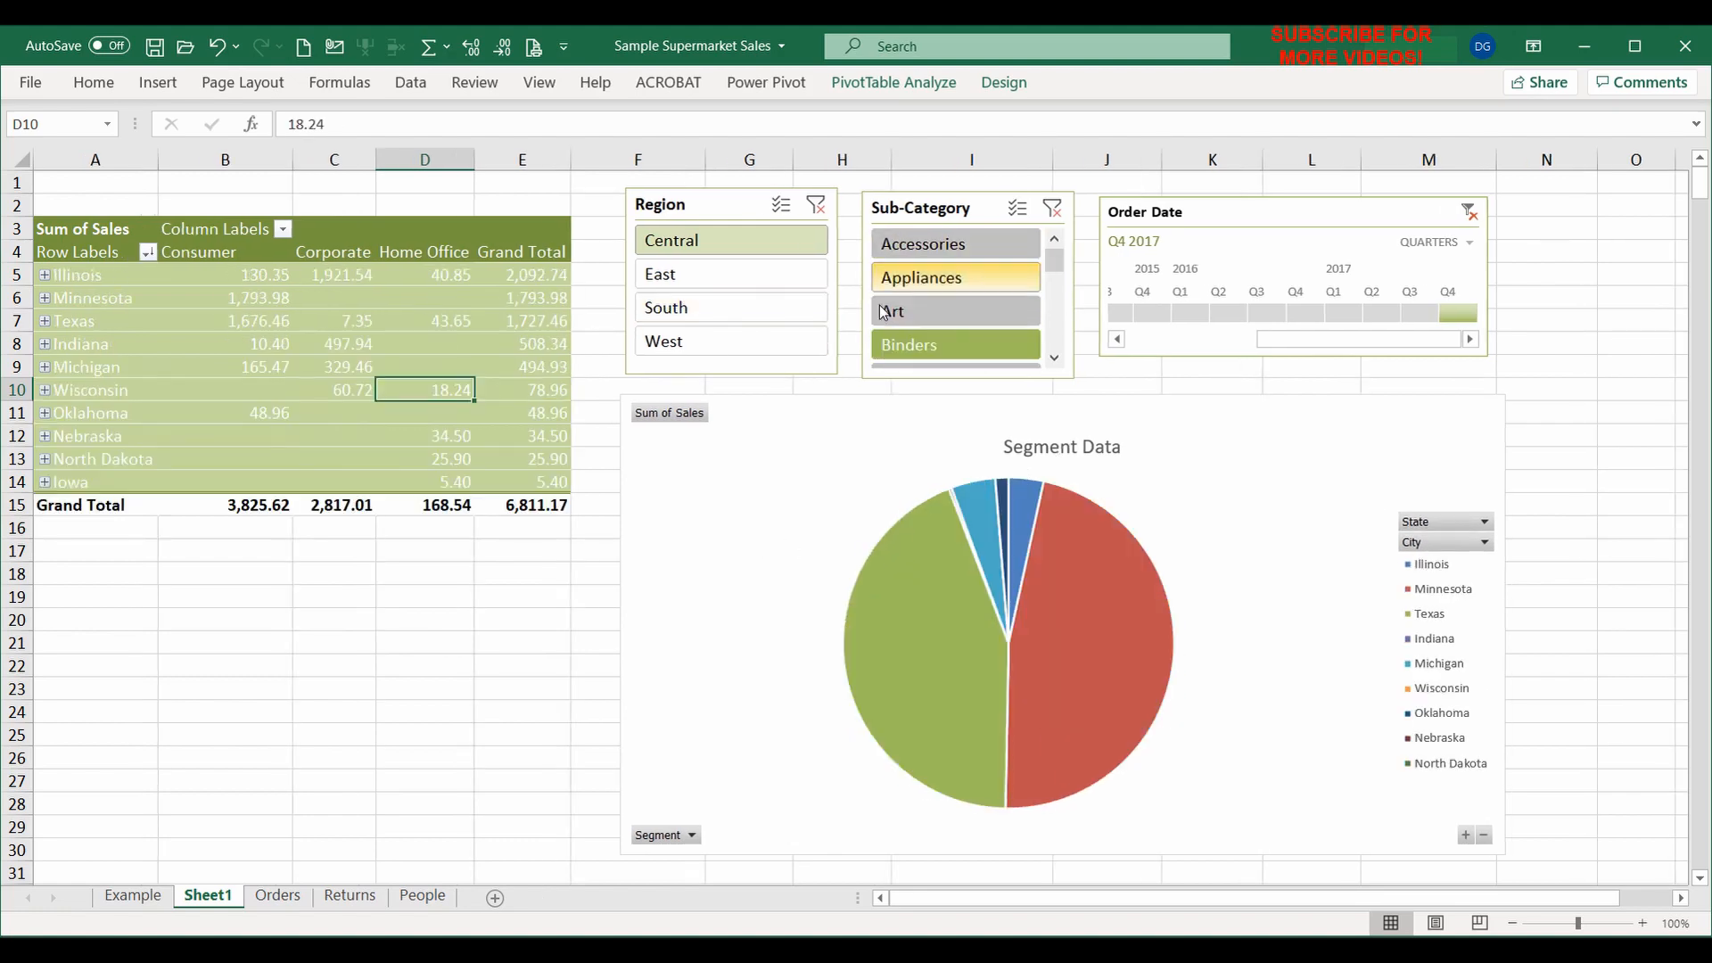
pyautogui.click(957, 284)
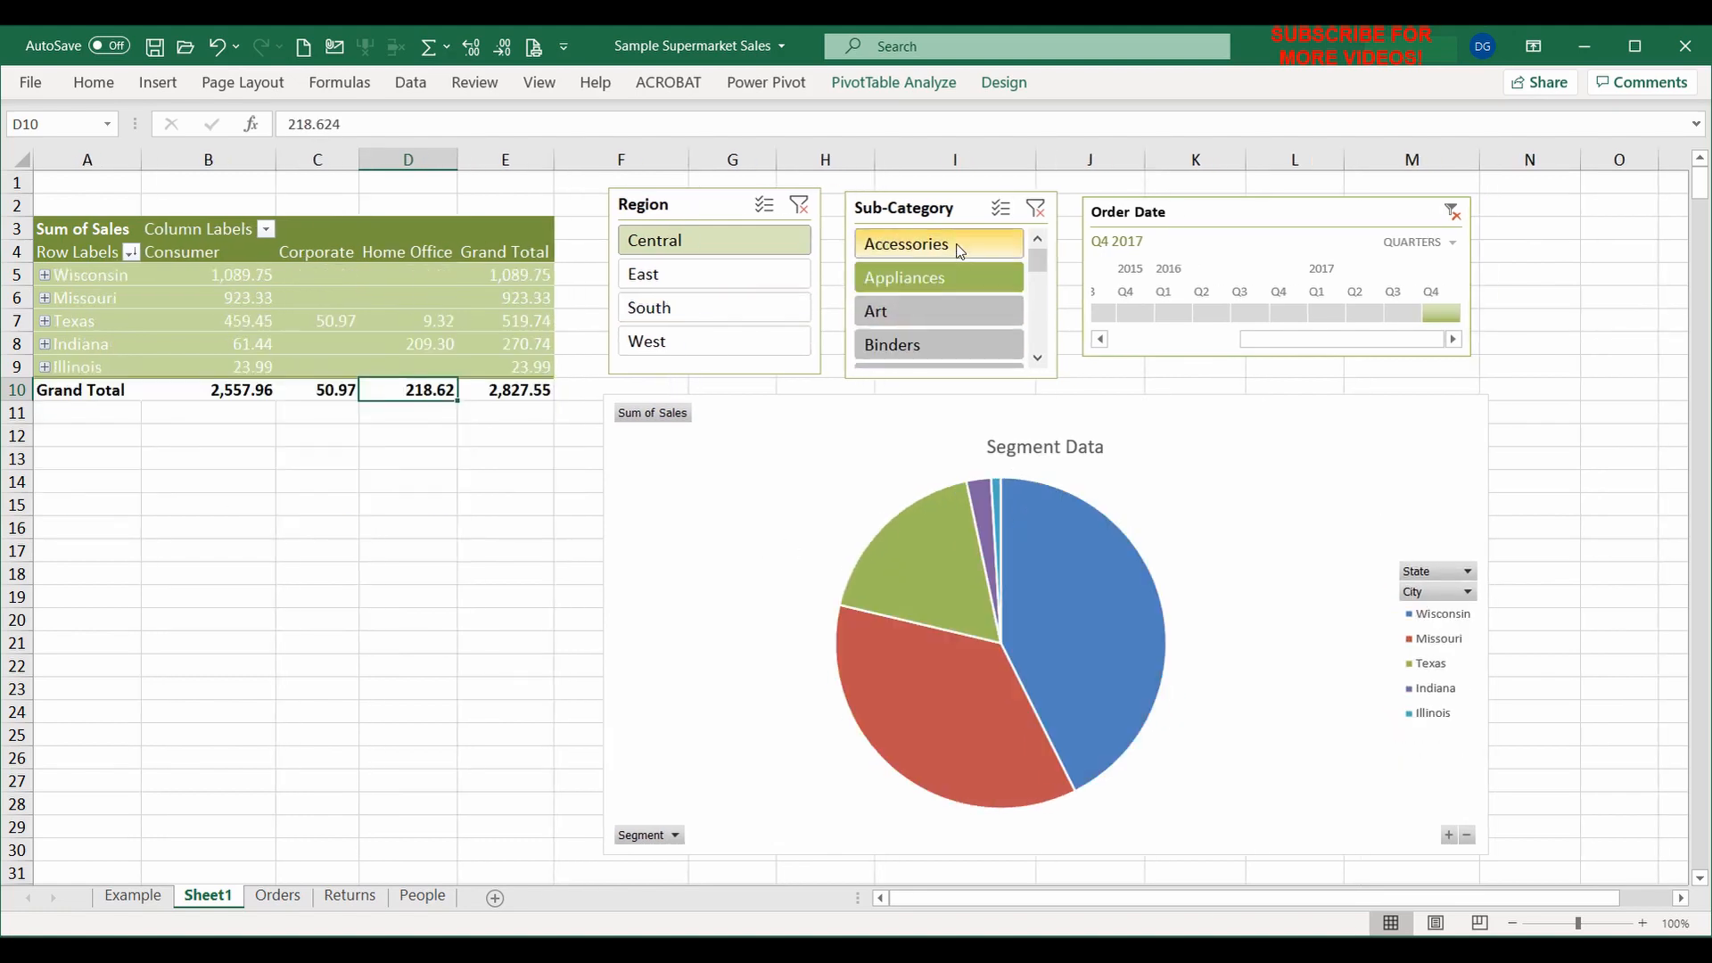
pyautogui.click(953, 245)
pyautogui.click(953, 317)
pyautogui.click(968, 346)
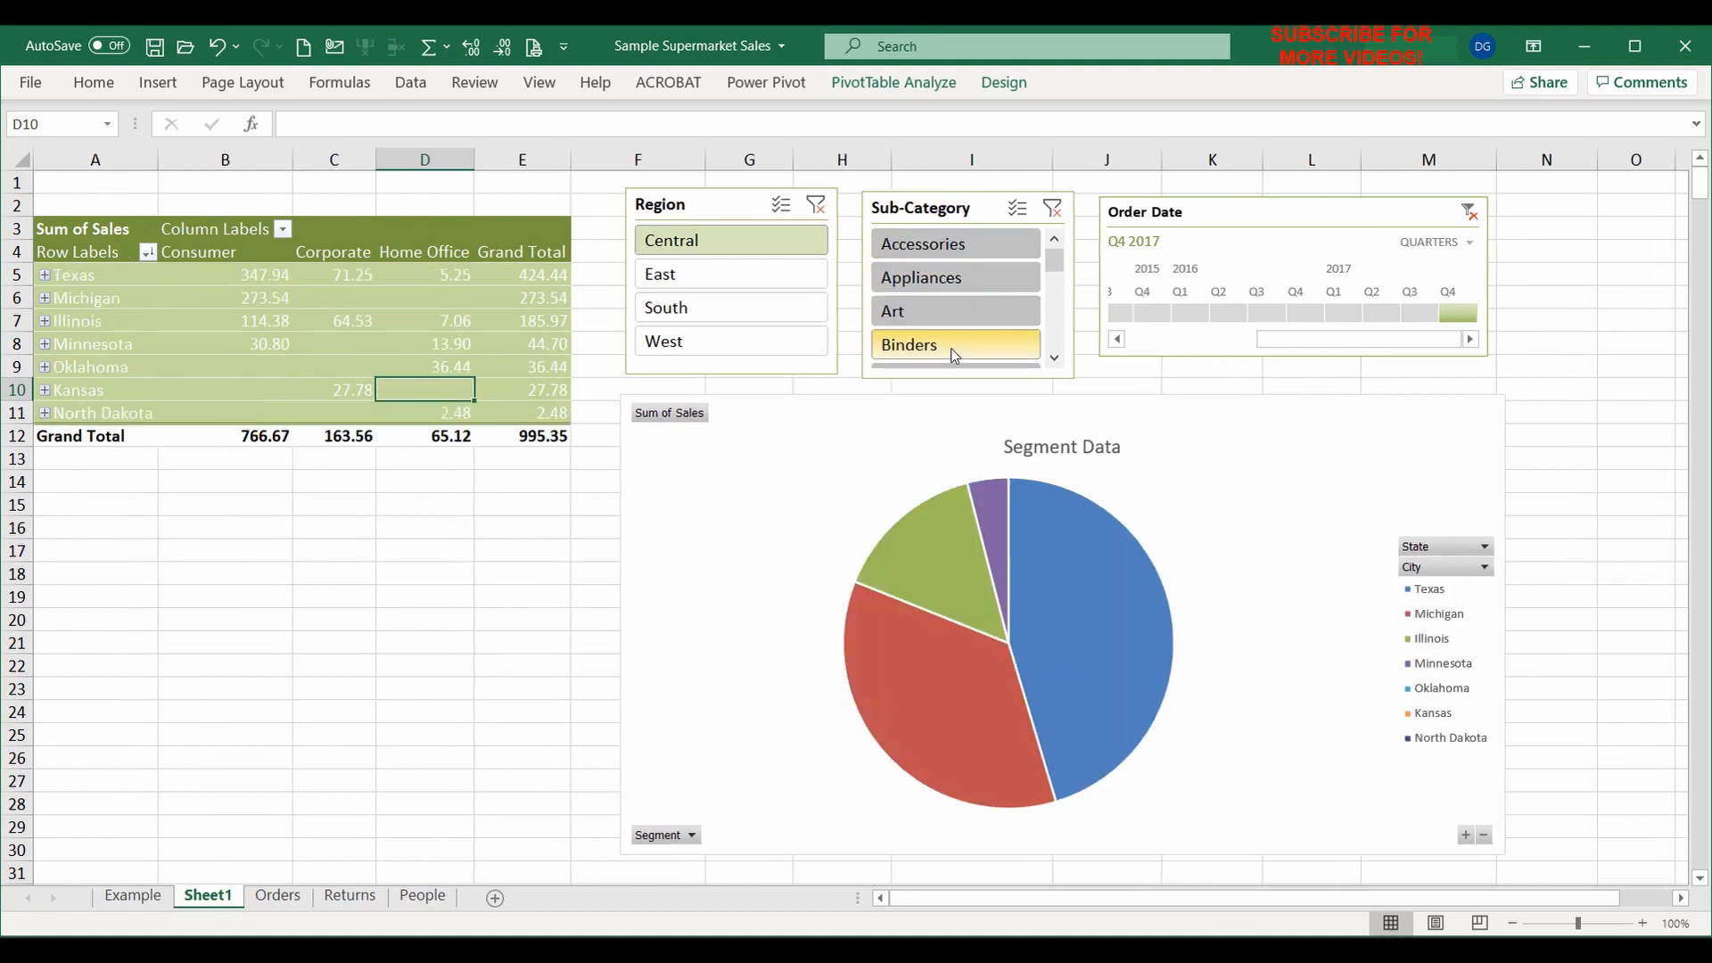
pyautogui.click(1051, 210)
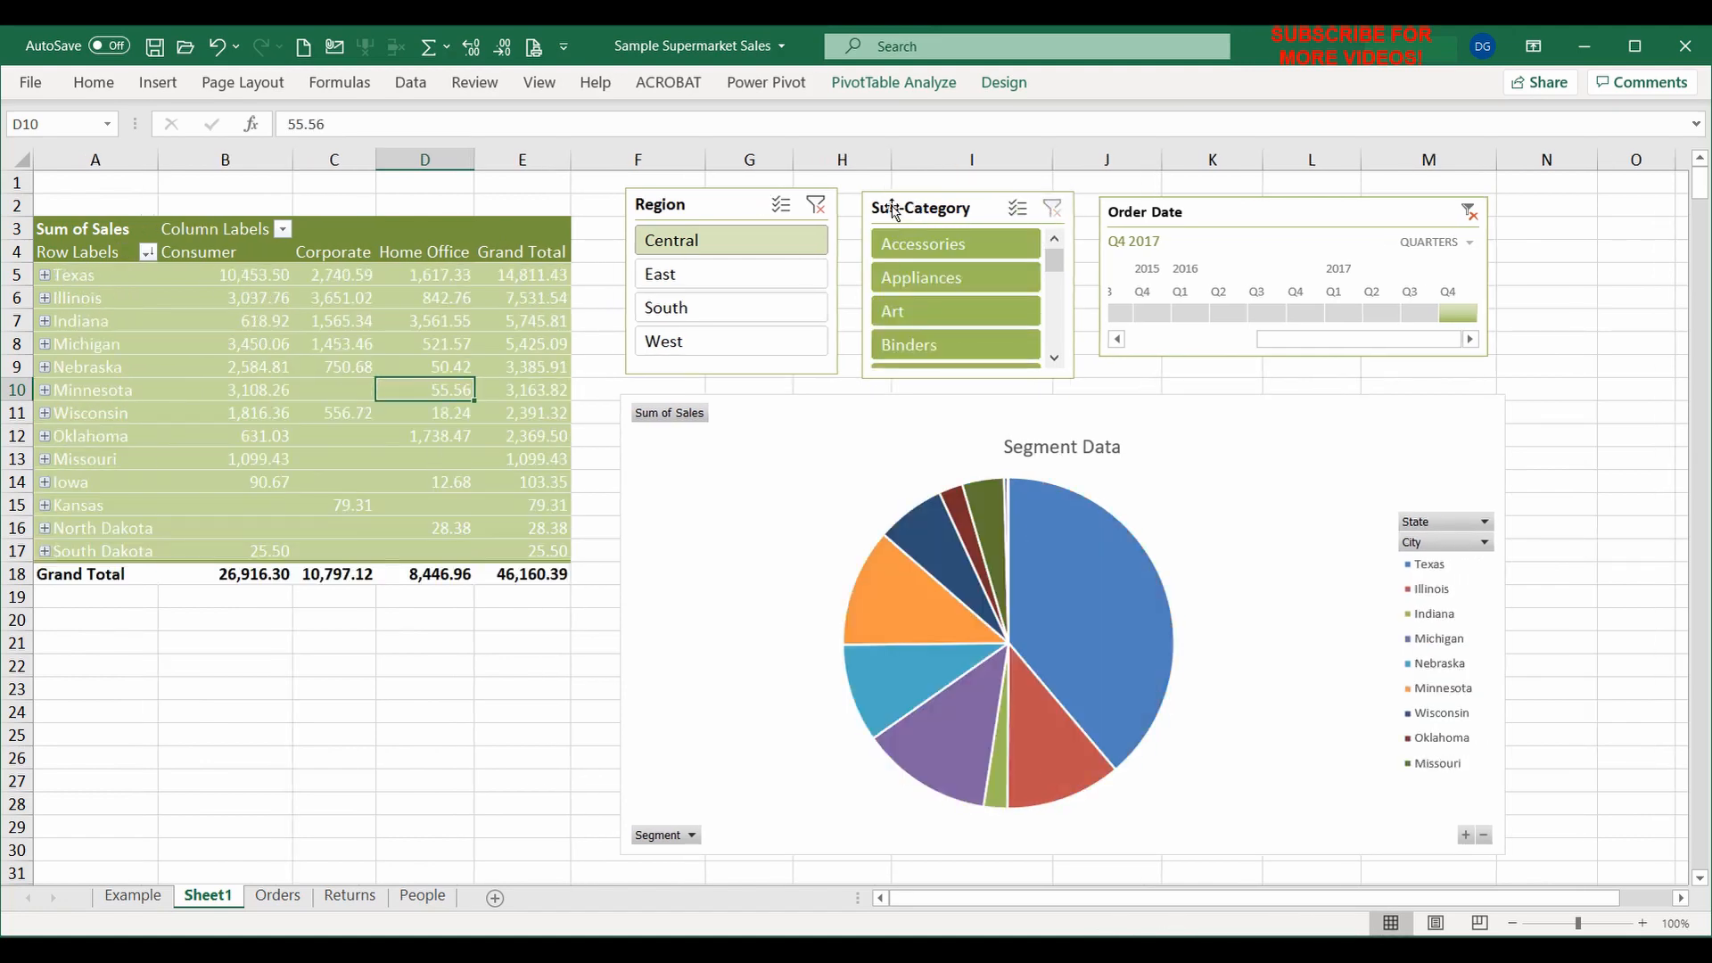